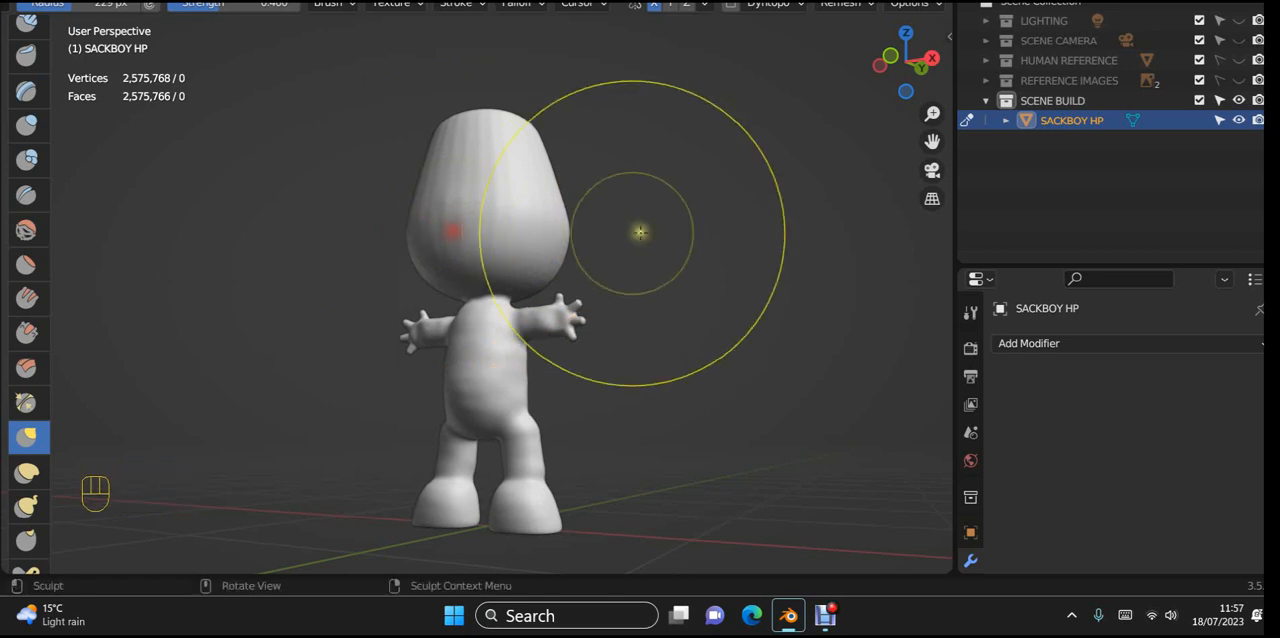
# Step: Face the model from the front, reduce the brush radius to 21 px and choose the Mask brush
pyautogui.press('KP_1')
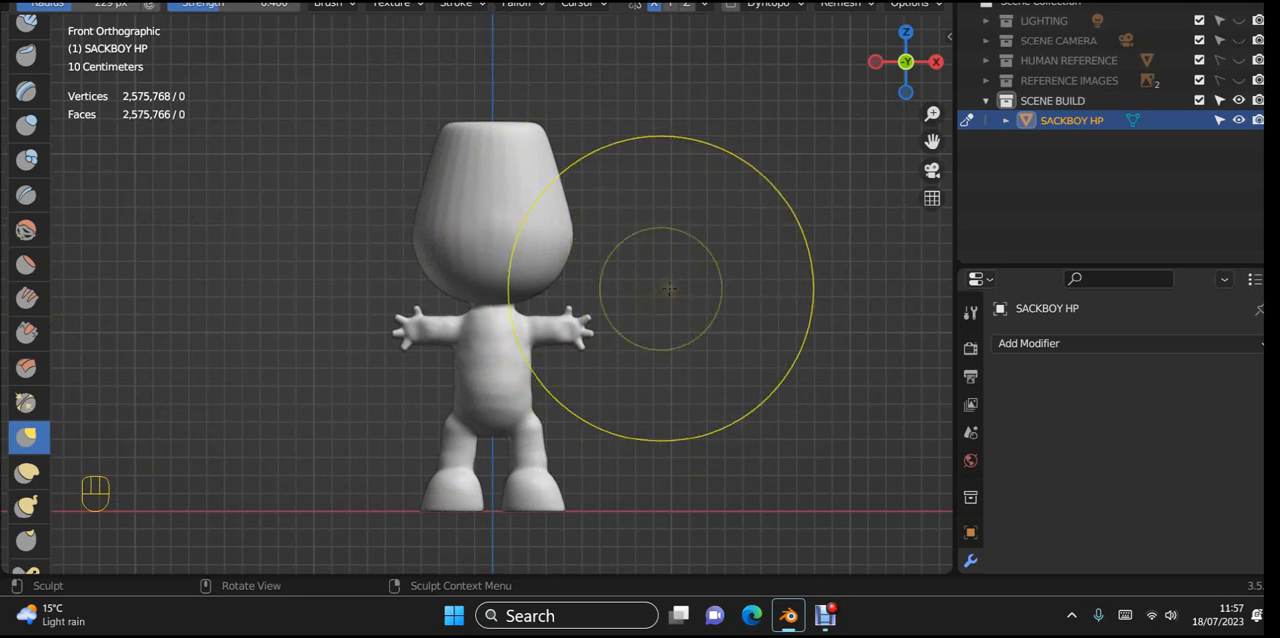
pyautogui.press('f')
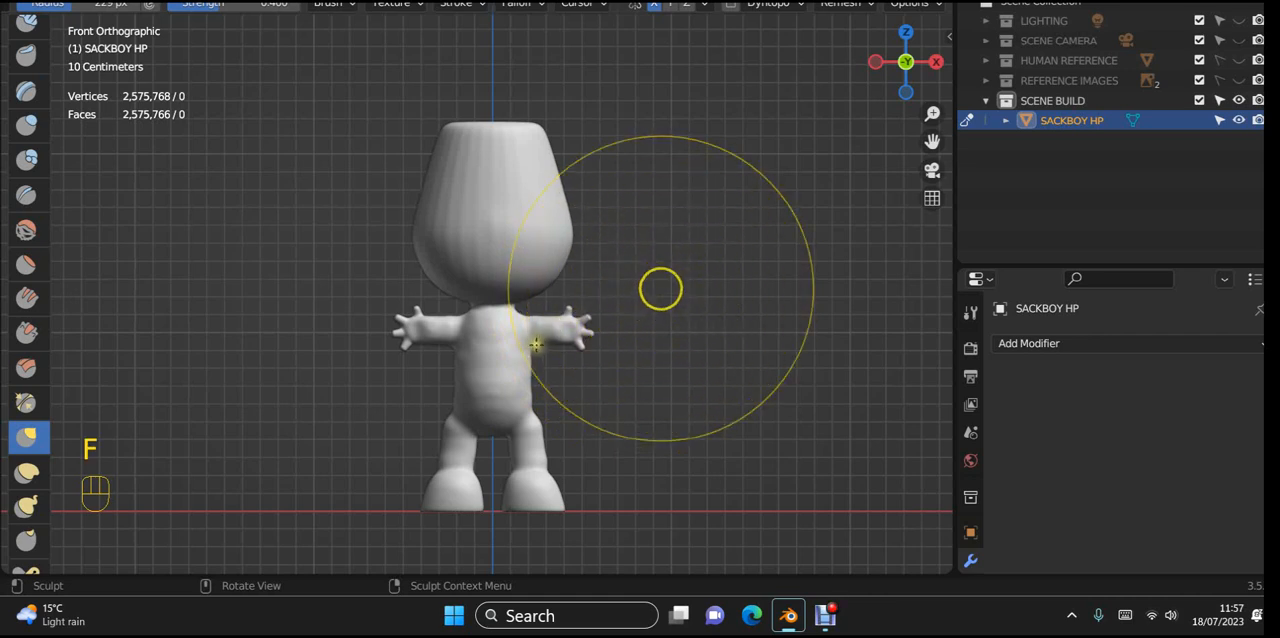
pyautogui.click(527, 354)
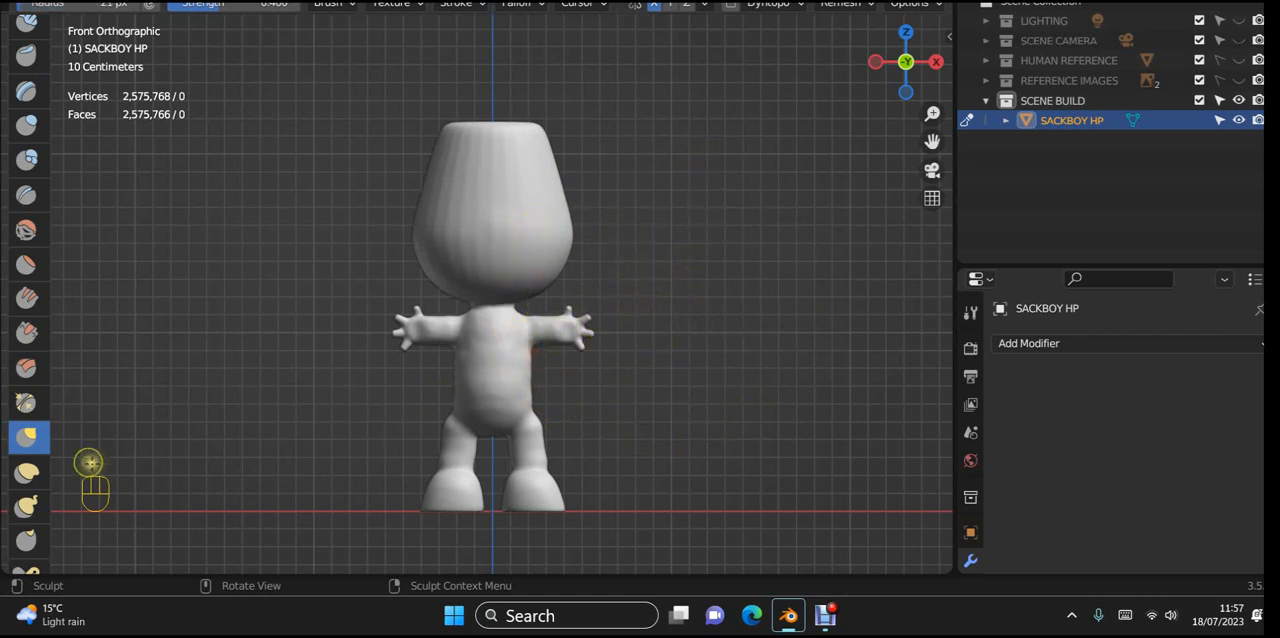
pyautogui.scroll(-8, 28, 490)
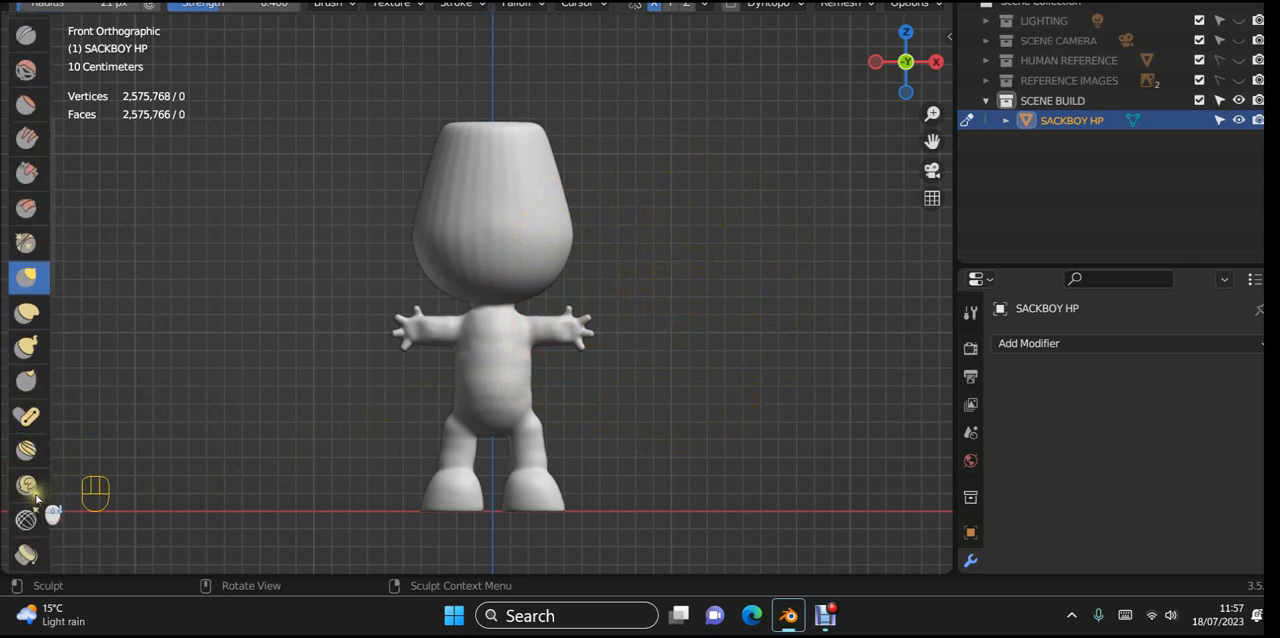
pyautogui.scroll(-4, 36, 500)
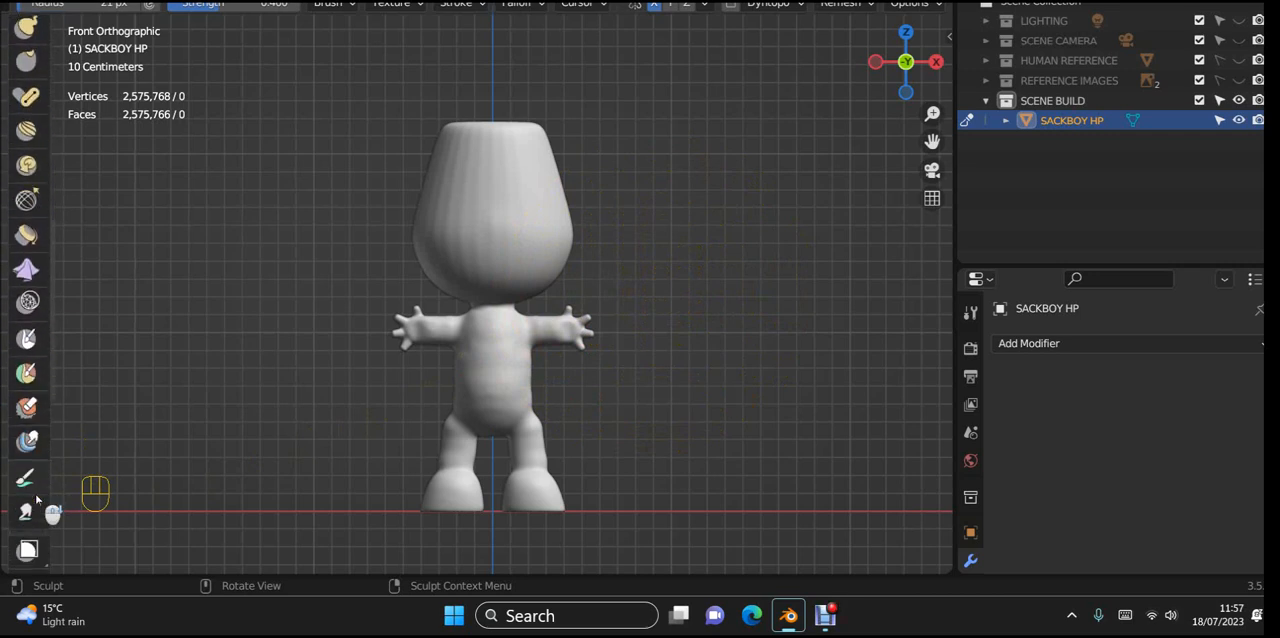
pyautogui.click(24, 340)
# Step: Try a mirrored mask stroke on the front of the head and undo it
pyautogui.scroll(3, 636, 245)
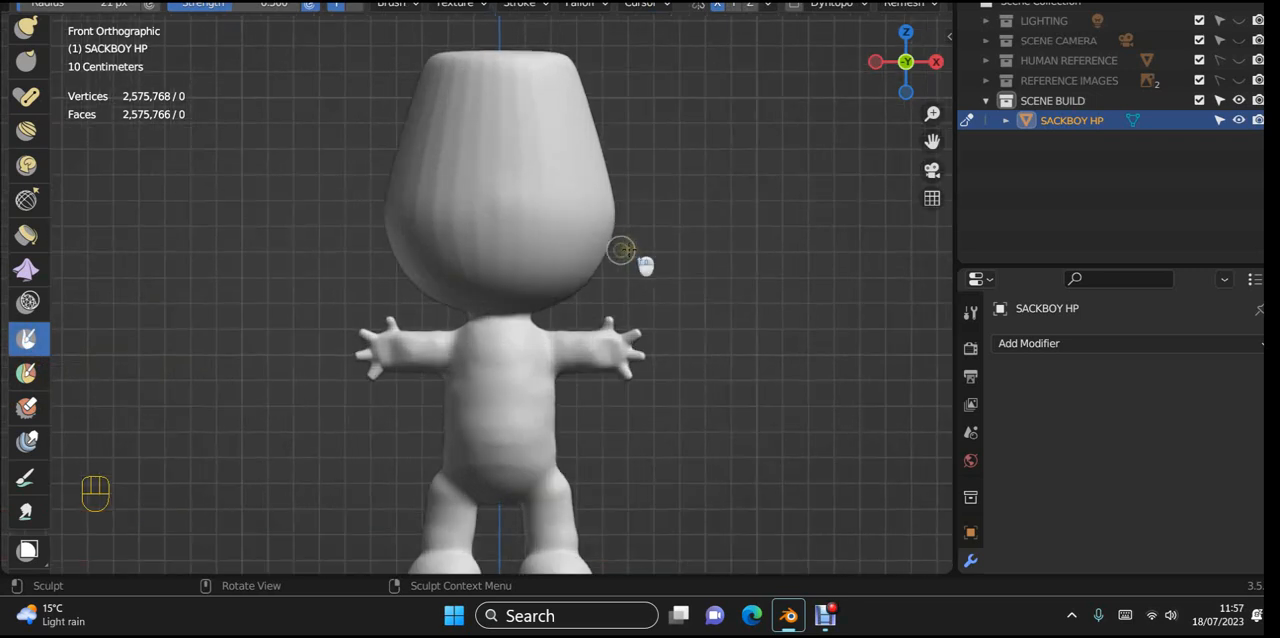
pyautogui.moveTo(569, 174)
pyautogui.mouseDown()
pyautogui.moveTo(543, 214)
pyautogui.moveTo(536, 204)
pyautogui.mouseUp()
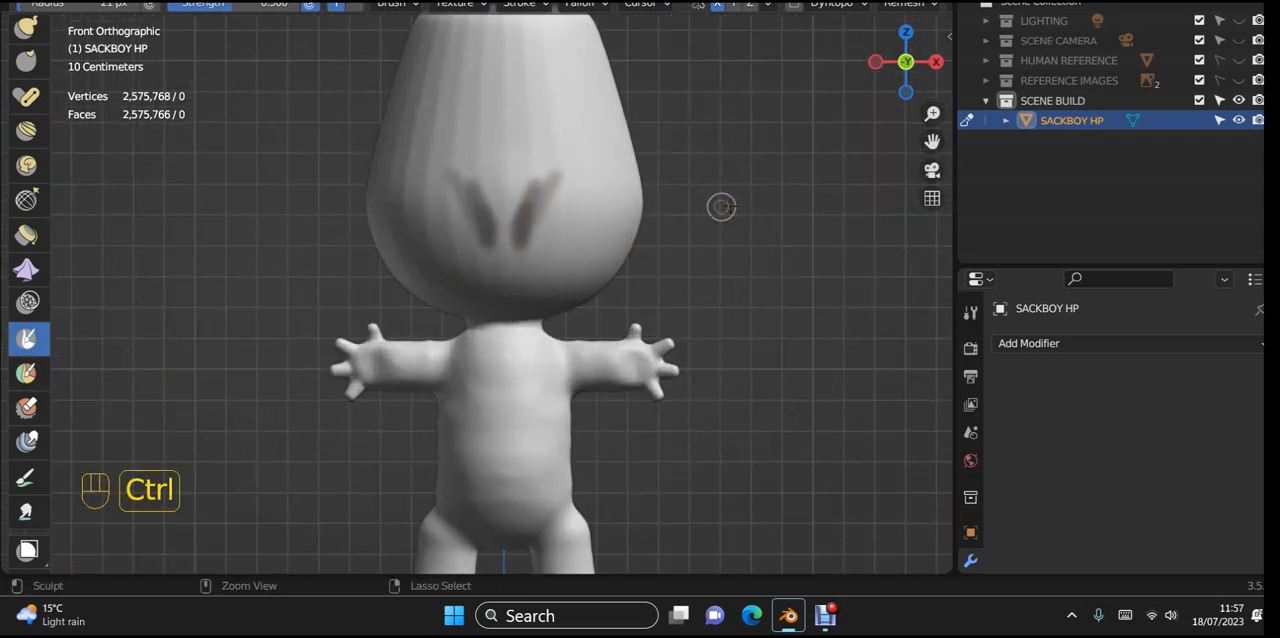
pyautogui.hotkey('ctrl', 'z')
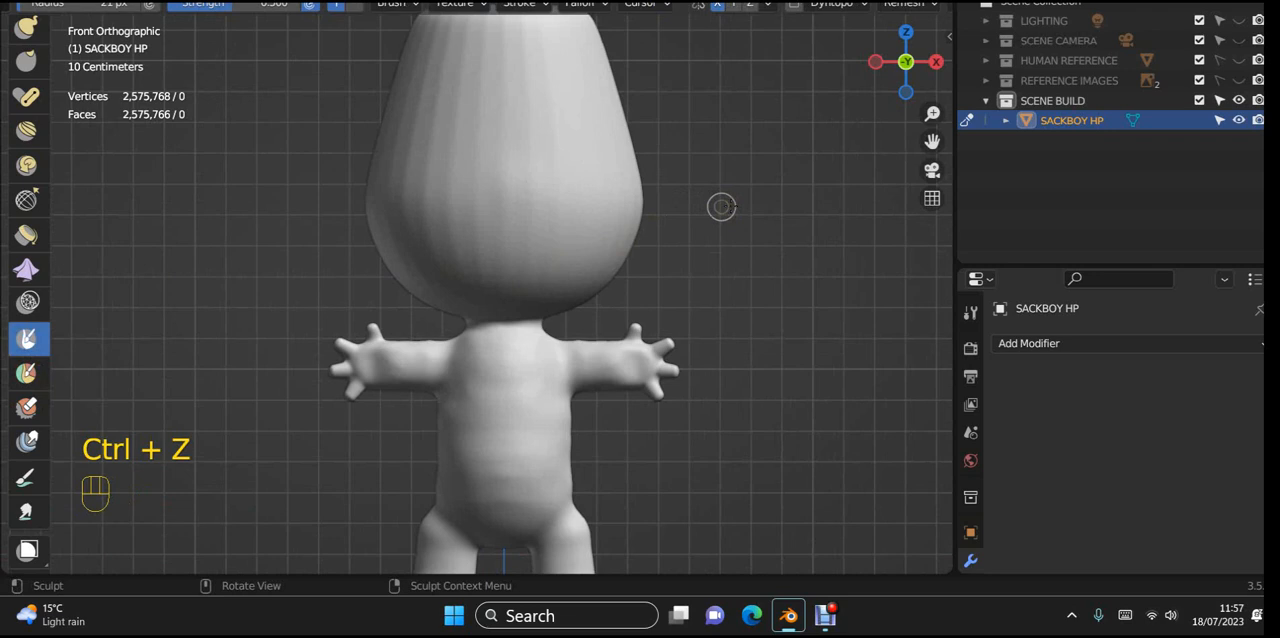
# Step: Set the mask brush falloff to Sharp, try a straight mouth stroke across the lower face and undo it
pyautogui.click(580, 4)
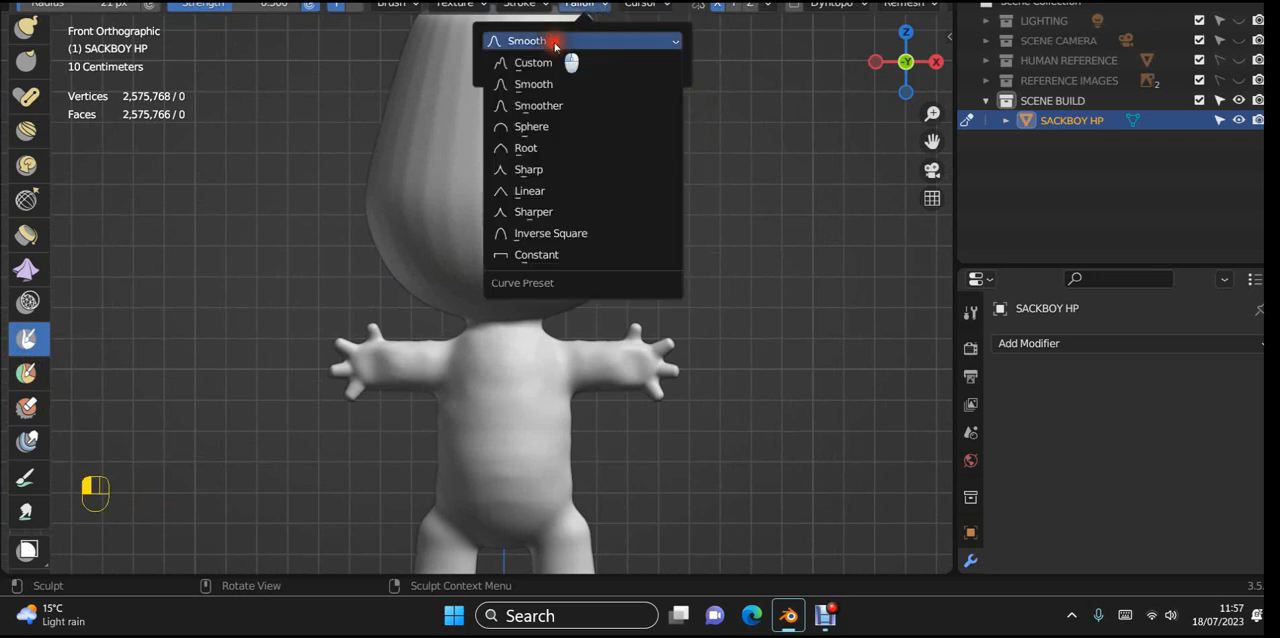
pyautogui.click(552, 41)
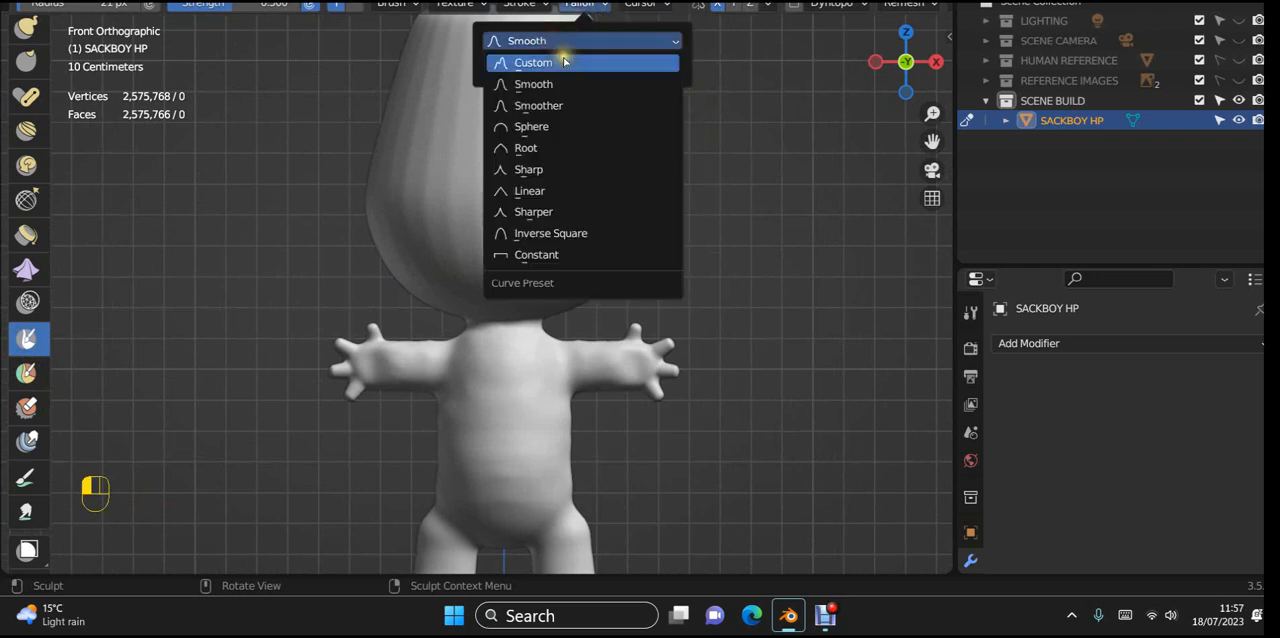
pyautogui.click(554, 168)
pyautogui.scroll(1, 600, 236)
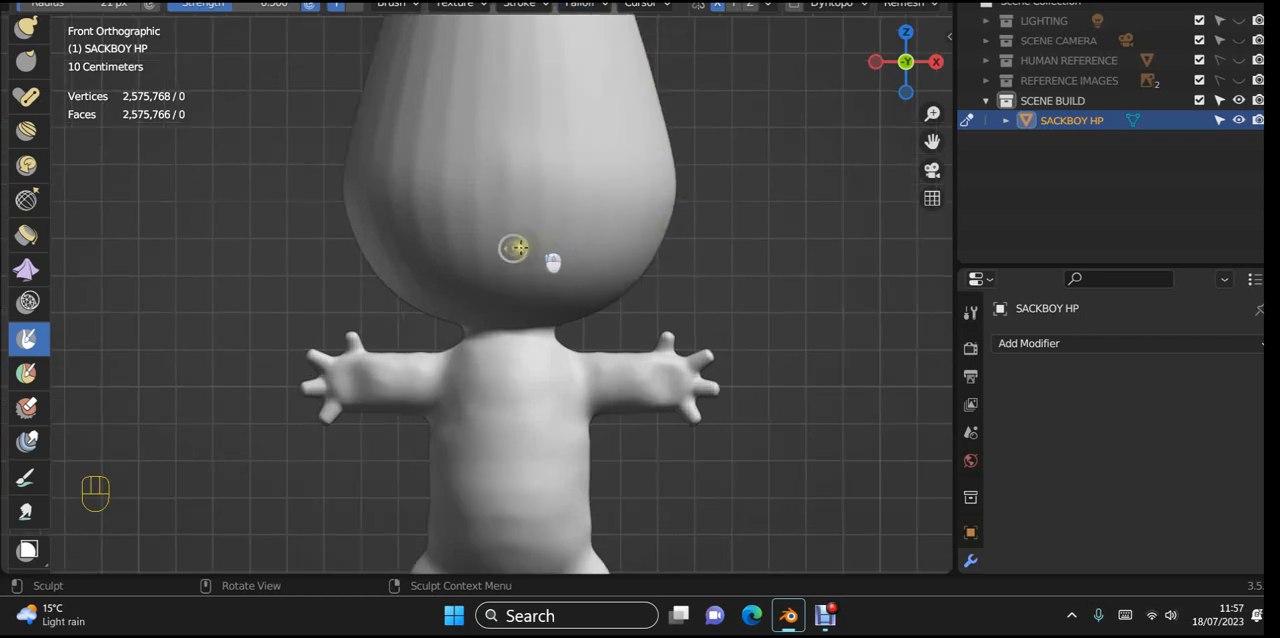
pyautogui.moveTo(514, 249)
pyautogui.mouseDown()
pyautogui.moveTo(486, 251)
pyautogui.moveTo(614, 246)
pyautogui.moveTo(506, 263)
pyautogui.moveTo(580, 255)
pyautogui.mouseUp()
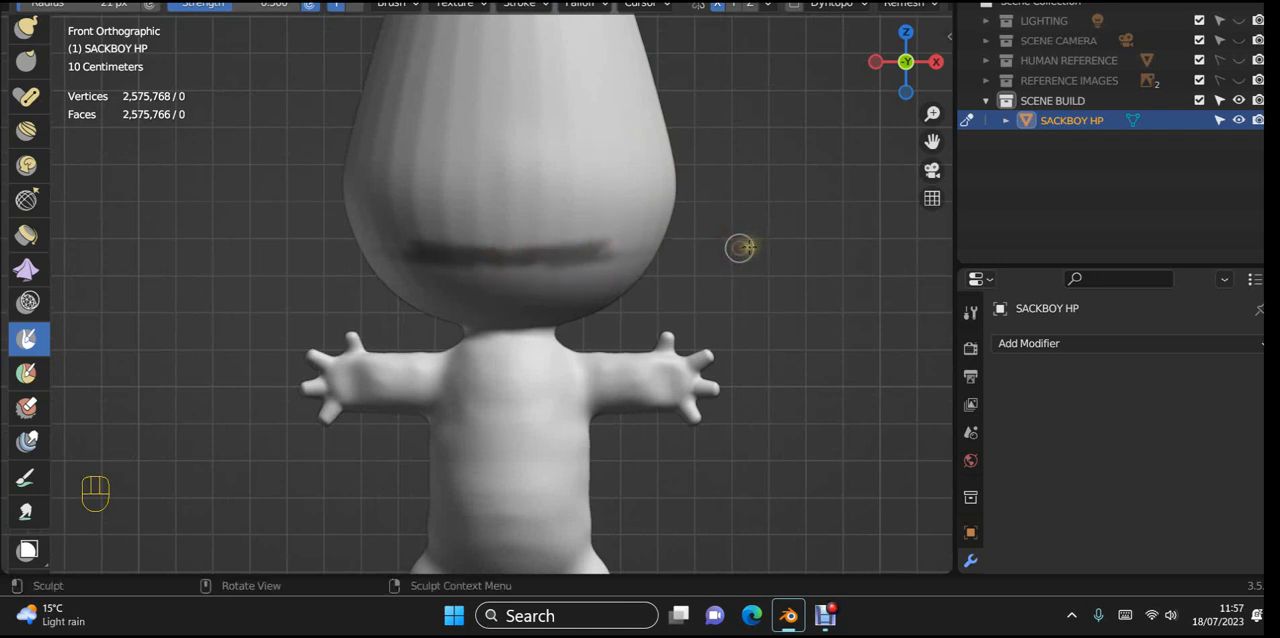
pyautogui.hotkey('ctrl', 'z')
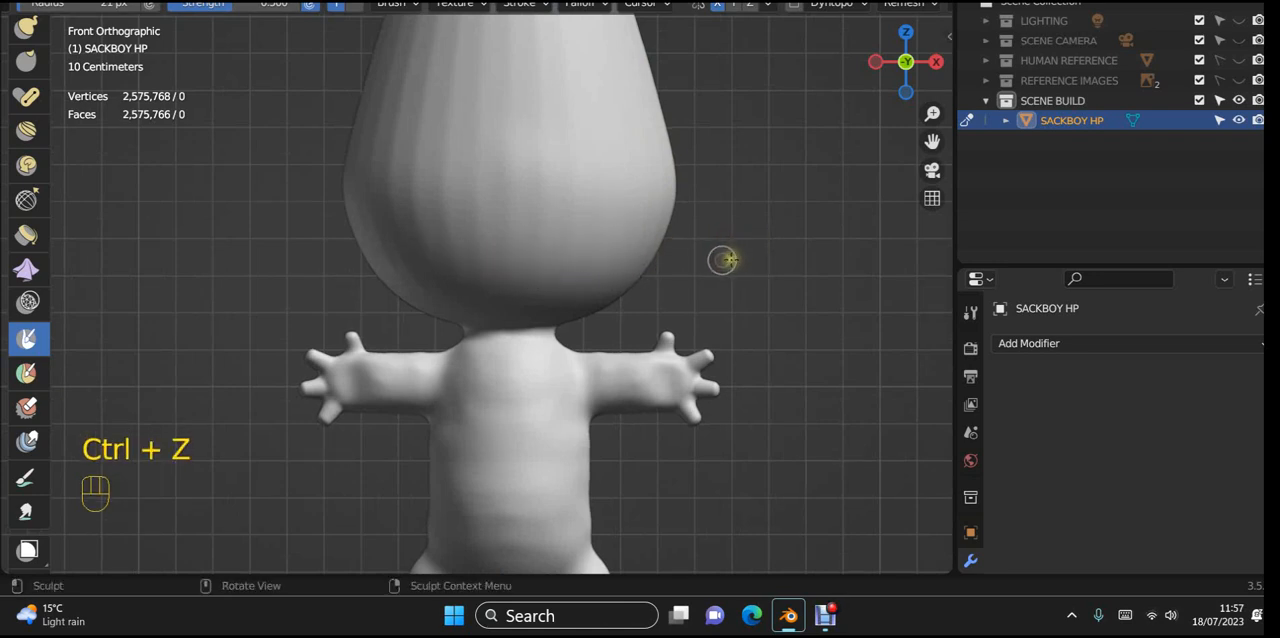
# Step: Try masking the mouth line with several strokes in a close front view and undo them
pyautogui.press('KP_1')
pyautogui.scroll(3, 725, 258)
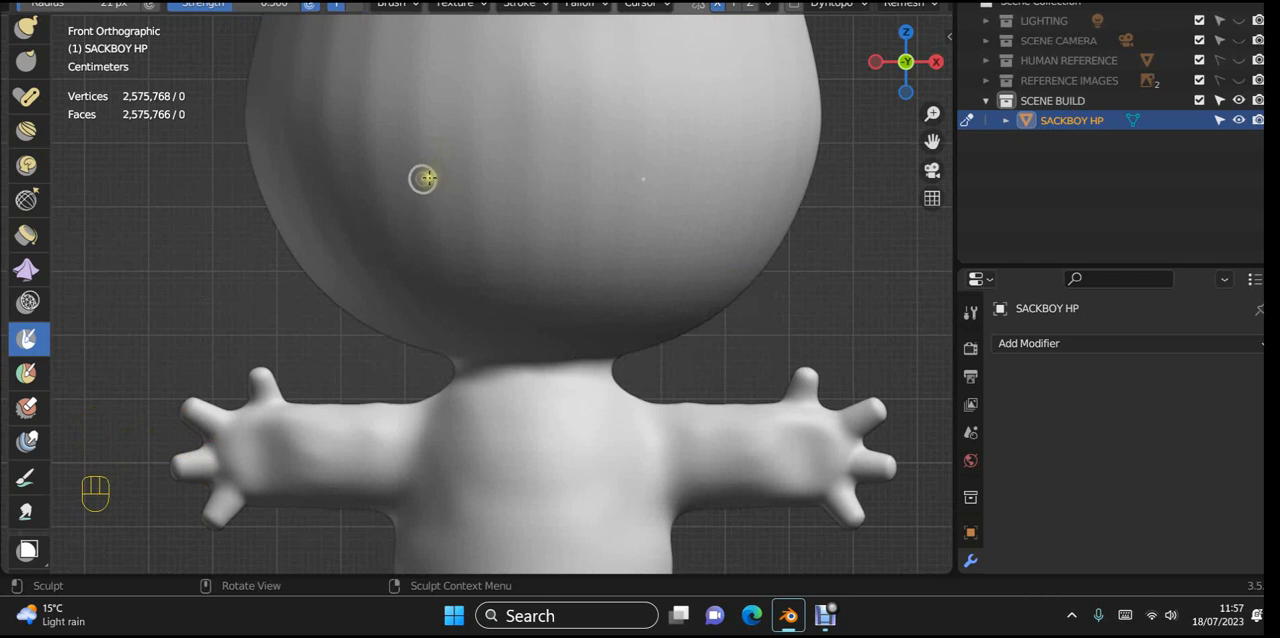
pyautogui.moveTo(426, 178)
pyautogui.mouseDown()
pyautogui.moveTo(631, 189)
pyautogui.moveTo(522, 178)
pyautogui.moveTo(463, 152)
pyautogui.mouseUp()
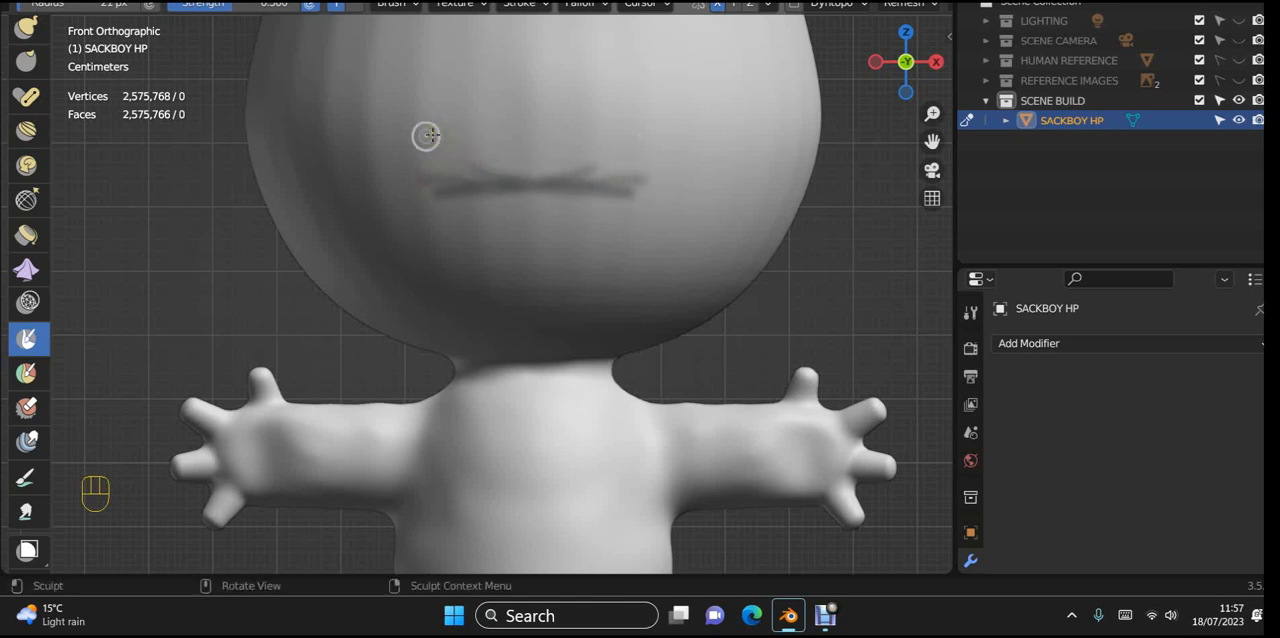
pyautogui.scroll(-4, 345, 300)
pyautogui.moveTo(343, 300)
pyautogui.mouseDown(button='middle')
pyautogui.moveTo(300, 338)
pyautogui.moveTo(287, 330)
pyautogui.moveTo(300, 323)
pyautogui.mouseUp(button='middle')
pyautogui.hotkey('ctrl', 'z')
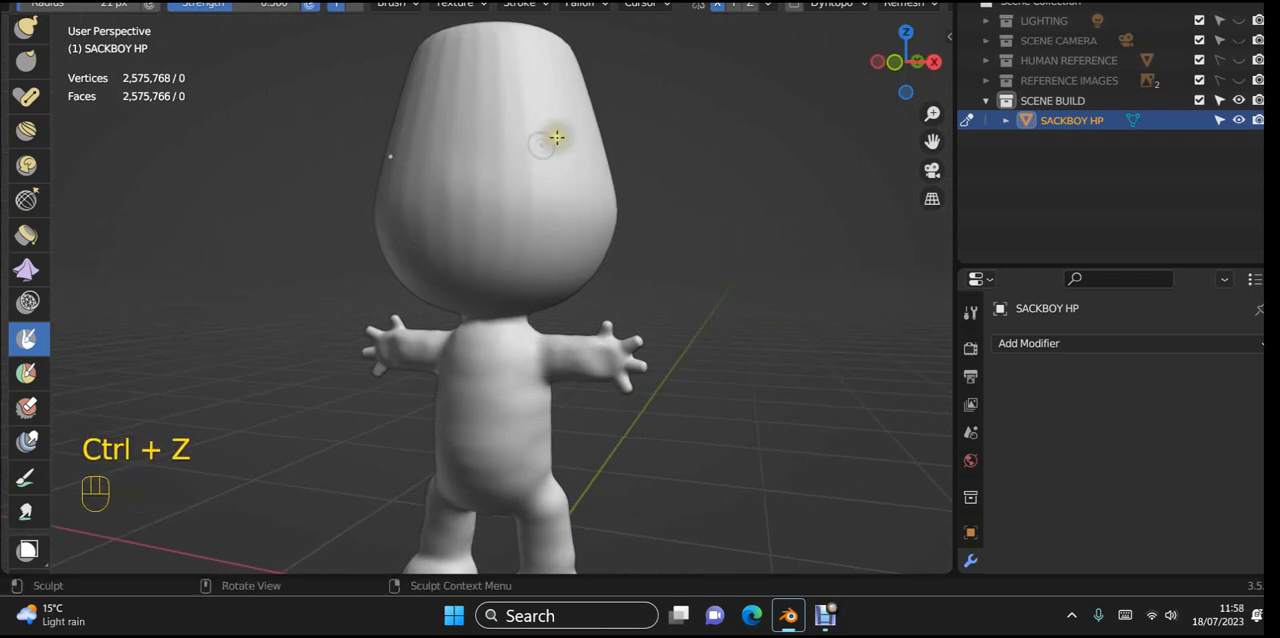
# Step: Set the mask brush falloff to Smoother, test it with a stroke on the lower face and undo the stroke
pyautogui.scroll(3, 600, 145)
pyautogui.moveTo(640, 155); pyautogui.dragTo(697, 186, button='middle')
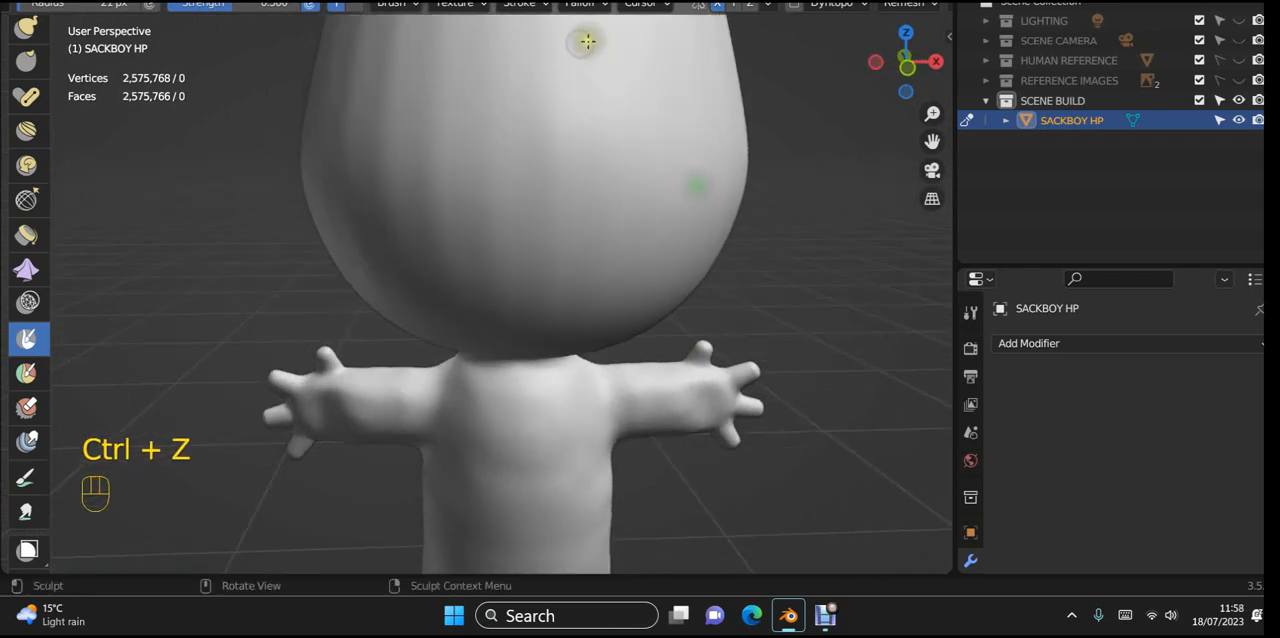
pyautogui.click(580, 4)
pyautogui.click(551, 40)
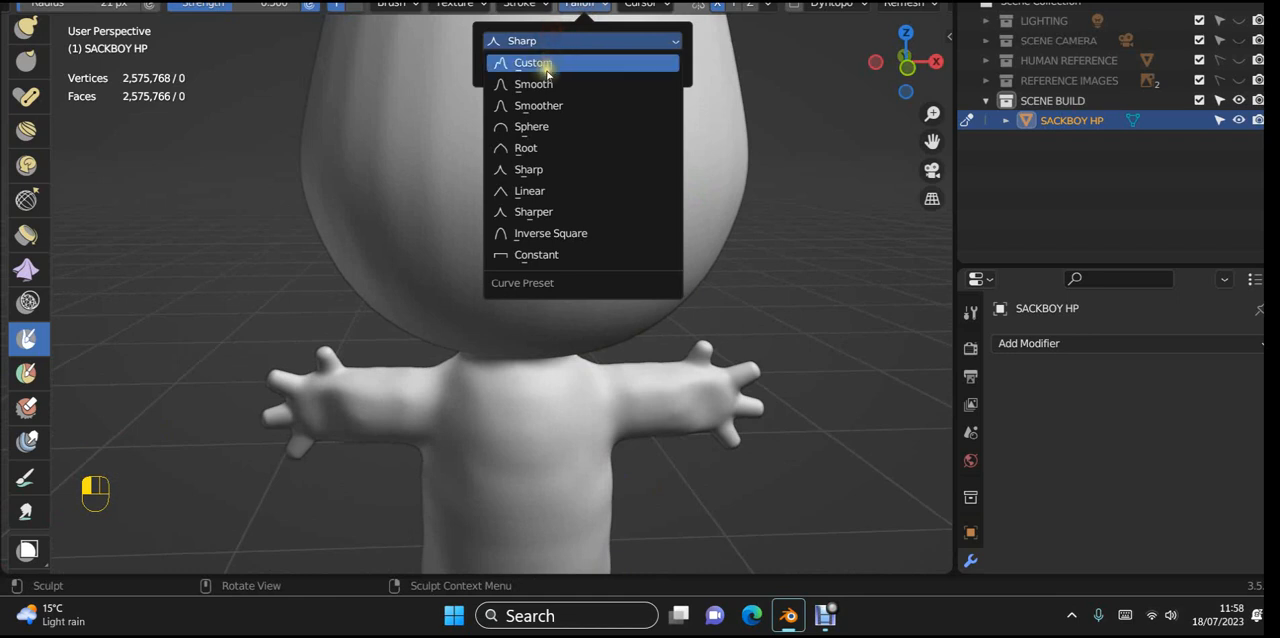
pyautogui.click(553, 108)
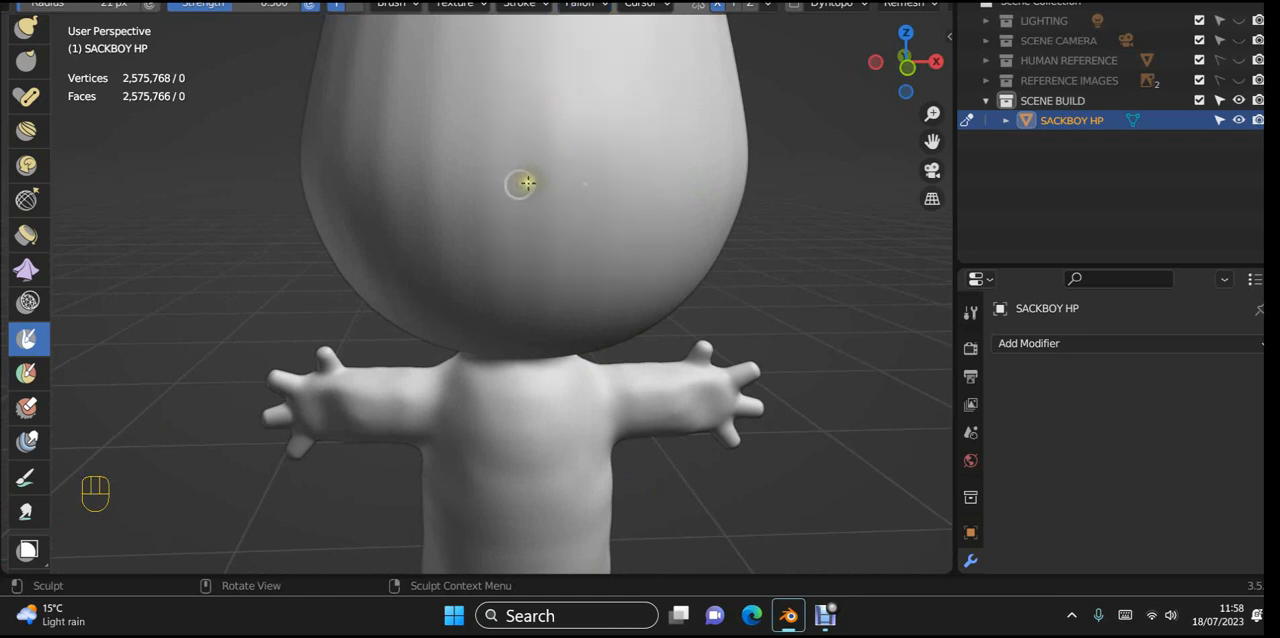
pyautogui.moveTo(463, 186); pyautogui.dragTo(529, 205)
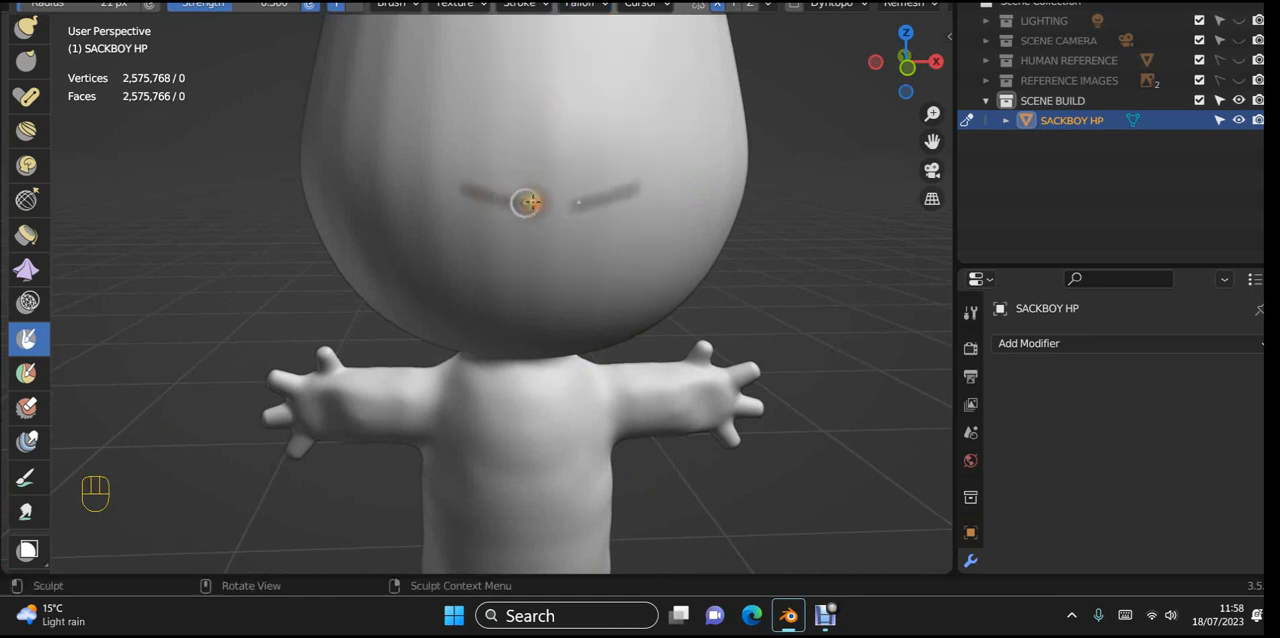
pyautogui.hotkey('ctrl', 'z')
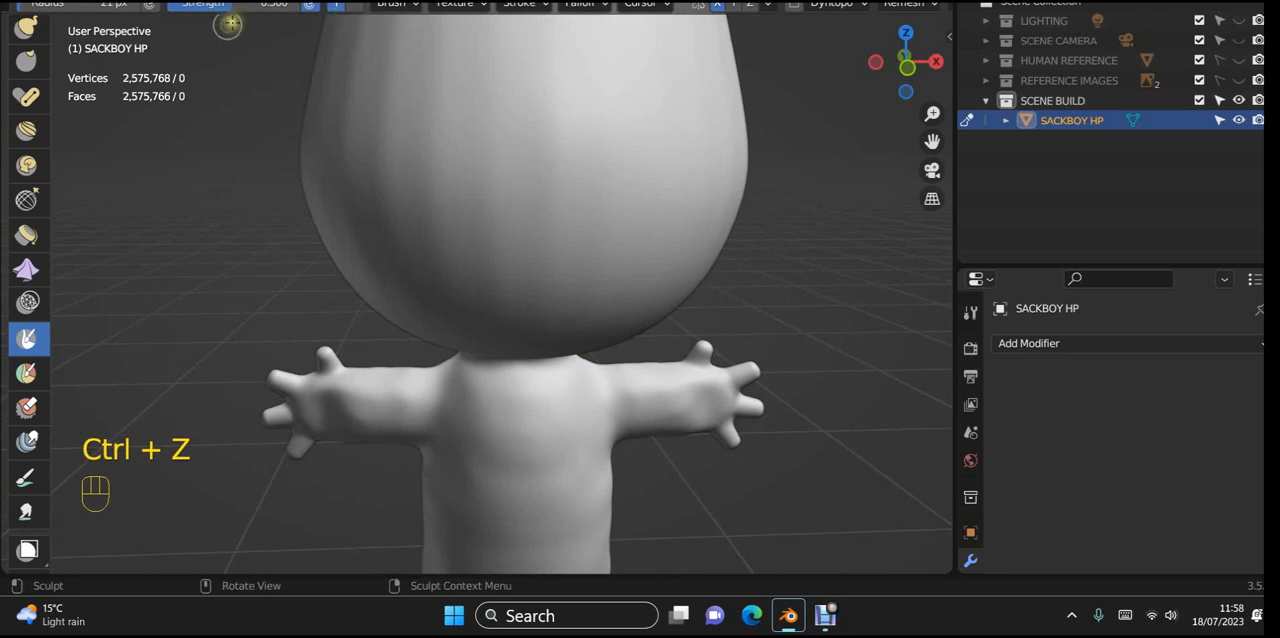
# Step: Raise the mask brush strength to about 0.79 and reduce its radius to 11 px
pyautogui.moveTo(237, 6); pyautogui.dragTo(240, 6)
pyautogui.moveTo(560, 342); pyautogui.dragTo(606, 200)
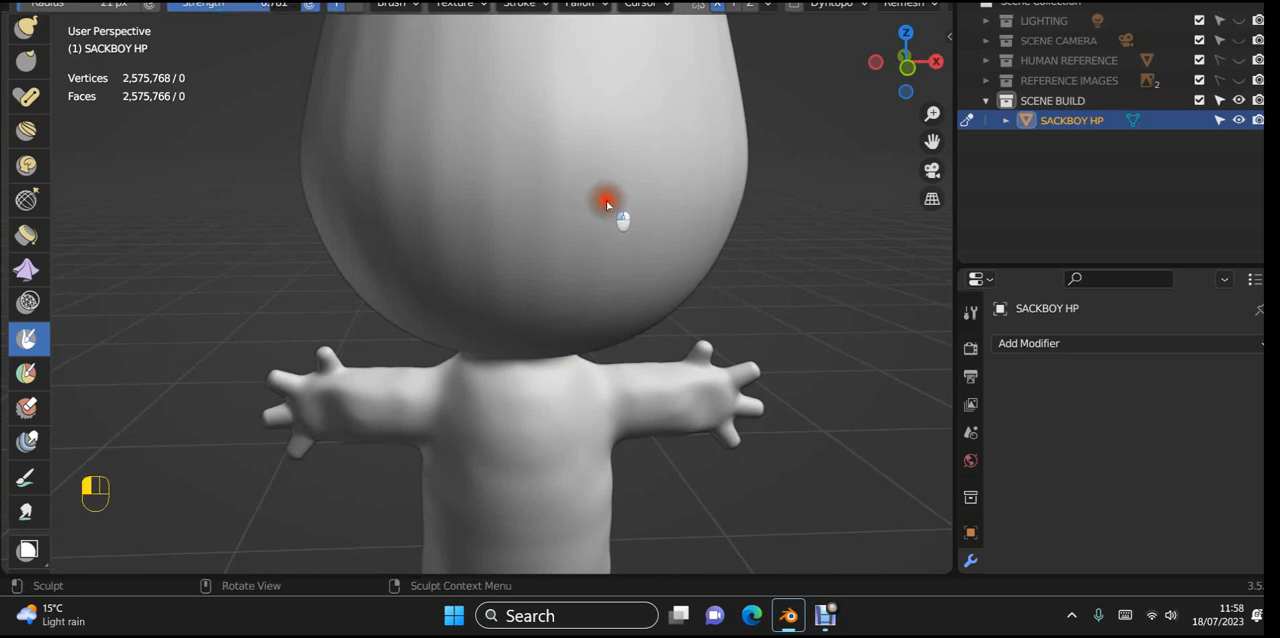
pyautogui.press('KP_1')
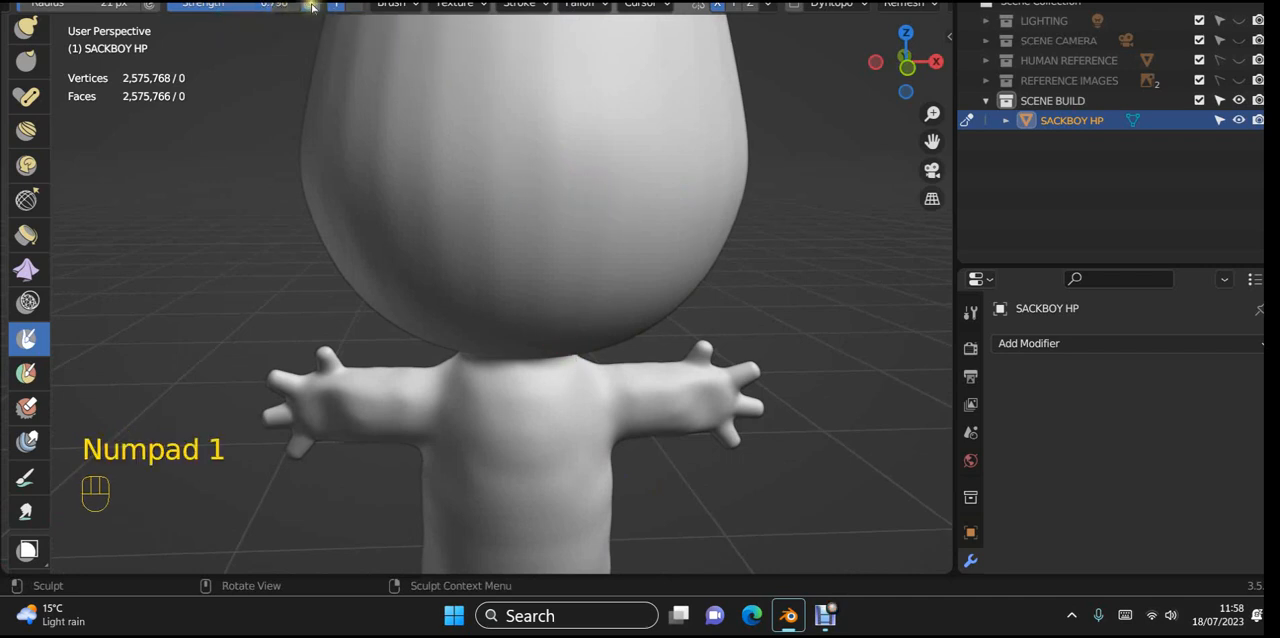
pyautogui.scroll(2, 422, 8)
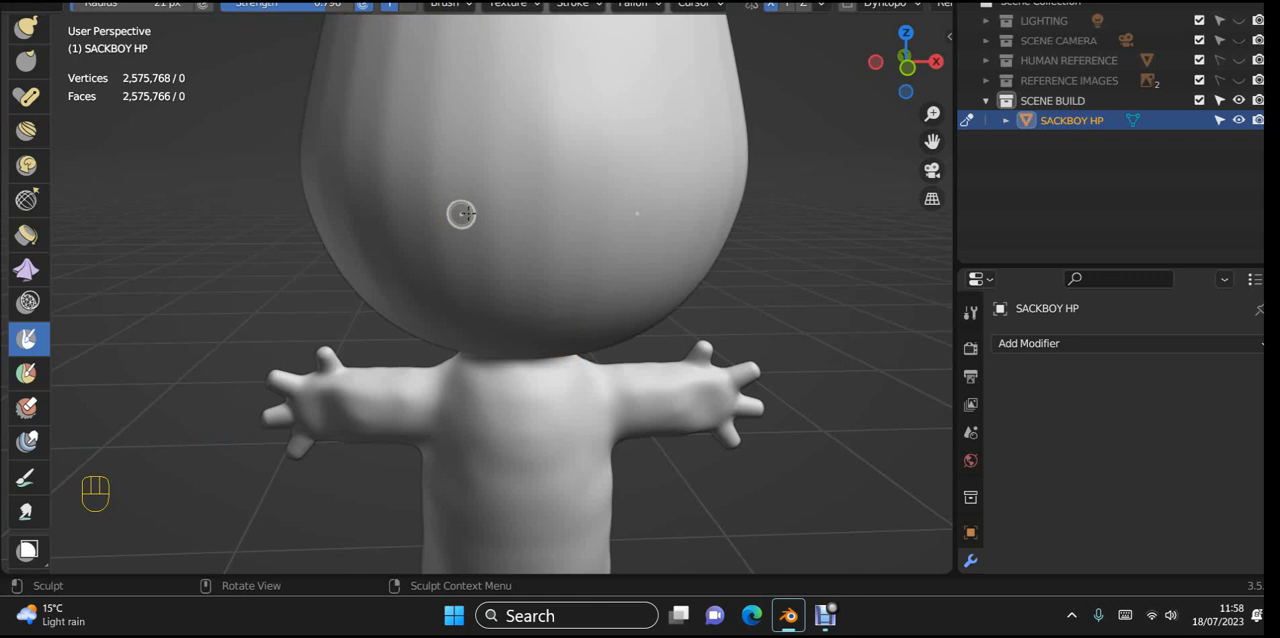
pyautogui.press('f')
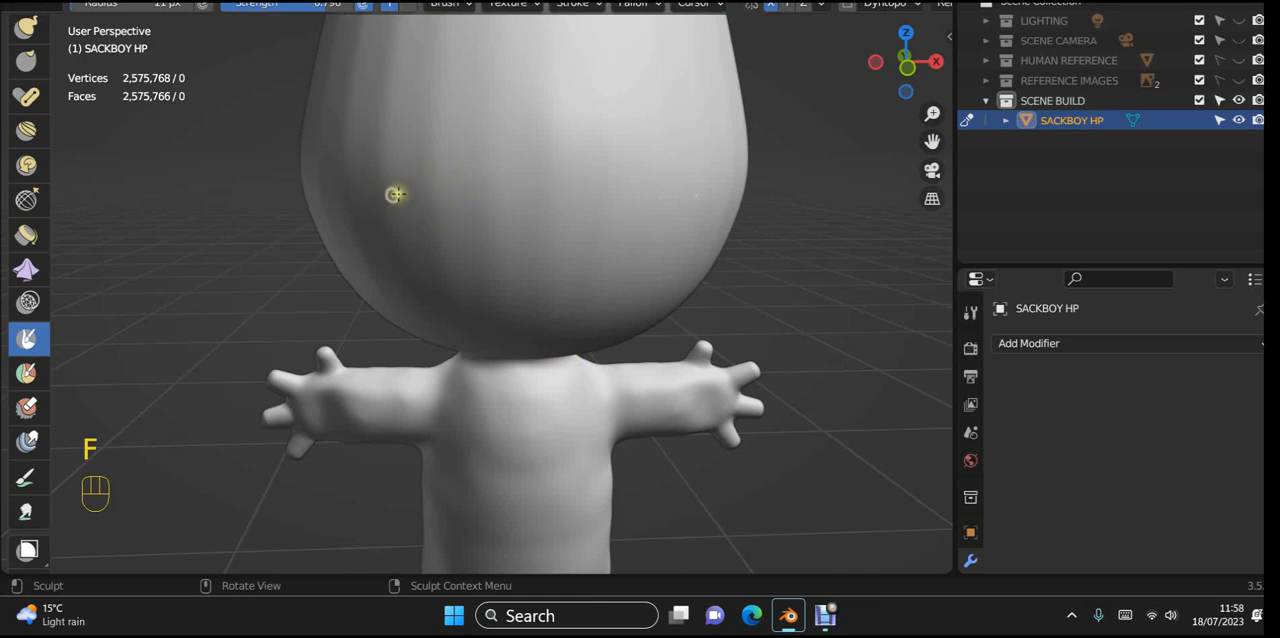
# Step: Try masking a smile on the lower face, first as a single curve and again as a front-view crescent outline, undoing both attempts
pyautogui.moveTo(400, 201); pyautogui.dragTo(572, 224)
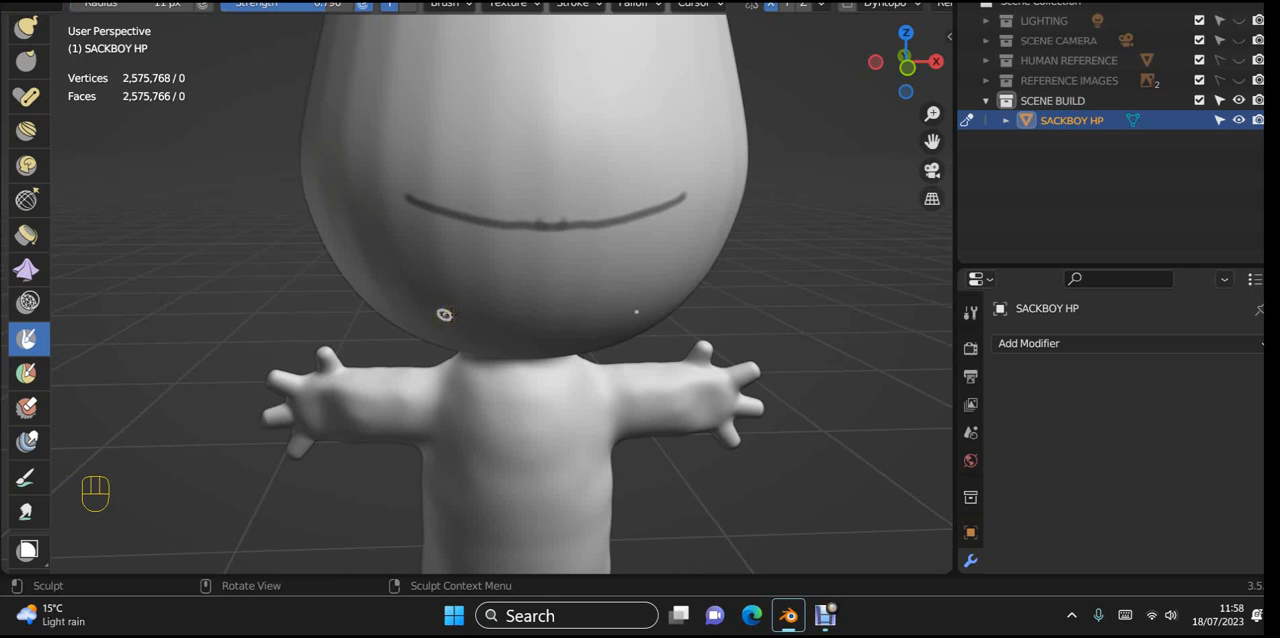
pyautogui.hotkey('ctrl', 'z')
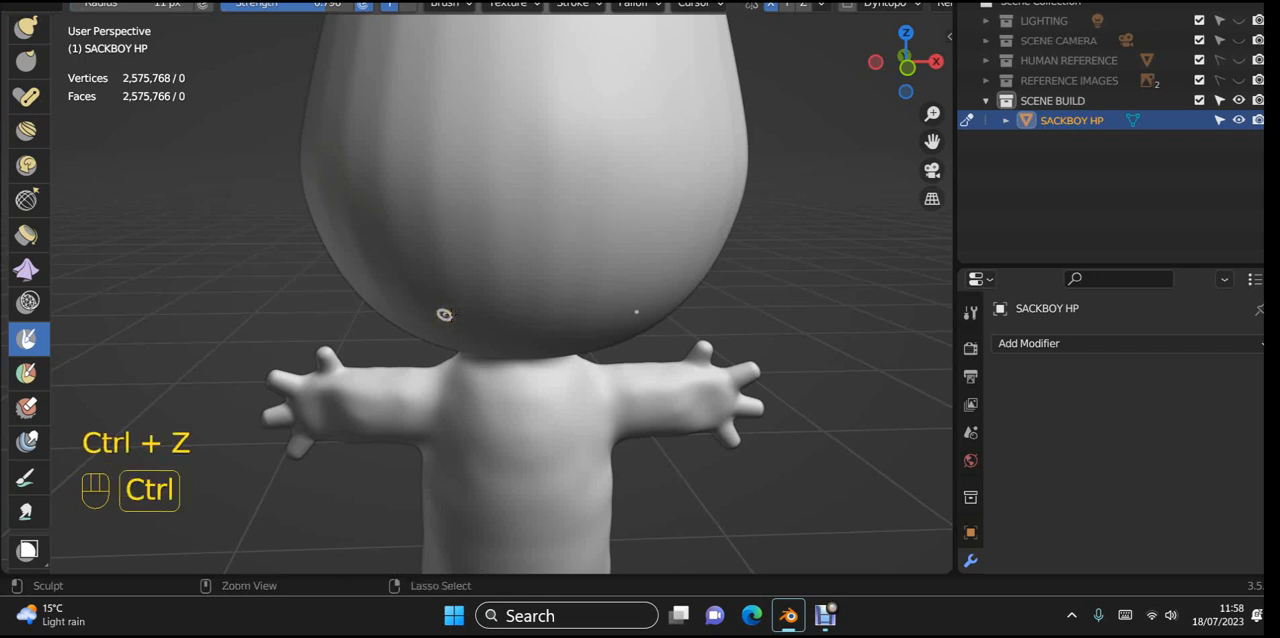
pyautogui.press('KP_1')
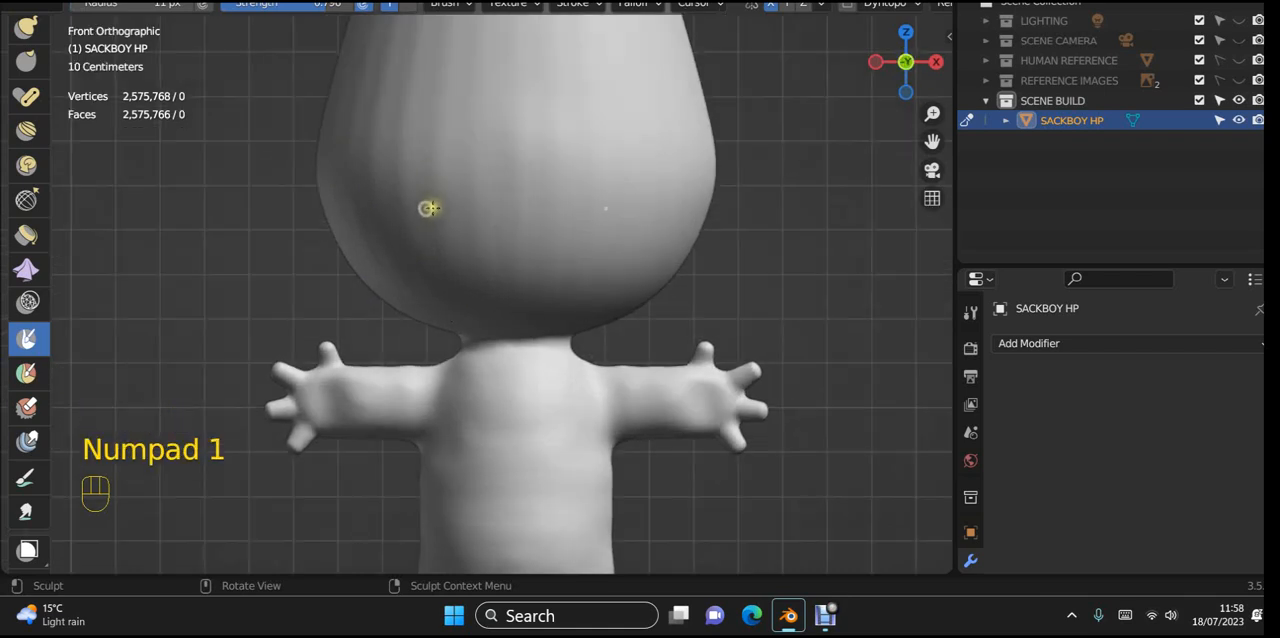
pyautogui.moveTo(428, 208); pyautogui.dragTo(540, 225)
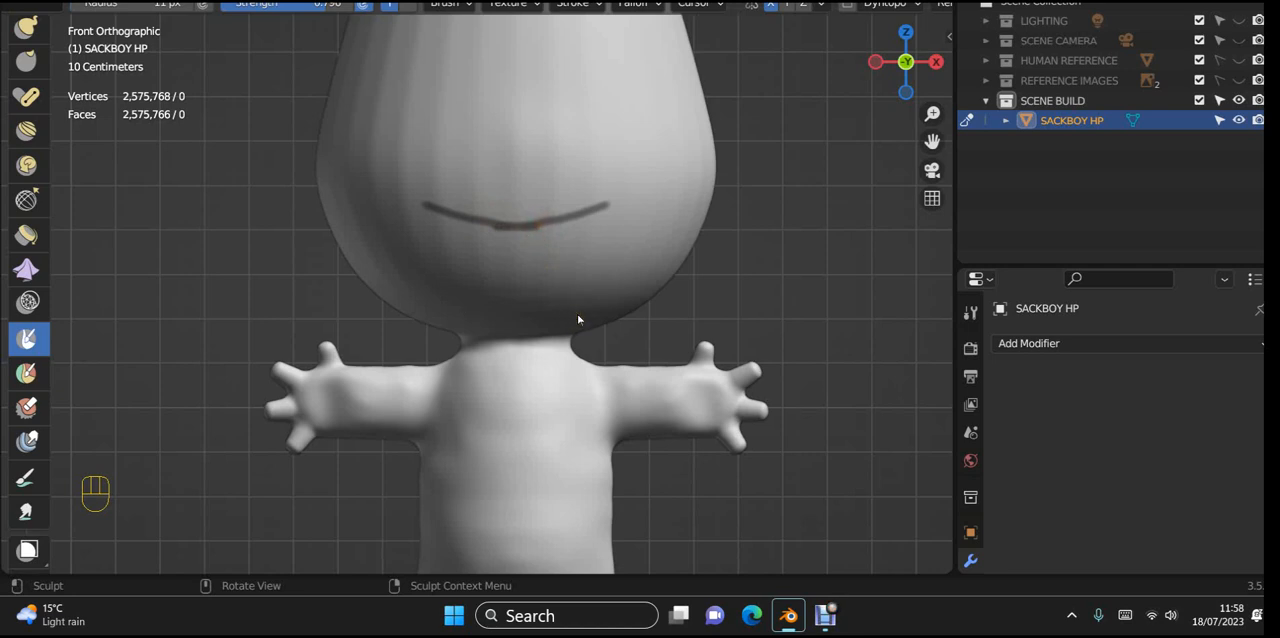
pyautogui.moveTo(429, 203)
pyautogui.mouseDown()
pyautogui.moveTo(480, 243)
pyautogui.moveTo(537, 252)
pyautogui.mouseUp()
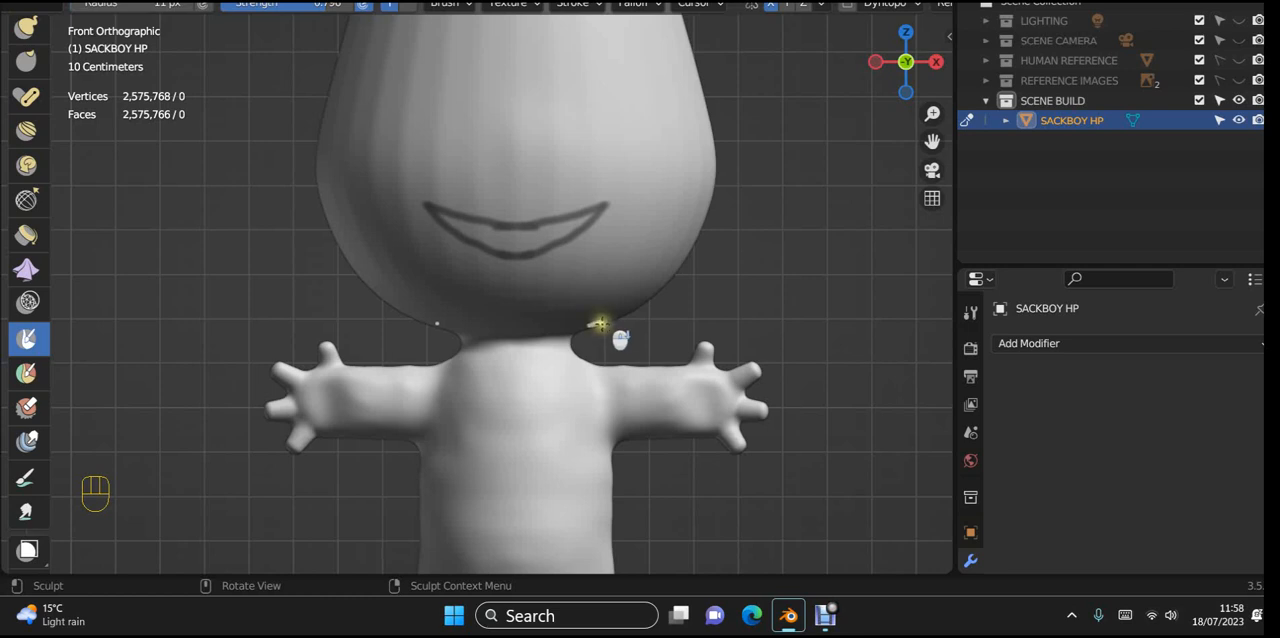
pyautogui.scroll(-4, 604, 323)
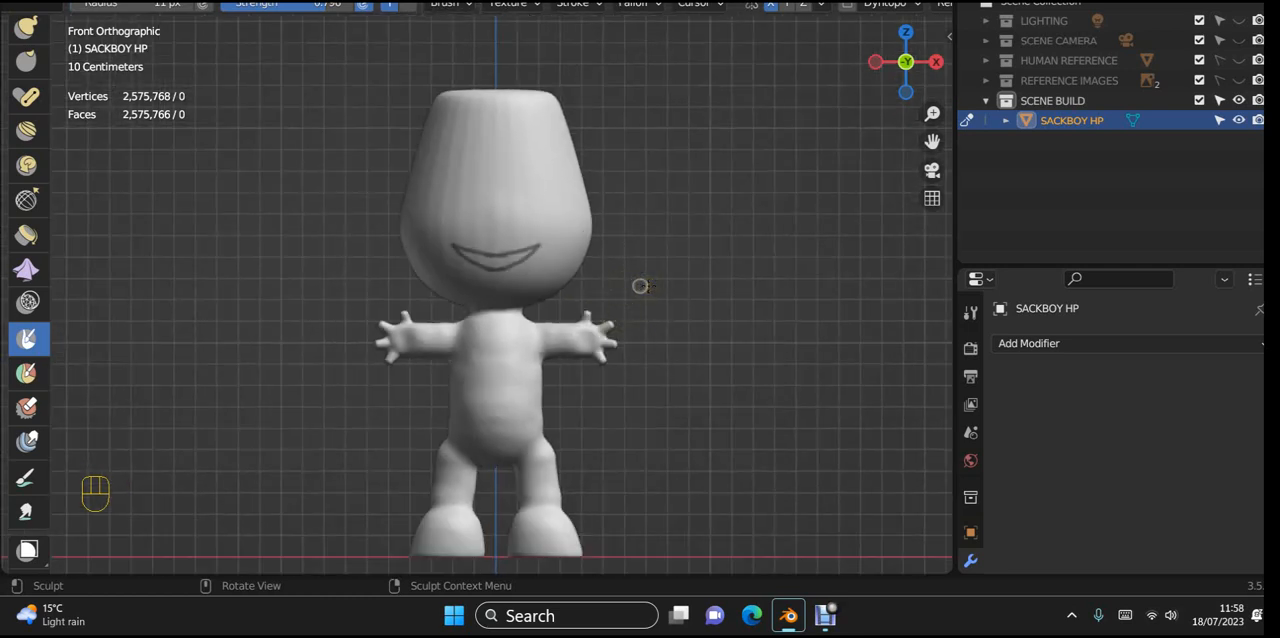
pyautogui.hotkey('ctrl', 'z')
pyautogui.hotkey('ctrl', 'z')
# Step: Mask the outline of a crescent smile on the lower face in front view, upper lip line first, then the lower curve
pyautogui.scroll(3, 641, 286)
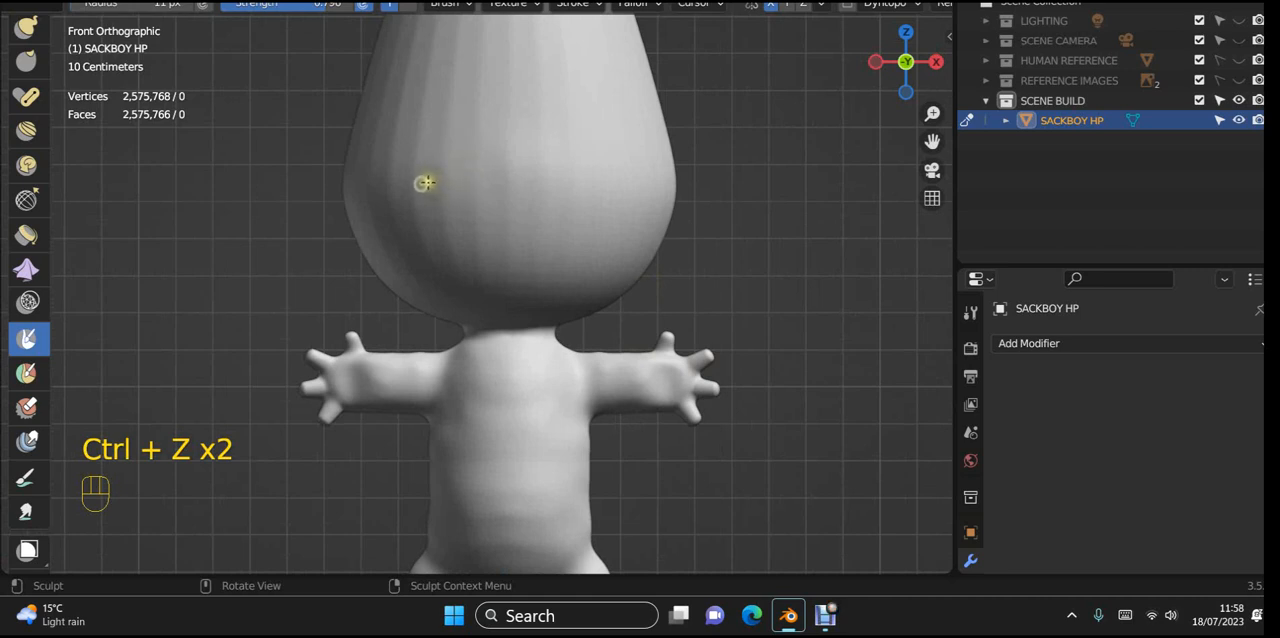
pyautogui.moveTo(425, 183); pyautogui.dragTo(525, 196)
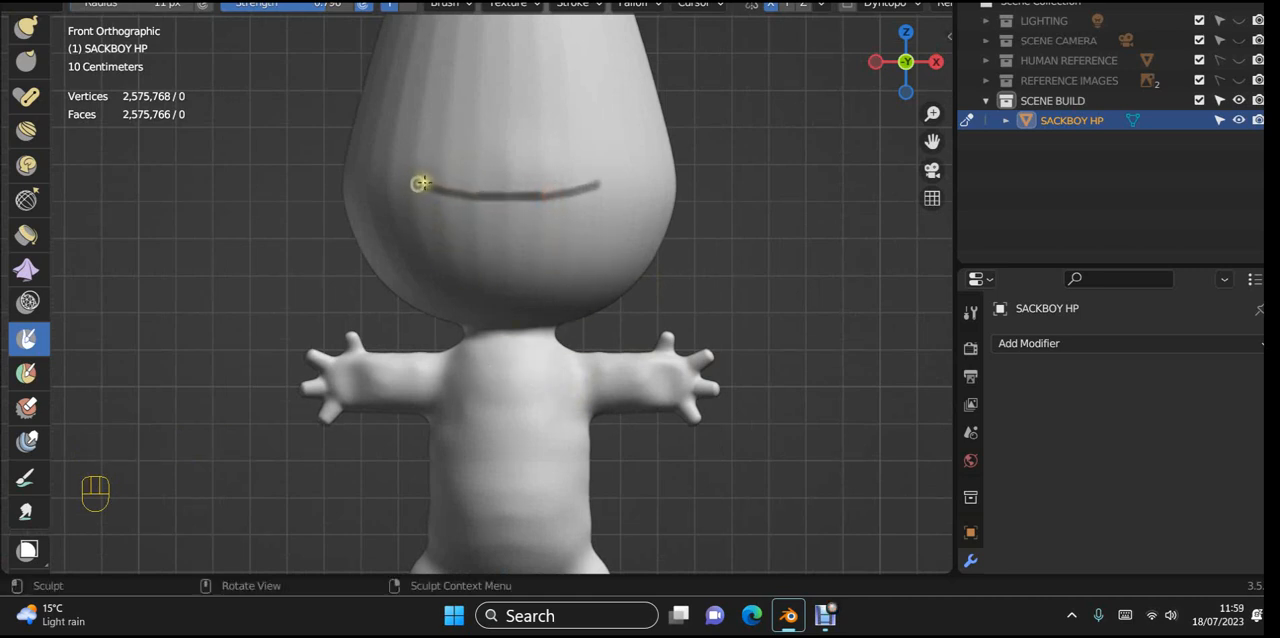
pyautogui.moveTo(421, 183)
pyautogui.mouseDown()
pyautogui.moveTo(468, 220)
pyautogui.moveTo(538, 232)
pyautogui.mouseUp()
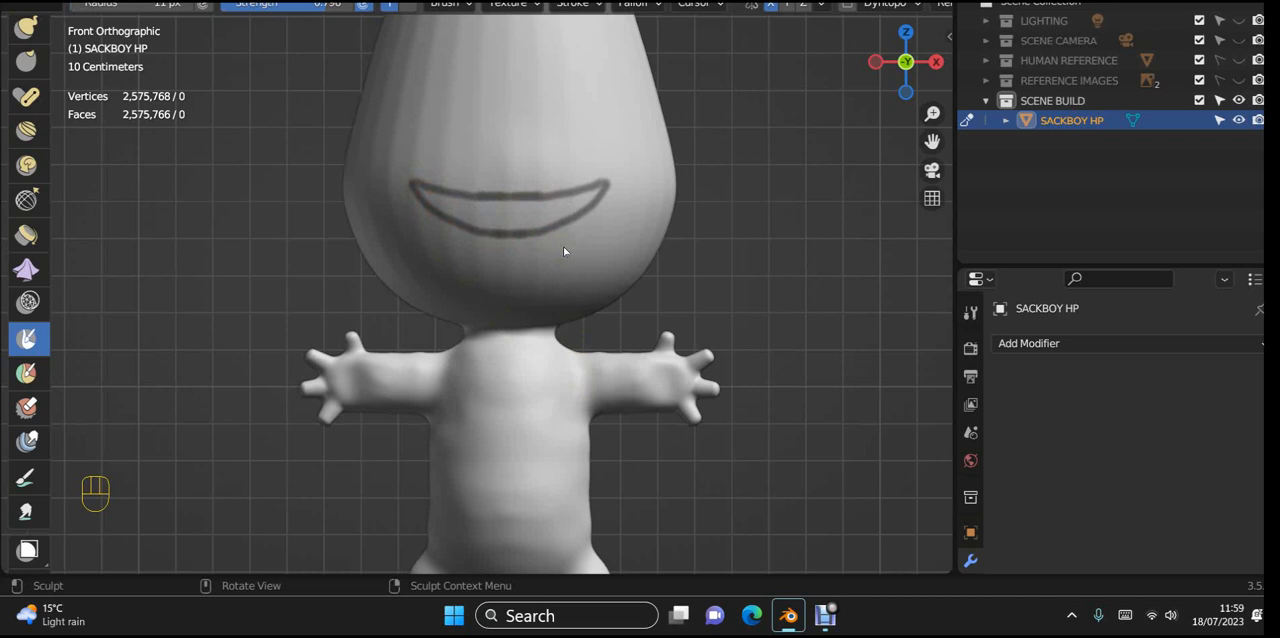
# Step: Fill the inside of the smile outline with mask, out to both pointed corners and along the lower edge
pyautogui.moveTo(418, 166)
pyautogui.mouseDown()
pyautogui.moveTo(491, 213)
pyautogui.moveTo(429, 200)
pyautogui.moveTo(451, 208)
pyautogui.mouseUp()
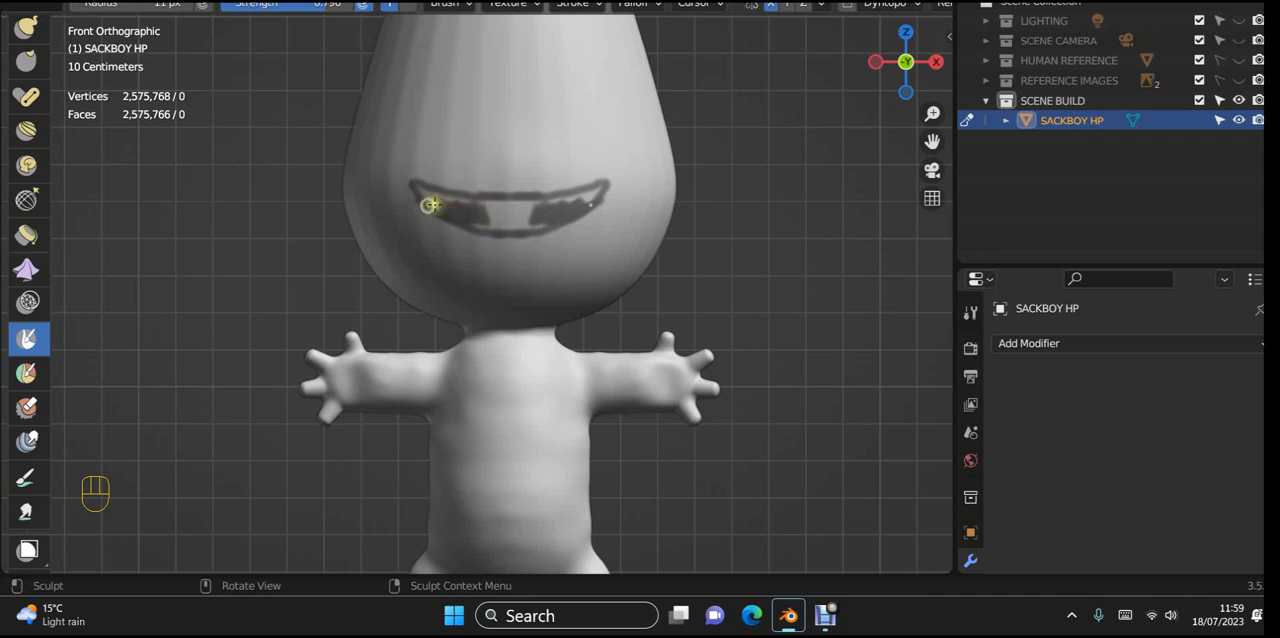
pyautogui.scroll(4, 520, 220)
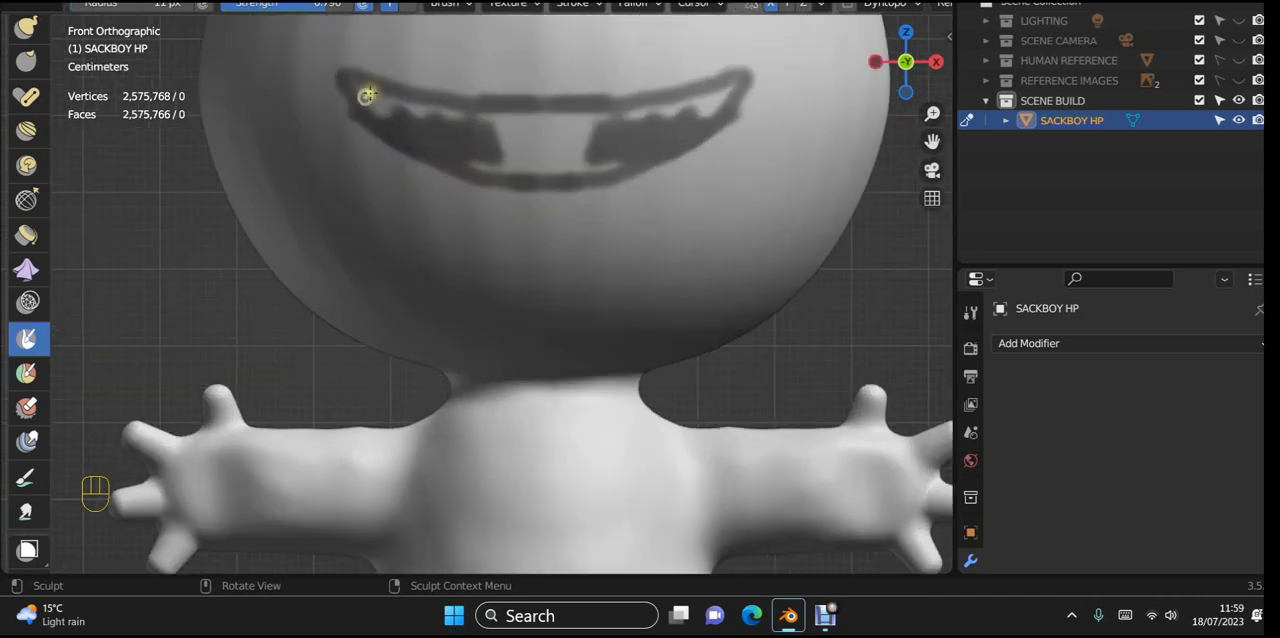
pyautogui.moveTo(367, 95)
pyautogui.mouseDown()
pyautogui.moveTo(374, 111)
pyautogui.moveTo(585, 140)
pyautogui.moveTo(494, 157)
pyautogui.moveTo(538, 174)
pyautogui.moveTo(471, 163)
pyautogui.moveTo(517, 188)
pyautogui.moveTo(520, 208)
pyautogui.mouseUp()
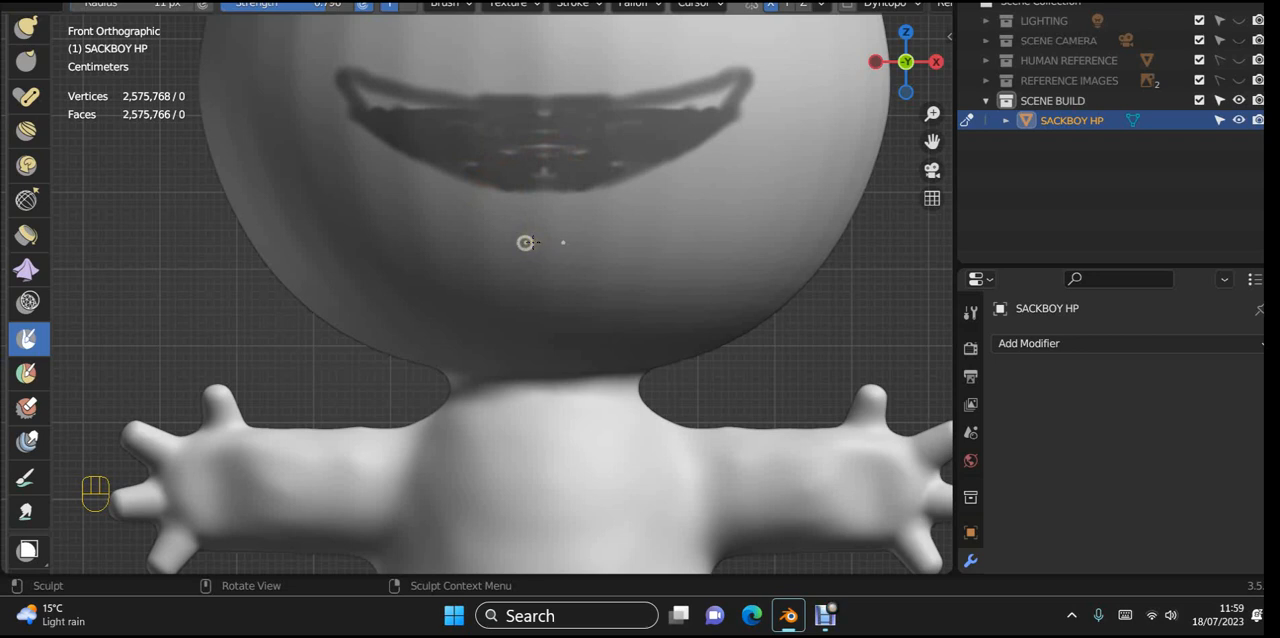
pyautogui.moveTo(397, 119)
pyautogui.mouseDown()
pyautogui.moveTo(526, 128)
pyautogui.moveTo(395, 112)
pyautogui.moveTo(434, 114)
pyautogui.moveTo(417, 120)
pyautogui.moveTo(360, 86)
pyautogui.moveTo(362, 104)
pyautogui.mouseUp()
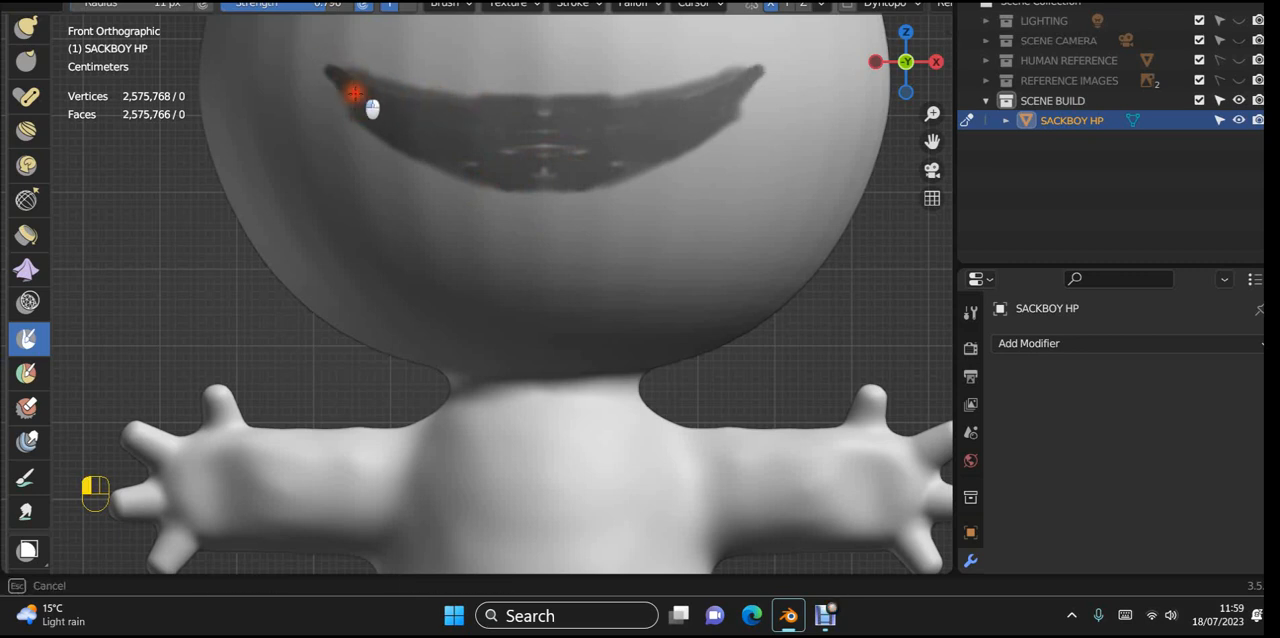
pyautogui.moveTo(349, 83)
pyautogui.mouseDown()
pyautogui.moveTo(337, 77)
pyautogui.moveTo(406, 146)
pyautogui.moveTo(584, 192)
pyautogui.mouseUp()
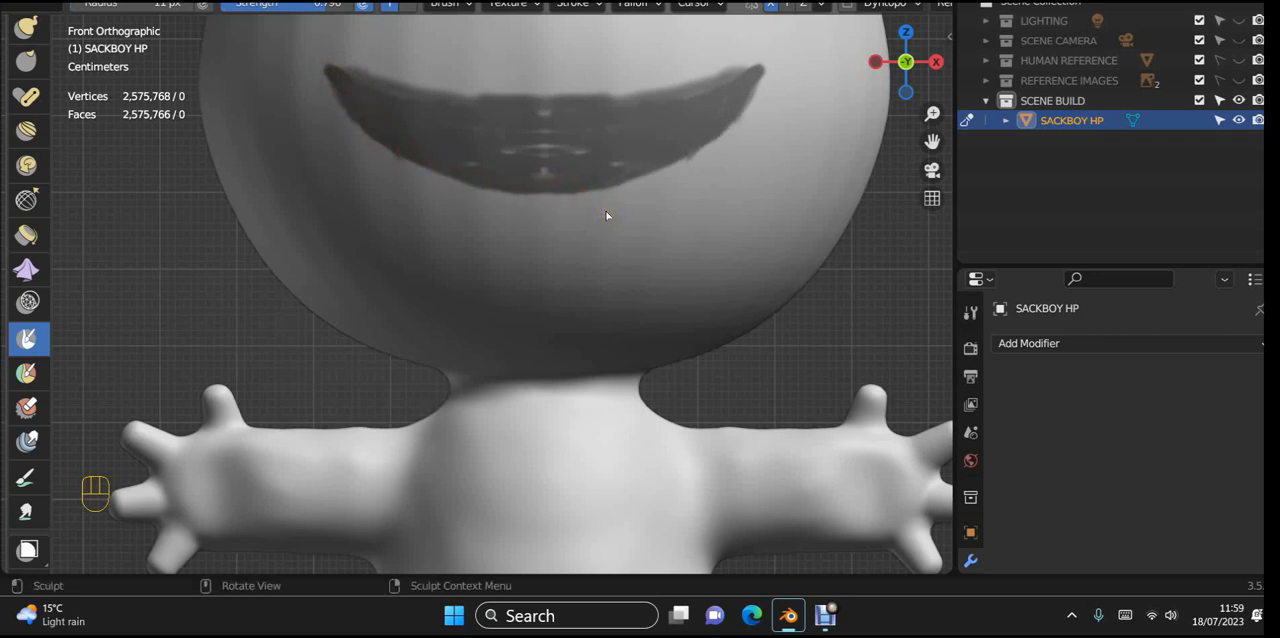
# Step: Erase mask overspill along the smile's lower and upper edges, and paint over the unmasked gaps inside it
pyautogui.press('ctrl')
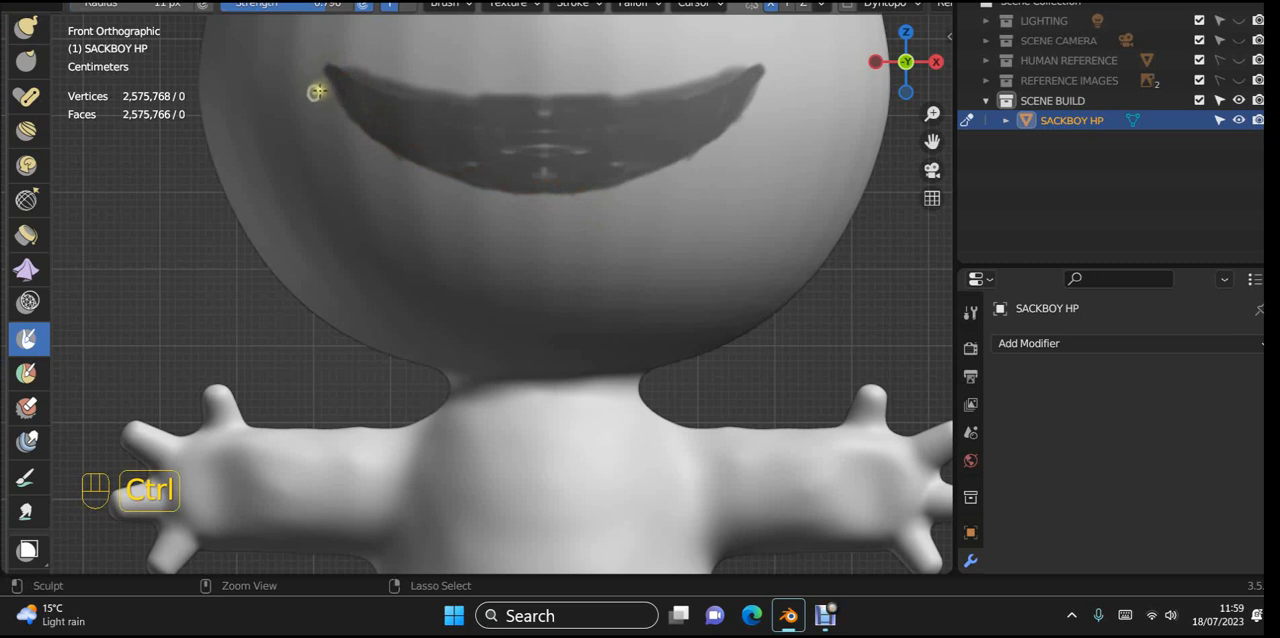
pyautogui.keyDown('ctrl'); pyautogui.moveTo(316, 92); pyautogui.dragTo(405, 168); pyautogui.keyUp('ctrl')
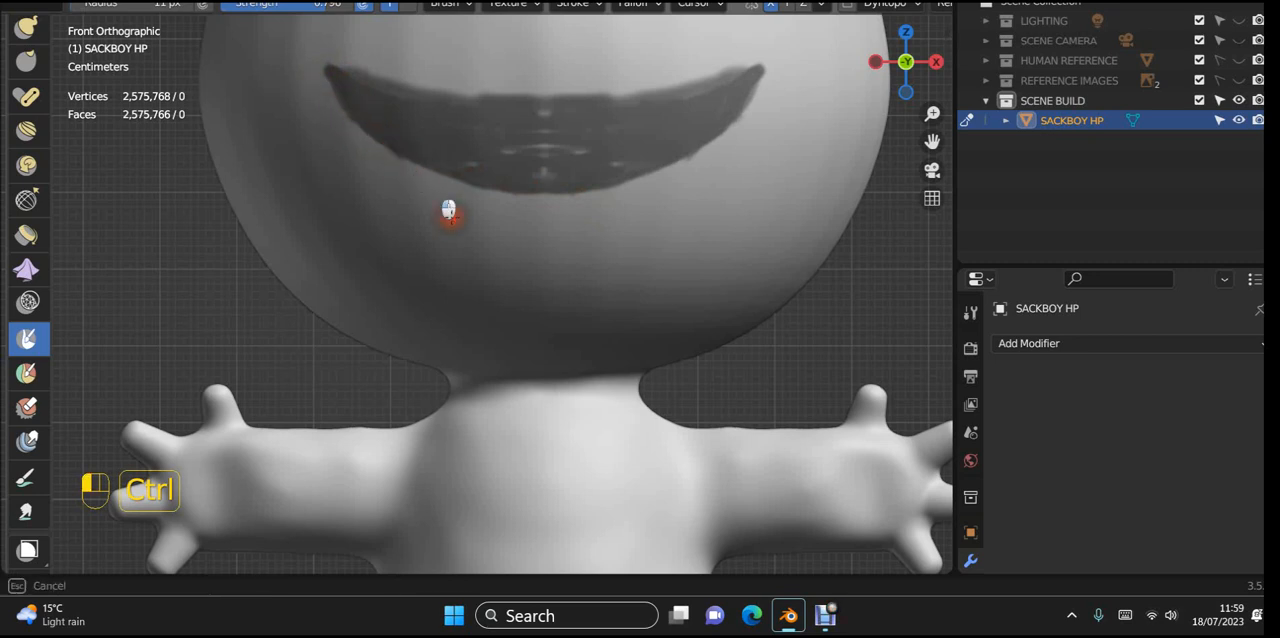
pyautogui.moveTo(449, 216)
pyautogui.keyDown('ctrl'); pyautogui.mouseDown()
pyautogui.moveTo(426, 186)
pyautogui.moveTo(509, 234)
pyautogui.moveTo(503, 206)
pyautogui.moveTo(600, 197)
pyautogui.moveTo(386, 166)
pyautogui.moveTo(285, 100)
pyautogui.mouseUp(); pyautogui.keyUp('ctrl')
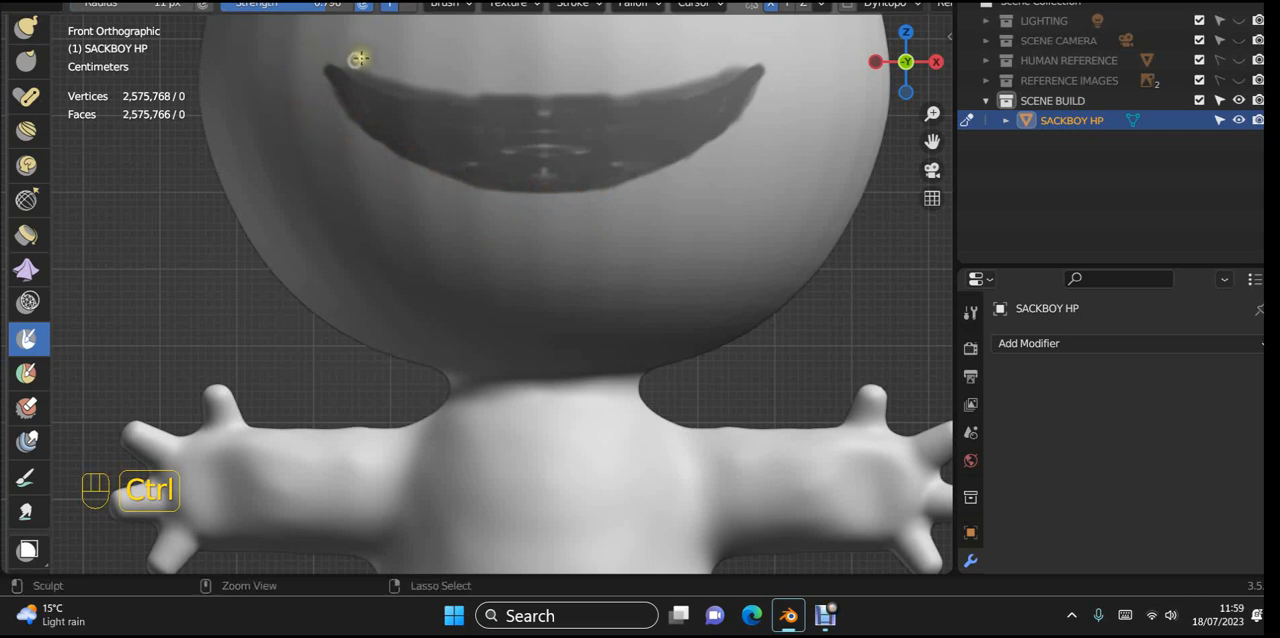
pyautogui.keyDown('ctrl'); pyautogui.moveTo(358, 58); pyautogui.dragTo(620, 86); pyautogui.keyUp('ctrl')
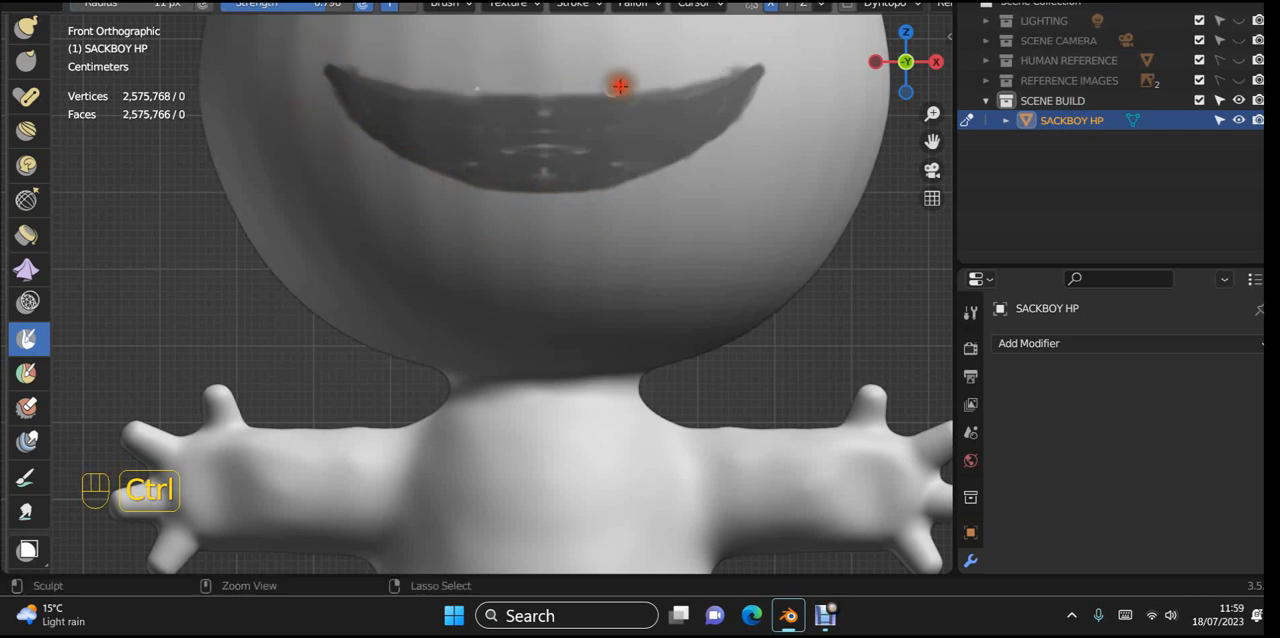
pyautogui.moveTo(460, 137)
pyautogui.mouseDown()
pyautogui.moveTo(571, 114)
pyautogui.moveTo(526, 106)
pyautogui.moveTo(523, 120)
pyautogui.mouseUp()
pyautogui.moveTo(592, 158)
pyautogui.mouseDown()
pyautogui.moveTo(580, 172)
pyautogui.moveTo(494, 166)
pyautogui.moveTo(450, 128)
pyautogui.mouseUp()
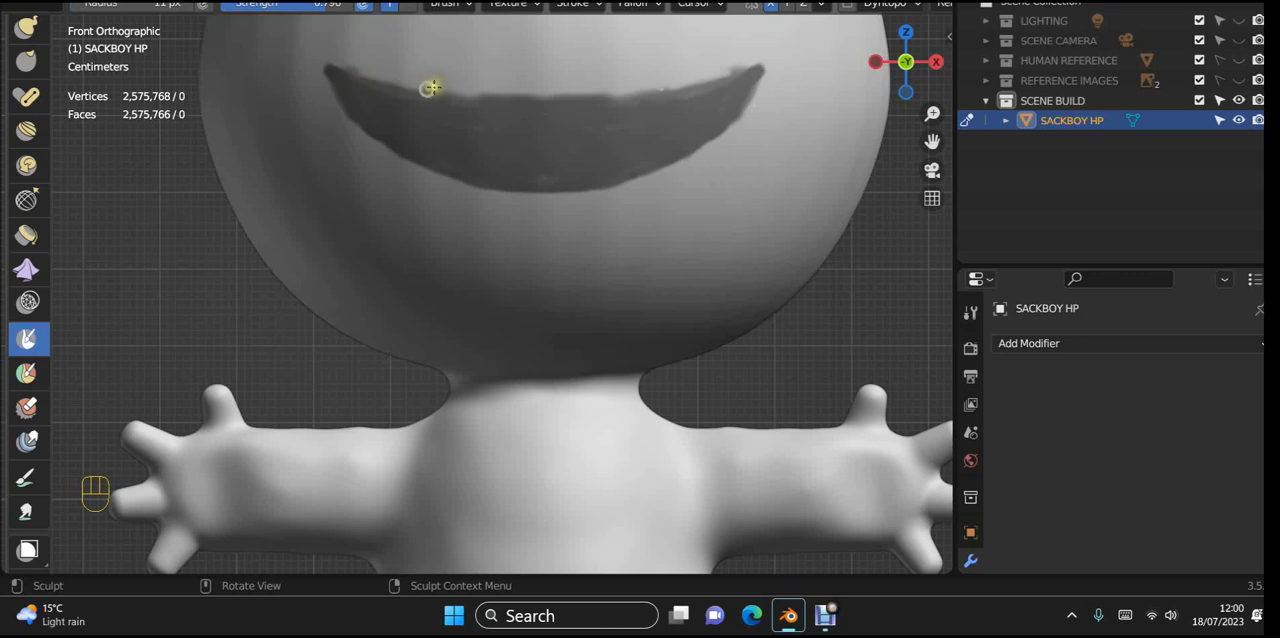
# Step: Invert the mask so that only the smile-shaped mouth area stays editable
pyautogui.moveTo(696, 215); pyautogui.dragTo(608, 276, button='middle')
pyautogui.scroll(-4, 671, 298)
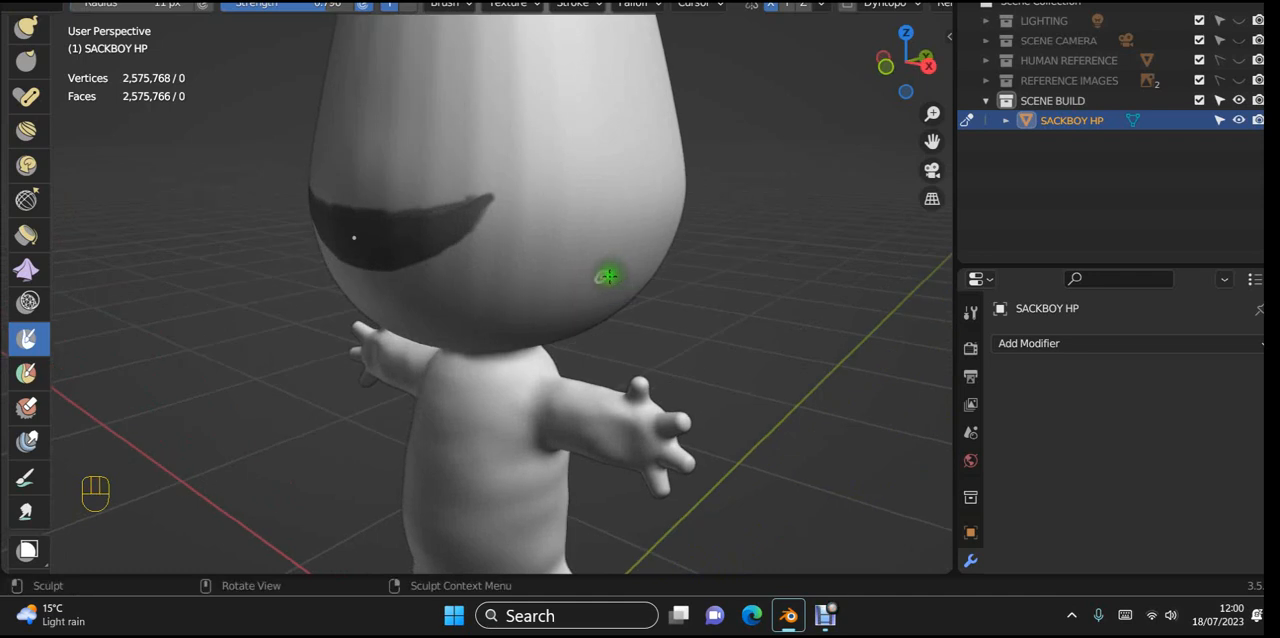
pyautogui.press('ctrl')
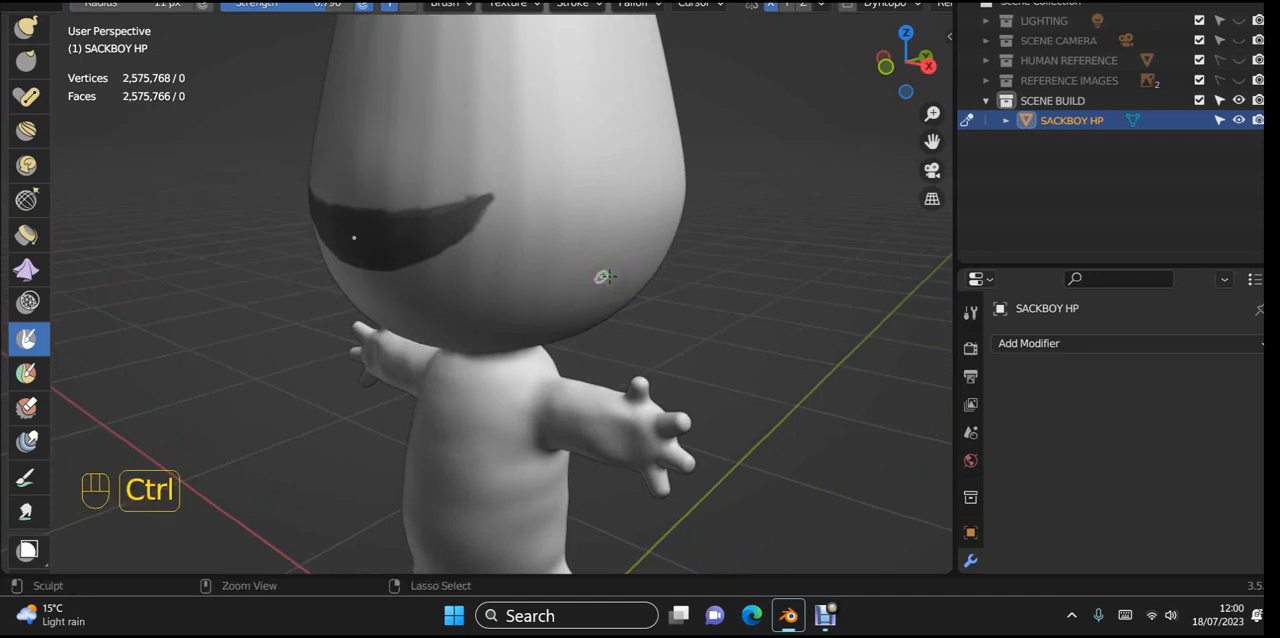
pyautogui.hotkey('ctrl', 'i')
pyautogui.scroll(-5, 601, 277)
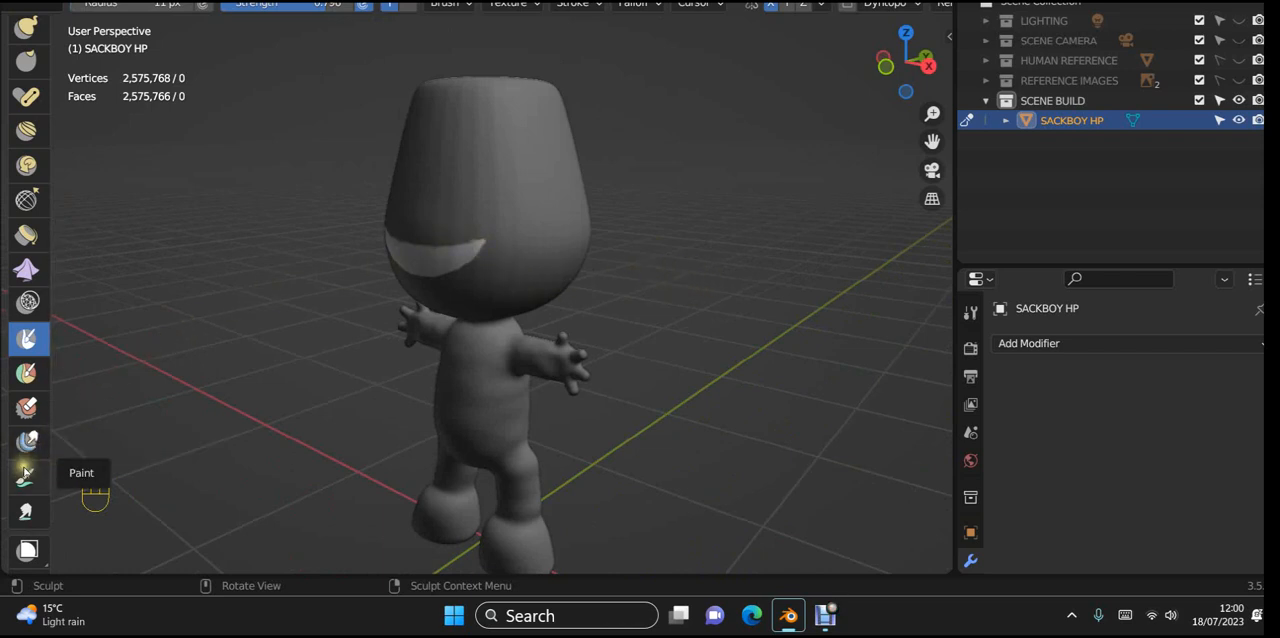
# Step: With the Move tool, push the unmasked mouth area into the head in right side view, about 0.199 m in Y and 0.028 m in Z
pyautogui.scroll(-2, 27, 494)
pyautogui.scroll(-3, 27, 494)
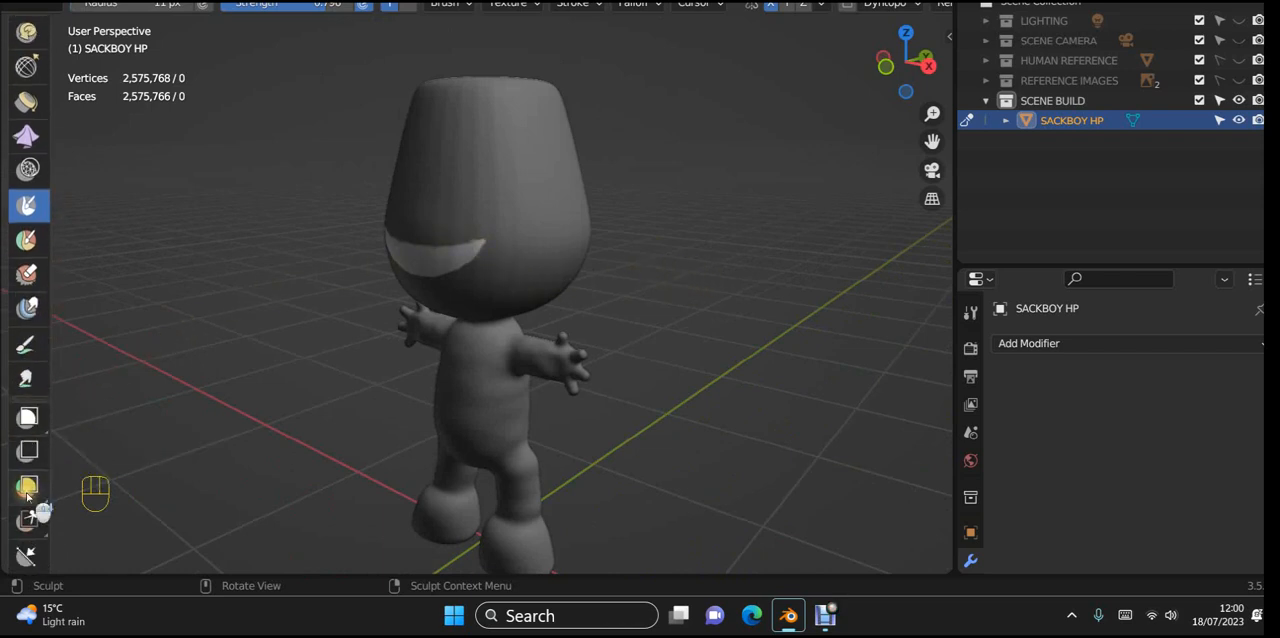
pyautogui.scroll(-4, 24, 565)
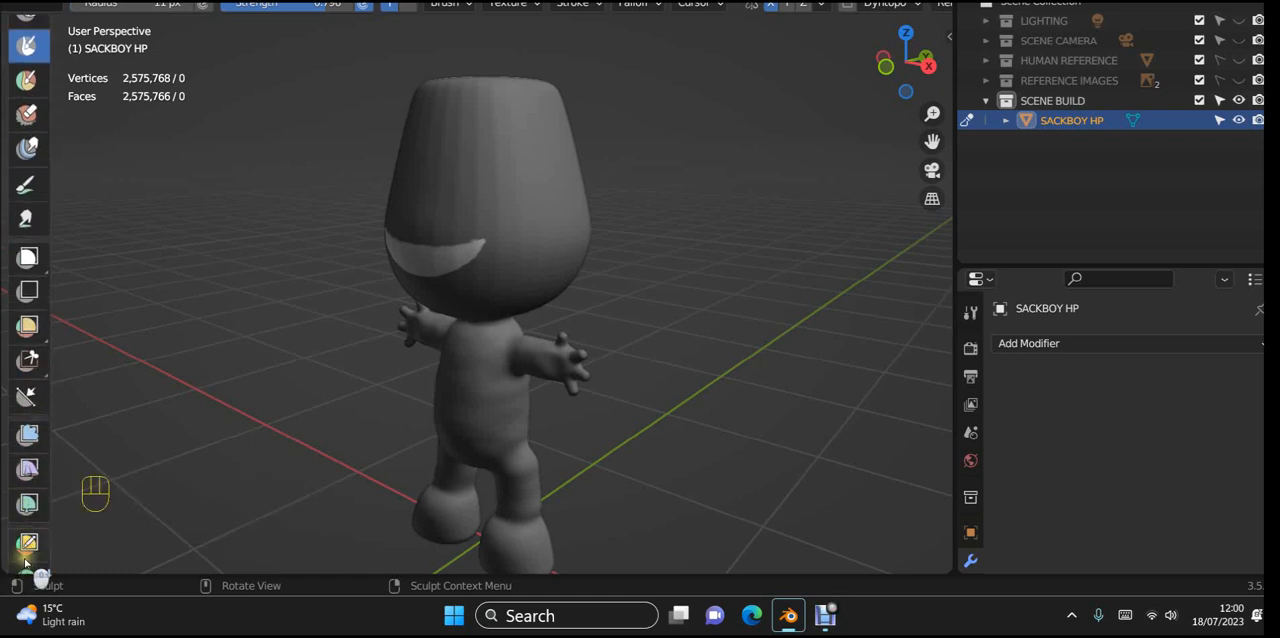
pyautogui.click(27, 540)
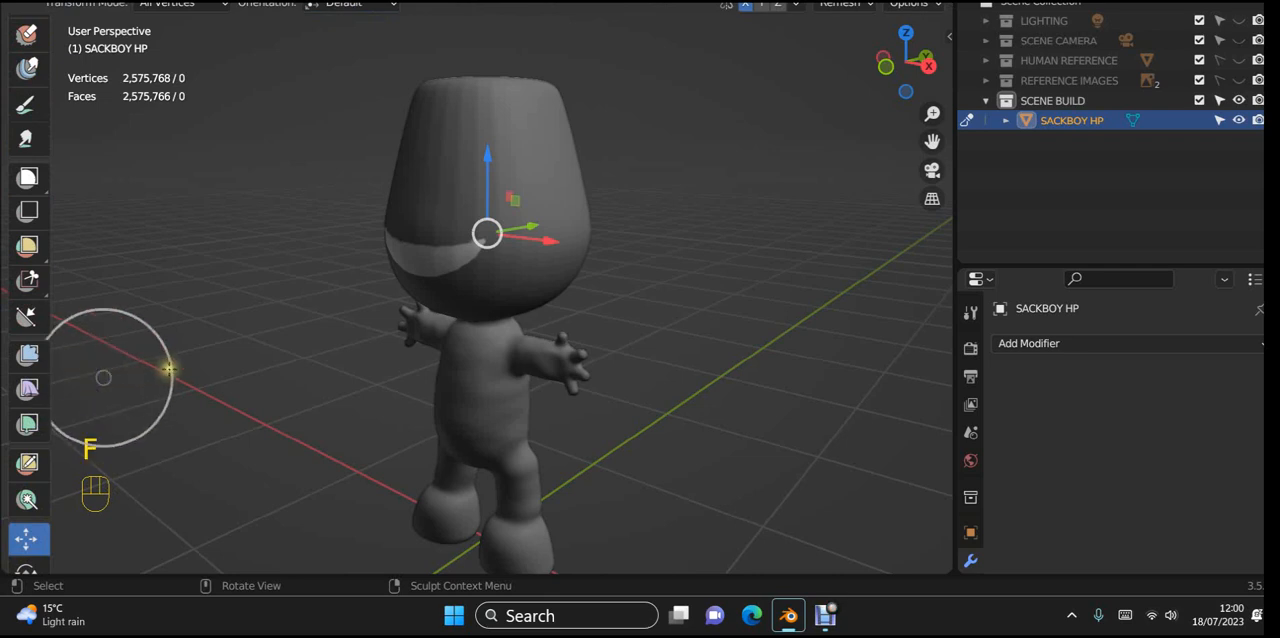
pyautogui.click(220, 362)
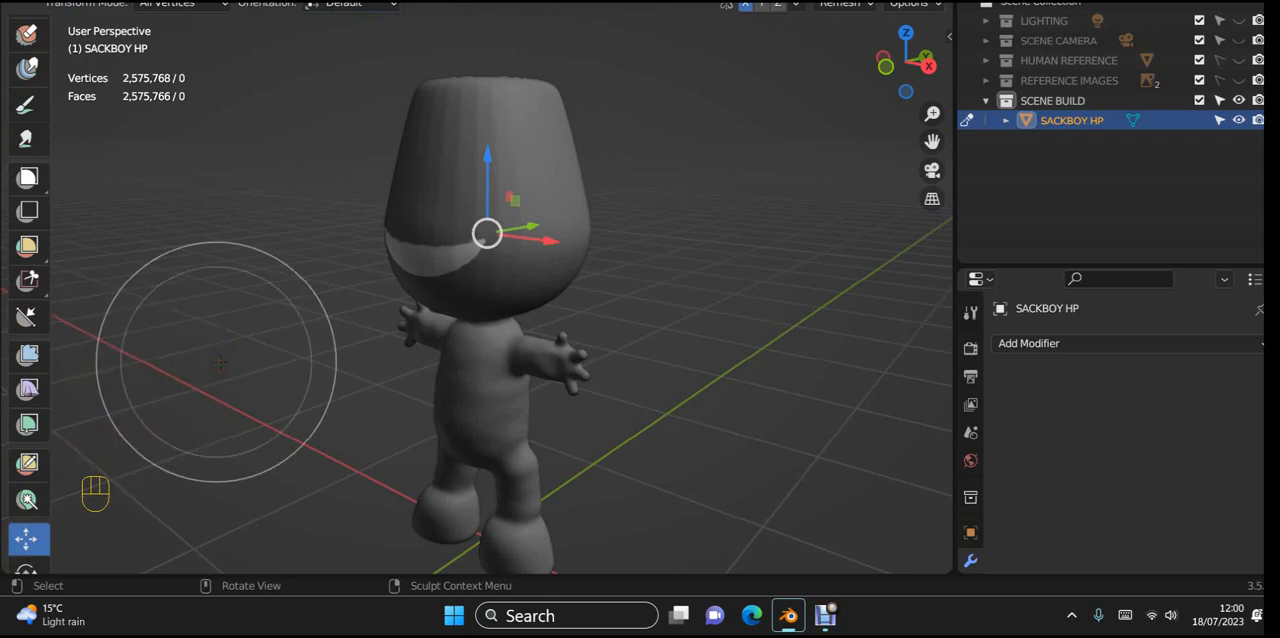
pyautogui.press('KP_3')
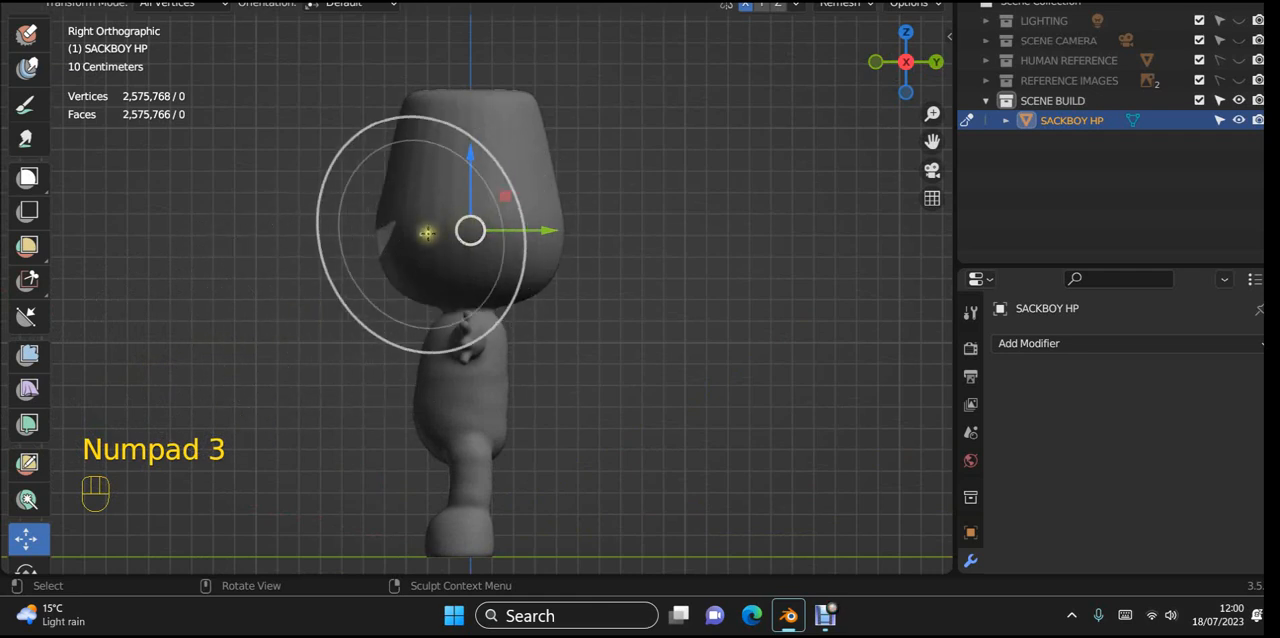
pyautogui.scroll(3, 383, 240)
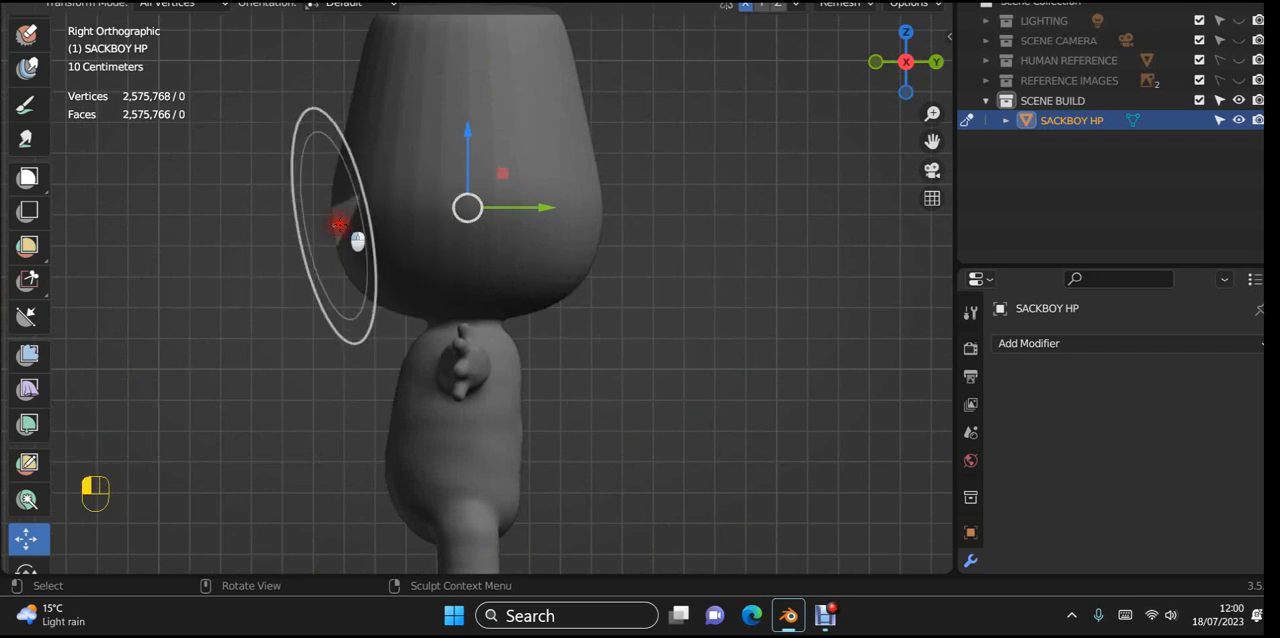
pyautogui.press('g')
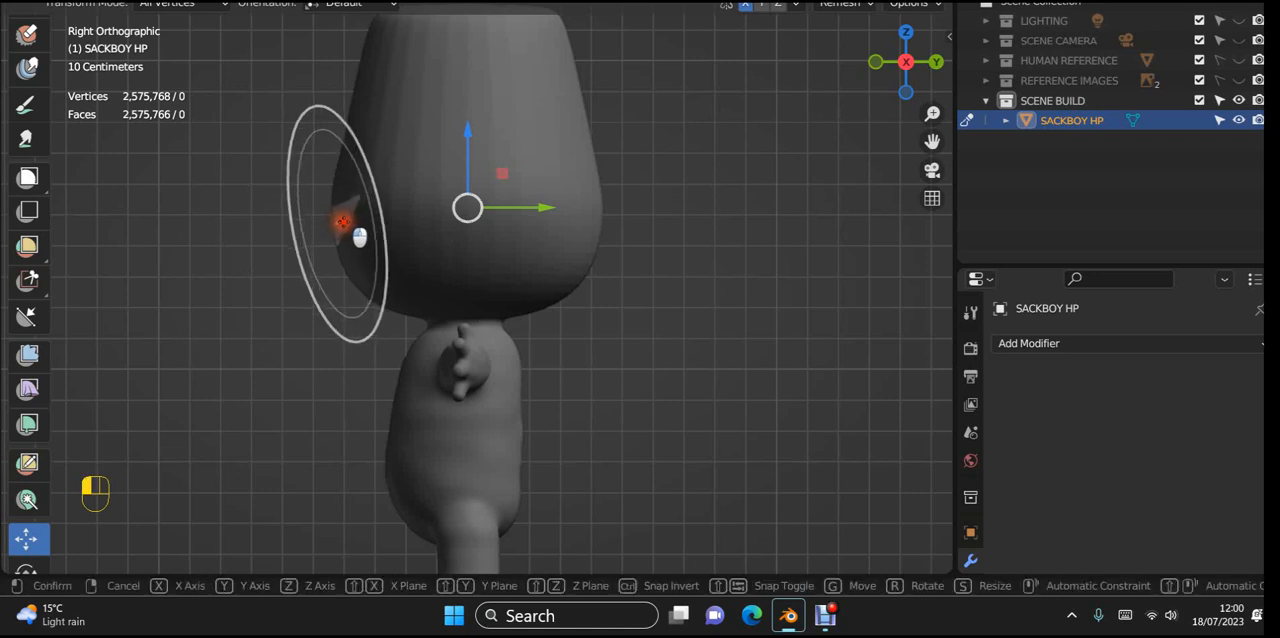
pyautogui.click(402, 214)
pyautogui.moveTo(251, 329)
pyautogui.mouseDown(button='middle')
pyautogui.moveTo(331, 350)
pyautogui.moveTo(535, 345)
pyautogui.moveTo(506, 351)
pyautogui.mouseUp(button='middle')
pyautogui.press('KP_1')
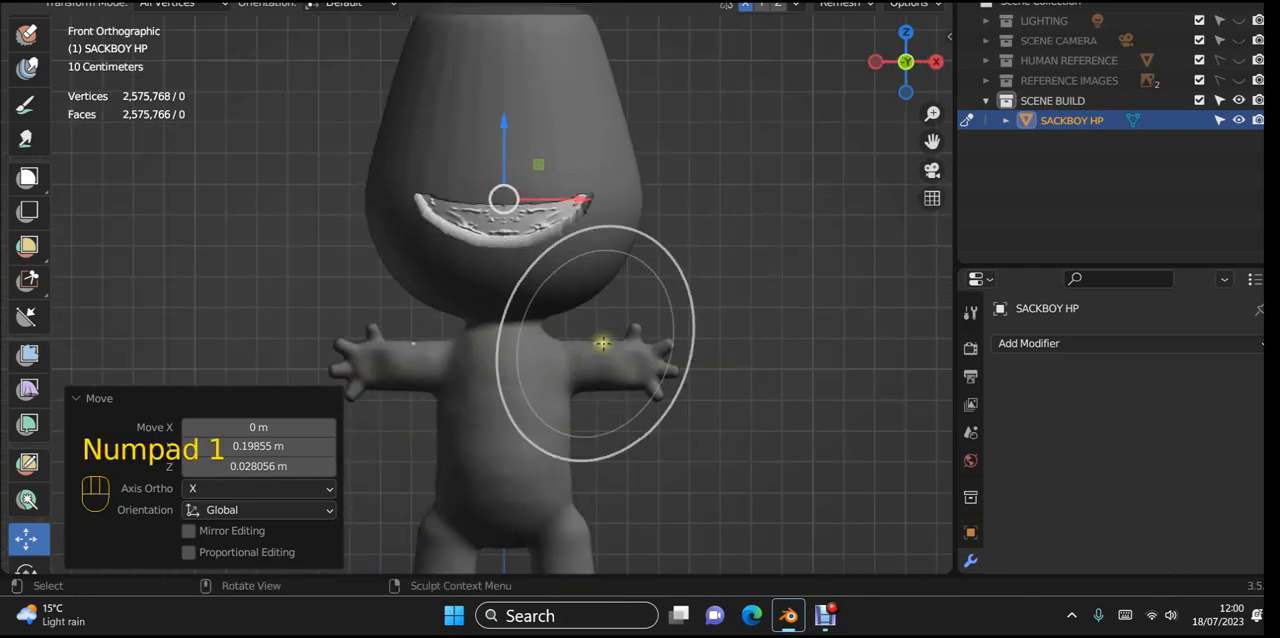
# Step: Adjust the recessed mouth's position in front view, finishing with a move of about 0.005 m in X and -0.0025 m in Z
pyautogui.scroll(3, 731, 296)
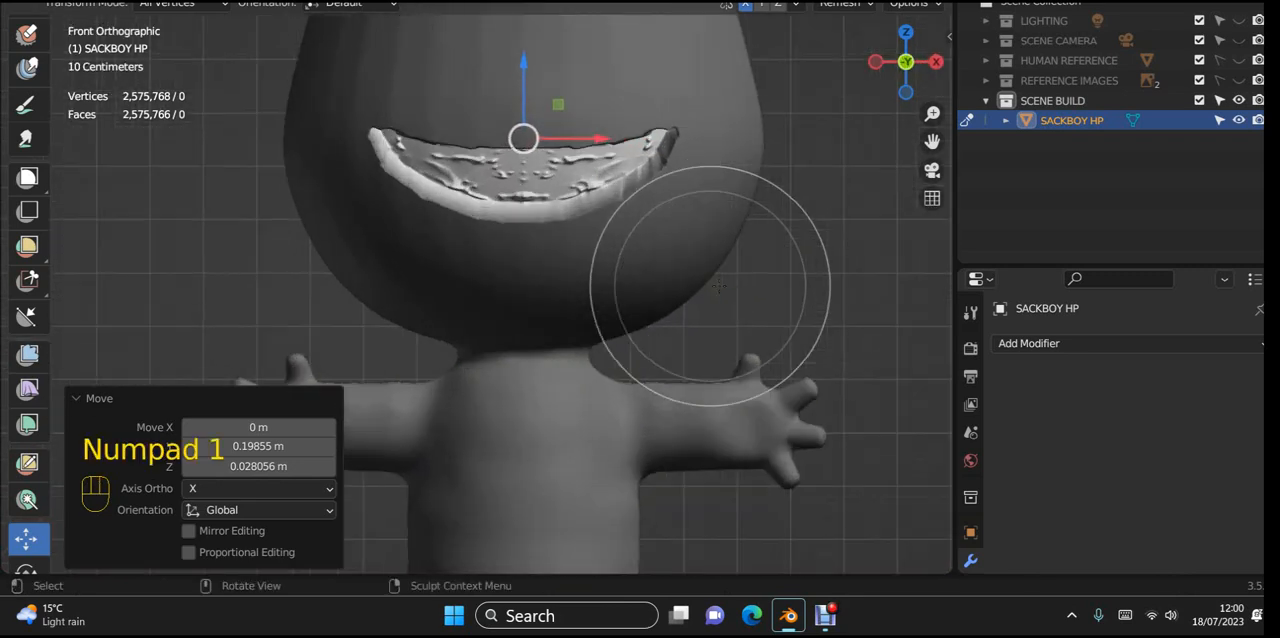
pyautogui.keyDown('shift'); pyautogui.moveTo(697, 298); pyautogui.dragTo(674, 356, button='middle'); pyautogui.keyUp('shift')
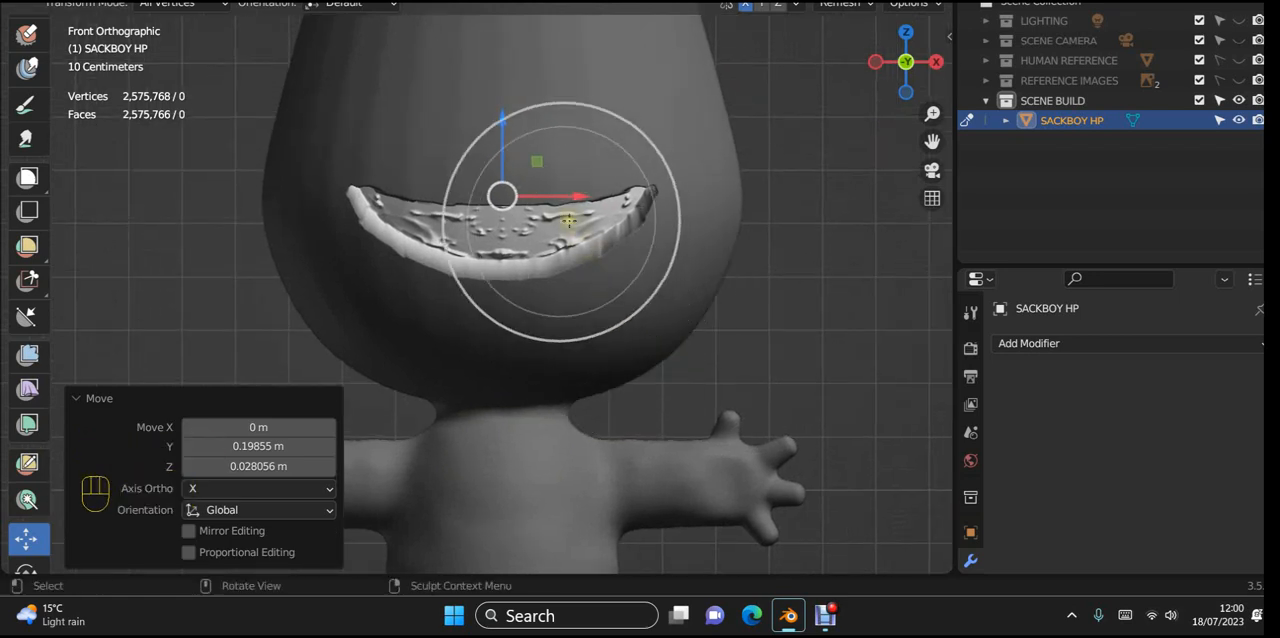
pyautogui.moveTo(585, 237); pyautogui.dragTo(535, 263)
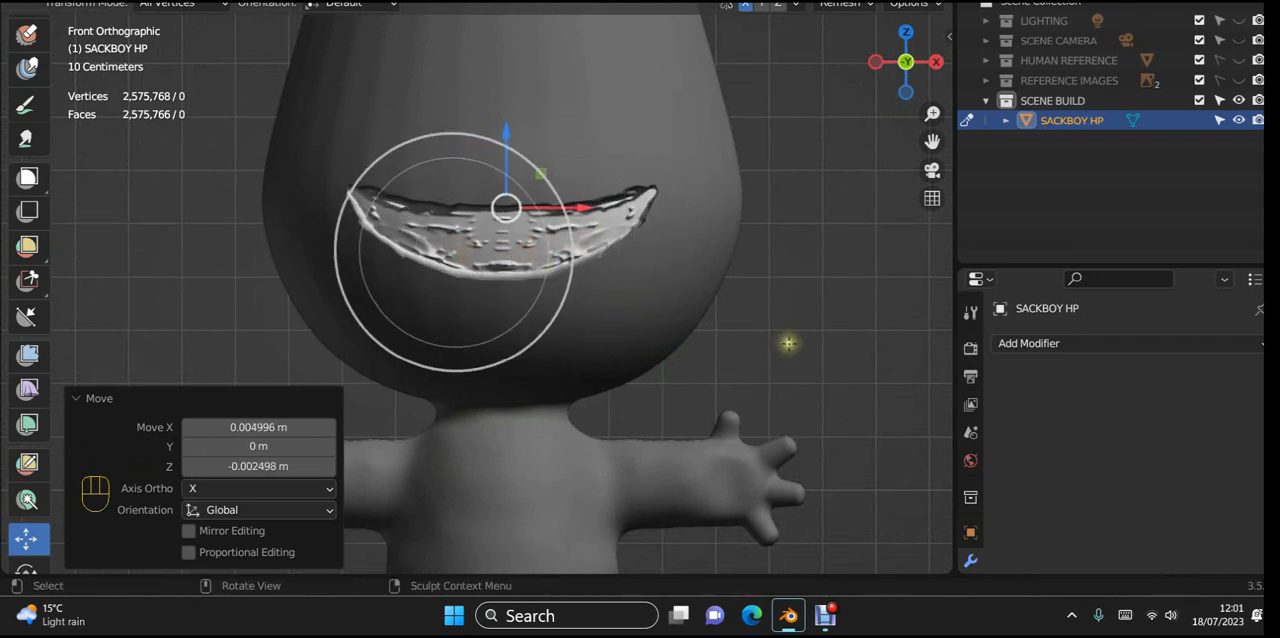
# Step: Examine the mouth recess from several angles and up close, checking its back surface and side walls
pyautogui.moveTo(754, 369)
pyautogui.mouseDown(button='middle')
pyautogui.moveTo(677, 260)
pyautogui.moveTo(726, 291)
pyautogui.moveTo(657, 343)
pyautogui.moveTo(685, 266)
pyautogui.moveTo(760, 263)
pyautogui.moveTo(809, 280)
pyautogui.moveTo(829, 260)
pyautogui.moveTo(817, 265)
pyautogui.mouseUp(button='middle')
pyautogui.scroll(1, 610, 272)
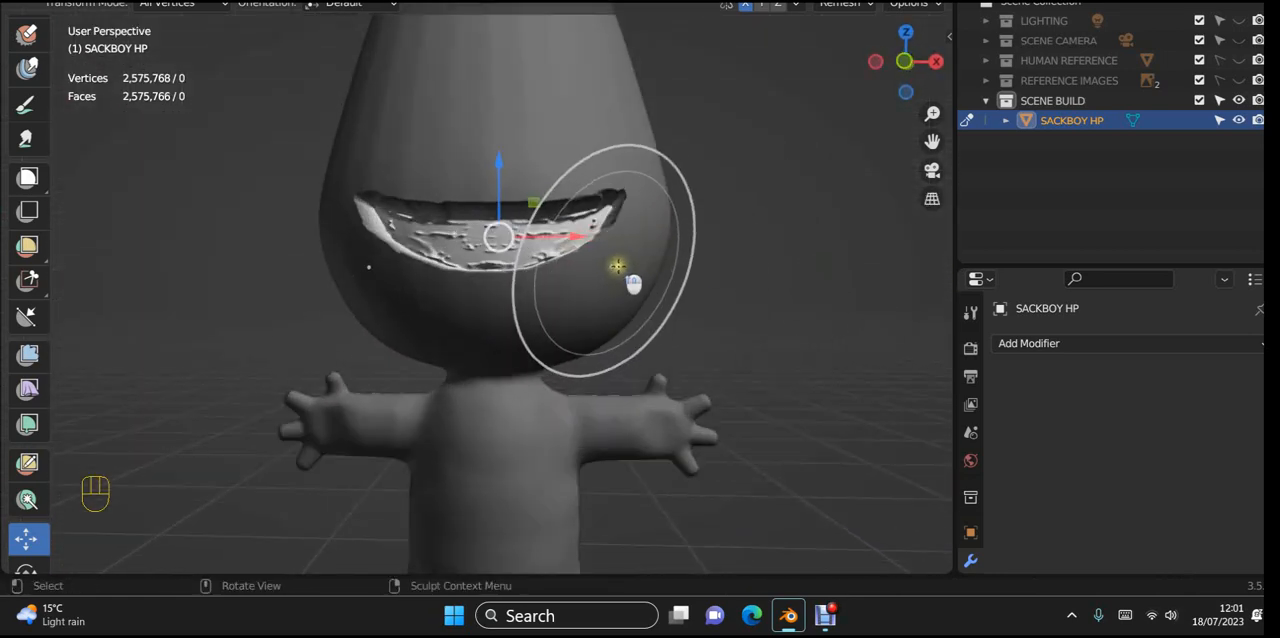
pyautogui.moveTo(645, 268)
pyautogui.keyDown('shift'); pyautogui.mouseDown(button='middle')
pyautogui.moveTo(622, 334)
pyautogui.moveTo(663, 363)
pyautogui.moveTo(711, 354)
pyautogui.moveTo(665, 360)
pyautogui.mouseUp(button='middle'); pyautogui.keyUp('shift')
pyautogui.scroll(2, 620, 337)
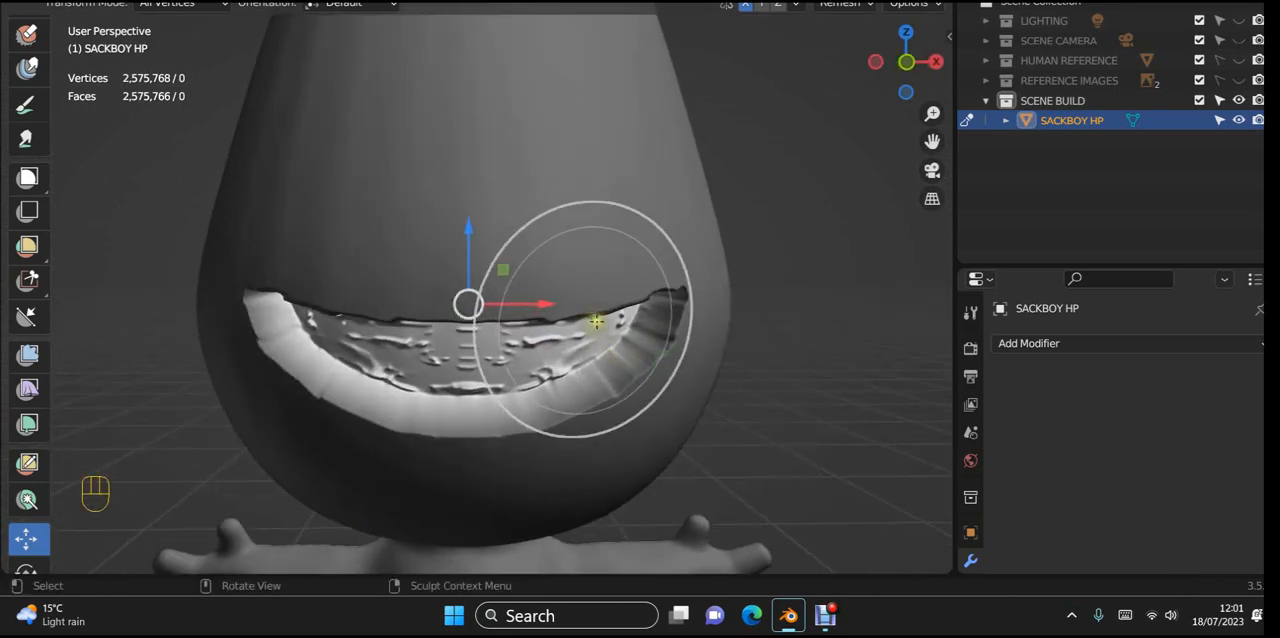
pyautogui.moveTo(586, 315); pyautogui.dragTo(588, 310, button='middle')
pyautogui.scroll(3, 588, 314)
pyautogui.scroll(2, 590, 314)
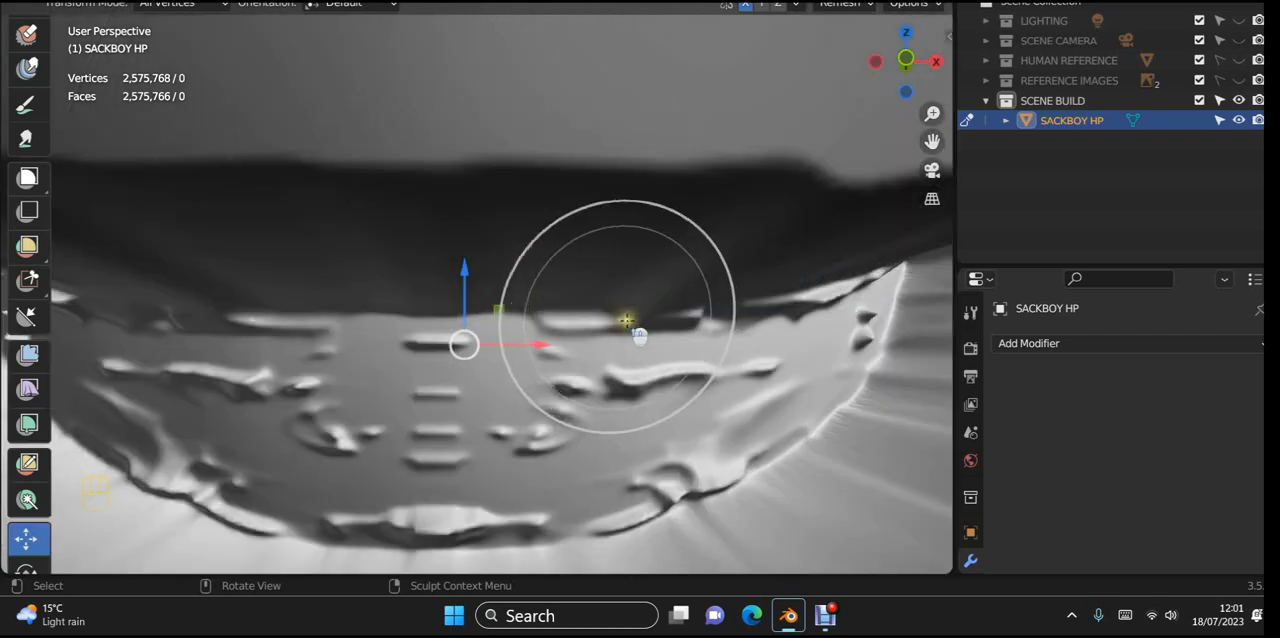
pyautogui.moveTo(757, 293); pyautogui.dragTo(755, 287)
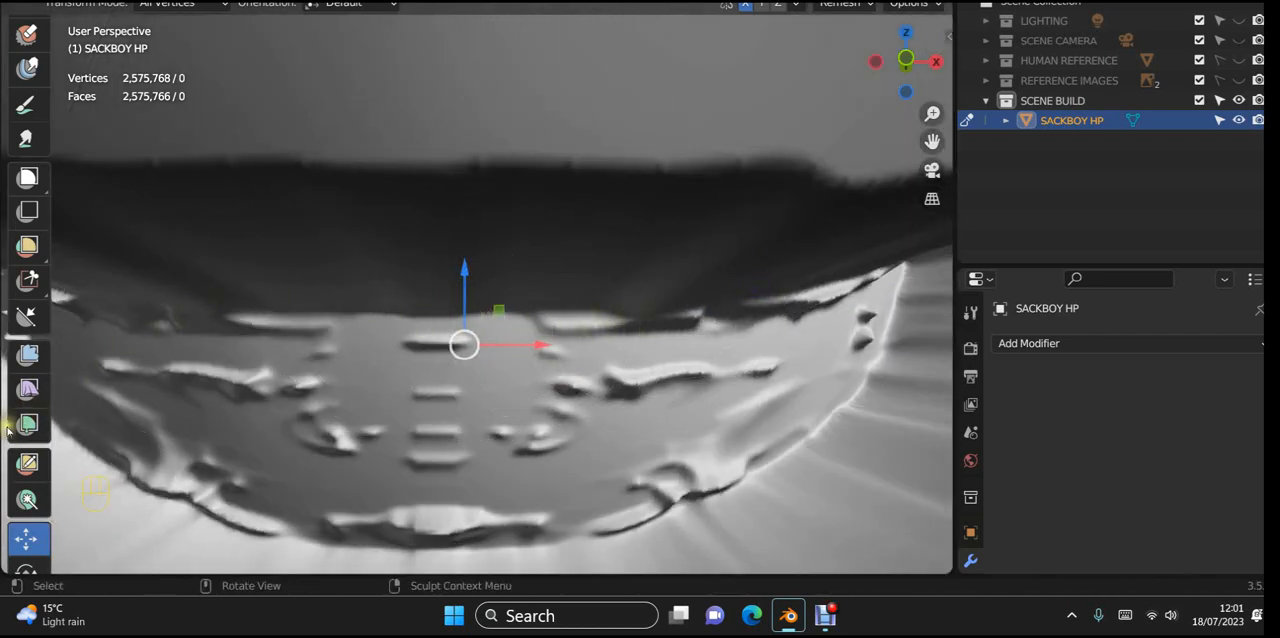
# Step: Switch from the Move tool to the Grab sculpt brush for reshaping the mouth recess
pyautogui.scroll(5, 36, 405)
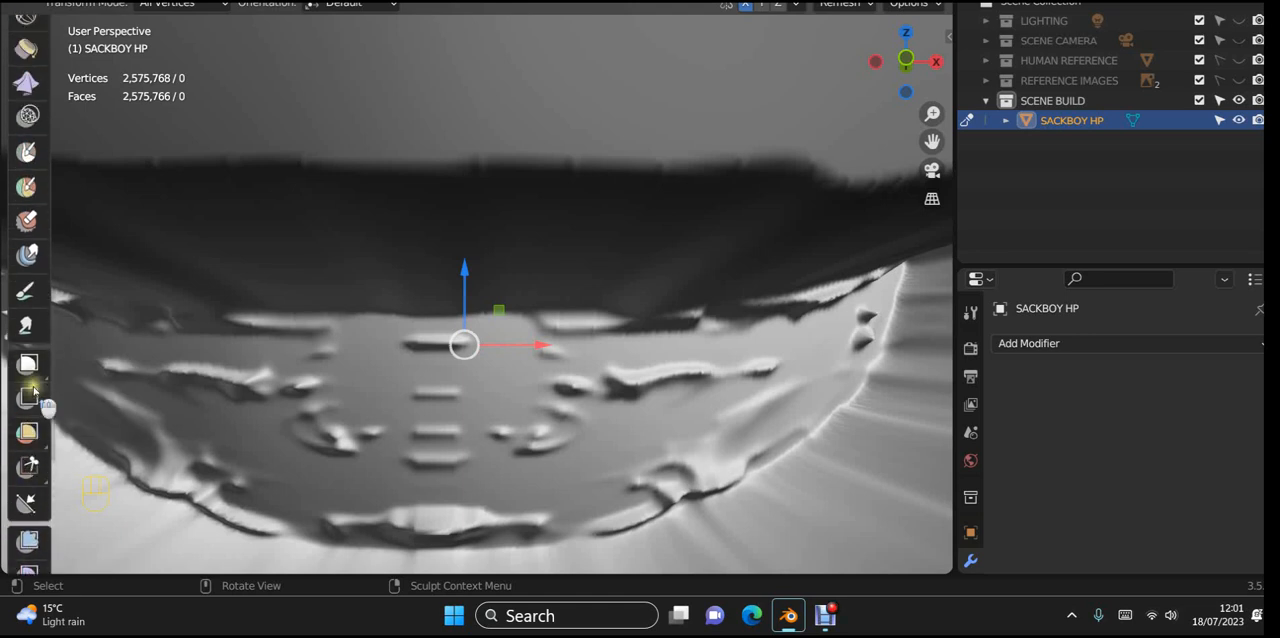
pyautogui.scroll(8, 28, 500)
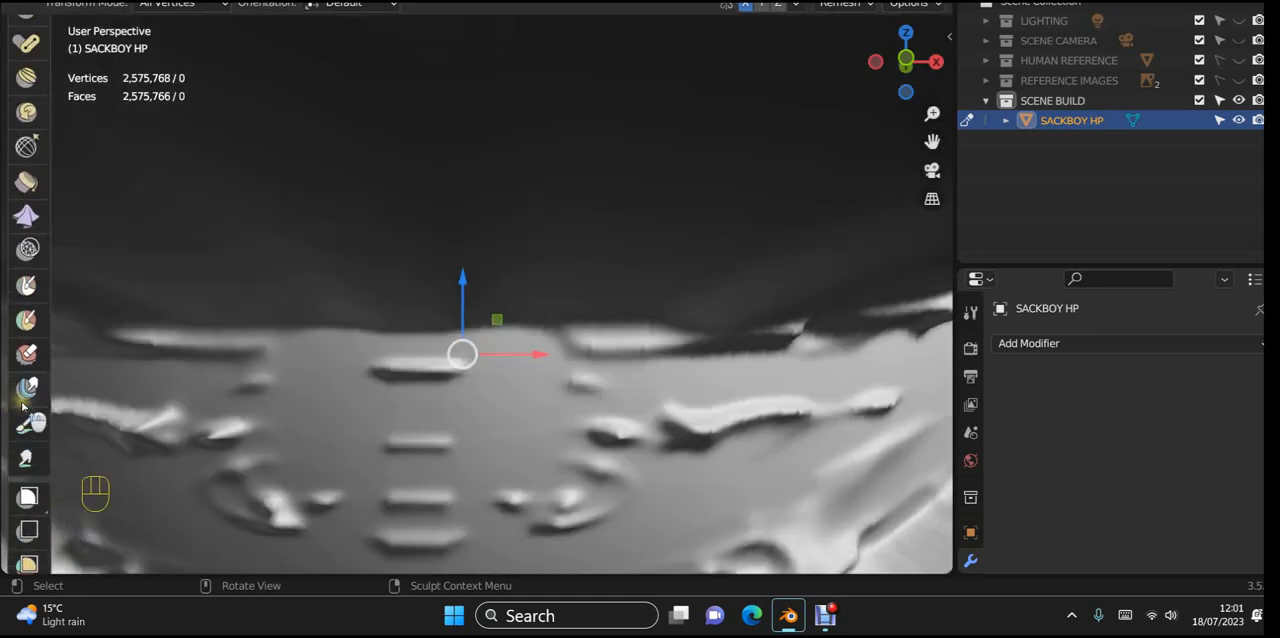
pyautogui.scroll(2, 28, 408)
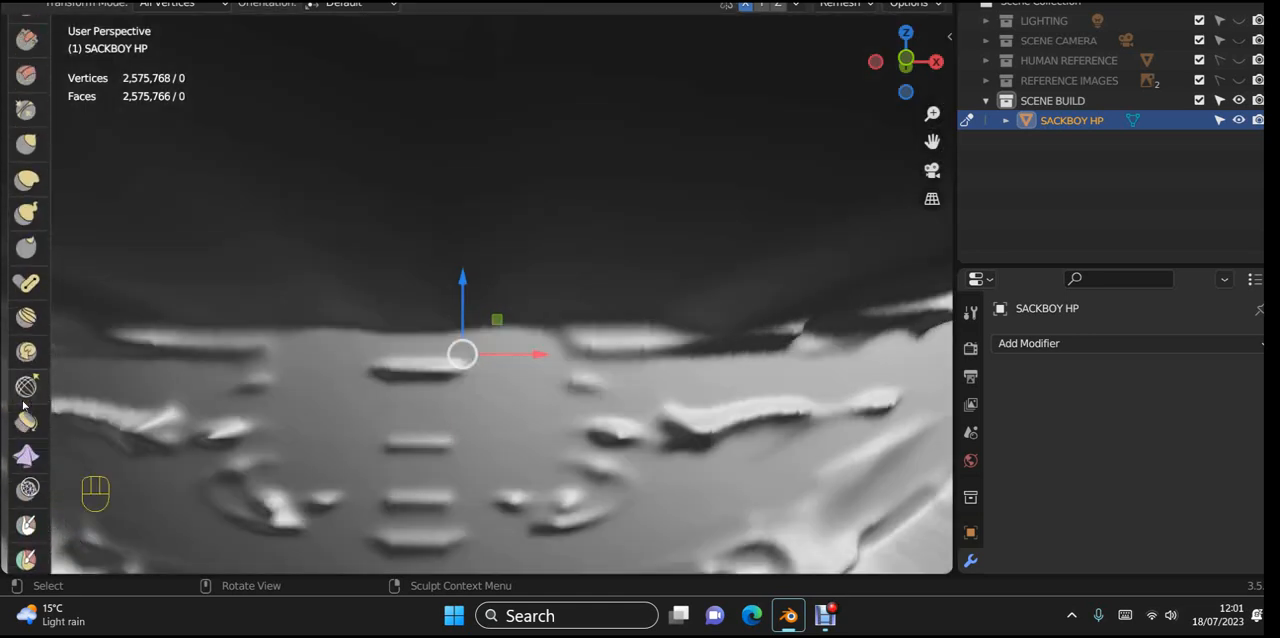
pyautogui.scroll(3, 30, 355)
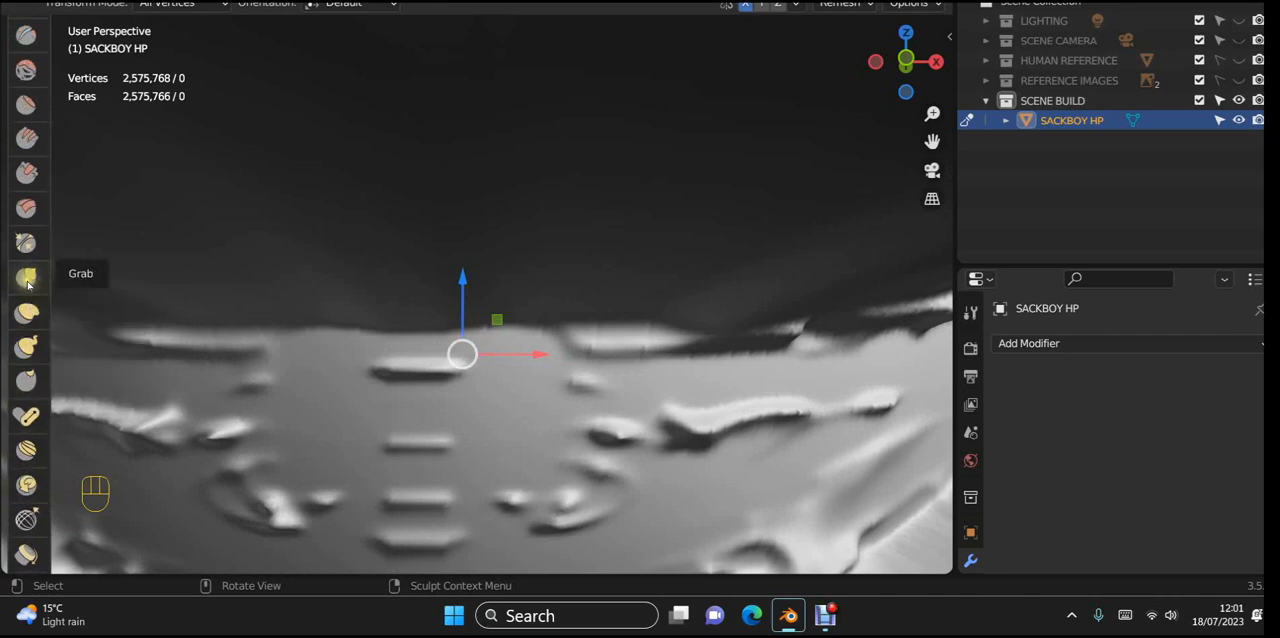
pyautogui.click(27, 278)
pyautogui.scroll(-5, 300, 271)
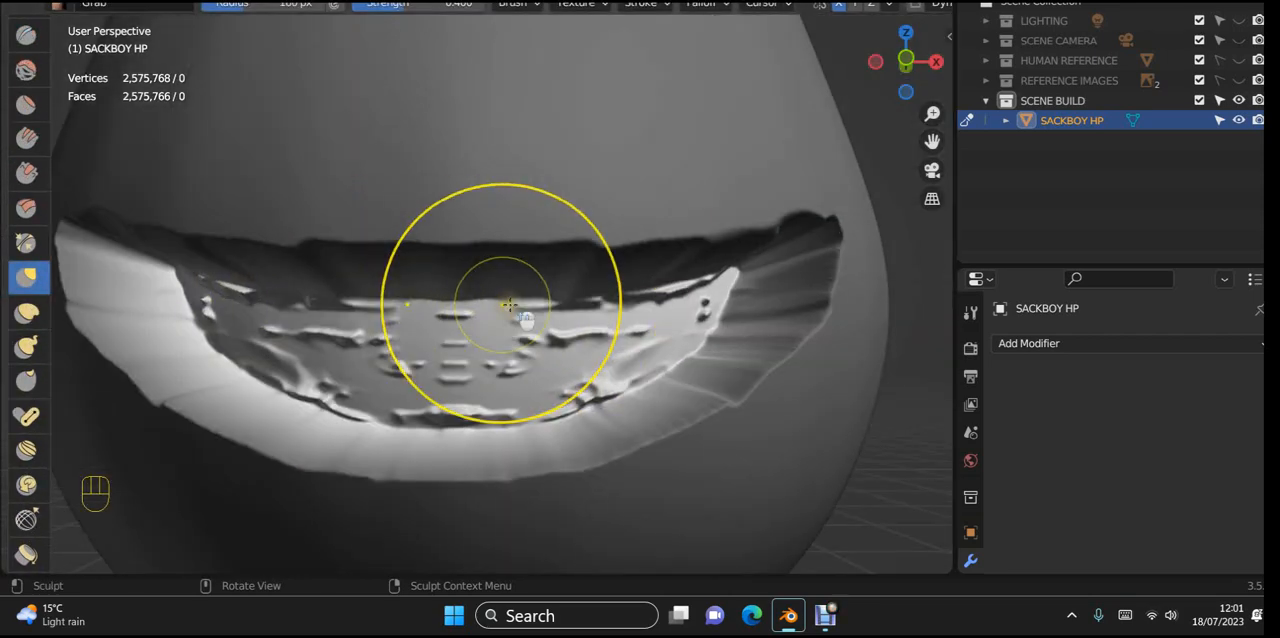
# Step: Adjust the Grab brush radius to suit the upper back edge of the mouth near its right corner
pyautogui.scroll(5, 512, 304)
pyautogui.keyDown('shift'); pyautogui.moveTo(640, 300); pyautogui.dragTo(458, 313, button='middle'); pyautogui.keyUp('shift')
pyautogui.scroll(-2, 470, 322)
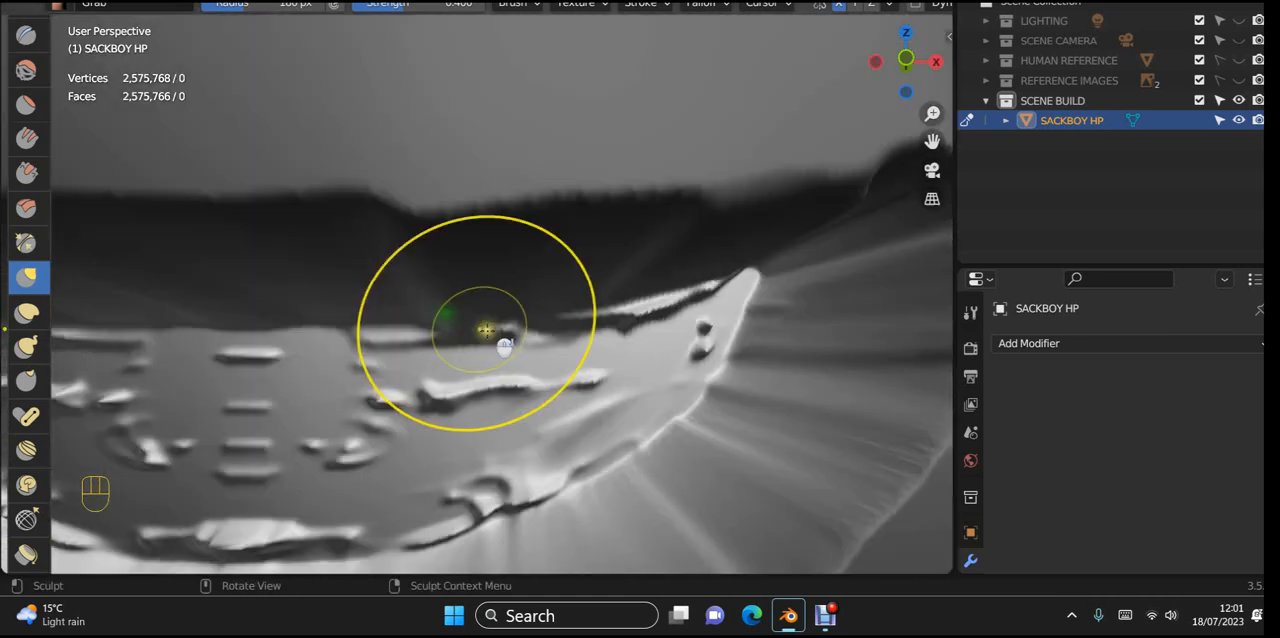
pyautogui.scroll(-4, 510, 333)
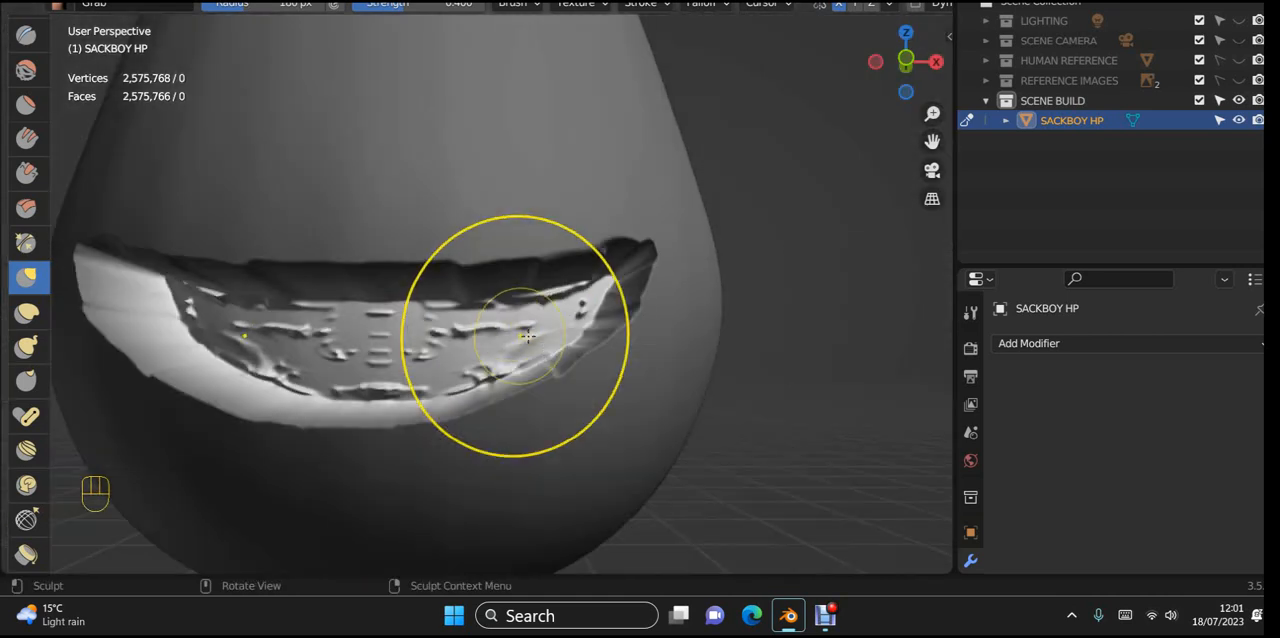
pyautogui.scroll(1, 527, 337)
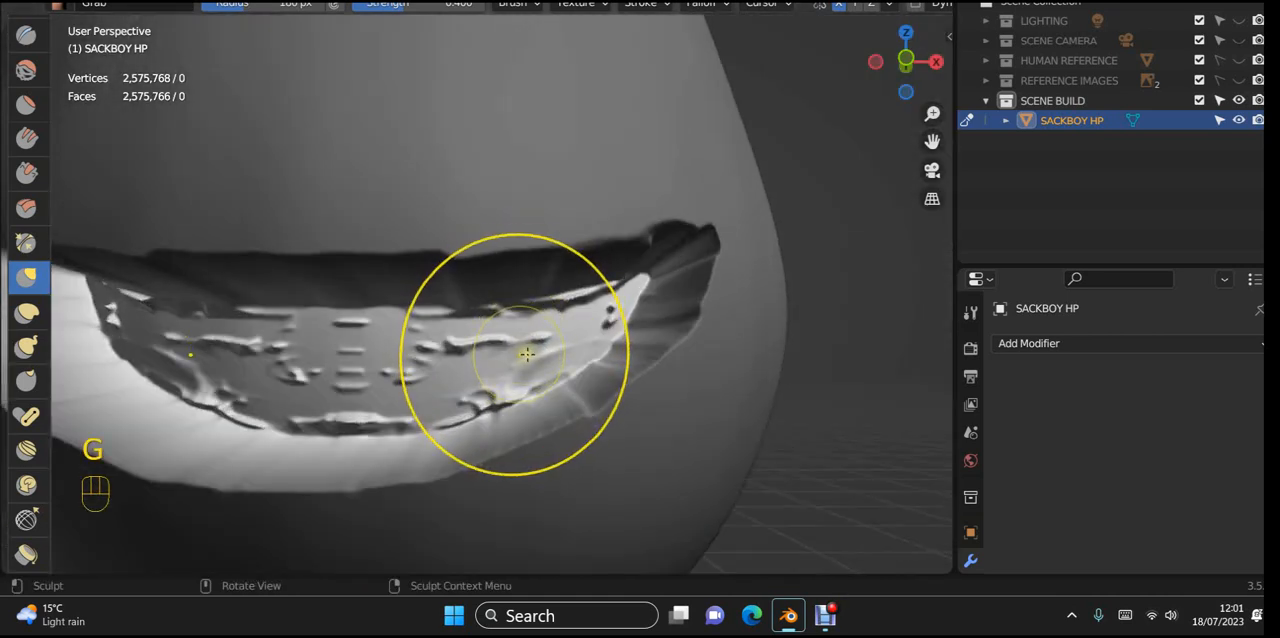
pyautogui.press('f')
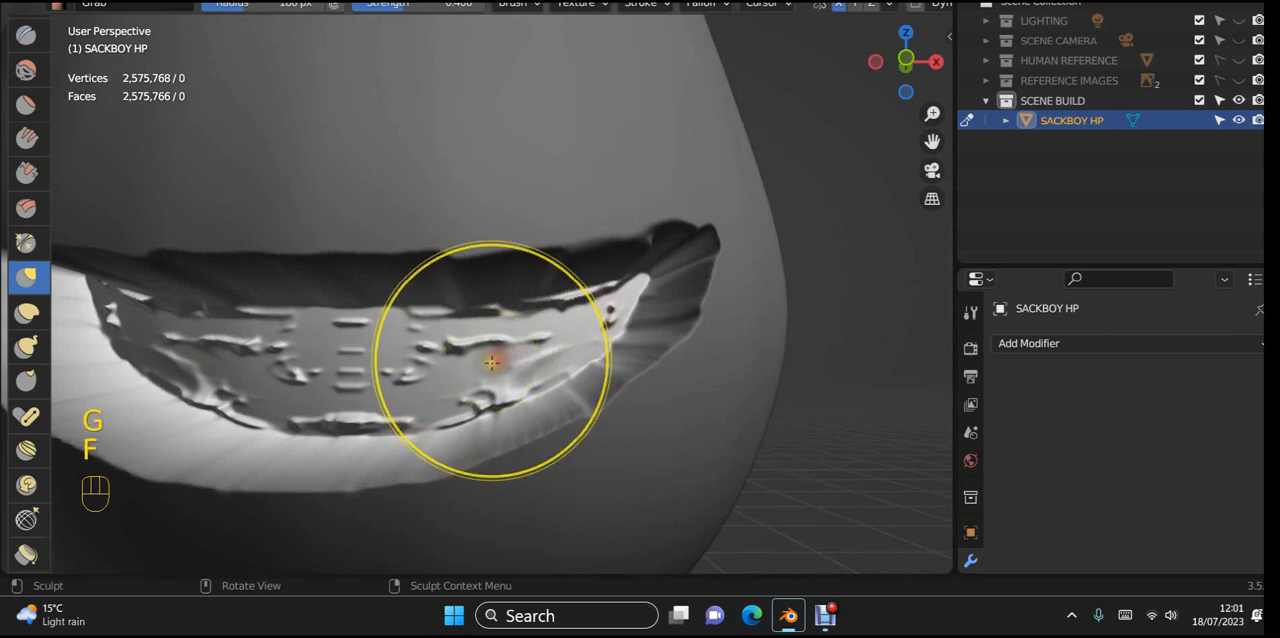
pyautogui.click(462, 373)
pyautogui.scroll(2, 507, 340)
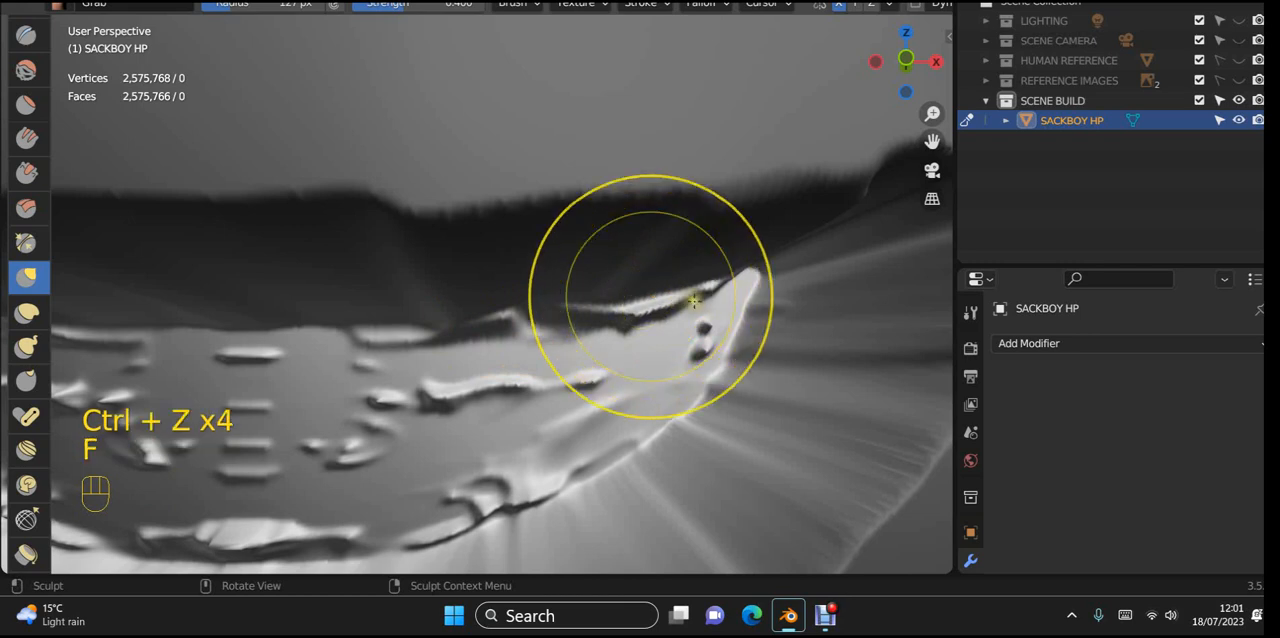
pyautogui.click(697, 303)
# Step: Reshape the upper edge and right corner of the mouth's back surface with Grab strokes
pyautogui.moveTo(467, 324)
pyautogui.mouseDown()
pyautogui.moveTo(467, 298)
pyautogui.moveTo(549, 289)
pyautogui.mouseUp()
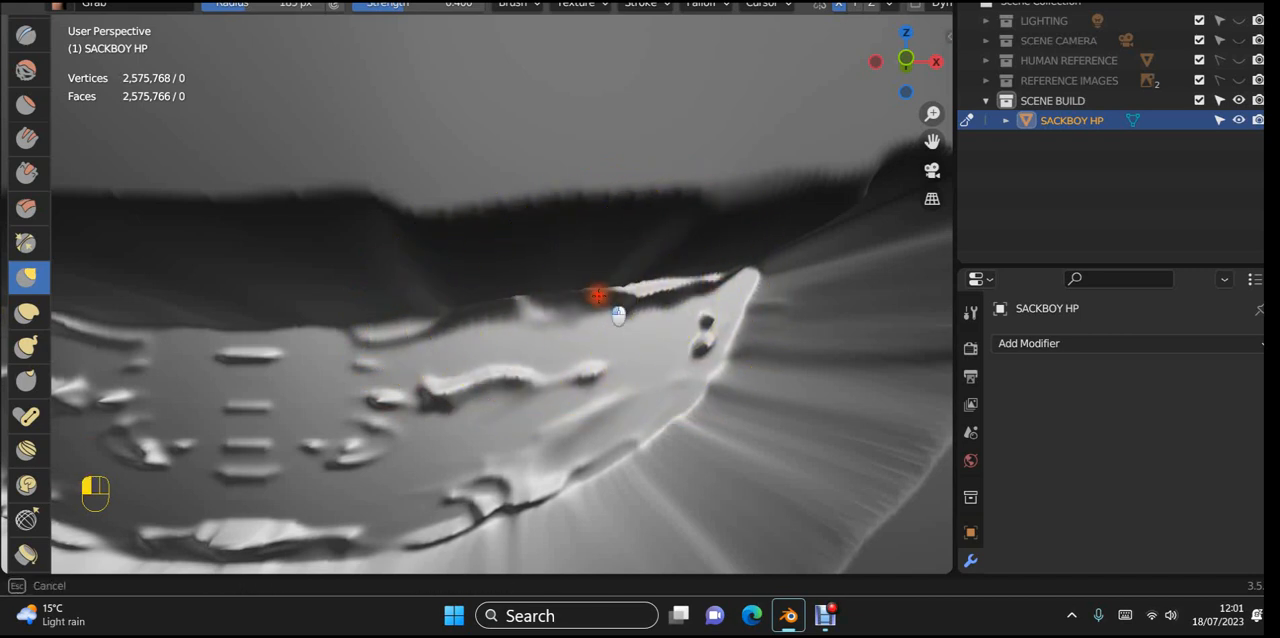
pyautogui.moveTo(478, 308)
pyautogui.mouseDown()
pyautogui.moveTo(496, 325)
pyautogui.moveTo(374, 323)
pyautogui.mouseUp()
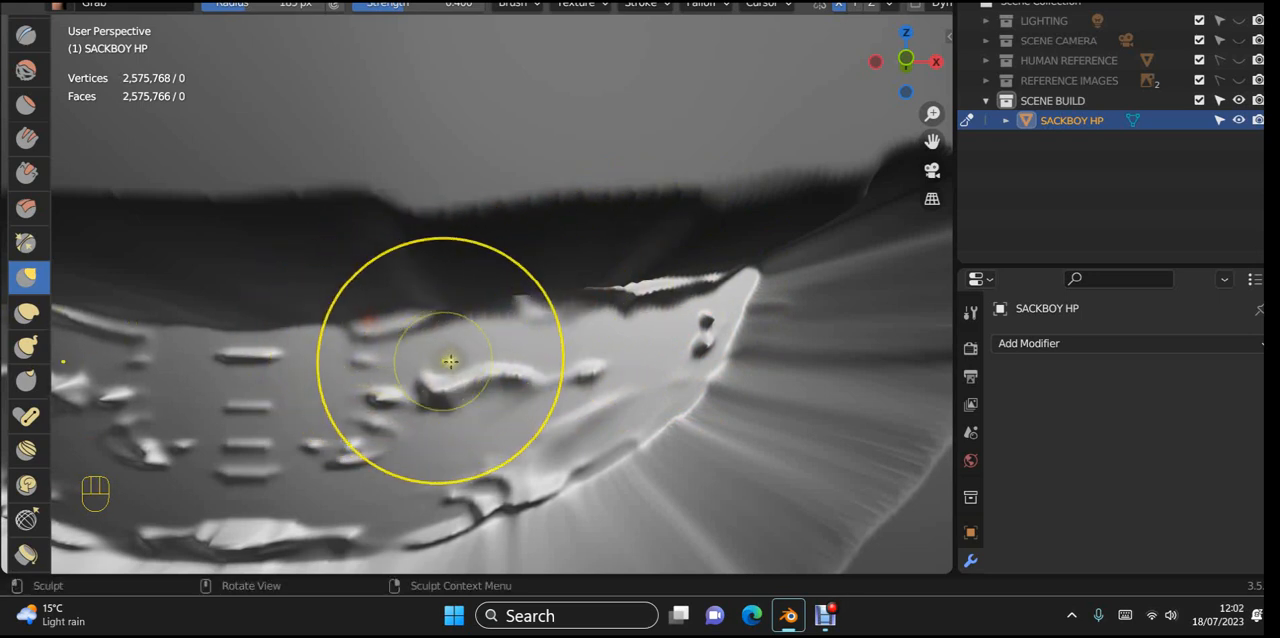
pyautogui.moveTo(718, 378)
pyautogui.mouseDown()
pyautogui.moveTo(766, 386)
pyautogui.moveTo(777, 312)
pyautogui.mouseUp()
pyautogui.moveTo(694, 309)
pyautogui.mouseDown()
pyautogui.moveTo(683, 291)
pyautogui.moveTo(677, 309)
pyautogui.mouseUp()
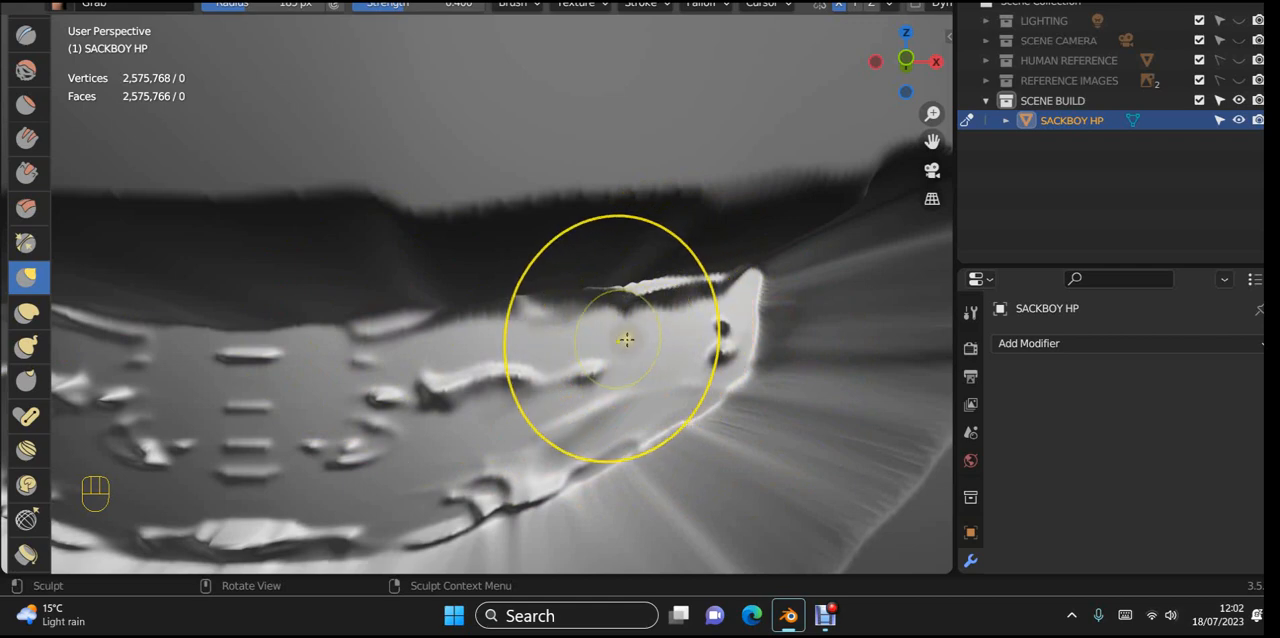
pyautogui.moveTo(634, 400)
pyautogui.keyDown('shift'); pyautogui.mouseDown(button='middle')
pyautogui.moveTo(523, 417)
pyautogui.moveTo(585, 366)
pyautogui.mouseUp(button='middle'); pyautogui.keyUp('shift')
# Step: Smooth the ridges and dents on the back surface between the mouth's right corner and its centre
pyautogui.scroll(2, 570, 404)
pyautogui.scroll(-2, 580, 404)
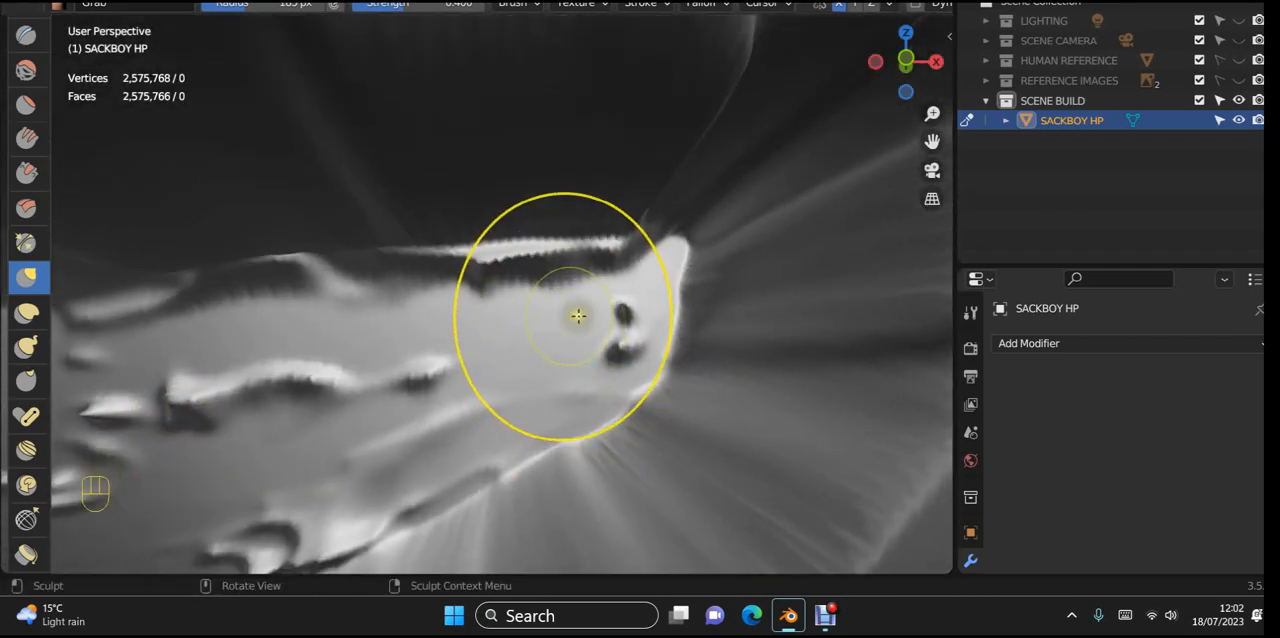
pyautogui.moveTo(632, 264)
pyautogui.keyDown('shift'); pyautogui.mouseDown()
pyautogui.moveTo(431, 283)
pyautogui.moveTo(447, 303)
pyautogui.moveTo(389, 349)
pyautogui.moveTo(403, 366)
pyautogui.moveTo(105, 417)
pyautogui.mouseUp(); pyautogui.keyUp('shift')
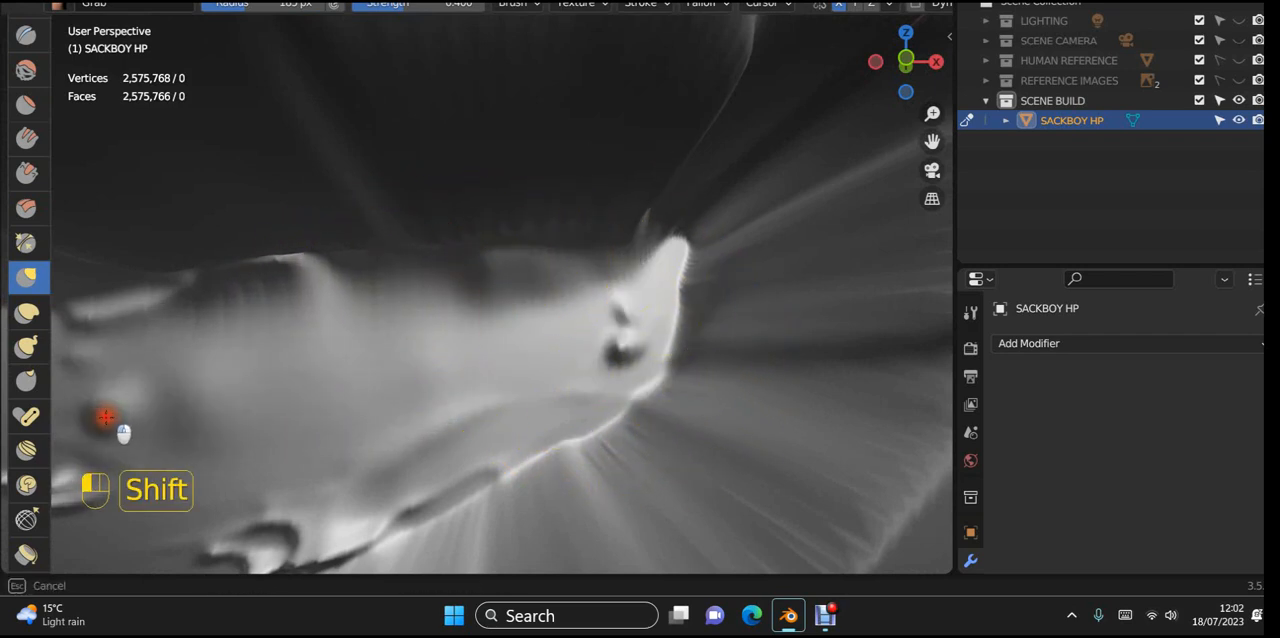
pyautogui.moveTo(409, 413)
pyautogui.keyDown('shift'); pyautogui.mouseDown()
pyautogui.moveTo(634, 363)
pyautogui.moveTo(514, 403)
pyautogui.moveTo(420, 503)
pyautogui.moveTo(283, 425)
pyautogui.mouseUp(); pyautogui.keyUp('shift')
# Step: Smooth the lower back edge of the mouth cavity and the bumps beside it, working from the corner towards the centre
pyautogui.scroll(-9, 534, 414)
pyautogui.moveTo(536, 414)
pyautogui.mouseDown(button='middle')
pyautogui.moveTo(537, 438)
pyautogui.moveTo(615, 447)
pyautogui.moveTo(549, 297)
pyautogui.mouseUp(button='middle')
pyautogui.scroll(4, 586, 458)
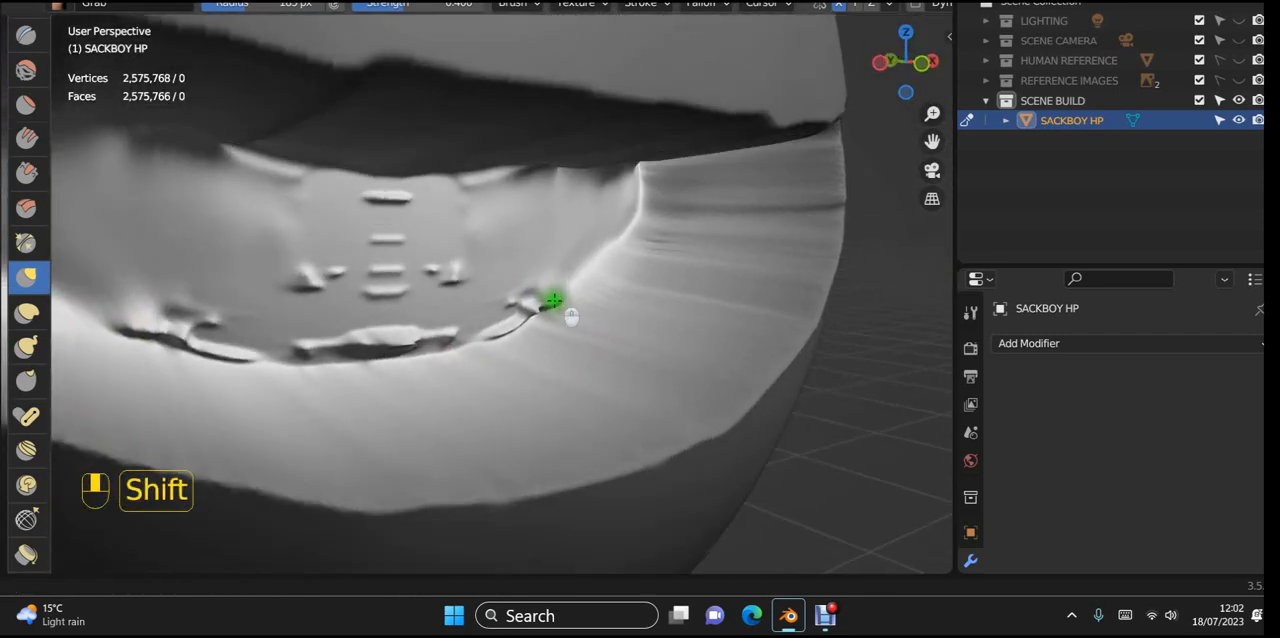
pyautogui.scroll(4, 529, 300)
pyautogui.moveTo(497, 352)
pyautogui.keyDown('shift'); pyautogui.mouseDown()
pyautogui.moveTo(172, 434)
pyautogui.moveTo(340, 405)
pyautogui.moveTo(115, 418)
pyautogui.mouseUp(); pyautogui.keyUp('shift')
pyautogui.moveTo(477, 337)
pyautogui.keyDown('shift'); pyautogui.mouseDown()
pyautogui.moveTo(629, 251)
pyautogui.moveTo(590, 308)
pyautogui.moveTo(331, 420)
pyautogui.mouseUp(); pyautogui.keyUp('shift')
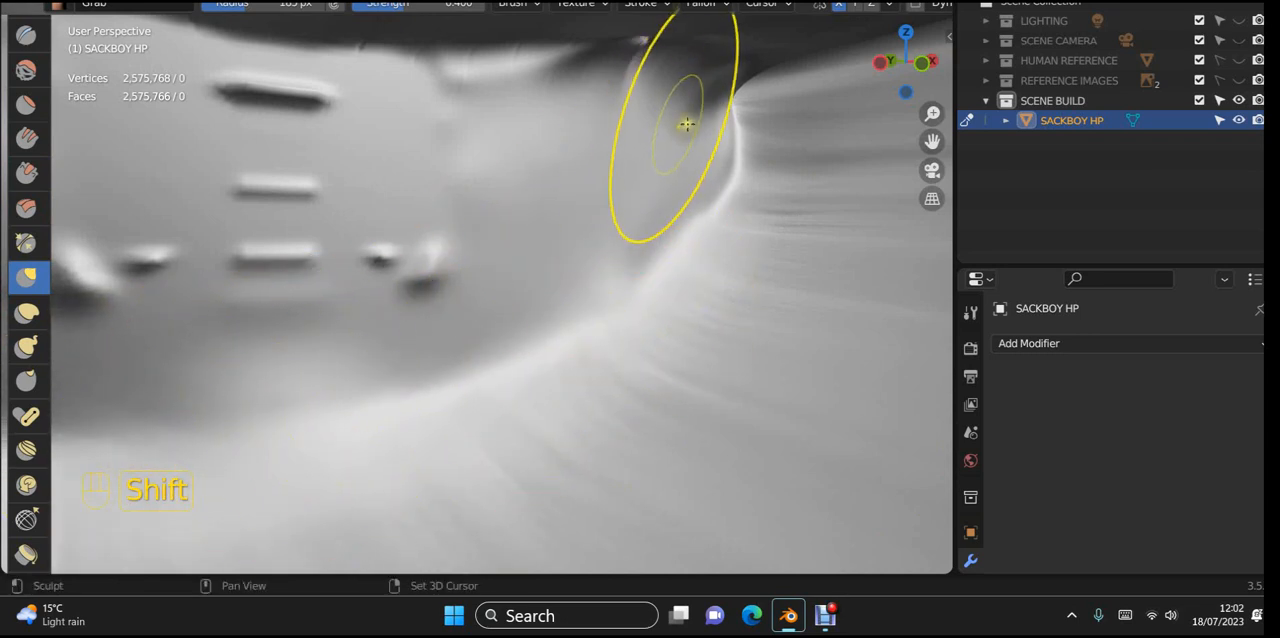
pyautogui.moveTo(682, 199)
pyautogui.keyDown('shift'); pyautogui.mouseDown()
pyautogui.moveTo(366, 283)
pyautogui.moveTo(449, 240)
pyautogui.moveTo(258, 306)
pyautogui.mouseUp(); pyautogui.keyUp('shift')
# Step: Smooth the streaks along the lower inner wall of the mouth, between the back edge and the lip
pyautogui.scroll(-6, 190, 348)
pyautogui.moveTo(163, 366); pyautogui.dragTo(122, 392, button='middle')
pyautogui.scroll(3, 224, 388)
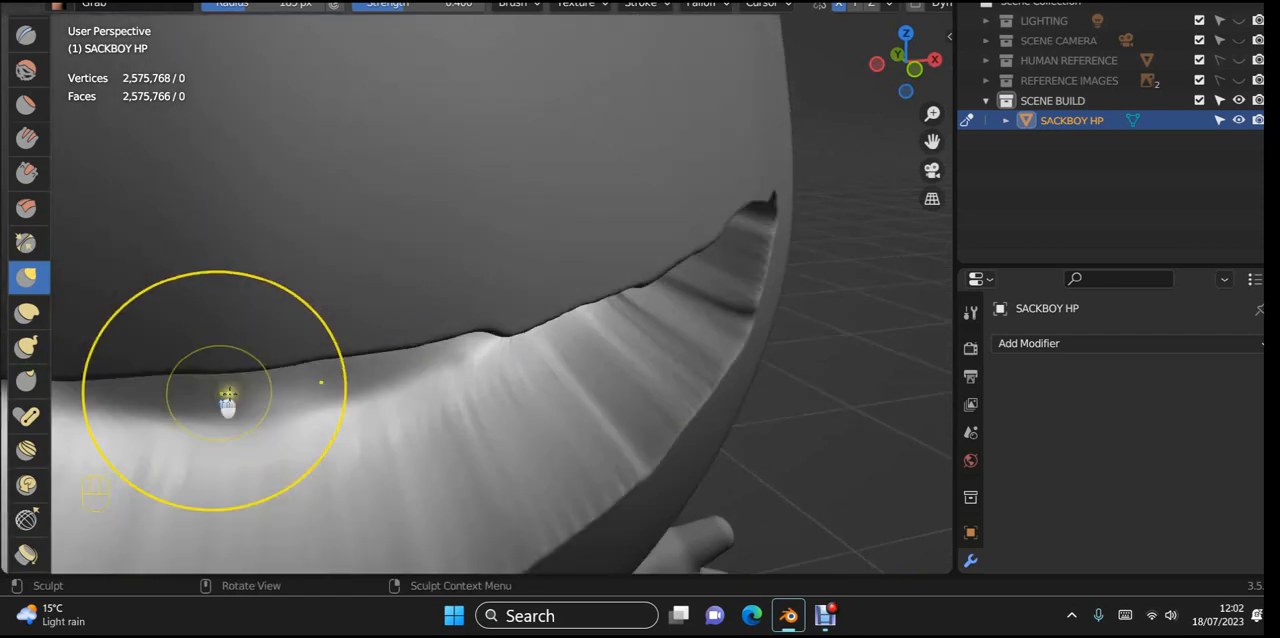
pyautogui.keyDown('shift'); pyautogui.moveTo(345, 372); pyautogui.dragTo(286, 281, button='middle'); pyautogui.keyUp('shift')
pyautogui.scroll(4, 385, 289)
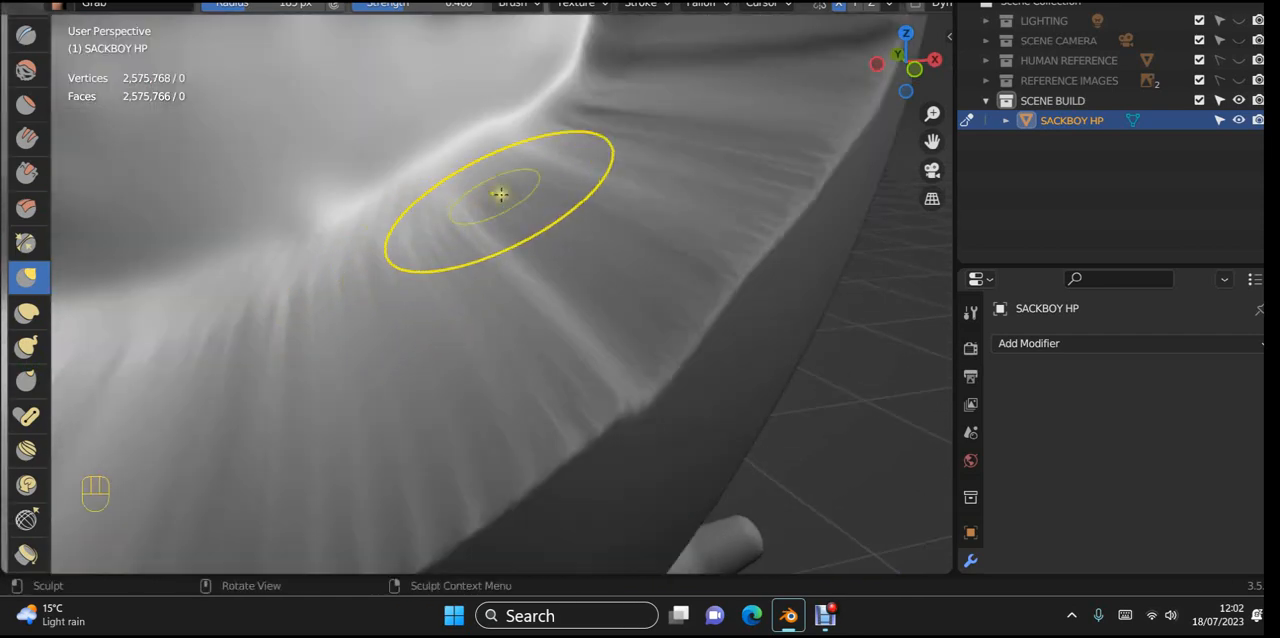
pyautogui.keyDown('shift'); pyautogui.moveTo(547, 116); pyautogui.dragTo(408, 278); pyautogui.keyUp('shift')
pyautogui.moveTo(669, 119)
pyautogui.keyDown('shift'); pyautogui.mouseDown()
pyautogui.moveTo(491, 300)
pyautogui.moveTo(332, 352)
pyautogui.mouseUp(); pyautogui.keyUp('shift')
pyautogui.keyDown('shift'); pyautogui.moveTo(790, 118); pyautogui.dragTo(395, 420); pyautogui.keyUp('shift')
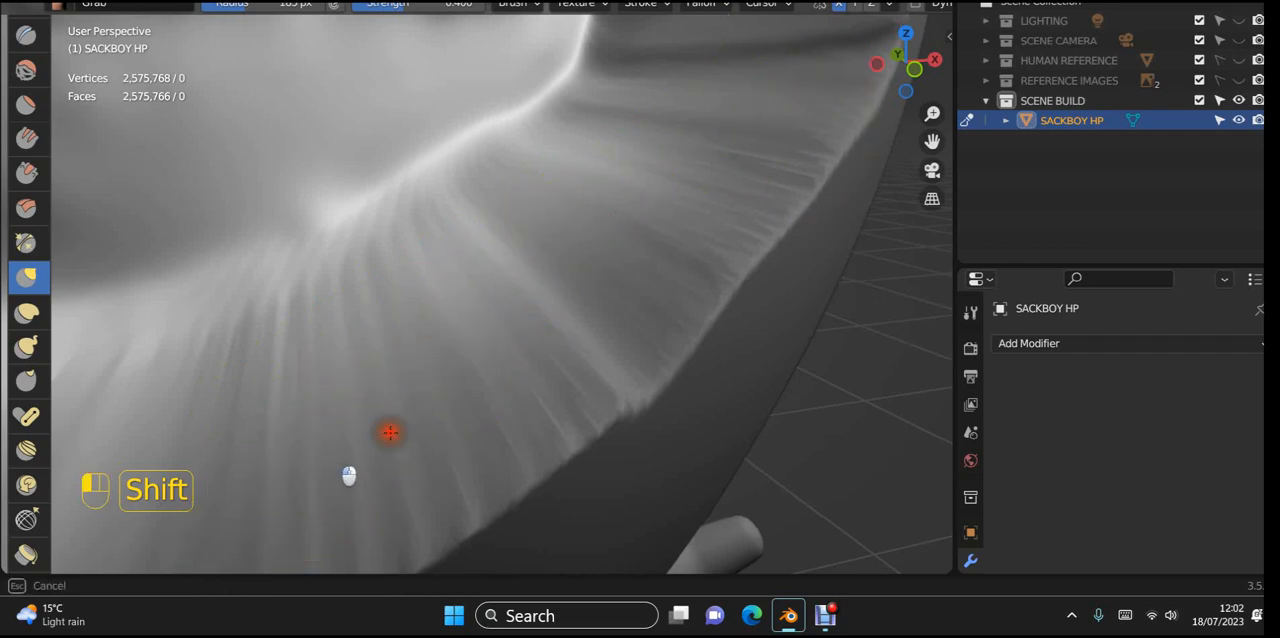
pyautogui.keyDown('shift'); pyautogui.moveTo(475, 466); pyautogui.dragTo(557, 388); pyautogui.keyUp('shift')
pyautogui.moveTo(691, 274)
pyautogui.keyDown('shift'); pyautogui.mouseDown()
pyautogui.moveTo(346, 378)
pyautogui.moveTo(323, 303)
pyautogui.mouseUp(); pyautogui.keyUp('shift')
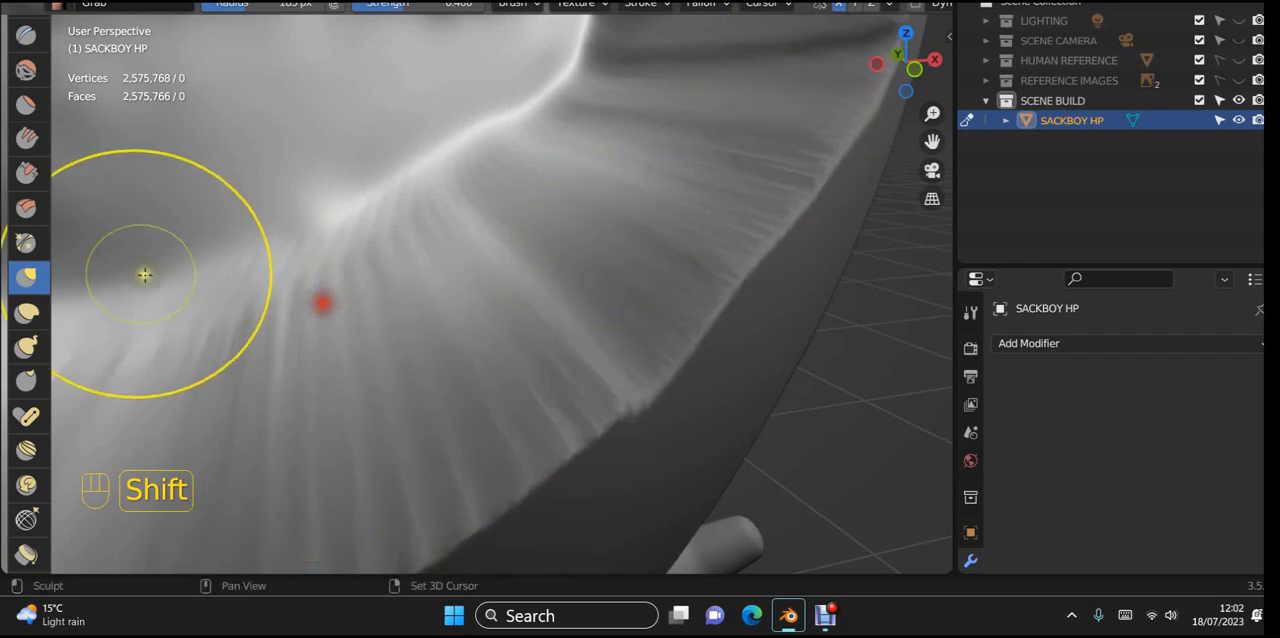
# Step: Clear the mask from the head so that the whole surface around the mouth is editable again
pyautogui.scroll(-5, 161, 280)
pyautogui.moveTo(455, 388); pyautogui.dragTo(628, 550, button='middle')
pyautogui.scroll(-5, 558, 397)
pyautogui.scroll(5, 522, 347)
pyautogui.scroll(2, 591, 381)
pyautogui.scroll(1, 592, 350)
pyautogui.moveTo(594, 337)
pyautogui.mouseDown(button='middle')
pyautogui.moveTo(557, 294)
pyautogui.moveTo(546, 313)
pyautogui.mouseUp(button='middle')
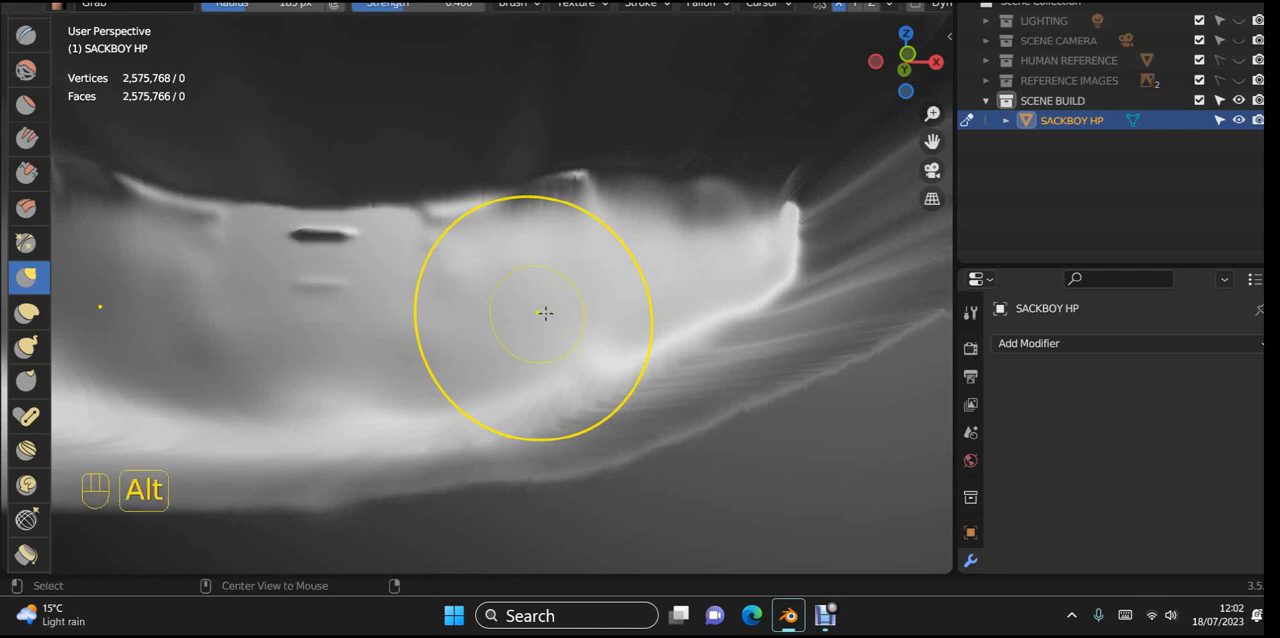
pyautogui.hotkey('alt', 'm')
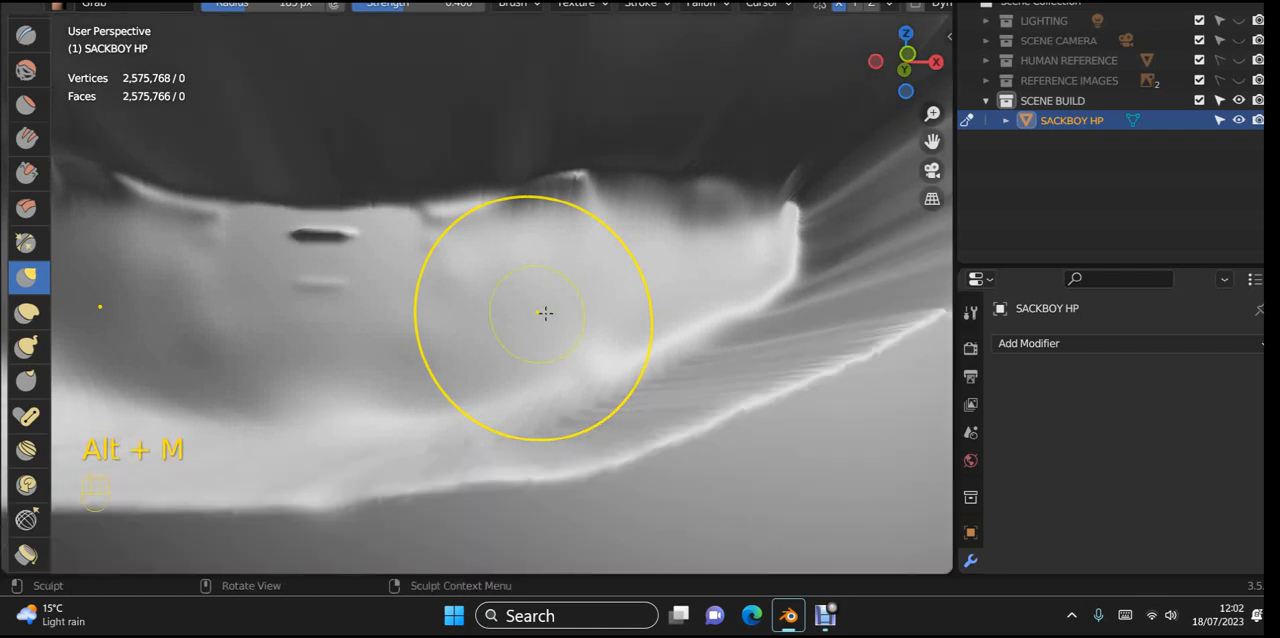
# Step: Smooth the jagged seam where the mouth's back surface meets its upper wall
pyautogui.scroll(4, 640, 263)
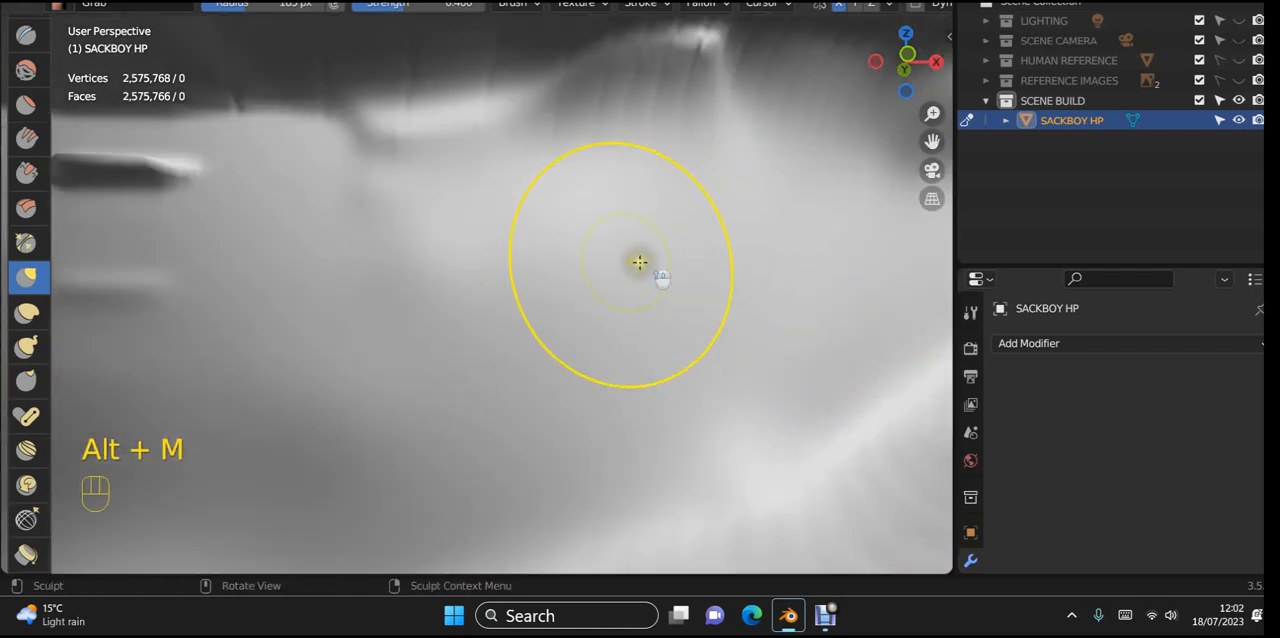
pyautogui.keyDown('shift'); pyautogui.moveTo(514, 207); pyautogui.dragTo(483, 275, button='middle'); pyautogui.keyUp('shift')
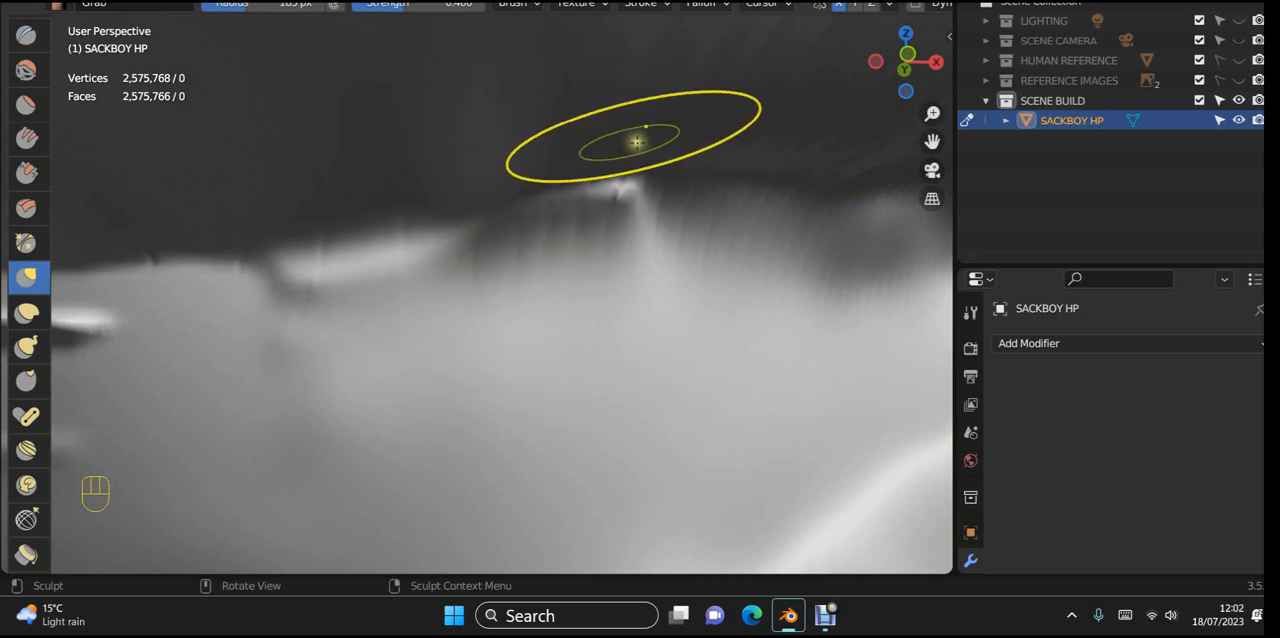
pyautogui.keyDown('shift'); pyautogui.moveTo(651, 177); pyautogui.dragTo(654, 181, button='middle'); pyautogui.keyUp('shift')
pyautogui.keyDown('shift'); pyautogui.moveTo(424, 204); pyautogui.dragTo(240, 211); pyautogui.keyUp('shift')
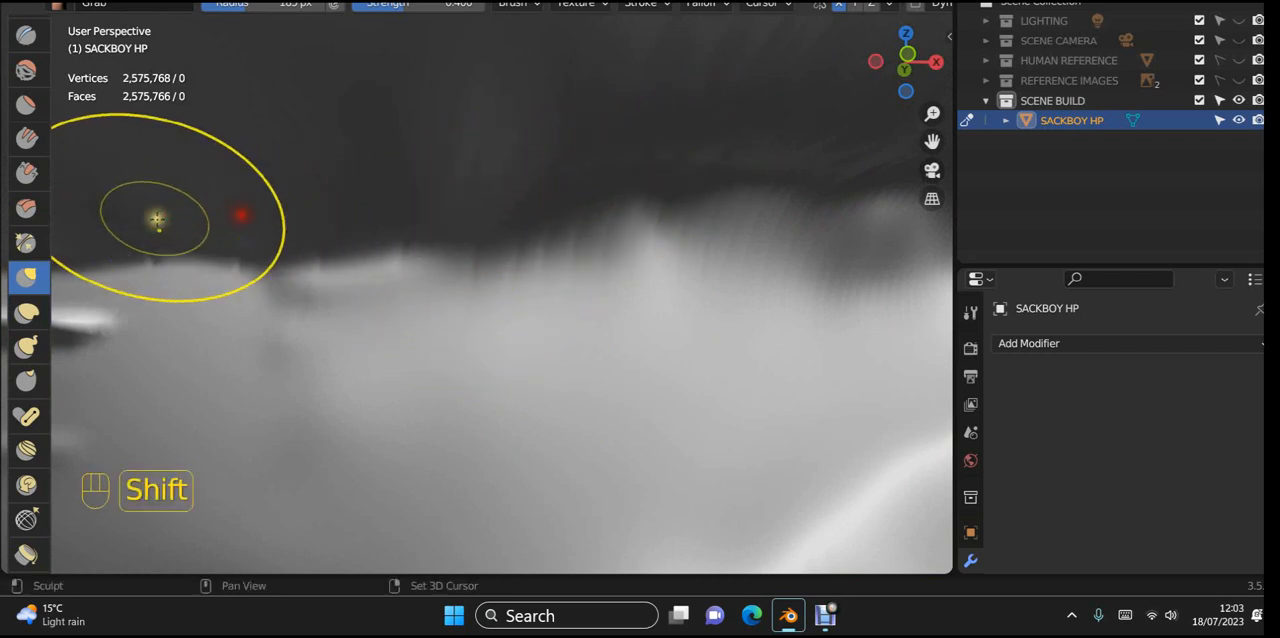
pyautogui.keyDown('shift'); pyautogui.moveTo(121, 216); pyautogui.dragTo(363, 175); pyautogui.keyUp('shift')
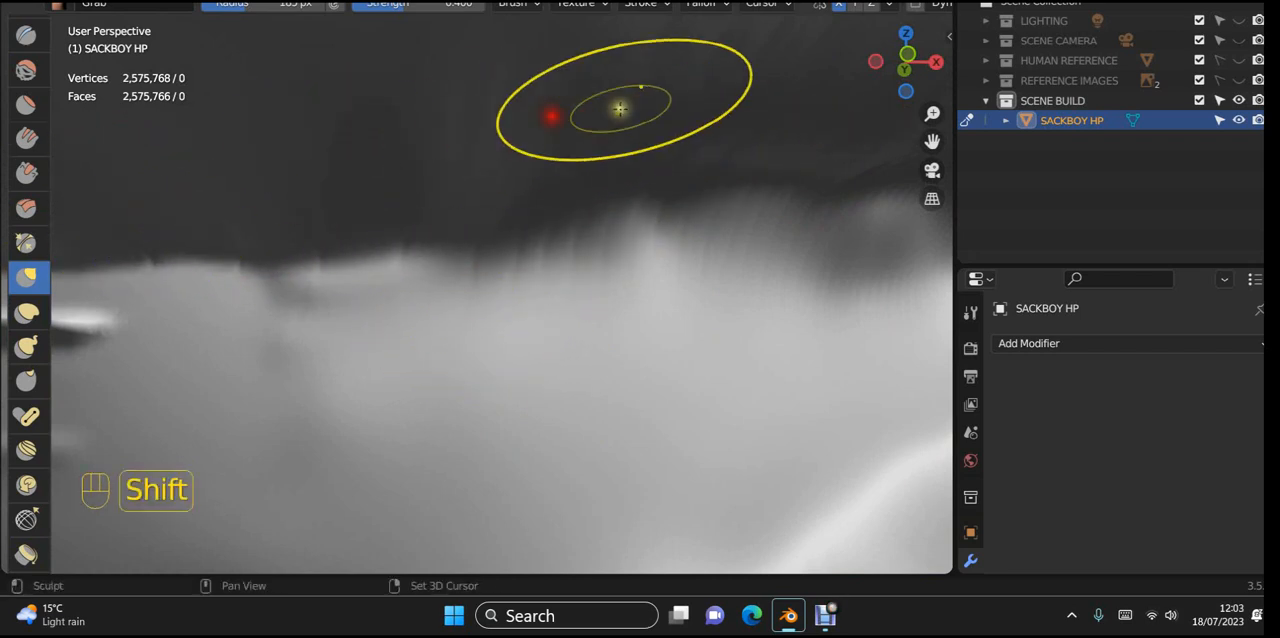
pyautogui.keyDown('shift'); pyautogui.moveTo(219, 235); pyautogui.dragTo(826, 182); pyautogui.keyUp('shift')
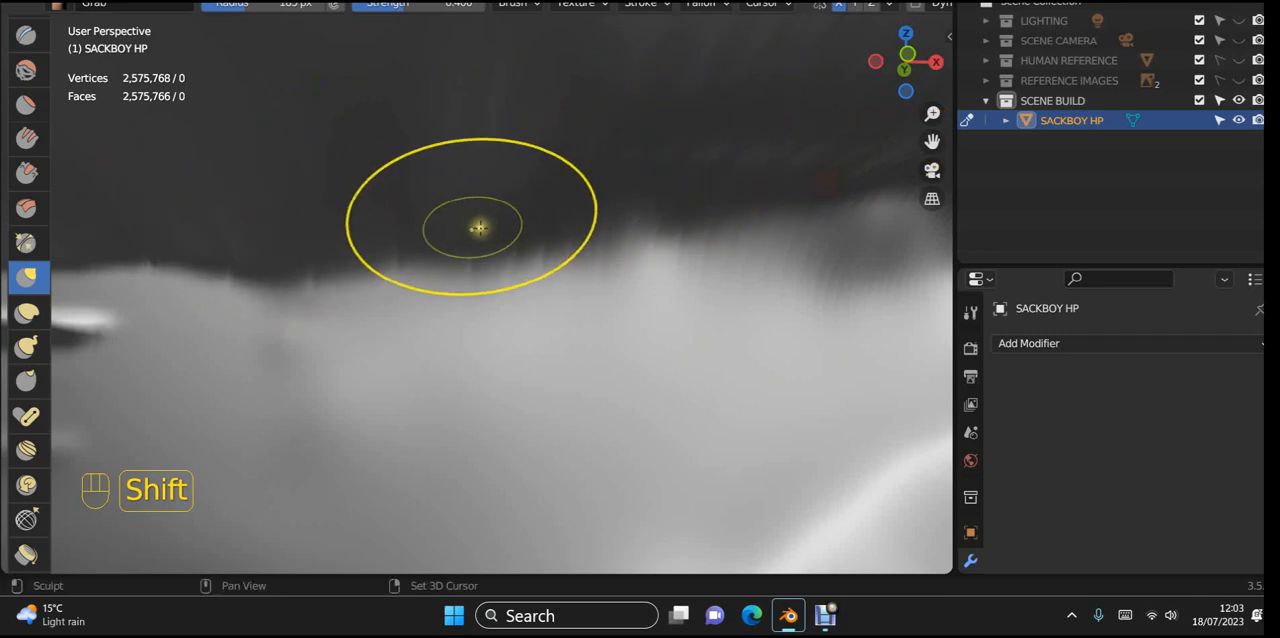
pyautogui.moveTo(480, 230)
pyautogui.keyDown('shift'); pyautogui.mouseDown()
pyautogui.moveTo(708, 203)
pyautogui.moveTo(486, 240)
pyautogui.moveTo(800, 200)
pyautogui.mouseUp(); pyautogui.keyUp('shift')
# Step: Smooth the creases and the bright ridge in the upper inner wall at the mouth's right corner
pyautogui.scroll(-6, 505, 300)
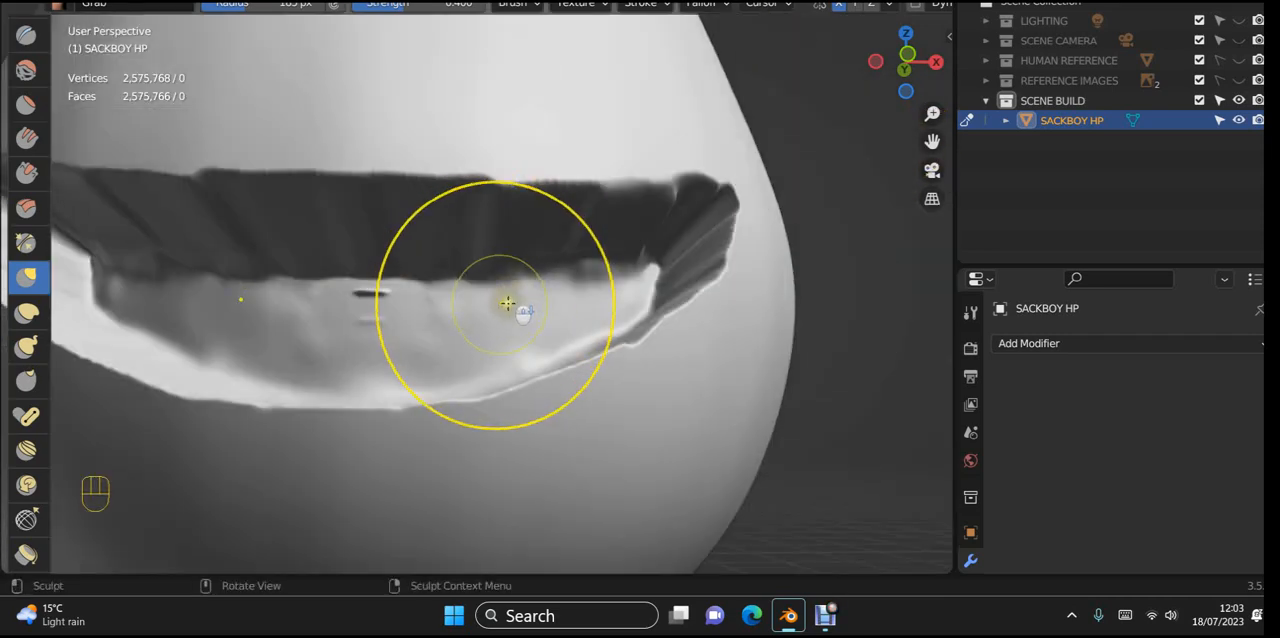
pyautogui.moveTo(507, 303)
pyautogui.mouseDown(button='middle')
pyautogui.moveTo(471, 357)
pyautogui.moveTo(488, 303)
pyautogui.moveTo(386, 247)
pyautogui.moveTo(363, 274)
pyautogui.mouseUp(button='middle')
pyautogui.scroll(4, 380, 252)
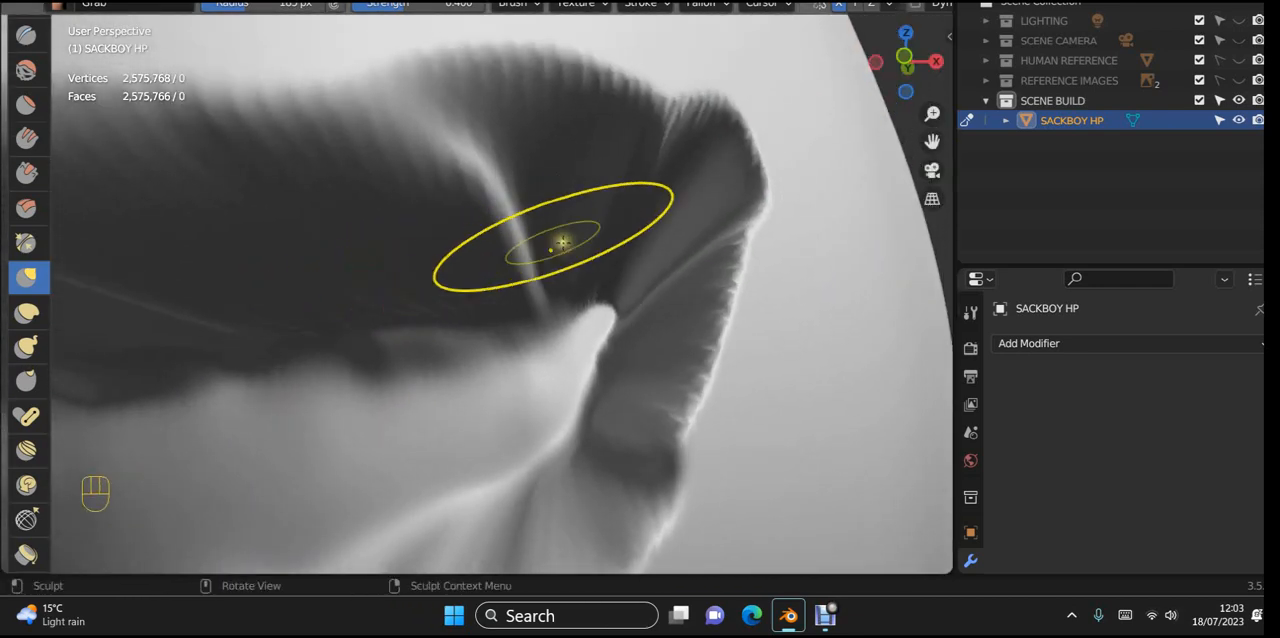
pyautogui.moveTo(563, 242)
pyautogui.keyDown('shift'); pyautogui.mouseDown()
pyautogui.moveTo(588, 234)
pyautogui.moveTo(605, 297)
pyautogui.mouseUp(); pyautogui.keyUp('shift')
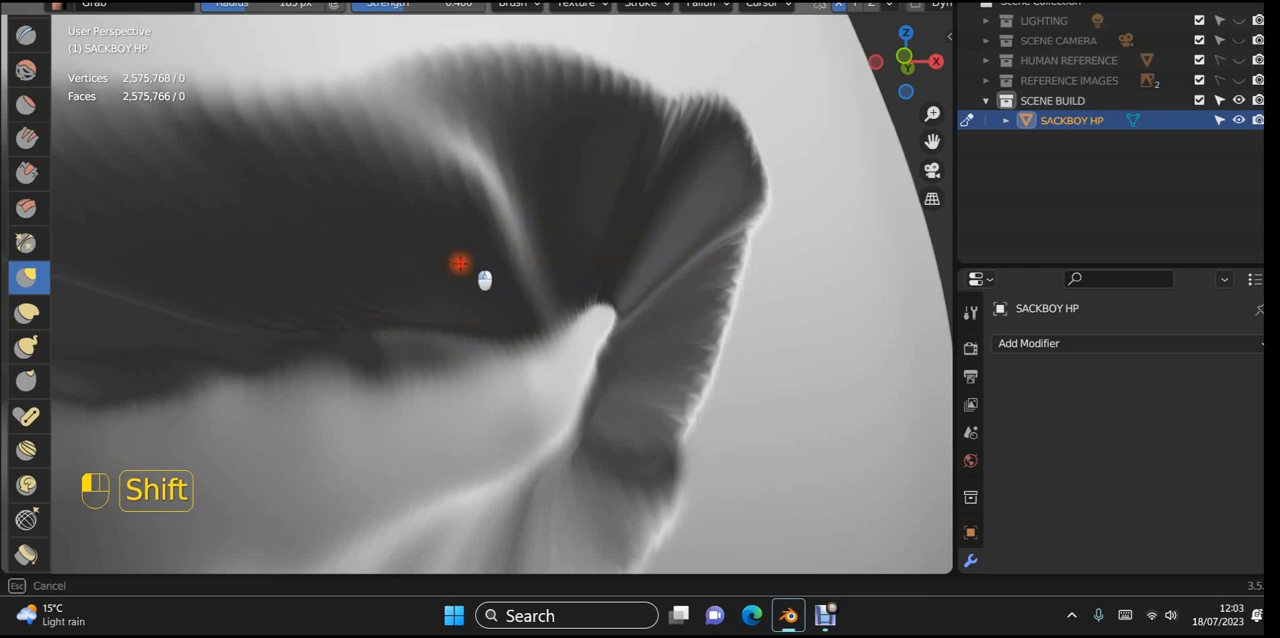
pyautogui.keyDown('shift'); pyautogui.moveTo(410, 238); pyautogui.dragTo(551, 217); pyautogui.keyUp('shift')
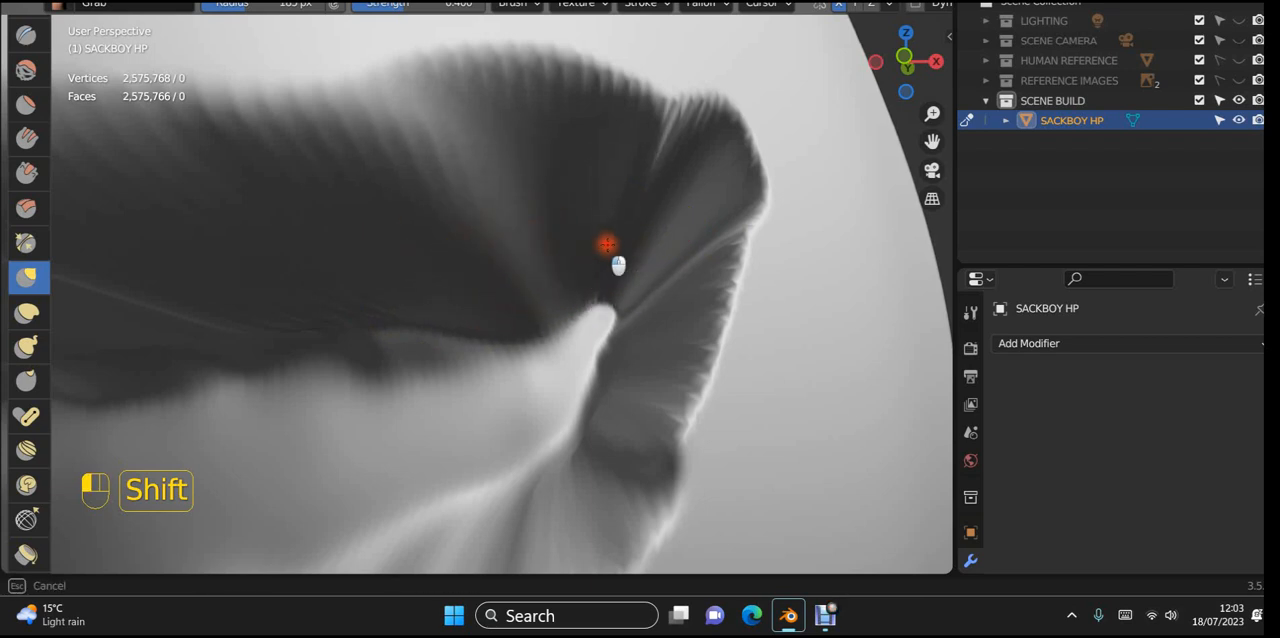
pyautogui.moveTo(538, 216)
pyautogui.keyDown('shift'); pyautogui.mouseDown()
pyautogui.moveTo(637, 189)
pyautogui.moveTo(634, 165)
pyautogui.mouseUp(); pyautogui.keyUp('shift')
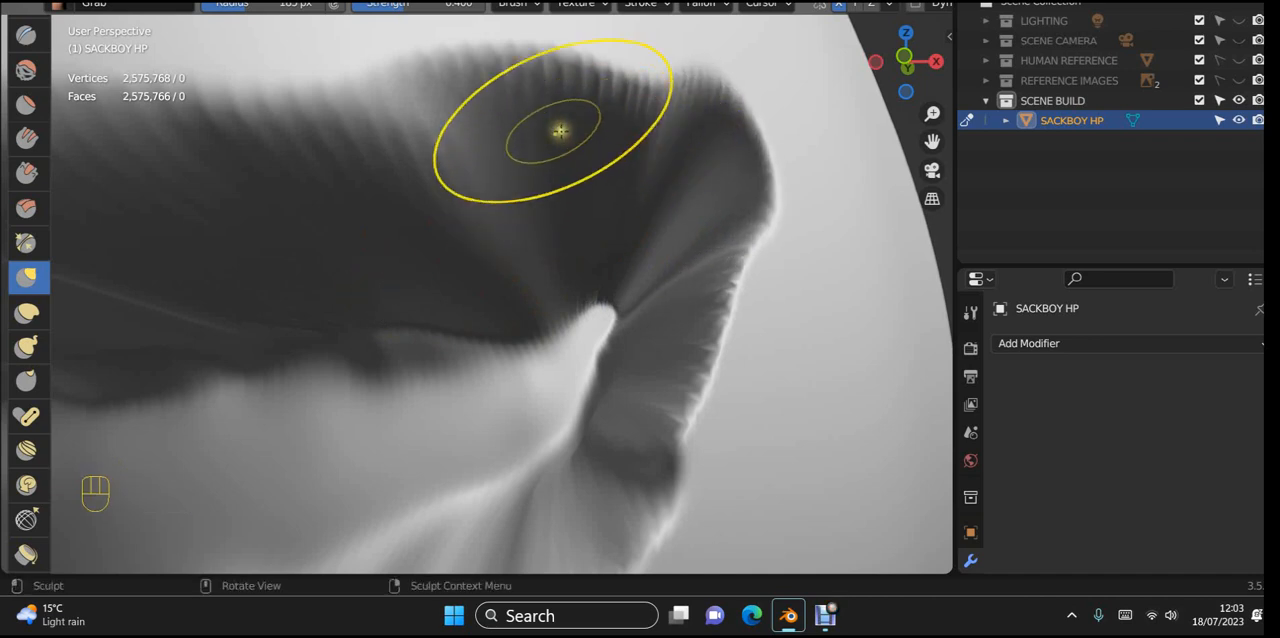
pyautogui.moveTo(555, 67)
pyautogui.keyDown('shift'); pyautogui.mouseDown()
pyautogui.moveTo(663, 54)
pyautogui.moveTo(771, 120)
pyautogui.moveTo(766, 220)
pyautogui.moveTo(686, 443)
pyautogui.mouseUp(); pyautogui.keyUp('shift')
# Step: Smooth the raised spike and the streaks in the side wall at the mouth's right inner corner
pyautogui.moveTo(758, 299)
pyautogui.keyDown('shift'); pyautogui.mouseDown()
pyautogui.moveTo(752, 285)
pyautogui.moveTo(618, 631)
pyautogui.mouseUp(); pyautogui.keyUp('shift')
pyautogui.moveTo(495, 398)
pyautogui.mouseDown(button='middle')
pyautogui.moveTo(549, 397)
pyautogui.moveTo(263, 306)
pyautogui.moveTo(363, 329)
pyautogui.moveTo(334, 311)
pyautogui.moveTo(331, 334)
pyautogui.mouseUp(button='middle')
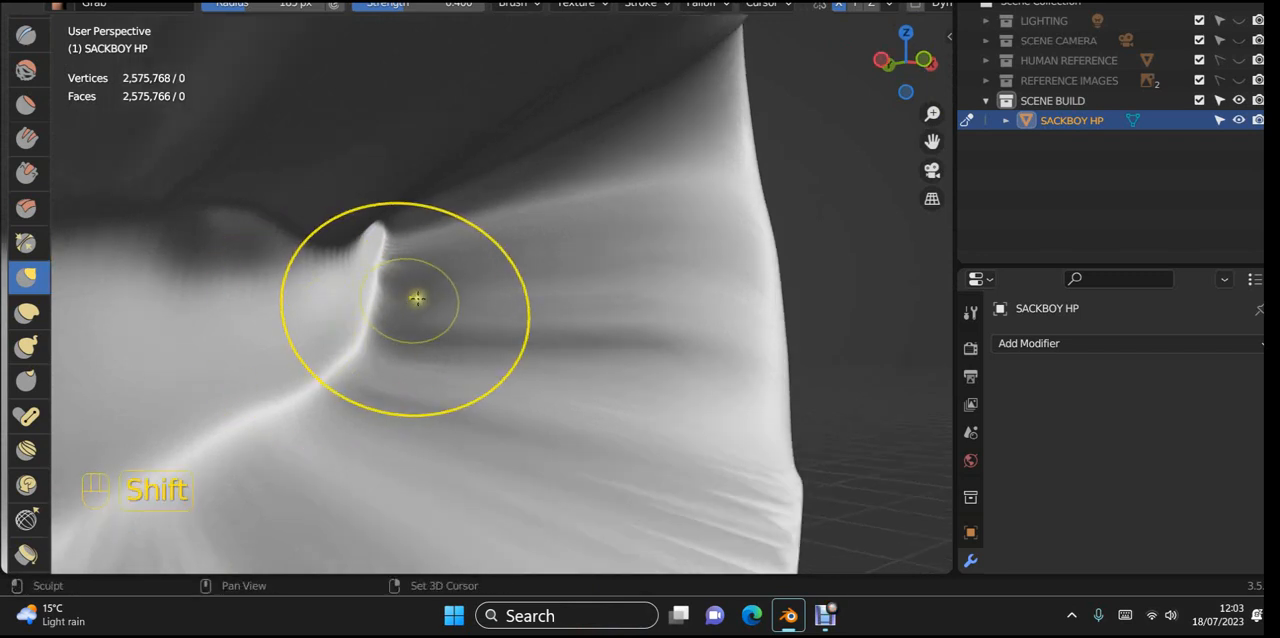
pyautogui.moveTo(420, 297)
pyautogui.keyDown('shift'); pyautogui.mouseDown()
pyautogui.moveTo(360, 404)
pyautogui.moveTo(343, 394)
pyautogui.moveTo(427, 259)
pyautogui.mouseUp(); pyautogui.keyUp('shift')
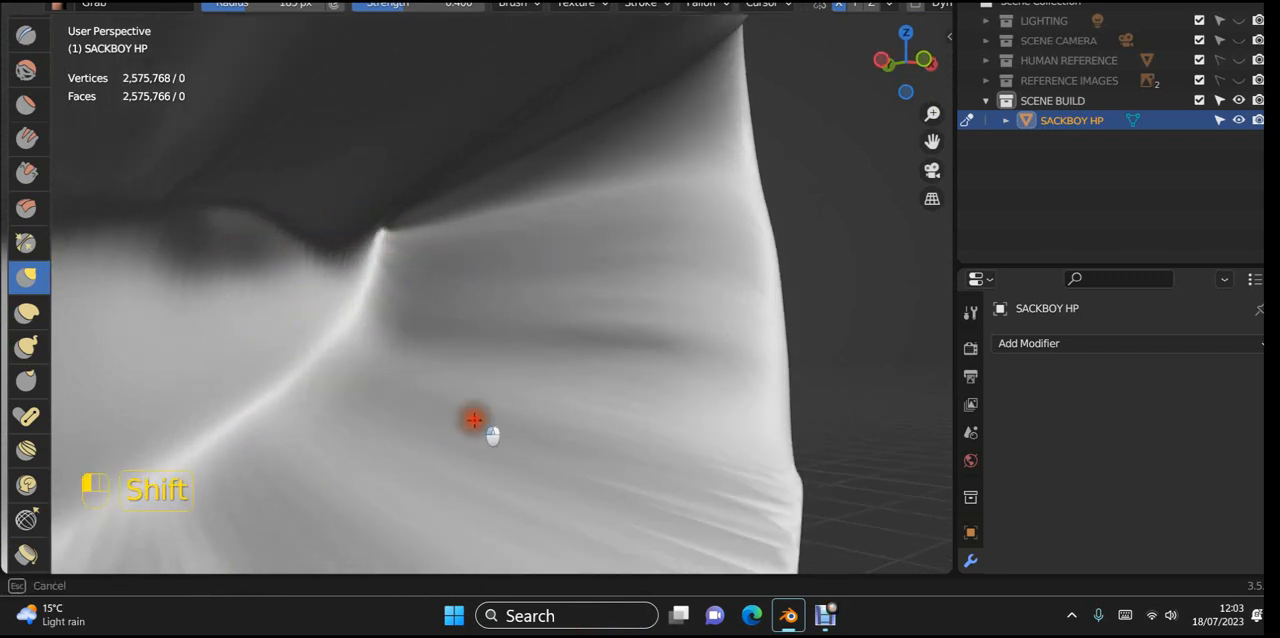
pyautogui.keyDown('shift'); pyautogui.moveTo(474, 420); pyautogui.dragTo(620, 329); pyautogui.keyUp('shift')
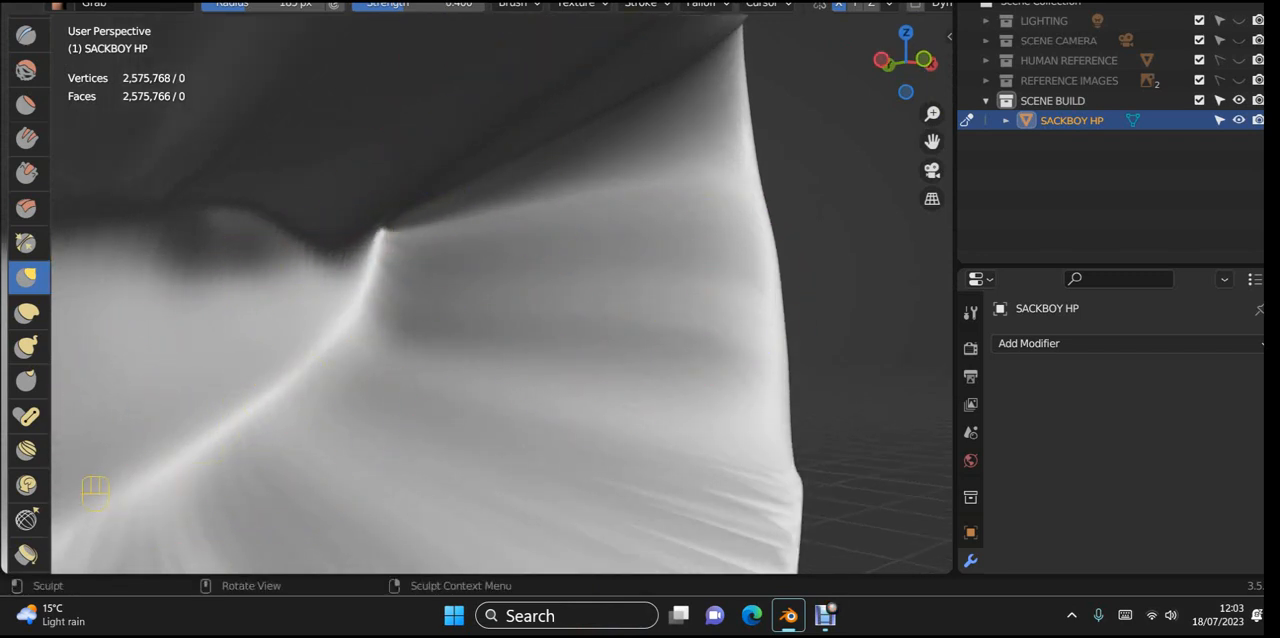
# Step: Remesh the Sackboy sculpt, and smooth the crease running from the right corner's back point to the lip
pyautogui.scroll(-5, 867, 8)
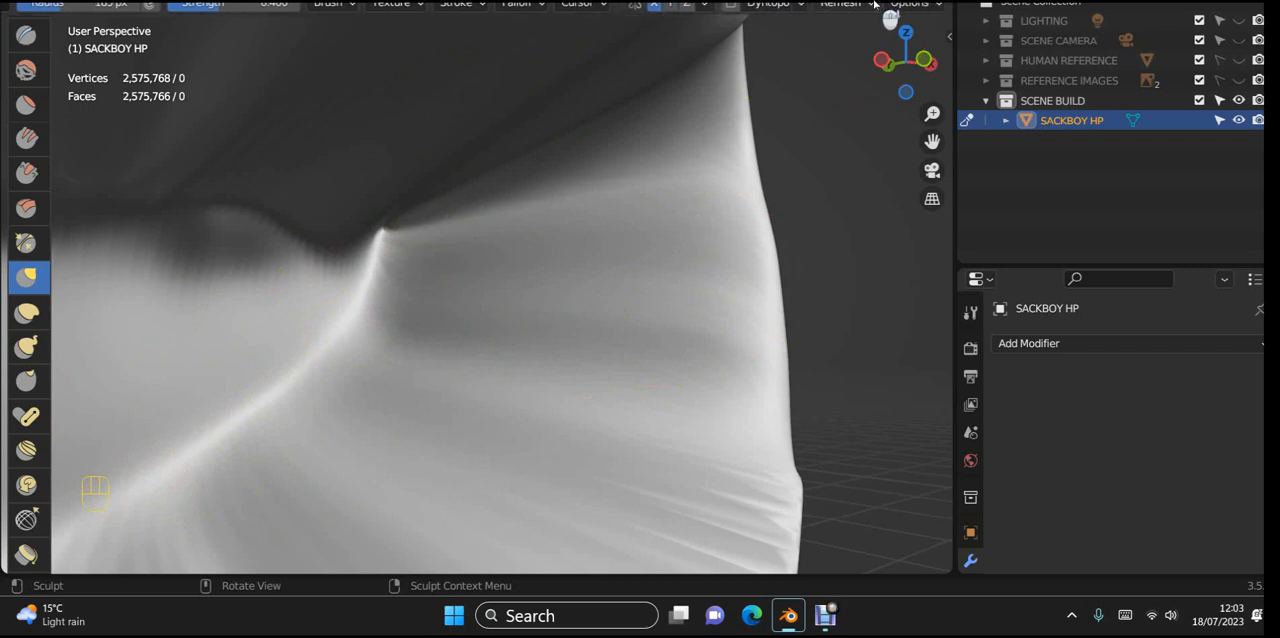
pyautogui.click(880, 6)
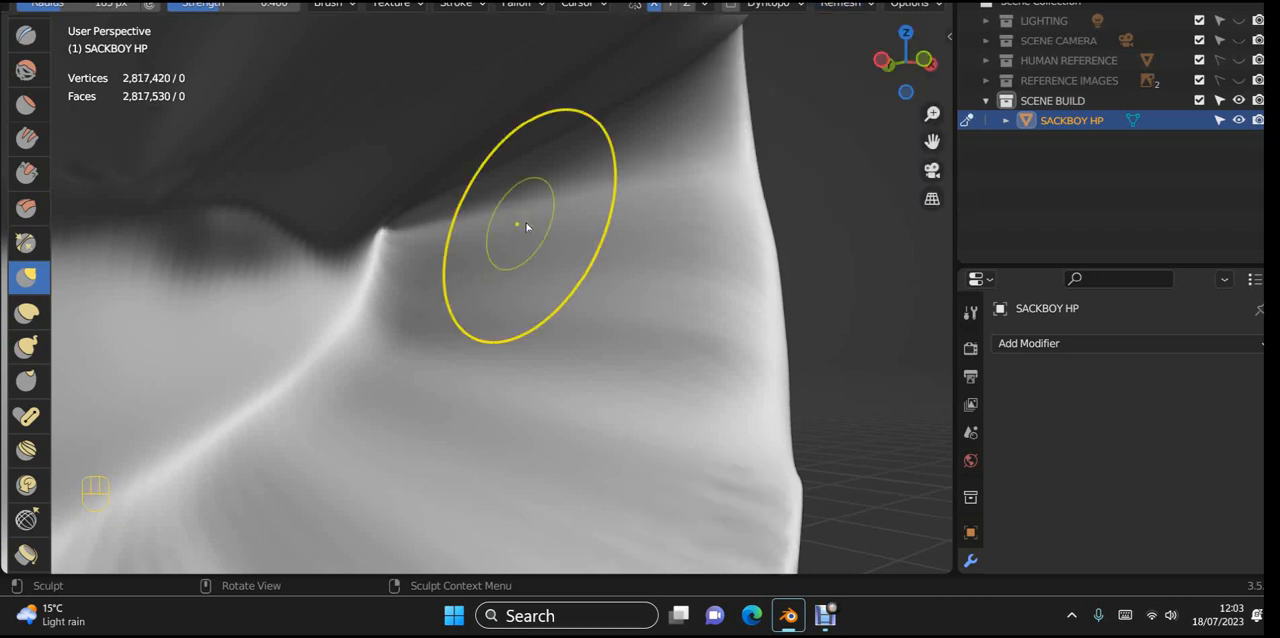
pyautogui.keyDown('shift'); pyautogui.moveTo(396, 231); pyautogui.dragTo(574, 211); pyautogui.keyUp('shift')
pyautogui.moveTo(580, 251)
pyautogui.mouseDown(button='middle')
pyautogui.moveTo(577, 325)
pyautogui.moveTo(620, 143)
pyautogui.moveTo(641, 223)
pyautogui.moveTo(624, 243)
pyautogui.moveTo(701, 214)
pyautogui.mouseUp(button='middle')
# Step: Smooth the ridges in the mouth's lower inner wall below the right corner
pyautogui.scroll(-5, 634, 160)
pyautogui.scroll(4, 634, 294)
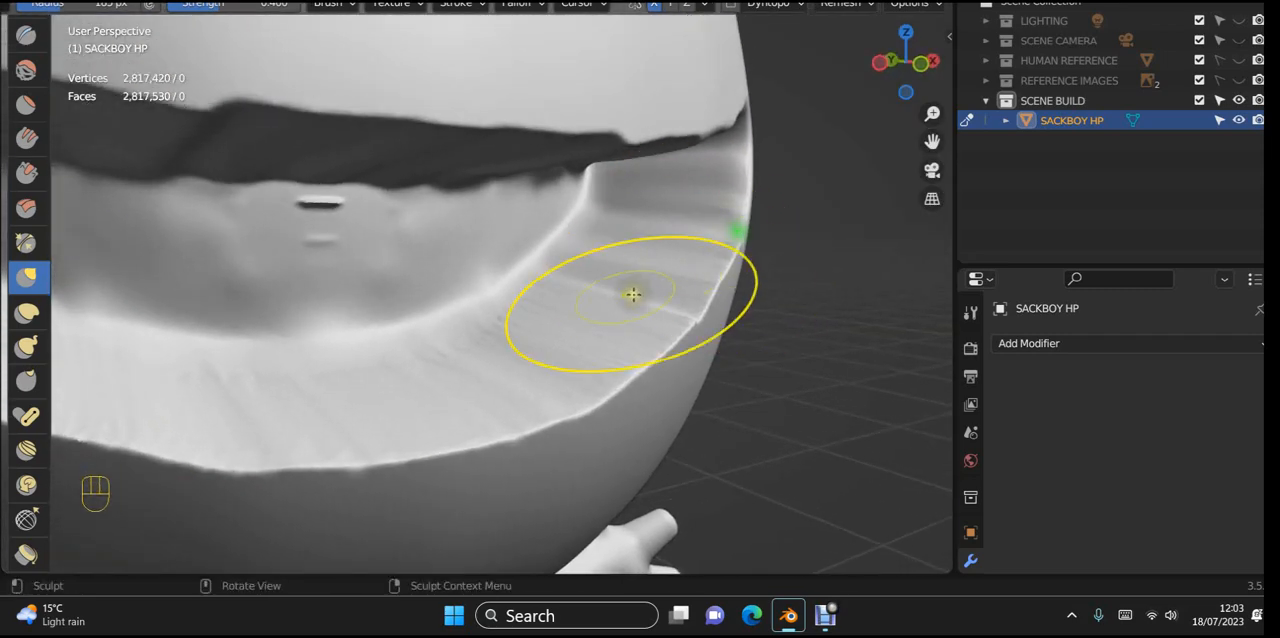
pyautogui.moveTo(665, 159)
pyautogui.keyDown('shift'); pyautogui.mouseDown()
pyautogui.moveTo(640, 240)
pyautogui.moveTo(667, 253)
pyautogui.moveTo(686, 229)
pyautogui.moveTo(722, 266)
pyautogui.moveTo(652, 297)
pyautogui.mouseUp(); pyautogui.keyUp('shift')
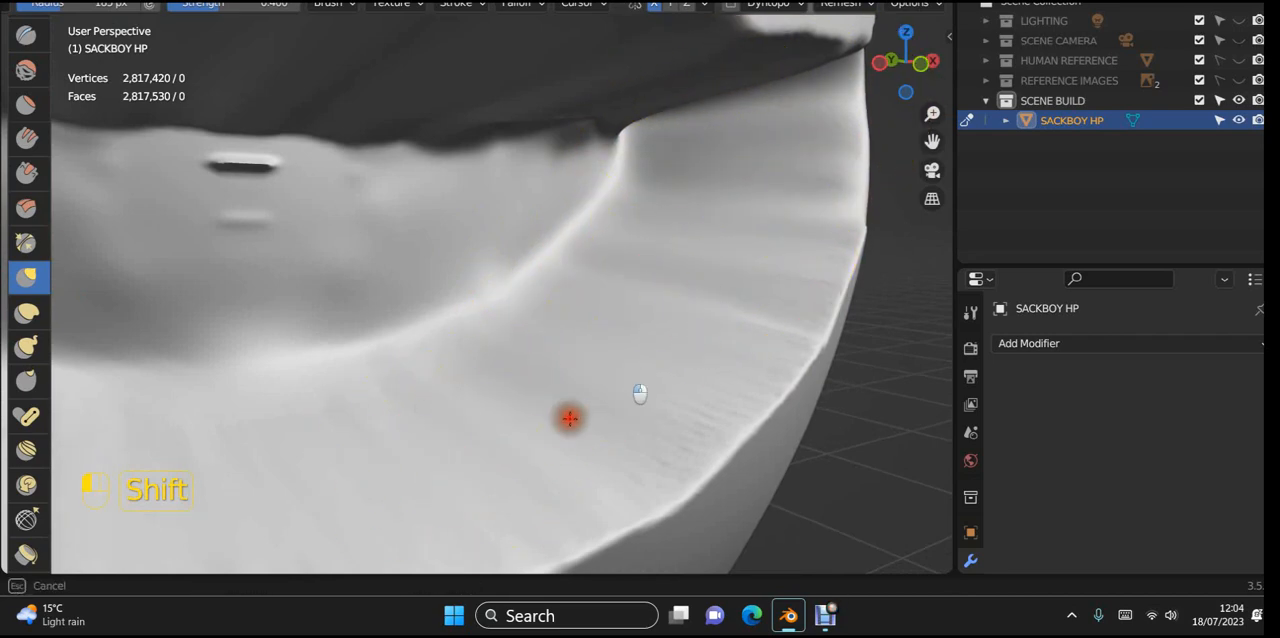
pyautogui.keyDown('shift'); pyautogui.moveTo(570, 418); pyautogui.dragTo(591, 399); pyautogui.keyUp('shift')
# Step: Smooth the curved edge where the mouth's back surface meets the lower inner wall, from the middle towards the right corner
pyautogui.scroll(-5, 584, 397)
pyautogui.moveTo(567, 420)
pyautogui.mouseDown(button='middle')
pyautogui.moveTo(420, 435)
pyautogui.moveTo(698, 418)
pyautogui.mouseUp(button='middle')
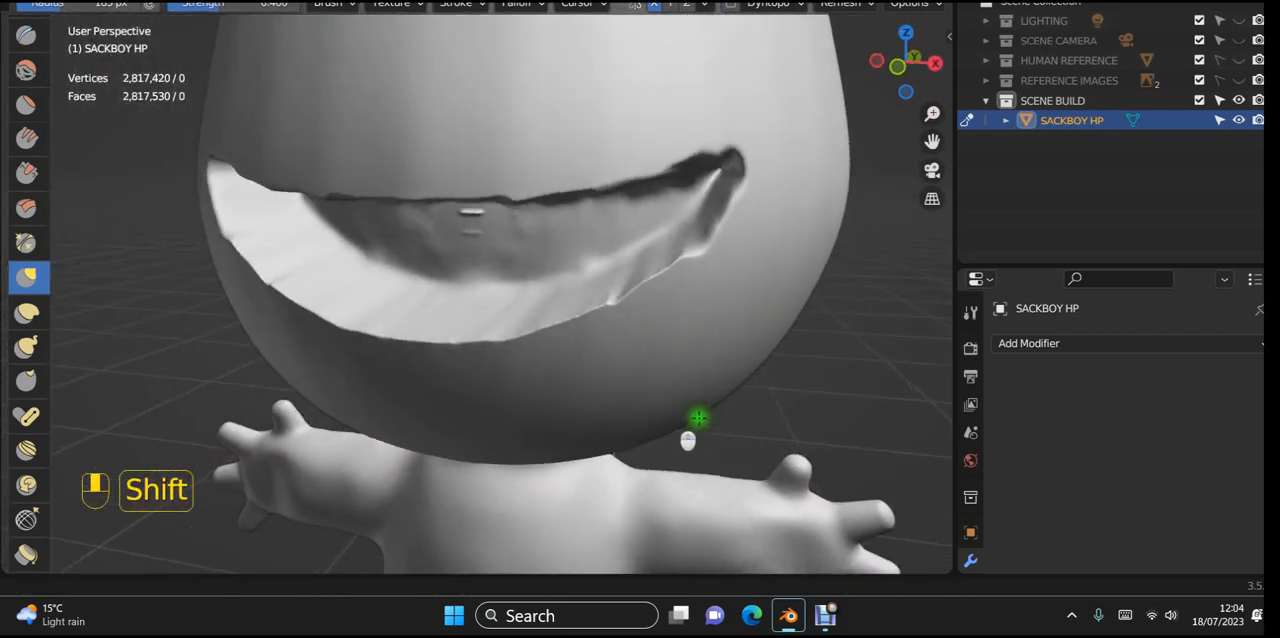
pyautogui.scroll(6, 470, 425)
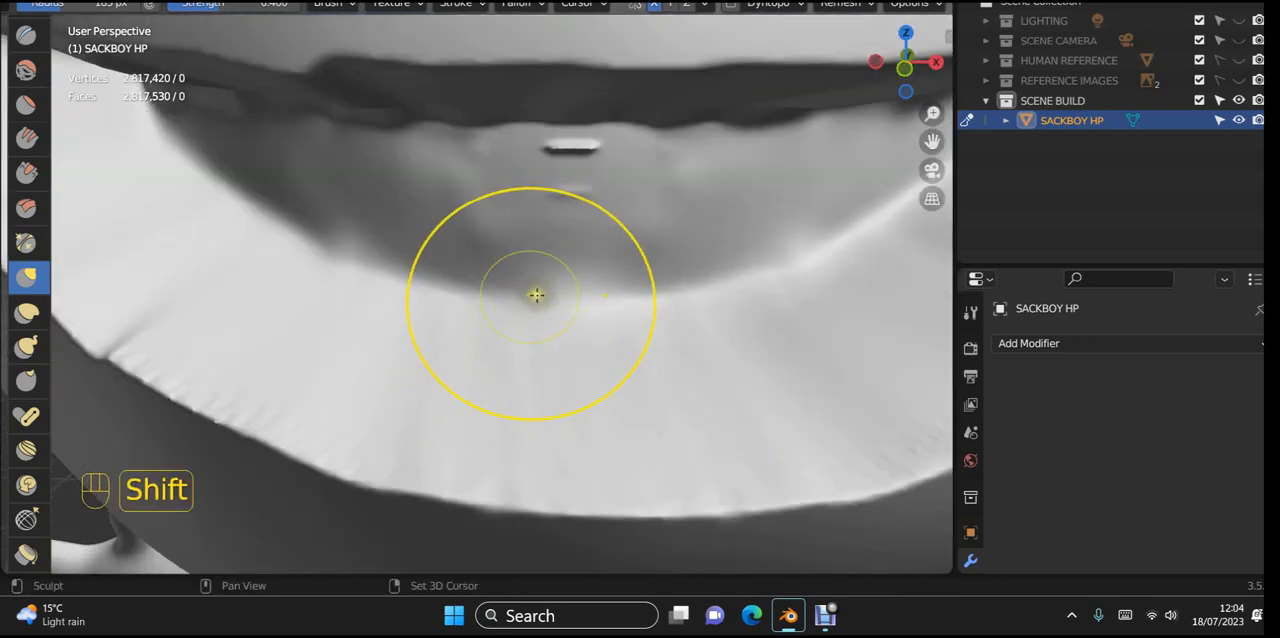
pyautogui.keyDown('shift'); pyautogui.moveTo(536, 294); pyautogui.dragTo(356, 327, button='middle'); pyautogui.keyUp('shift')
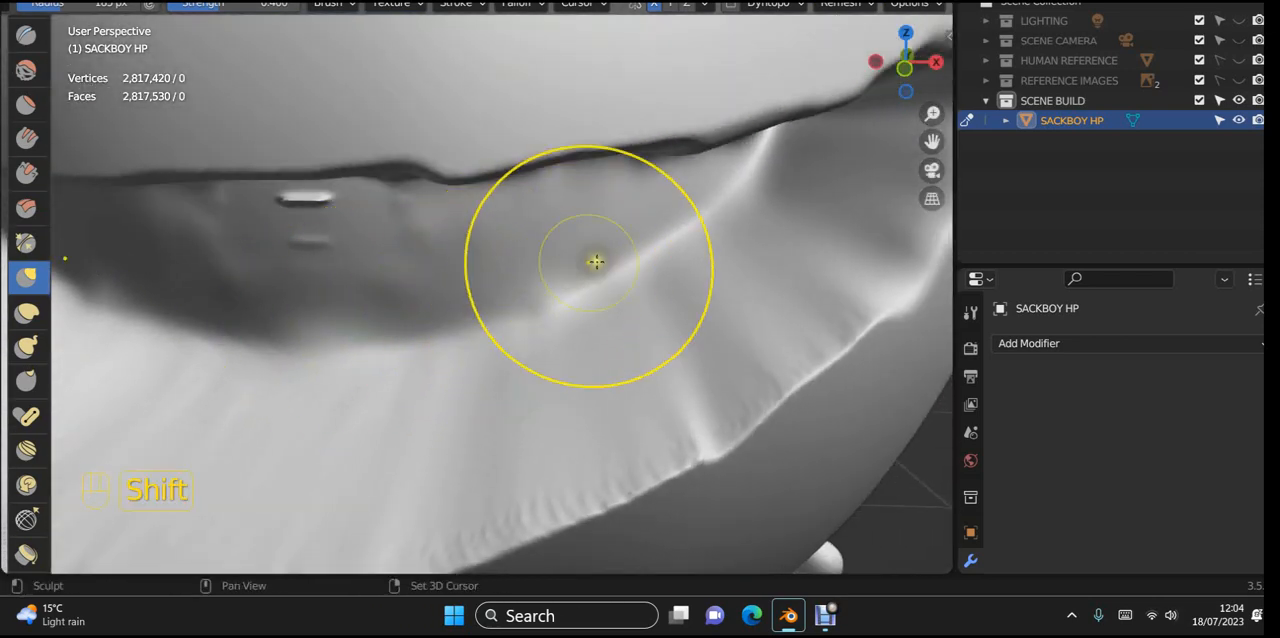
pyautogui.keyDown('shift'); pyautogui.moveTo(461, 294); pyautogui.dragTo(565, 278, button='middle'); pyautogui.keyUp('shift')
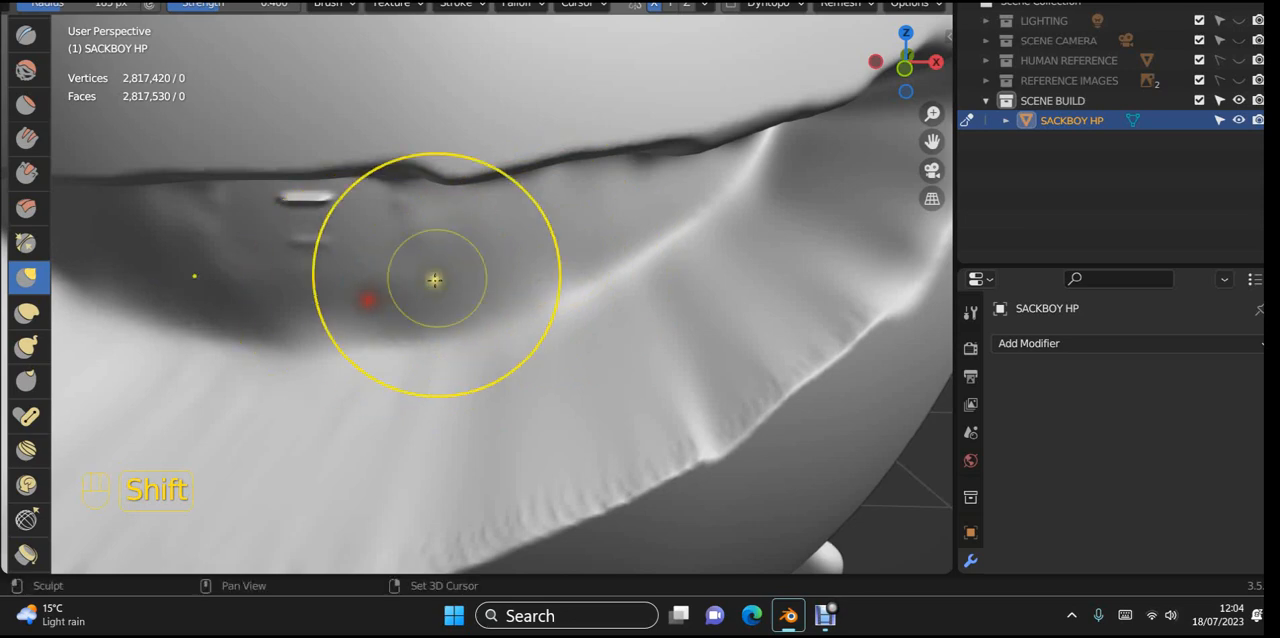
pyautogui.keyDown('shift'); pyautogui.moveTo(665, 259); pyautogui.dragTo(671, 256, button='middle'); pyautogui.keyUp('shift')
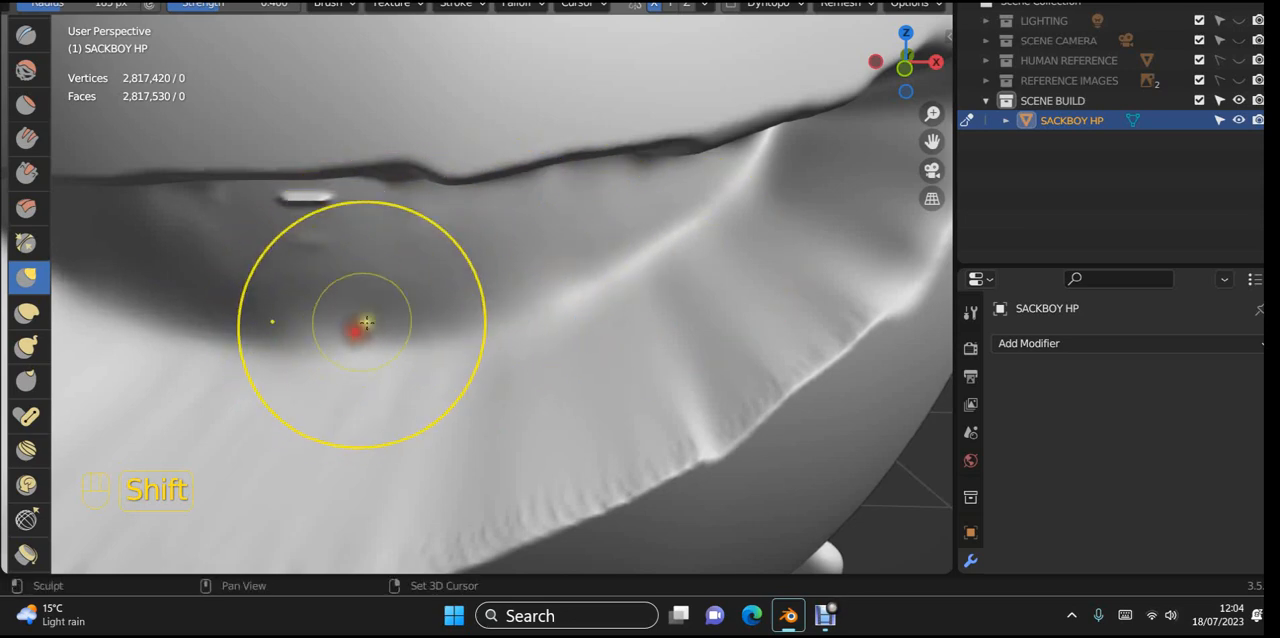
# Step: Smooth the back surface and upper wall around the pinched point at the mouth's right inner corner
pyautogui.moveTo(480, 270); pyautogui.dragTo(442, 343, button='middle')
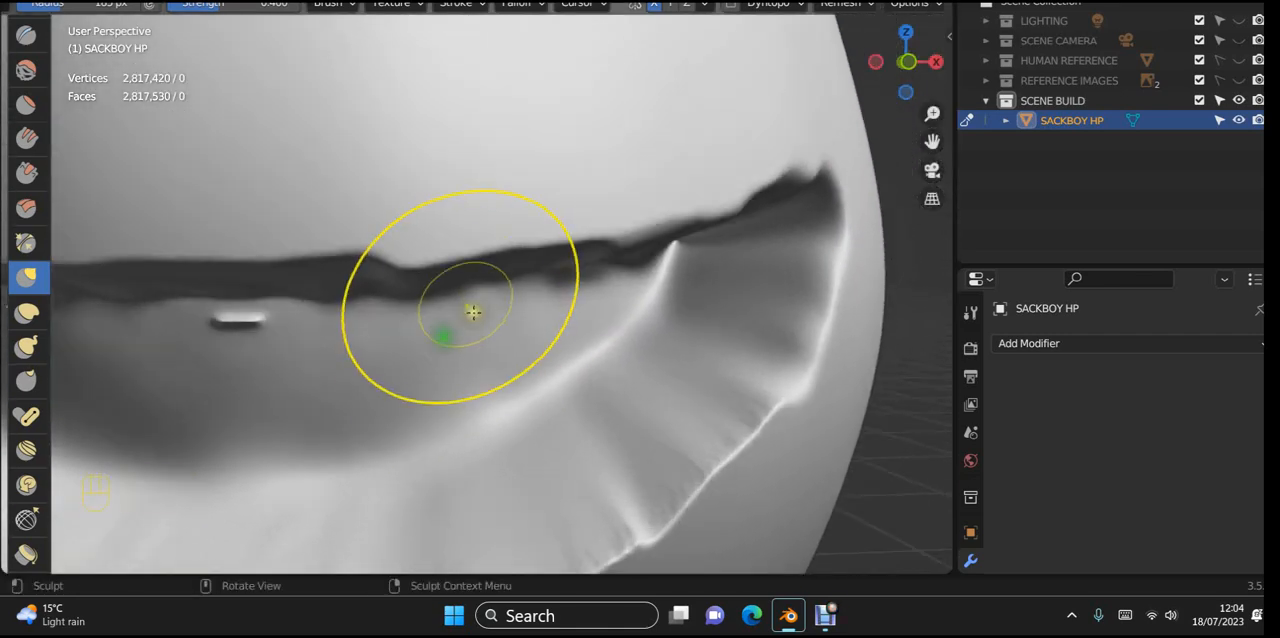
pyautogui.moveTo(474, 308); pyautogui.dragTo(464, 277, button='middle')
pyautogui.scroll(1, 466, 272)
pyautogui.keyDown('shift'); pyautogui.moveTo(502, 238); pyautogui.dragTo(364, 312, button='middle'); pyautogui.keyUp('shift')
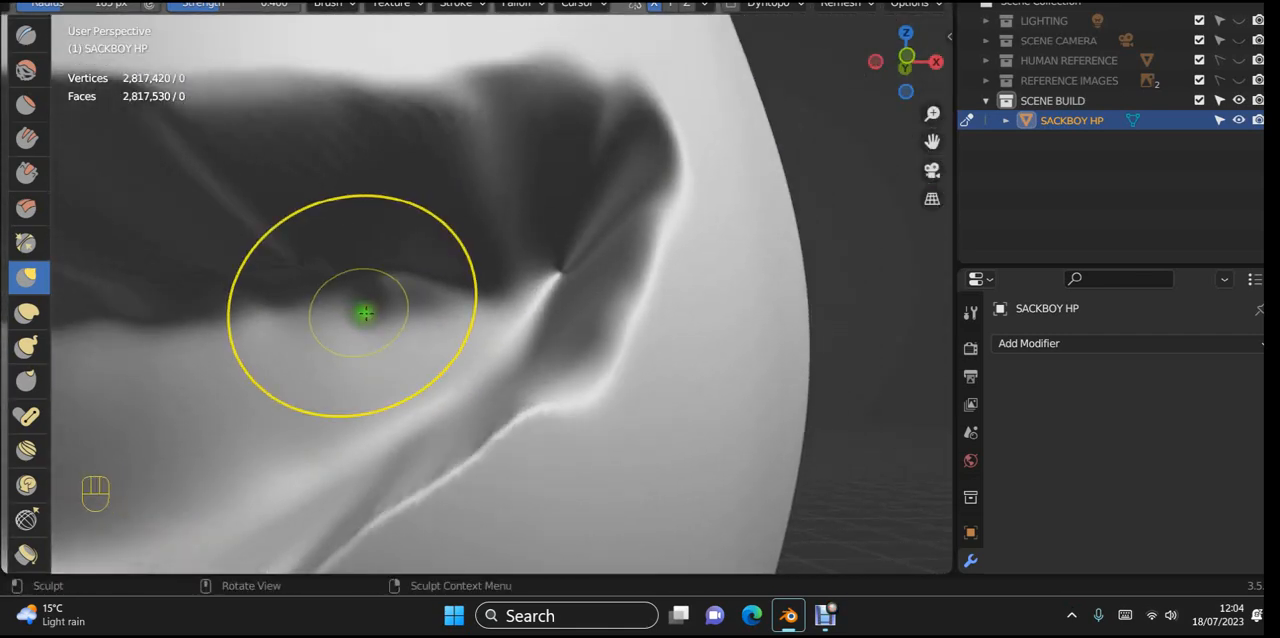
pyautogui.scroll(2, 400, 305)
pyautogui.keyDown('shift'); pyautogui.moveTo(440, 300); pyautogui.dragTo(375, 317, button='middle'); pyautogui.keyUp('shift')
pyautogui.scroll(1, 377, 321)
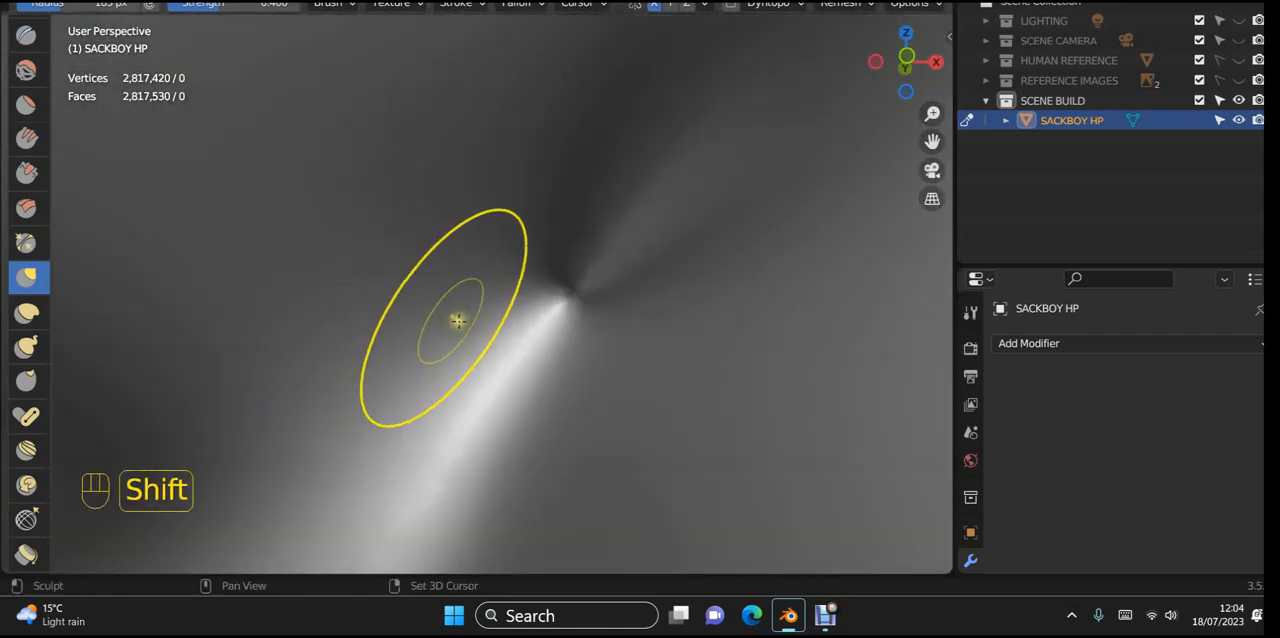
pyautogui.keyDown('shift'); pyautogui.moveTo(457, 320); pyautogui.dragTo(336, 360, button='middle'); pyautogui.keyUp('shift')
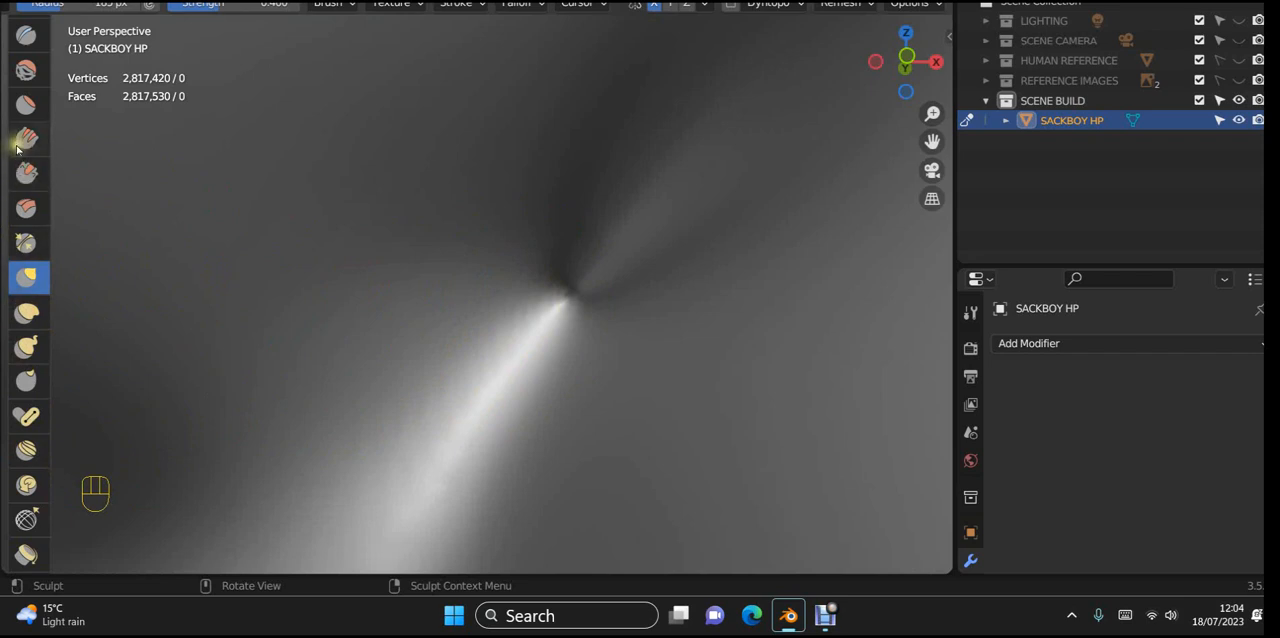
pyautogui.moveTo(389, 214)
pyautogui.mouseDown()
pyautogui.moveTo(457, 234)
pyautogui.moveTo(453, 244)
pyautogui.mouseUp()
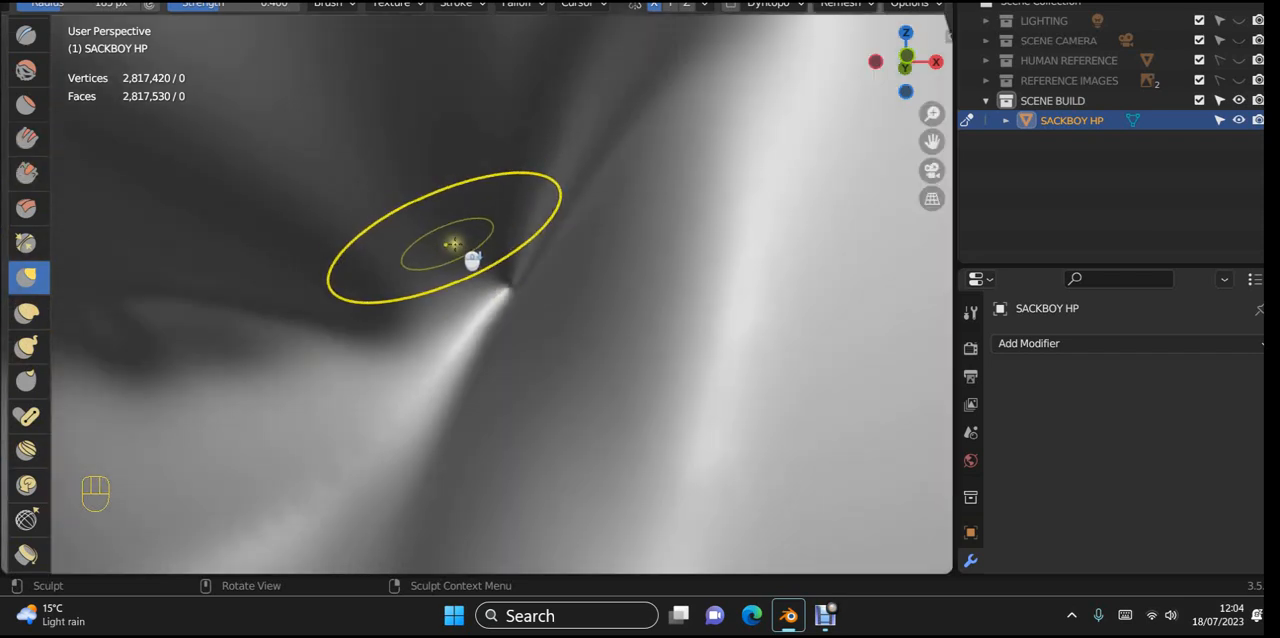
pyautogui.moveTo(453, 244); pyautogui.dragTo(507, 278, button='middle')
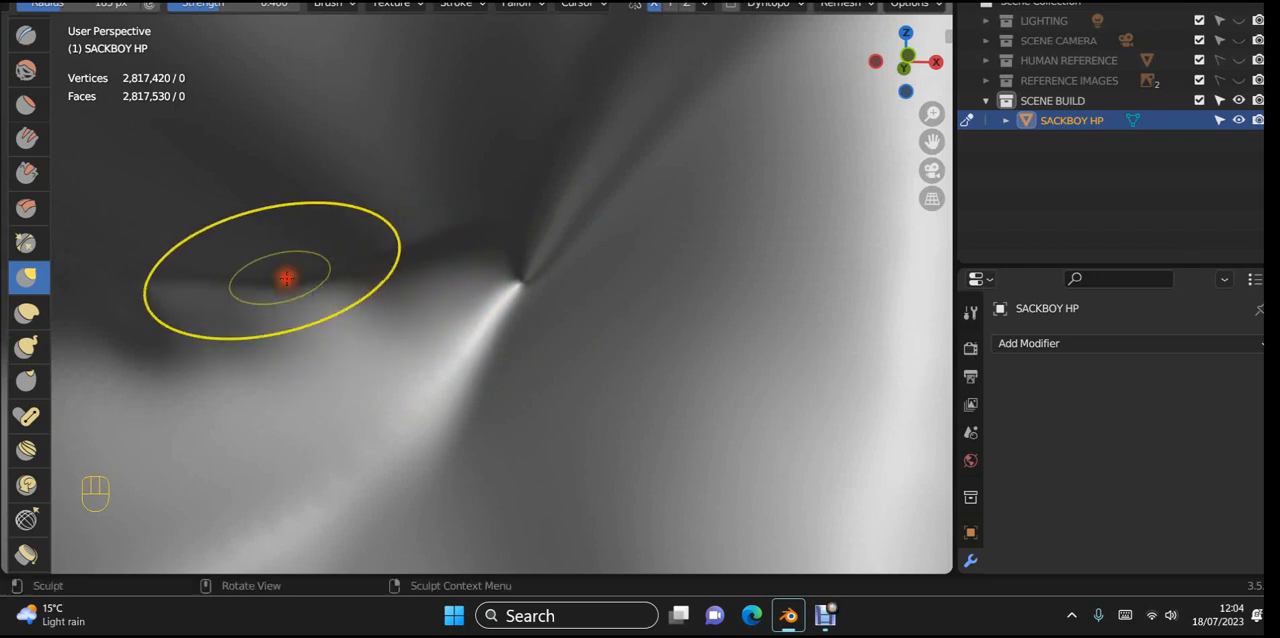
# Step: Pull the back surface's upper seam upward beside the right corner with the Grab brush, and smooth it
pyautogui.moveTo(286, 278)
pyautogui.mouseDown()
pyautogui.moveTo(163, 300)
pyautogui.moveTo(343, 286)
pyautogui.moveTo(403, 254)
pyautogui.mouseUp()
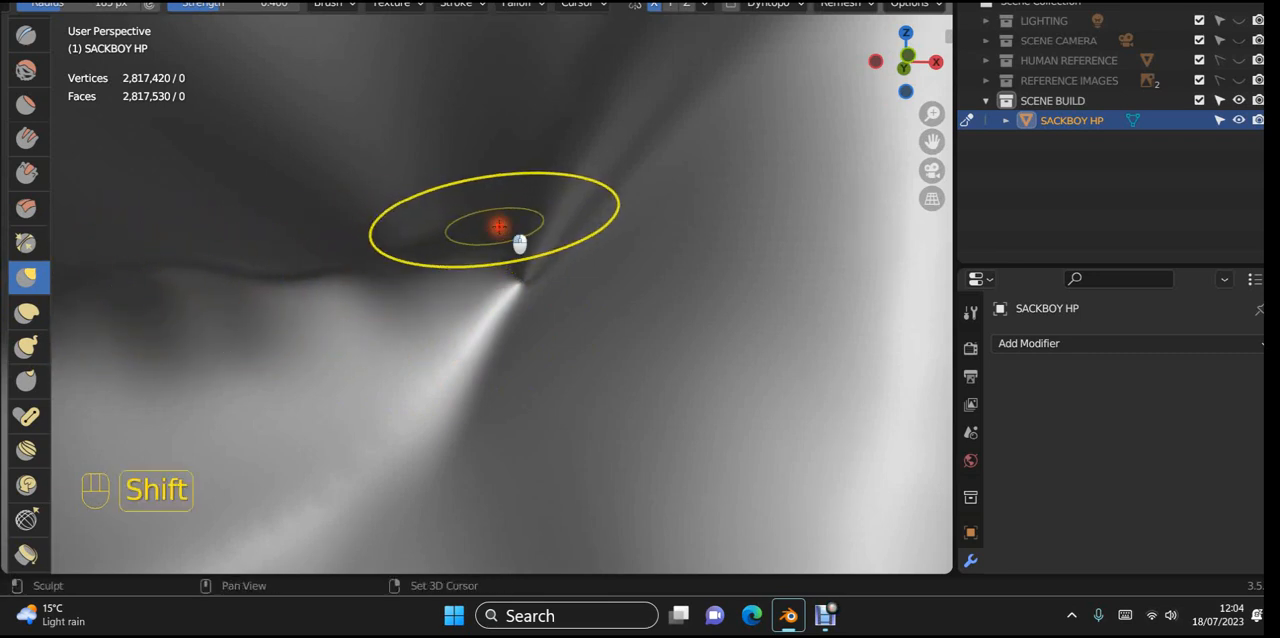
pyautogui.keyDown('shift'); pyautogui.moveTo(500, 223); pyautogui.dragTo(487, 205); pyautogui.keyUp('shift')
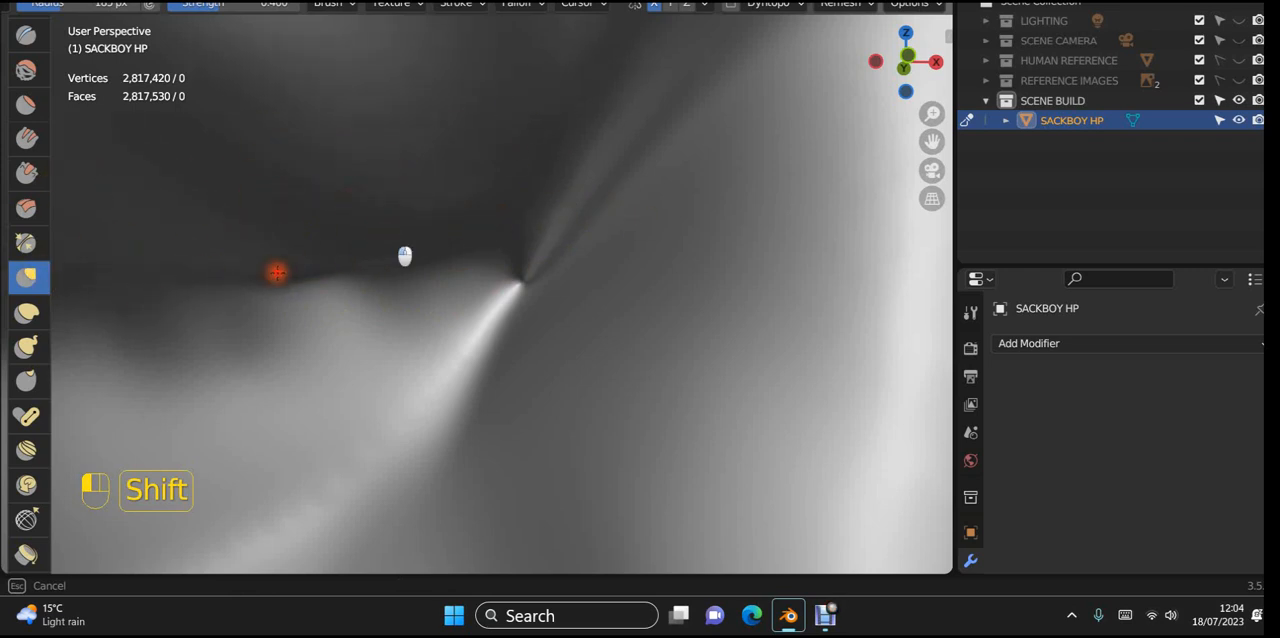
pyautogui.keyDown('shift'); pyautogui.moveTo(277, 273); pyautogui.dragTo(277, 283); pyautogui.keyUp('shift')
# Step: Even out the bumps along the seam between the back surface and upper wall, left of the pinched corner point
pyautogui.moveTo(340, 289); pyautogui.dragTo(600, 286, button='middle')
pyautogui.moveTo(620, 290)
pyautogui.keyDown('shift'); pyautogui.mouseDown(button='middle')
pyautogui.moveTo(714, 271)
pyautogui.moveTo(659, 288)
pyautogui.mouseUp(button='middle'); pyautogui.keyUp('shift')
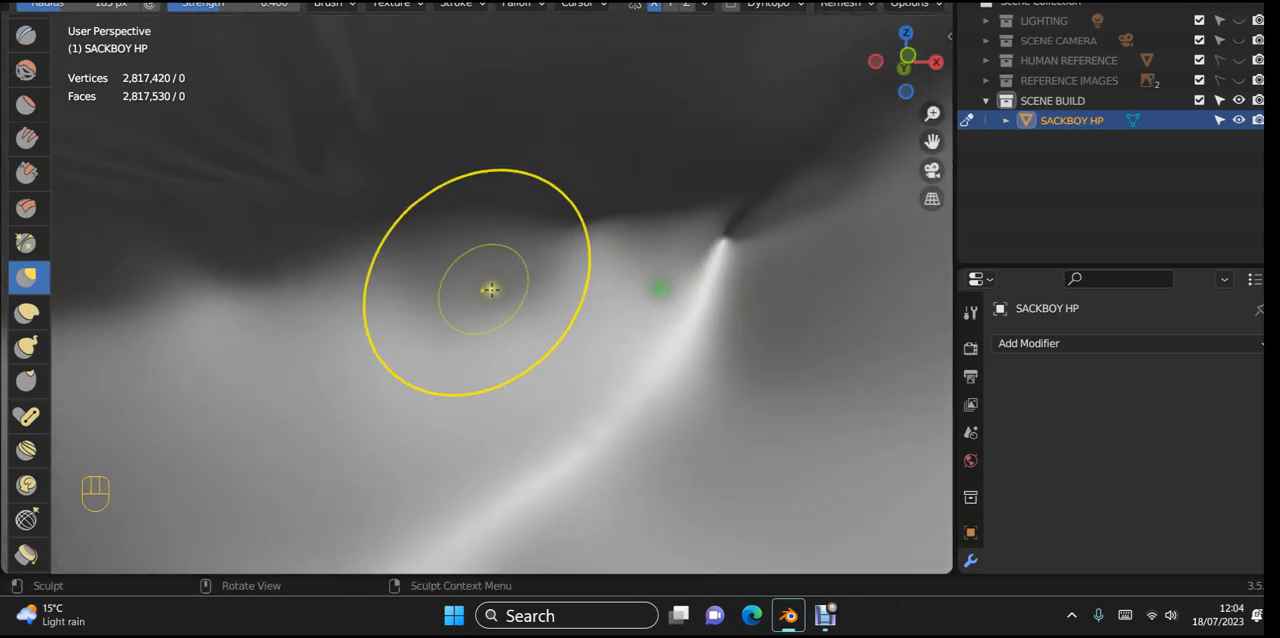
pyautogui.moveTo(486, 220)
pyautogui.mouseDown()
pyautogui.moveTo(482, 204)
pyautogui.moveTo(417, 214)
pyautogui.moveTo(477, 223)
pyautogui.moveTo(543, 197)
pyautogui.moveTo(560, 209)
pyautogui.mouseUp()
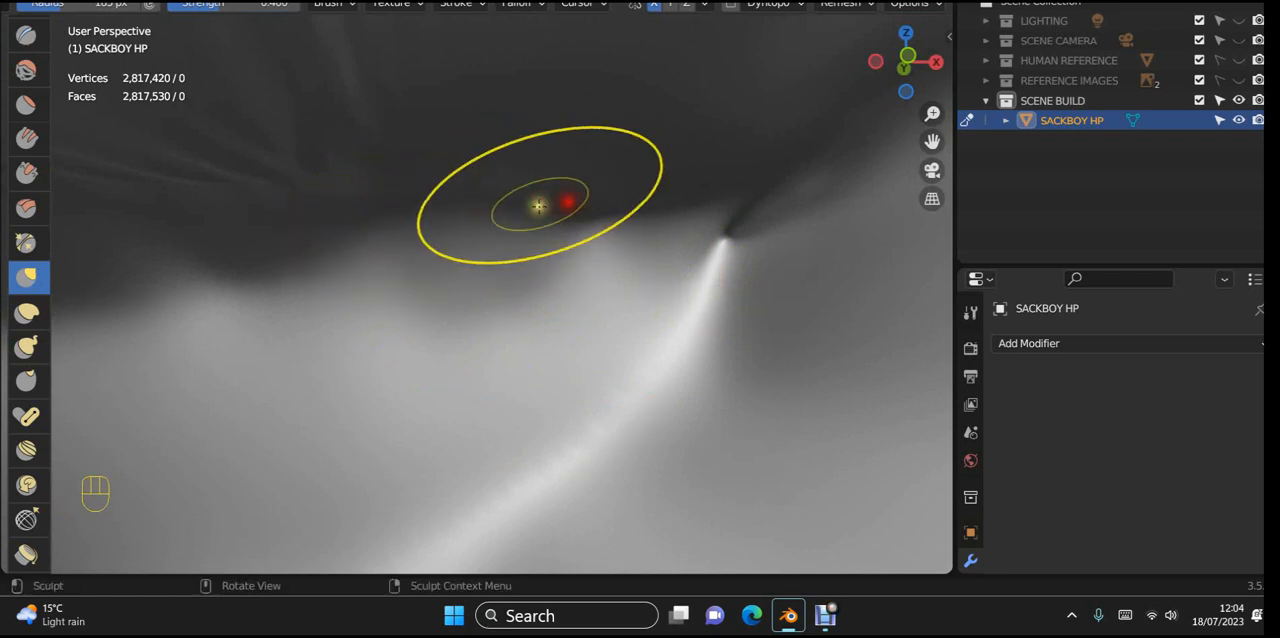
pyautogui.moveTo(320, 235)
pyautogui.mouseDown()
pyautogui.moveTo(337, 252)
pyautogui.moveTo(288, 220)
pyautogui.moveTo(254, 240)
pyautogui.moveTo(251, 209)
pyautogui.moveTo(340, 206)
pyautogui.moveTo(330, 200)
pyautogui.mouseUp()
pyautogui.moveTo(212, 200)
pyautogui.mouseDown()
pyautogui.moveTo(230, 217)
pyautogui.moveTo(250, 200)
pyautogui.mouseUp()
pyautogui.moveTo(330, 200); pyautogui.dragTo(330, 200)
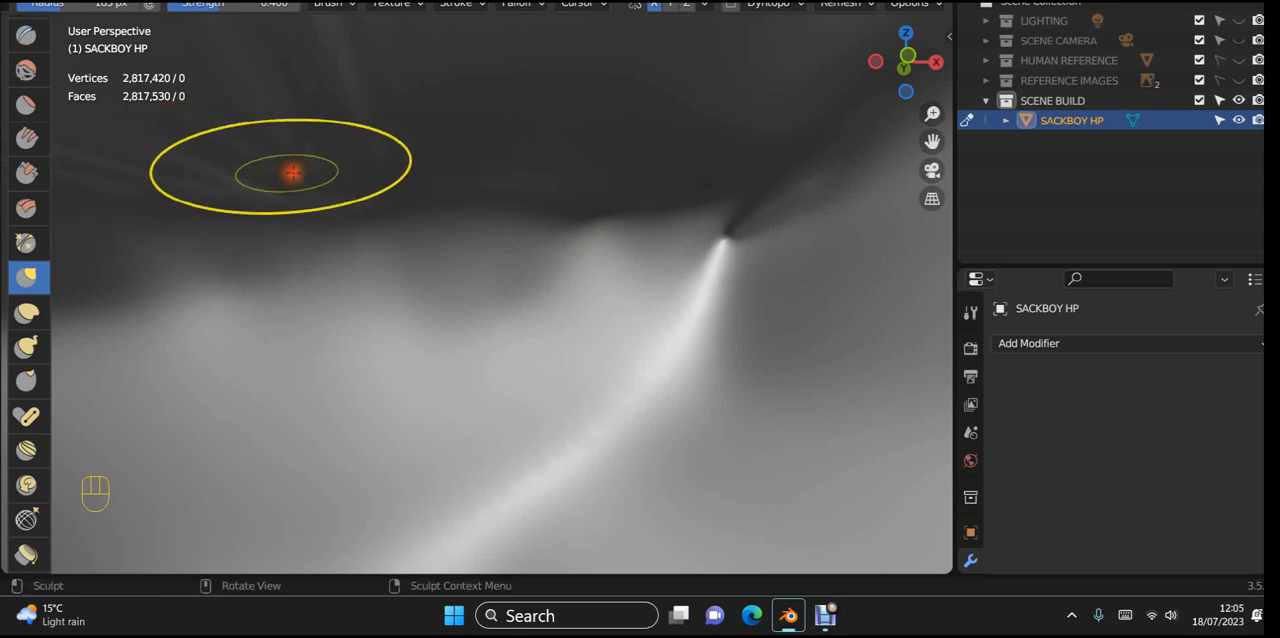
# Step: Smooth the streaks in the dark upper inner wall above the back seam, undoing the stray stroke that distorts it
pyautogui.keyDown('shift'); pyautogui.moveTo(189, 163); pyautogui.dragTo(500, 115); pyautogui.keyUp('shift')
pyautogui.keyDown('shift'); pyautogui.moveTo(222, 218); pyautogui.dragTo(582, 163); pyautogui.keyUp('shift')
pyautogui.keyDown('shift'); pyautogui.moveTo(343, 207); pyautogui.dragTo(703, 157); pyautogui.keyUp('shift')
pyautogui.keyDown('shift'); pyautogui.moveTo(754, 126); pyautogui.dragTo(552, 132); pyautogui.keyUp('shift')
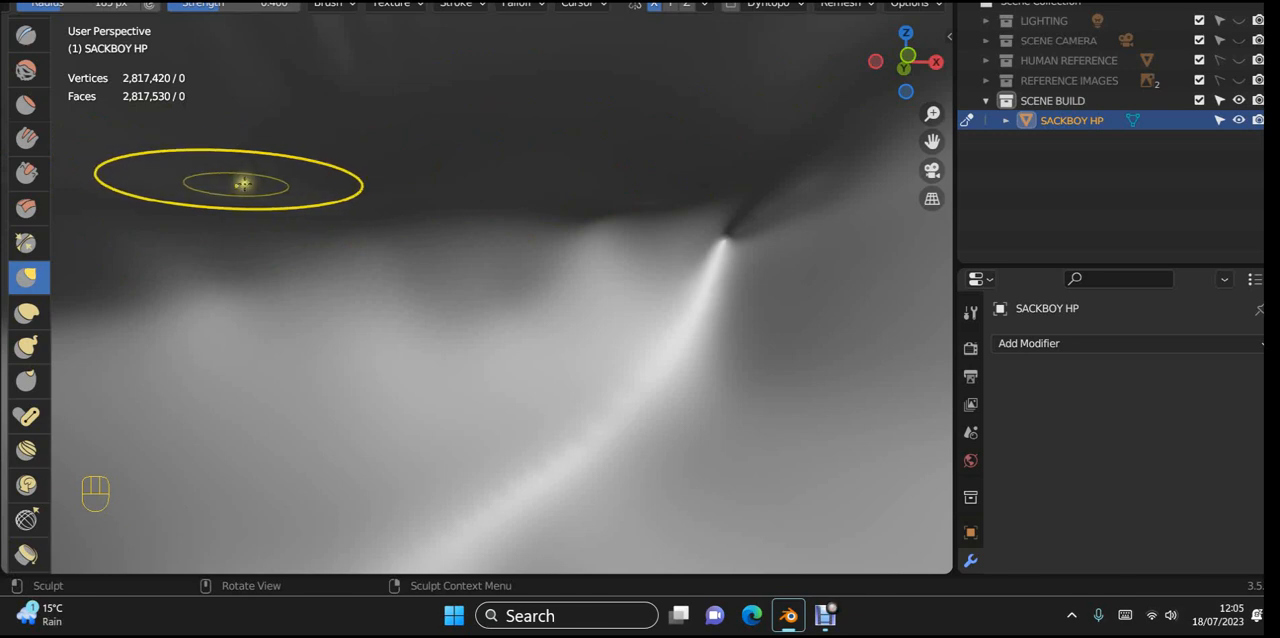
pyautogui.moveTo(414, 154); pyautogui.dragTo(385, 162)
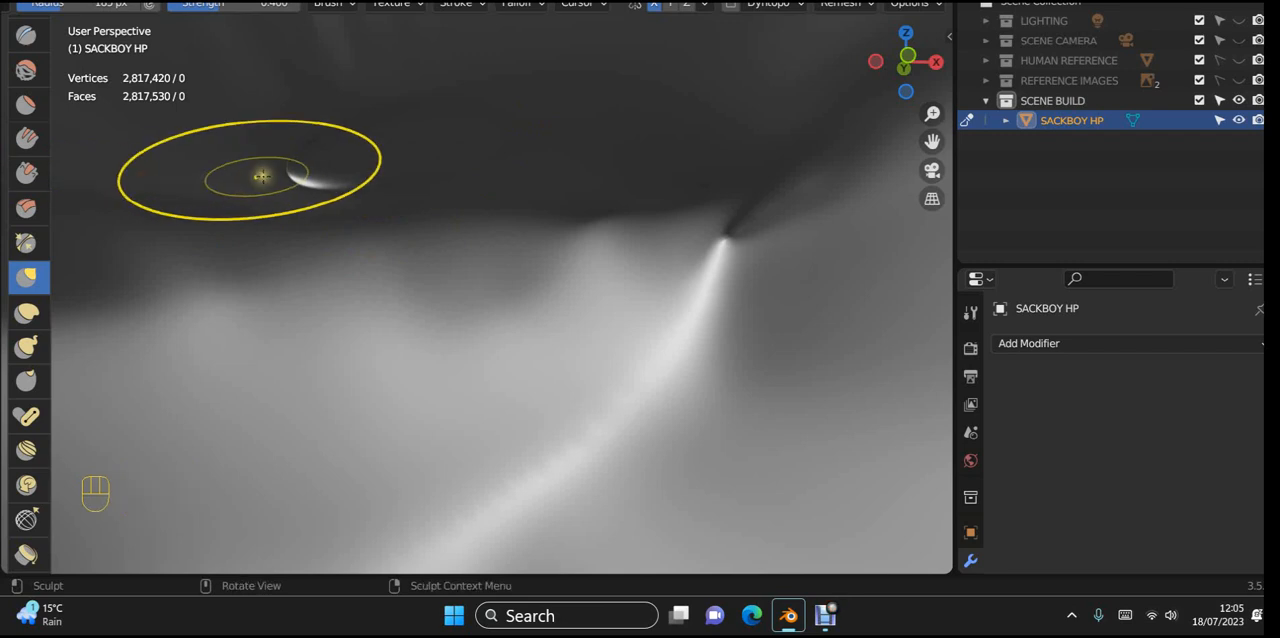
pyautogui.hotkey('ctrl', 'z')
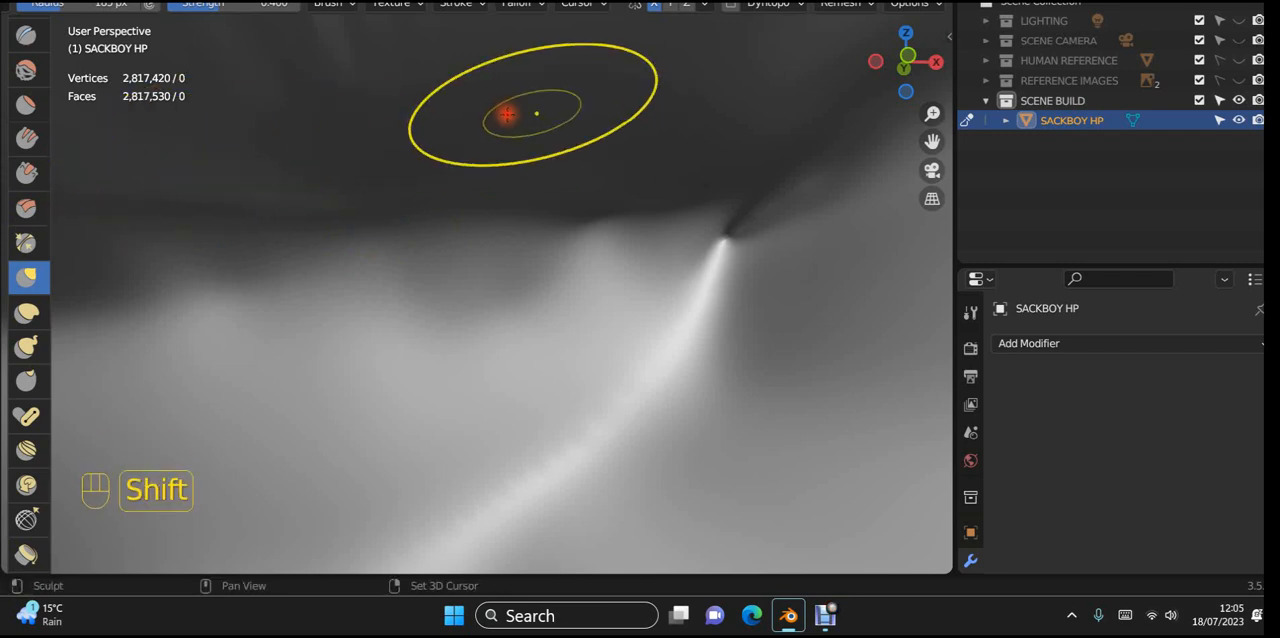
pyautogui.moveTo(540, 124)
pyautogui.keyDown('shift'); pyautogui.mouseDown(button='middle')
pyautogui.moveTo(563, 131)
pyautogui.moveTo(429, 154)
pyautogui.moveTo(537, 143)
pyautogui.moveTo(423, 166)
pyautogui.moveTo(371, 220)
pyautogui.mouseUp(button='middle'); pyautogui.keyUp('shift')
# Step: Fill the pinched point at the mouth's right inner corner with the Clay Strips brush, and smooth it
pyautogui.scroll(3, 583, 163)
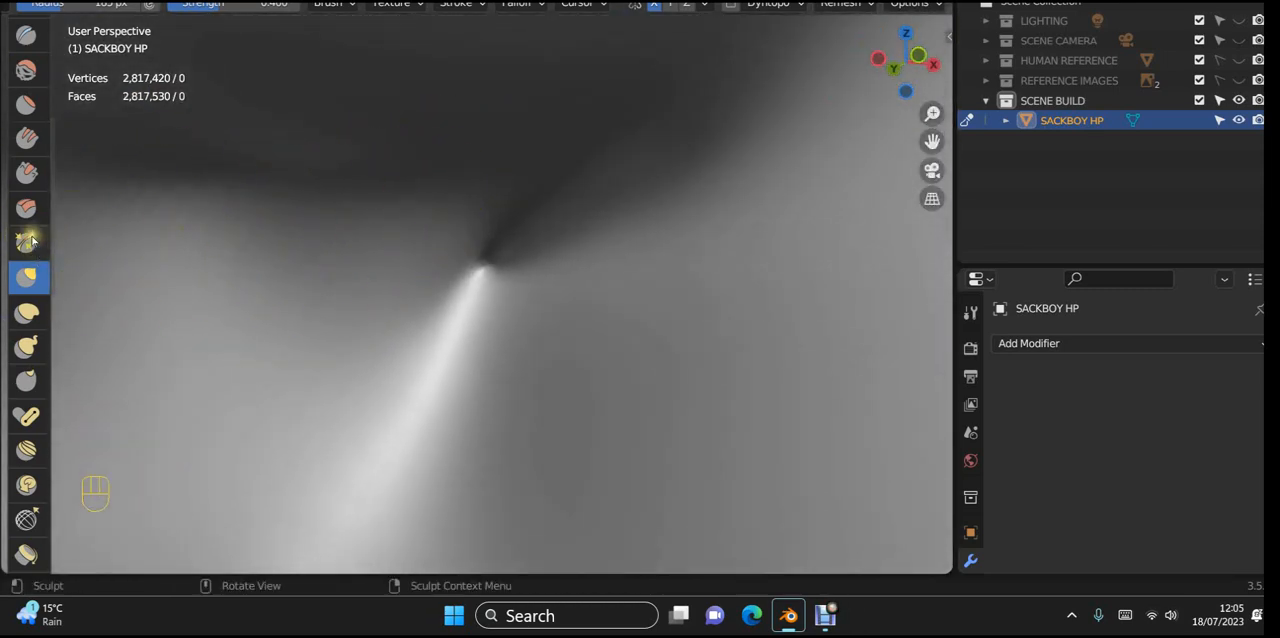
pyautogui.scroll(5, 28, 230)
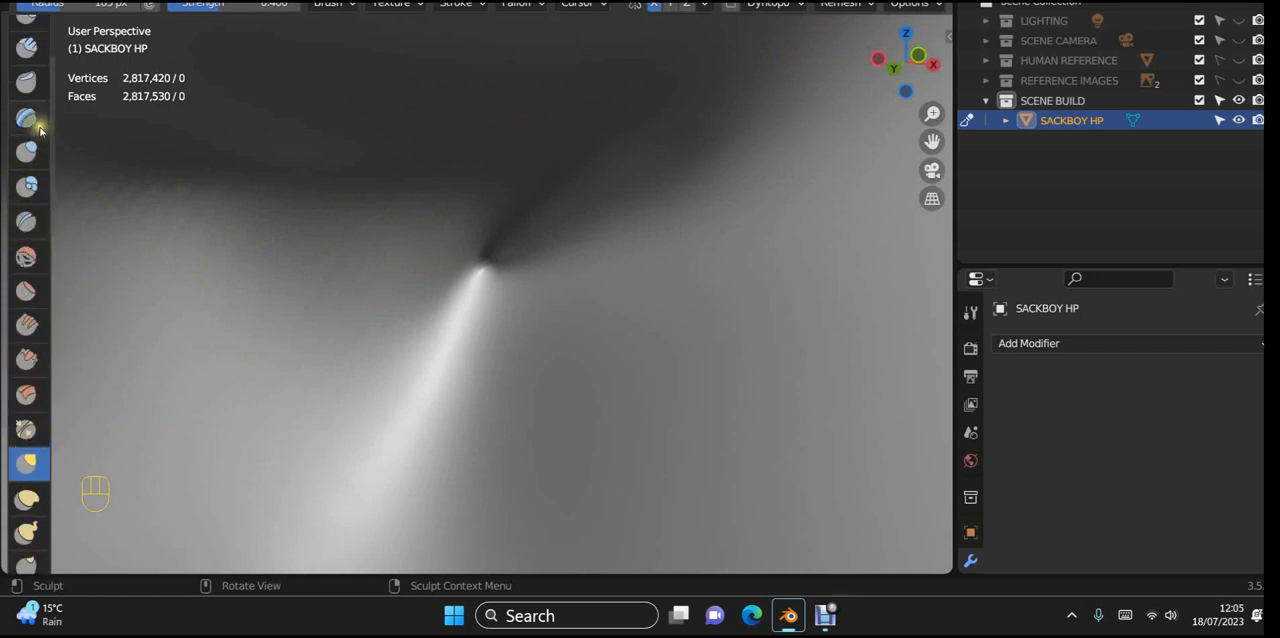
pyautogui.scroll(2, 40, 130)
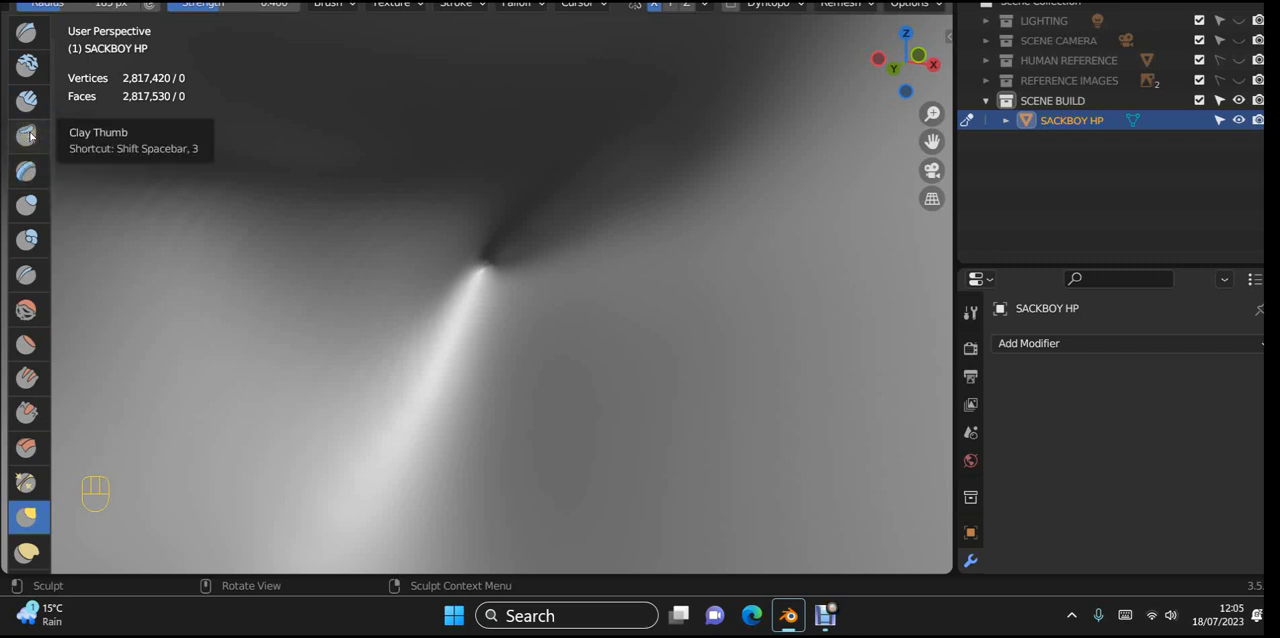
pyautogui.click(27, 101)
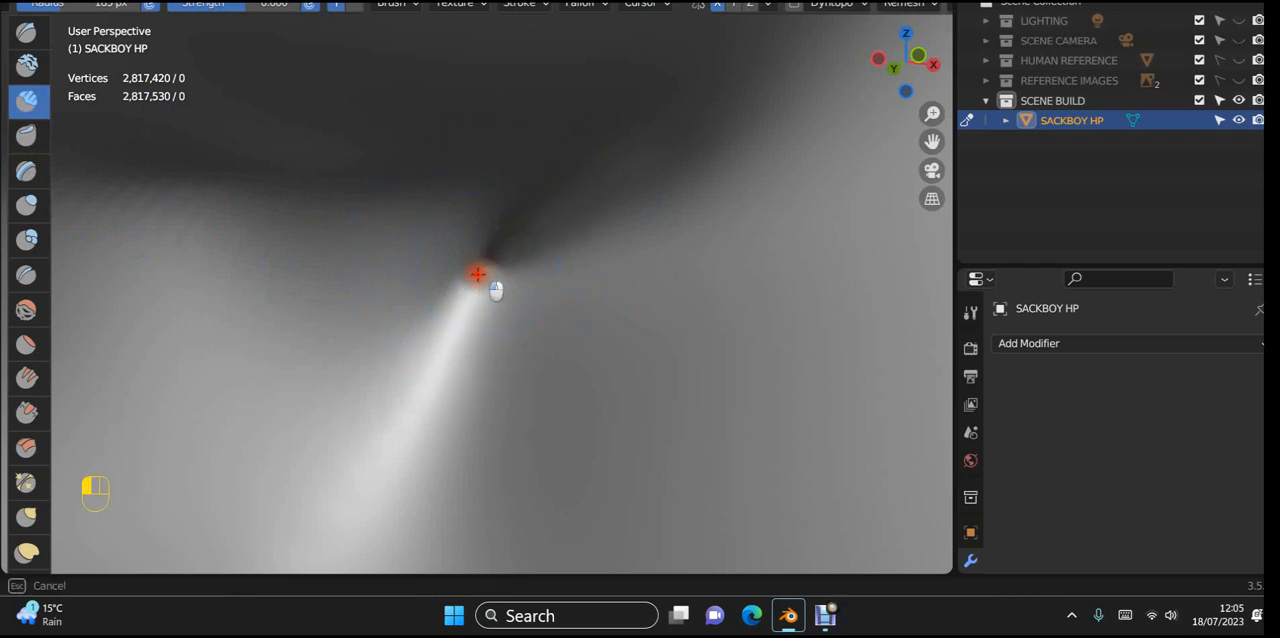
pyautogui.keyDown('shift'); pyautogui.moveTo(489, 265); pyautogui.dragTo(509, 265); pyautogui.keyUp('shift')
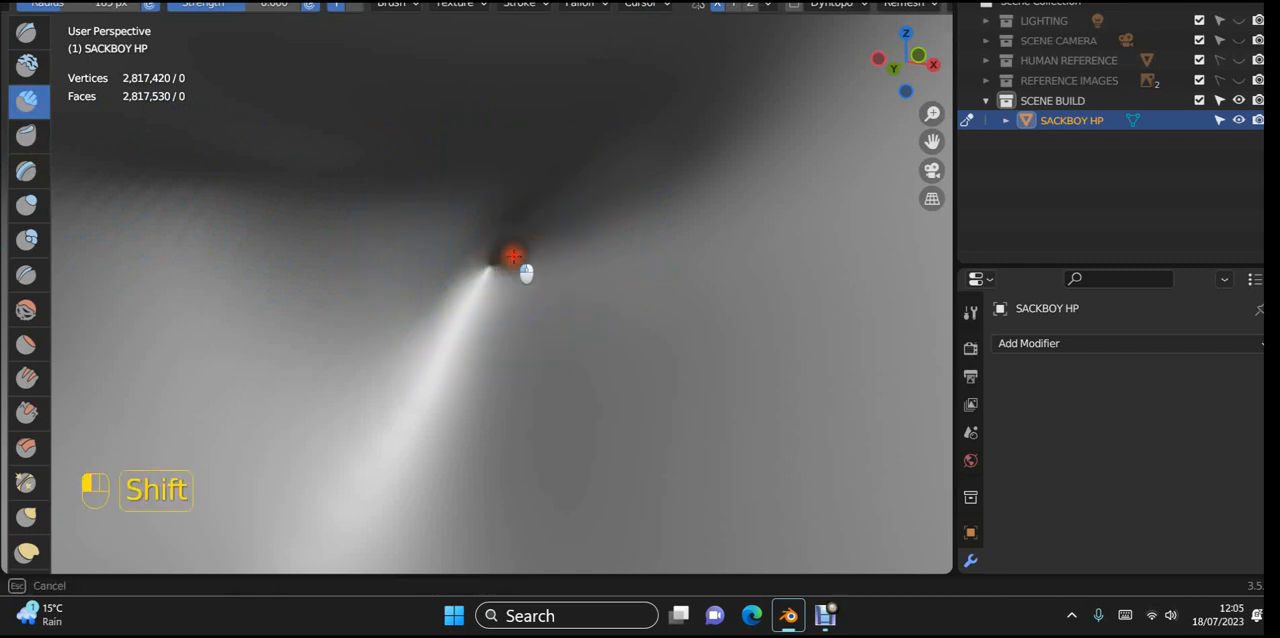
pyautogui.scroll(-2, 557, 272)
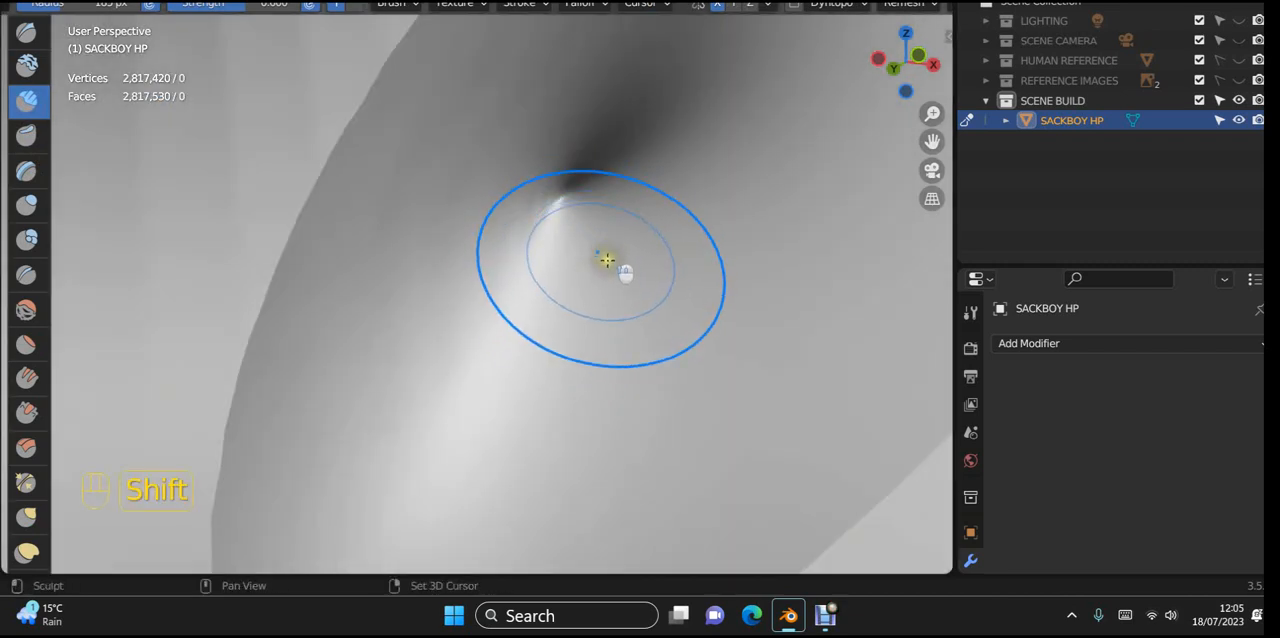
# Step: Try building up and smoothing the pinched corner point from closer in, and undo those three strokes
pyautogui.keyDown('shift'); pyautogui.moveTo(606, 260); pyautogui.dragTo(578, 285); pyautogui.keyUp('shift')
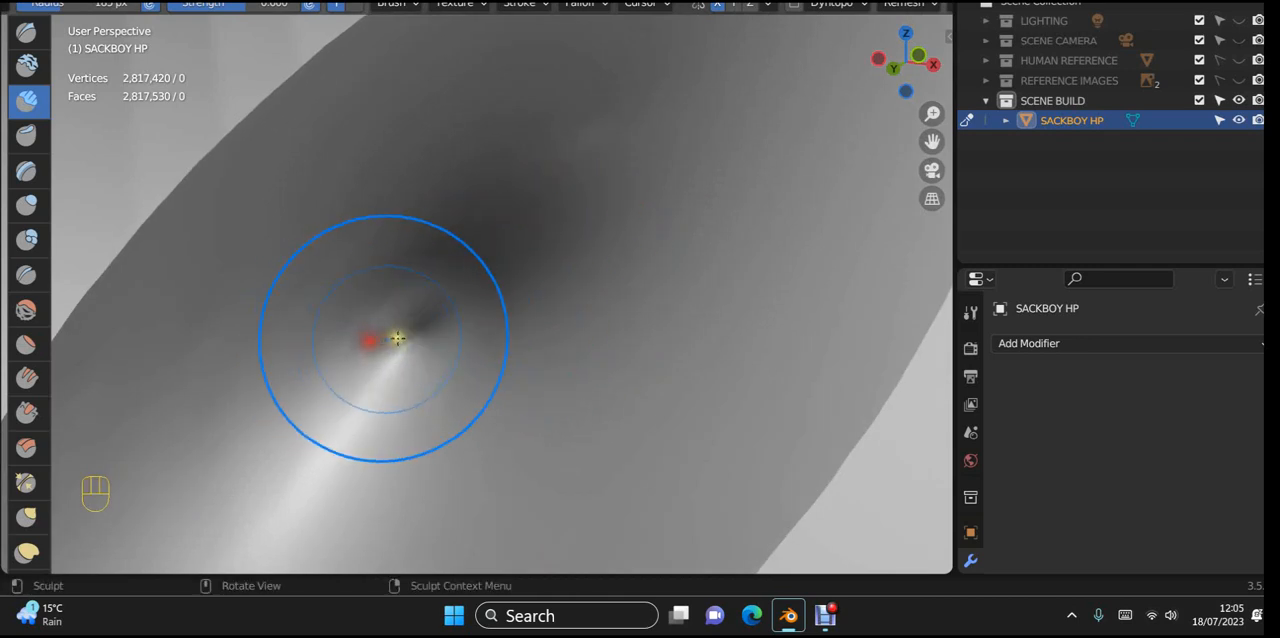
pyautogui.keyDown('shift'); pyautogui.moveTo(410, 349); pyautogui.dragTo(399, 320); pyautogui.keyUp('shift')
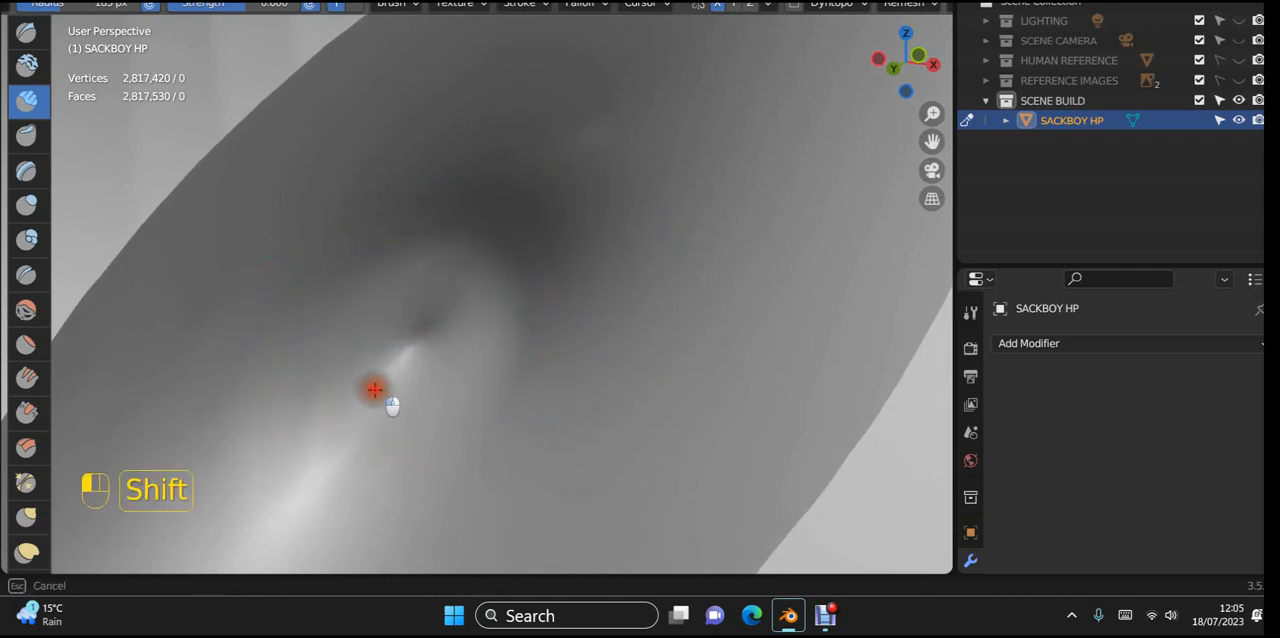
pyautogui.moveTo(374, 389)
pyautogui.keyDown('shift'); pyautogui.mouseDown()
pyautogui.moveTo(434, 372)
pyautogui.moveTo(460, 307)
pyautogui.mouseUp(); pyautogui.keyUp('shift')
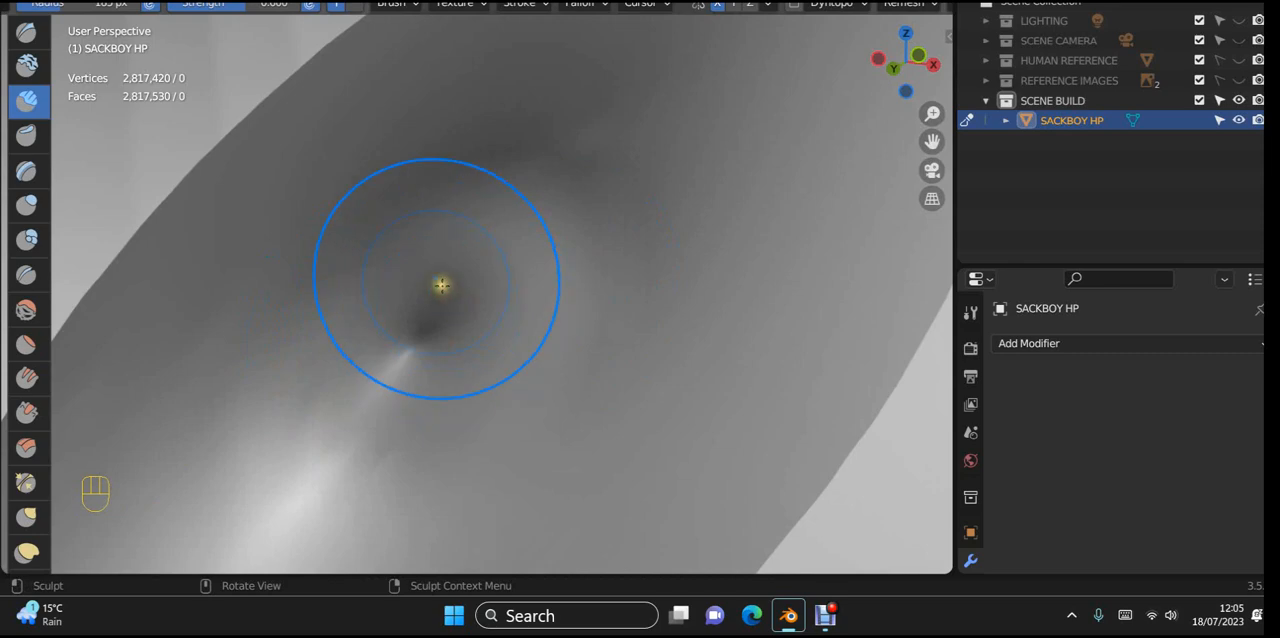
pyautogui.hotkey('ctrl', 'z')
pyautogui.hotkey('ctrl', 'z')
pyautogui.hotkey('ctrl', 'z')
pyautogui.hotkey('ctrl', 'z')
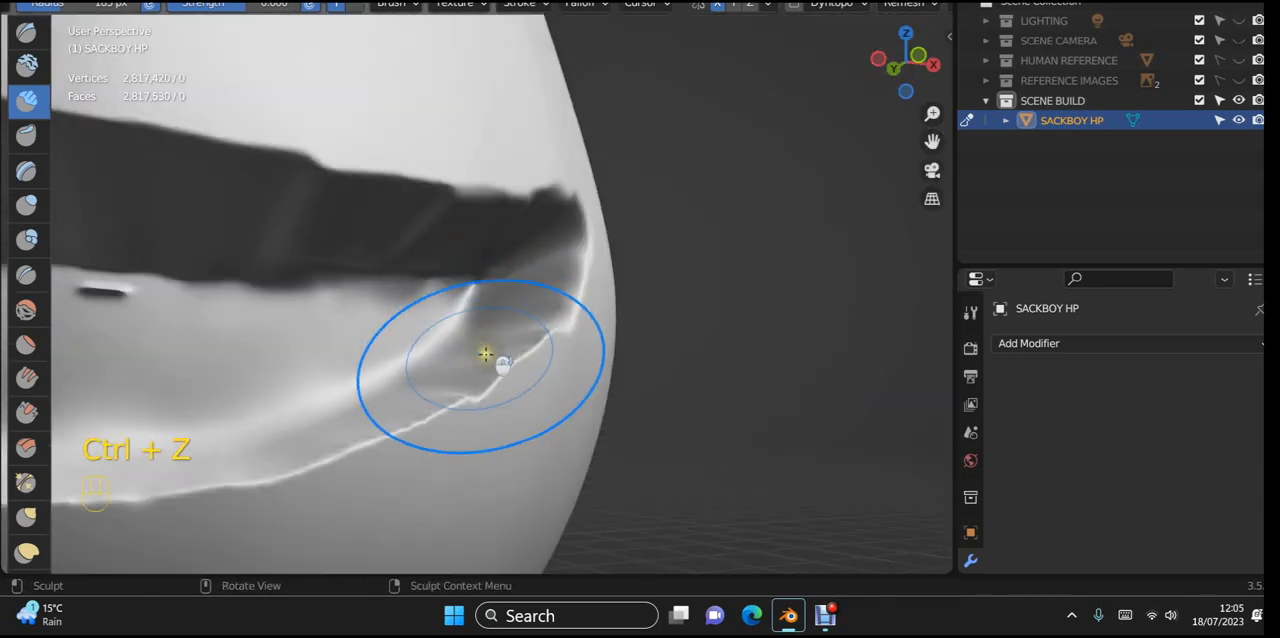
# Step: Add clay around the pinched corner point and along the back surface just left of it, and blend it in
pyautogui.moveTo(485, 354)
pyautogui.mouseDown(button='middle')
pyautogui.moveTo(249, 426)
pyautogui.moveTo(160, 429)
pyautogui.moveTo(183, 446)
pyautogui.moveTo(609, 365)
pyautogui.moveTo(543, 391)
pyautogui.moveTo(446, 371)
pyautogui.moveTo(480, 351)
pyautogui.moveTo(514, 359)
pyautogui.moveTo(505, 352)
pyautogui.mouseUp(button='middle')
pyautogui.scroll(3, 449, 362)
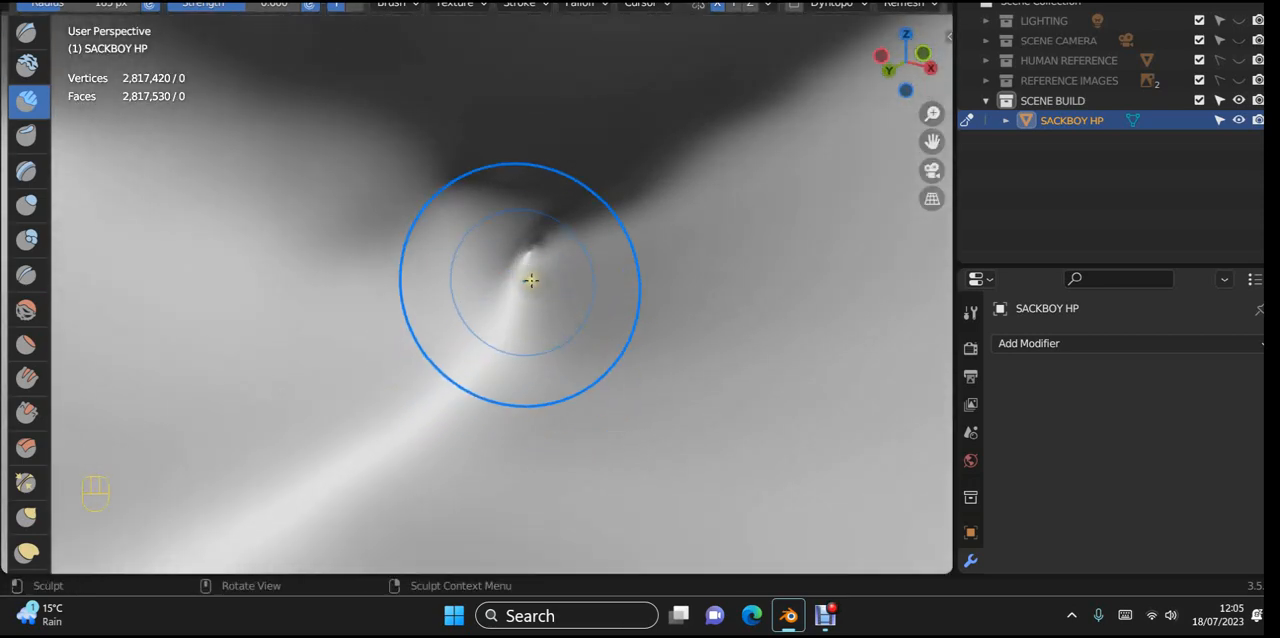
pyautogui.moveTo(555, 290); pyautogui.dragTo(543, 309, button='middle')
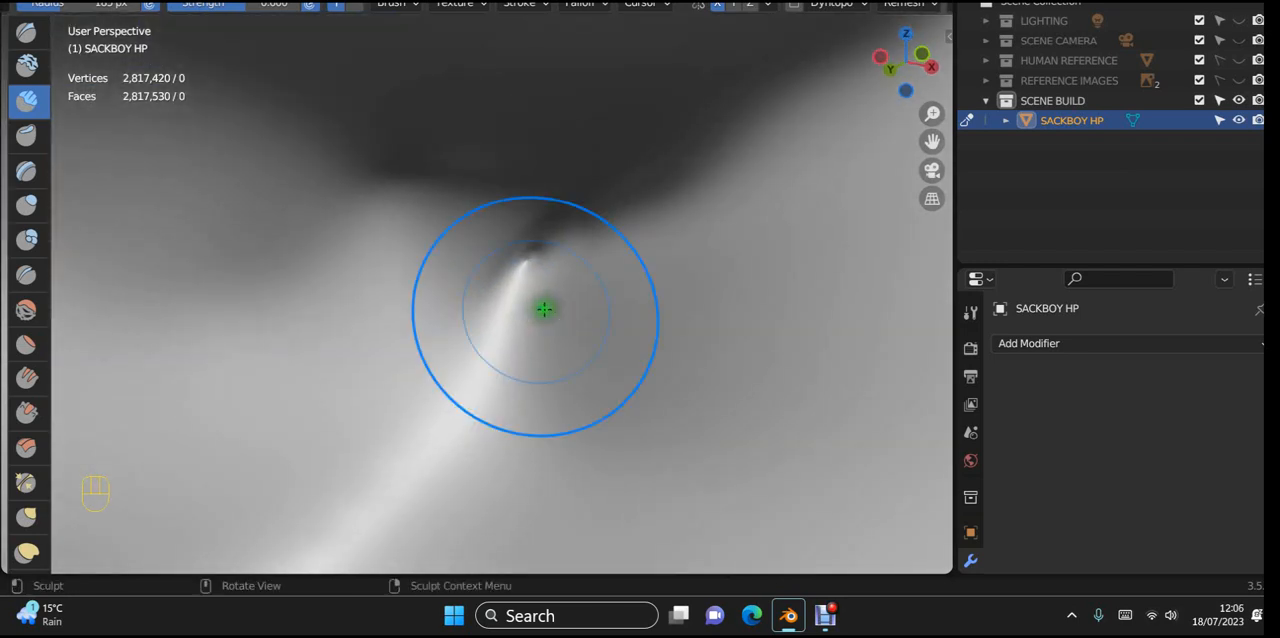
pyautogui.keyDown('shift'); pyautogui.moveTo(487, 258); pyautogui.dragTo(357, 299); pyautogui.keyUp('shift')
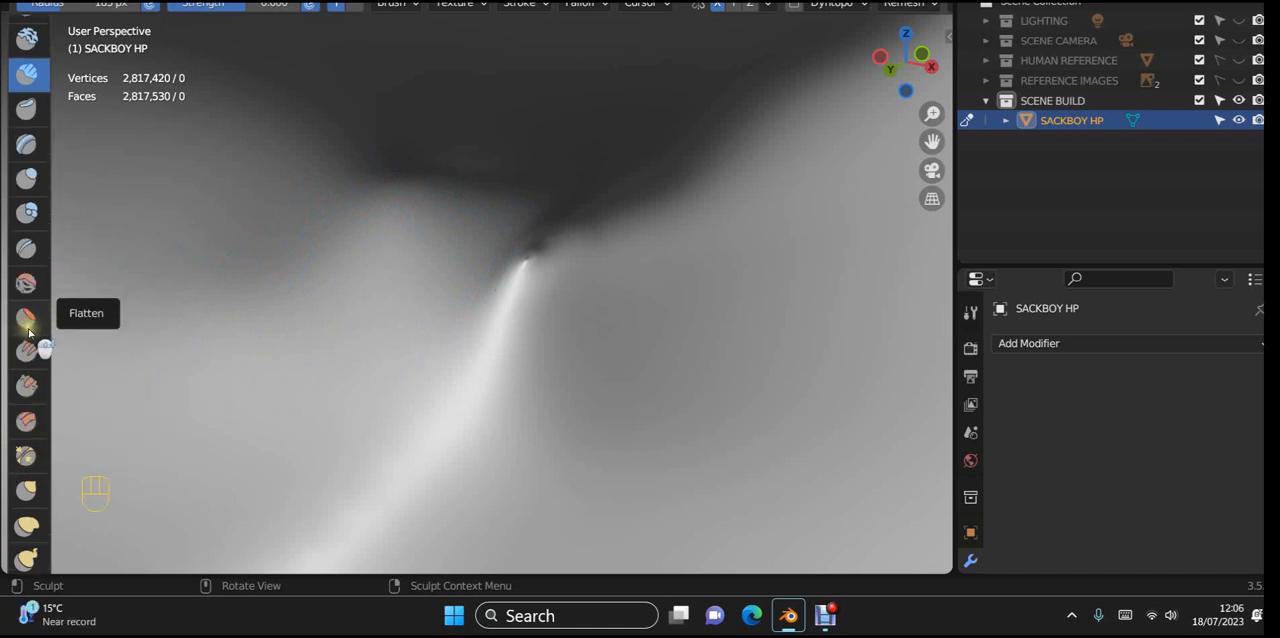
# Step: Pull the seam left of the pinched corner point upward with the Grab brush, and smooth around it
pyautogui.scroll(-1, 25, 460)
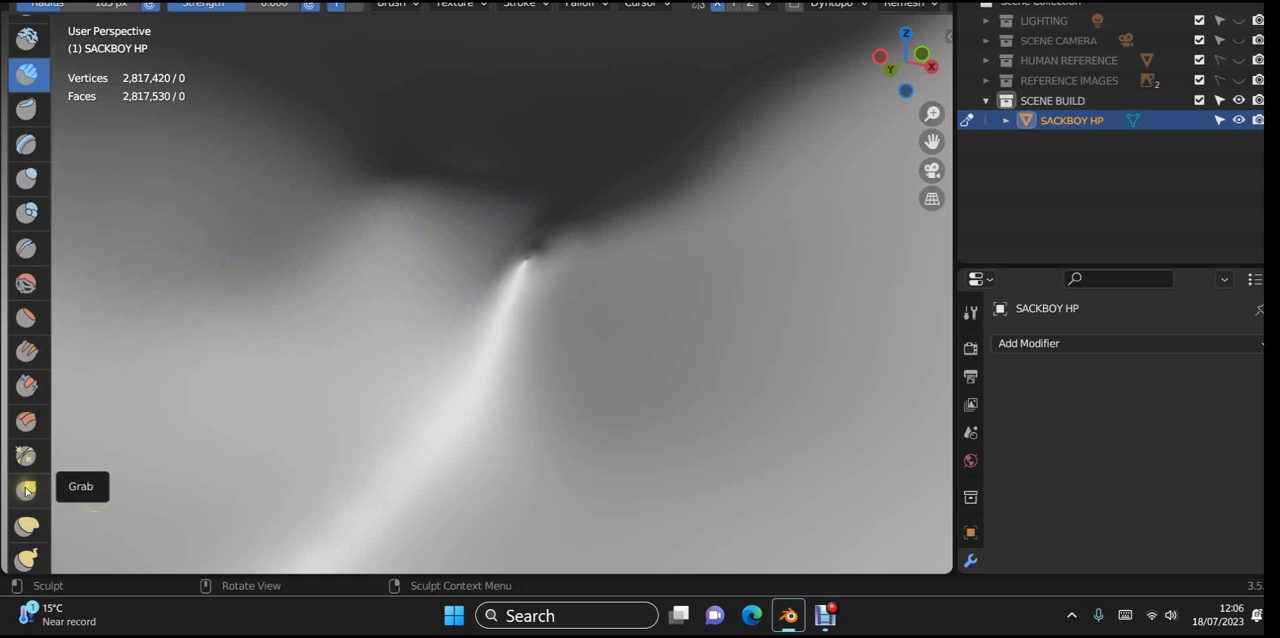
pyautogui.click(27, 490)
pyautogui.moveTo(457, 309)
pyautogui.mouseDown()
pyautogui.moveTo(492, 273)
pyautogui.moveTo(466, 215)
pyautogui.mouseUp()
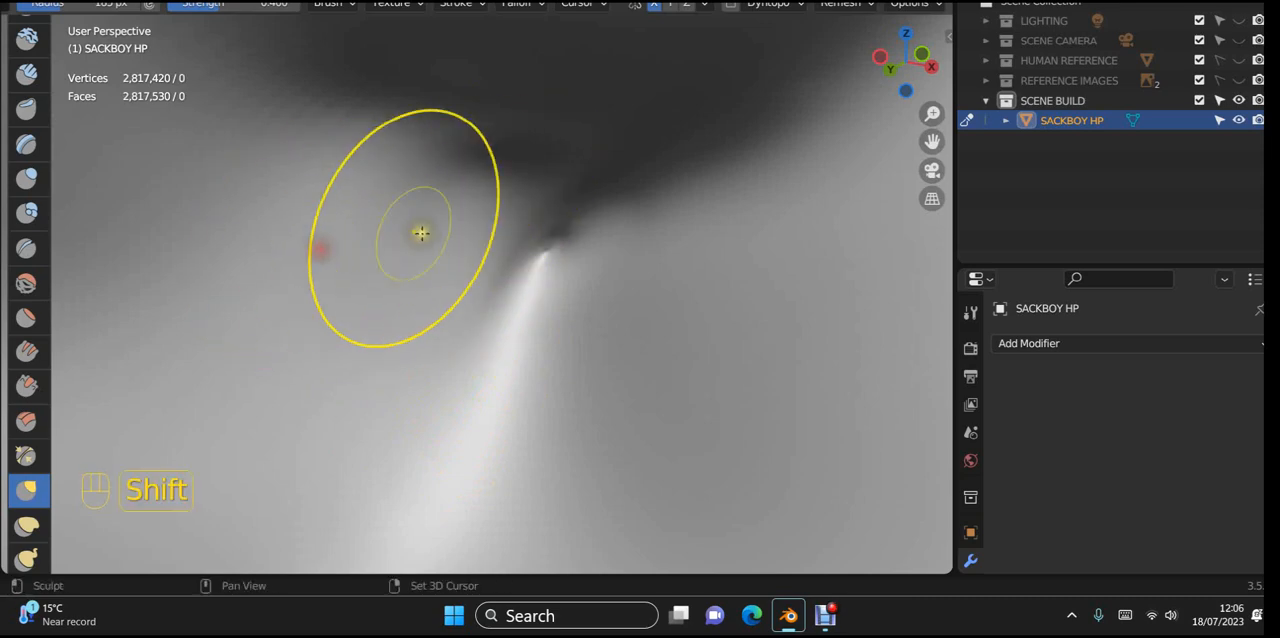
pyautogui.keyDown('shift'); pyautogui.moveTo(414, 229); pyautogui.dragTo(499, 260); pyautogui.keyUp('shift')
pyautogui.moveTo(613, 240)
pyautogui.keyDown('shift'); pyautogui.mouseDown()
pyautogui.moveTo(640, 211)
pyautogui.moveTo(563, 280)
pyautogui.mouseUp(); pyautogui.keyUp('shift')
# Step: Smooth the reverse side of the mouth cavity's corner from inside the head, along its edge and side face
pyautogui.moveTo(563, 280)
pyautogui.mouseDown(button='middle')
pyautogui.moveTo(674, 337)
pyautogui.moveTo(399, 432)
pyautogui.moveTo(348, 436)
pyautogui.mouseUp(button='middle')
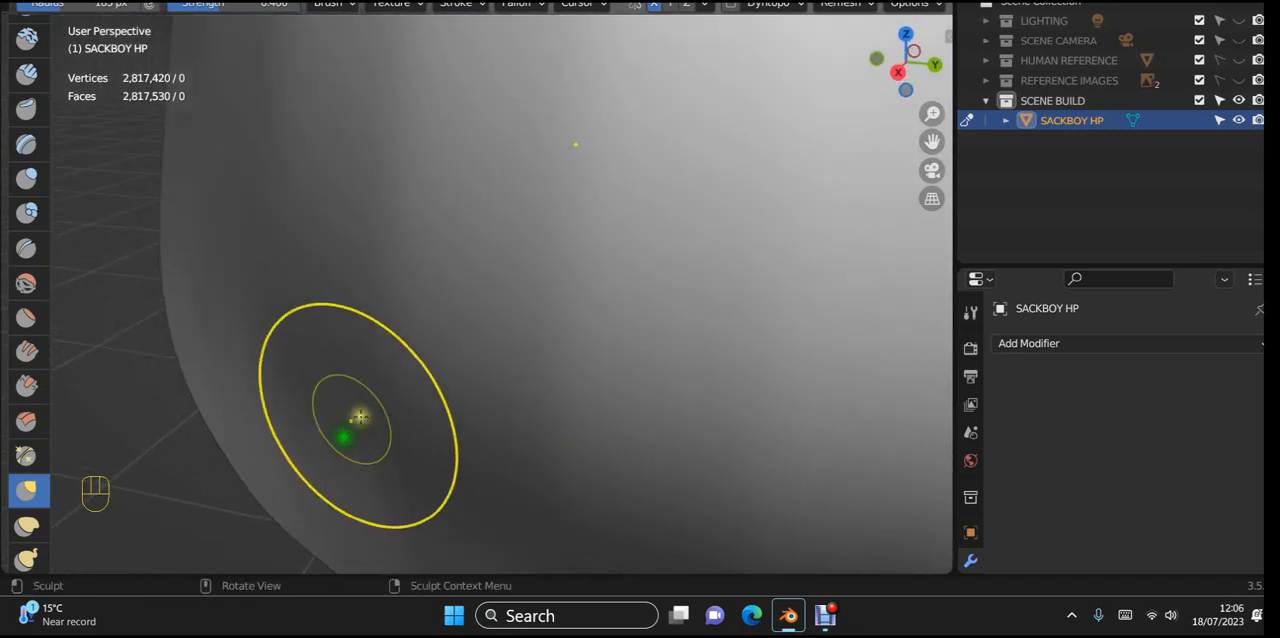
pyautogui.scroll(4, 400, 378)
pyautogui.moveTo(413, 364); pyautogui.dragTo(338, 374, button='middle')
pyautogui.keyDown('shift'); pyautogui.moveTo(345, 372); pyautogui.dragTo(480, 389, button='middle'); pyautogui.keyUp('shift')
pyautogui.keyDown('shift'); pyautogui.moveTo(323, 380); pyautogui.dragTo(654, 217, button='middle'); pyautogui.keyUp('shift')
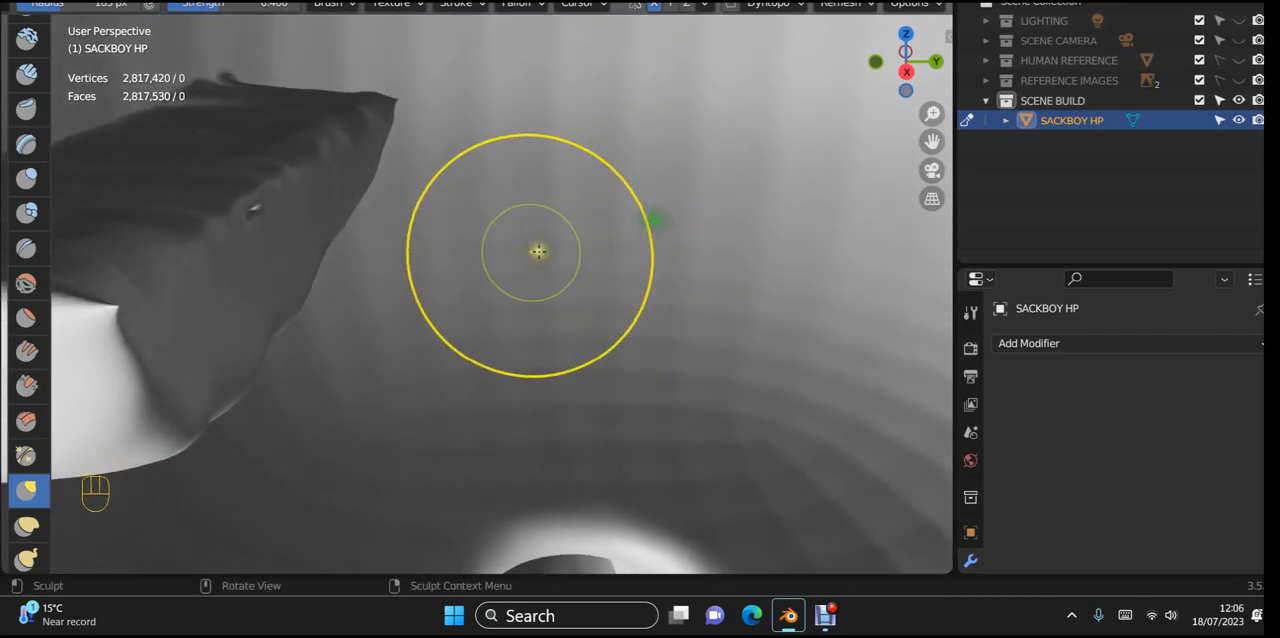
pyautogui.moveTo(534, 251)
pyautogui.mouseDown(button='middle')
pyautogui.moveTo(414, 306)
pyautogui.moveTo(440, 332)
pyautogui.moveTo(374, 326)
pyautogui.moveTo(400, 326)
pyautogui.moveTo(322, 383)
pyautogui.mouseUp(button='middle')
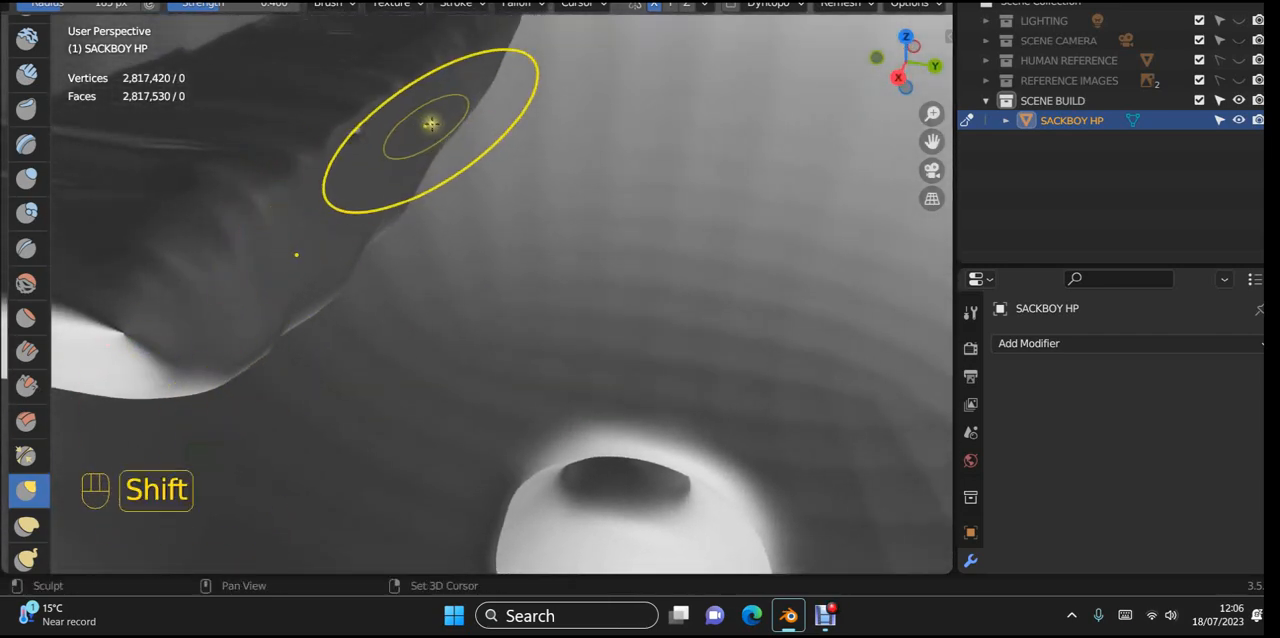
pyautogui.moveTo(440, 130)
pyautogui.keyDown('shift'); pyautogui.mouseDown()
pyautogui.moveTo(406, 185)
pyautogui.moveTo(180, 322)
pyautogui.mouseUp(); pyautogui.keyUp('shift')
pyautogui.keyDown('shift'); pyautogui.moveTo(445, 44); pyautogui.dragTo(403, 99); pyautogui.keyUp('shift')
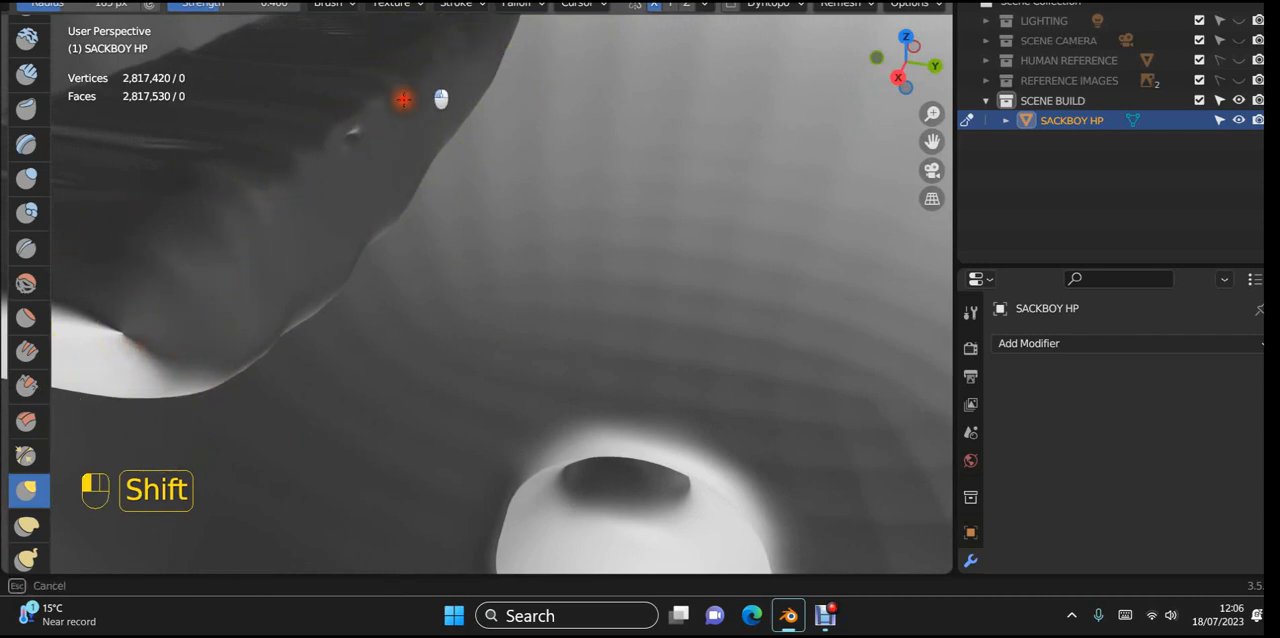
pyautogui.keyDown('shift'); pyautogui.moveTo(320, 290); pyautogui.dragTo(148, 408); pyautogui.keyUp('shift')
# Step: Smooth the jagged lower edge where the mouth cavity joins the head's inner shell, up toward the corner
pyautogui.scroll(-4, 420, 400)
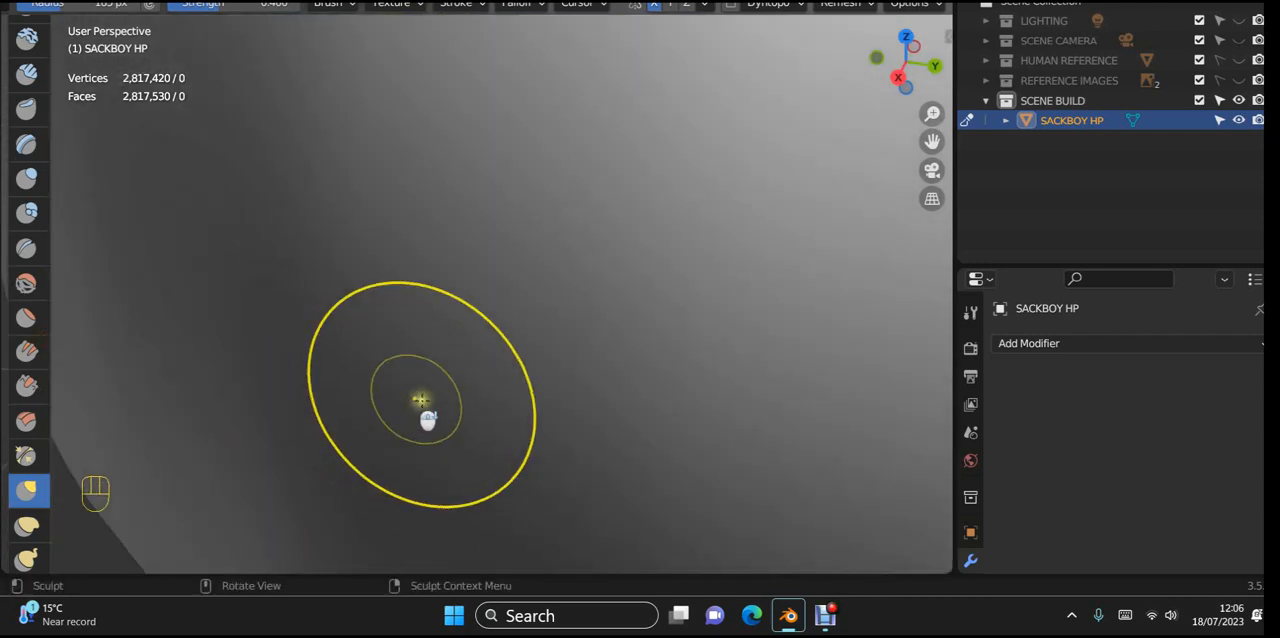
pyautogui.moveTo(502, 377); pyautogui.dragTo(320, 263, button='middle')
pyautogui.keyDown('shift'); pyautogui.moveTo(606, 326); pyautogui.dragTo(328, 217, button='middle'); pyautogui.keyUp('shift')
pyautogui.scroll(3, 338, 276)
pyautogui.keyDown('shift'); pyautogui.moveTo(478, 346); pyautogui.dragTo(871, 23, button='middle'); pyautogui.keyUp('shift')
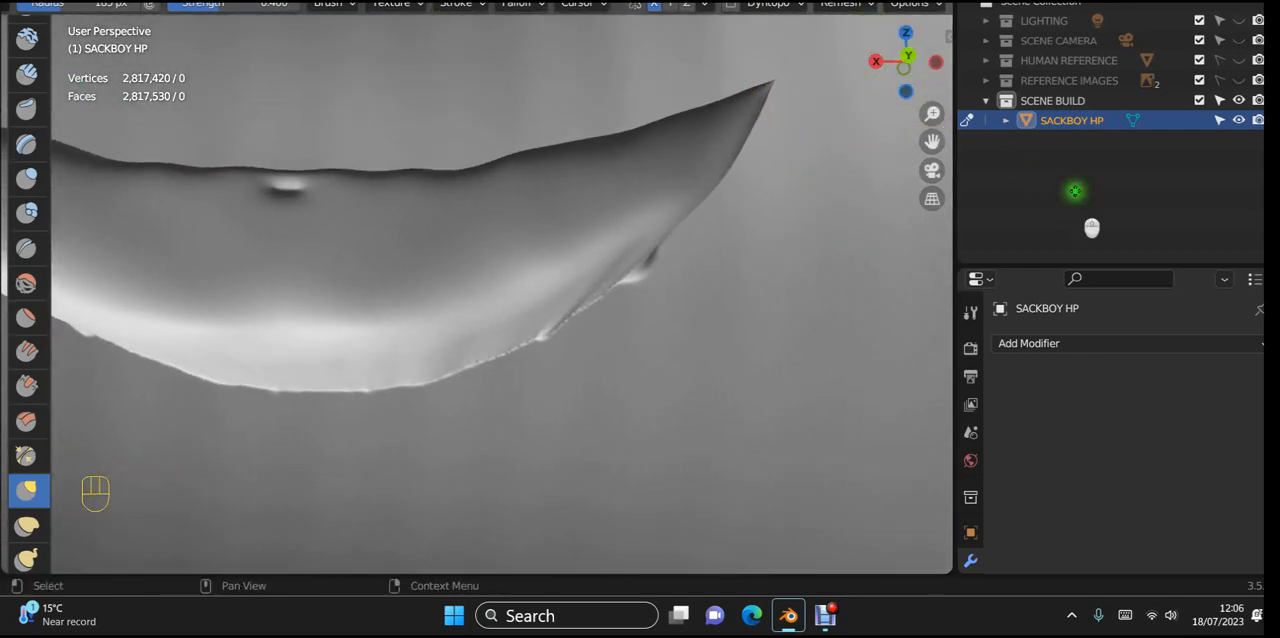
pyautogui.moveTo(838, 281); pyautogui.dragTo(667, 136, button='middle')
pyautogui.keyDown('shift'); pyautogui.moveTo(735, 295); pyautogui.dragTo(727, 289); pyautogui.keyUp('shift')
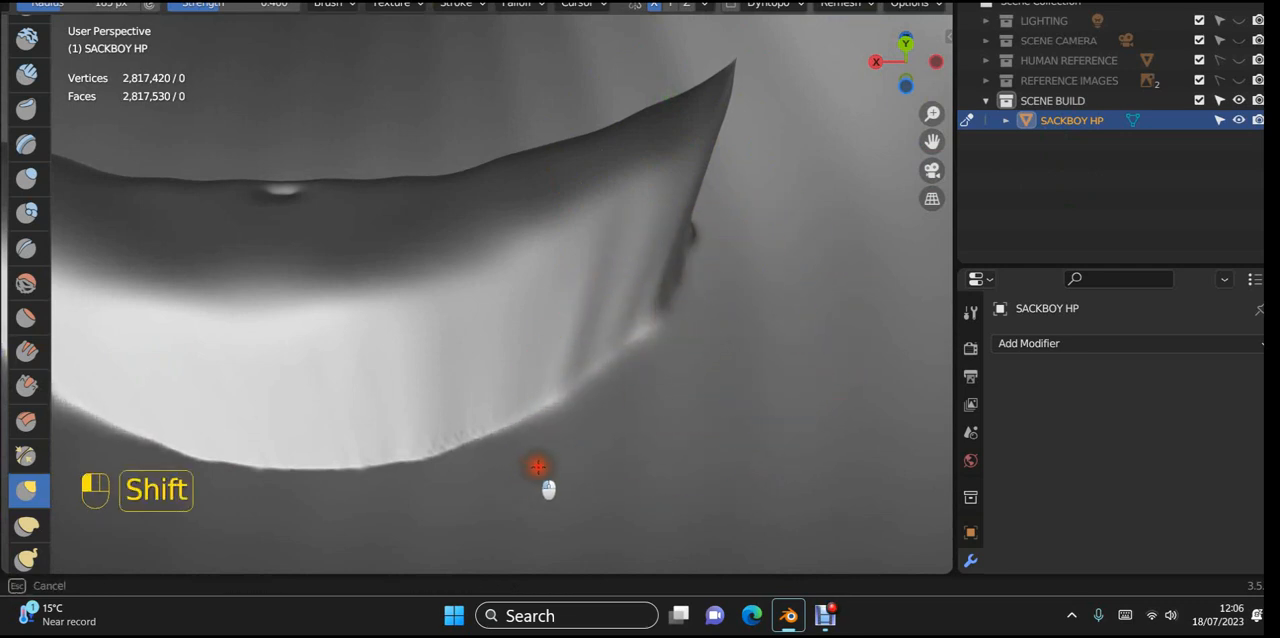
pyautogui.moveTo(340, 491)
pyautogui.keyDown('shift'); pyautogui.mouseDown()
pyautogui.moveTo(748, 145)
pyautogui.moveTo(585, 396)
pyautogui.mouseUp(); pyautogui.keyUp('shift')
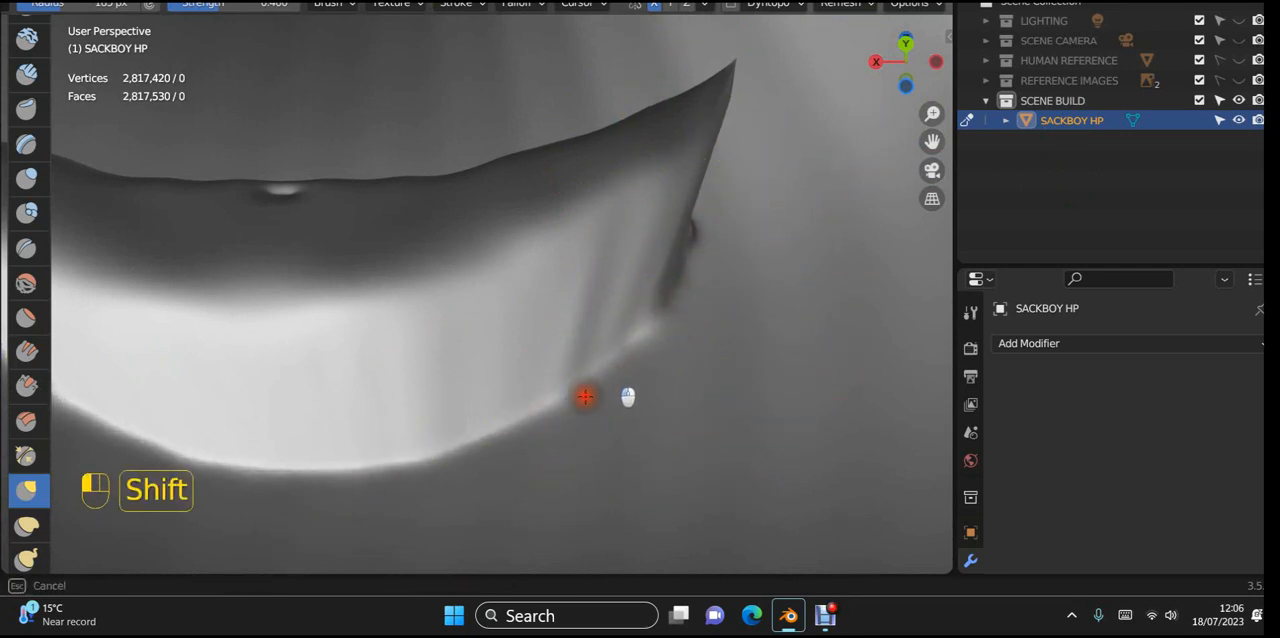
pyautogui.keyDown('shift'); pyautogui.moveTo(635, 347); pyautogui.dragTo(759, 213); pyautogui.keyUp('shift')
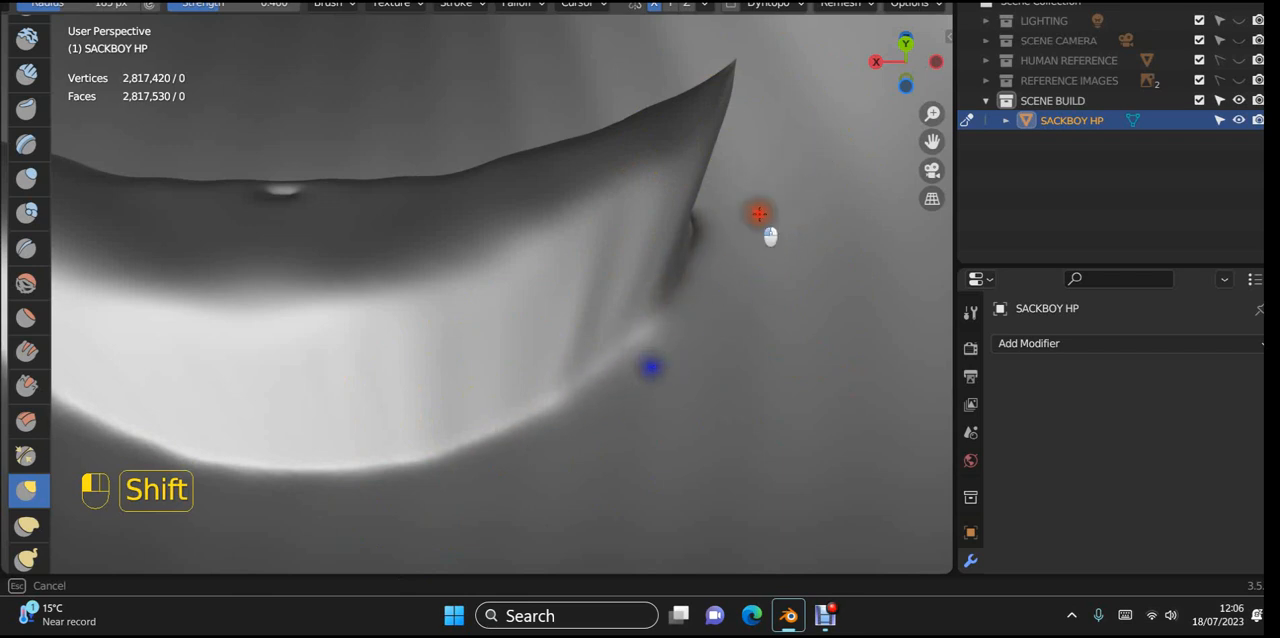
pyautogui.keyDown('shift'); pyautogui.moveTo(629, 373); pyautogui.dragTo(493, 486); pyautogui.keyUp('shift')
# Step: Soften the remaining roughness along the cavity's lower edge inside the head, working from an angled side view
pyautogui.scroll(2, 548, 402)
pyautogui.moveTo(454, 437)
pyautogui.keyDown('shift'); pyautogui.mouseDown(button='middle')
pyautogui.moveTo(537, 460)
pyautogui.moveTo(549, 492)
pyautogui.moveTo(600, 484)
pyautogui.mouseUp(button='middle'); pyautogui.keyUp('shift')
pyautogui.scroll(-3, 538, 462)
pyautogui.keyDown('shift'); pyautogui.moveTo(332, 394); pyautogui.dragTo(646, 407, button='middle'); pyautogui.keyUp('shift')
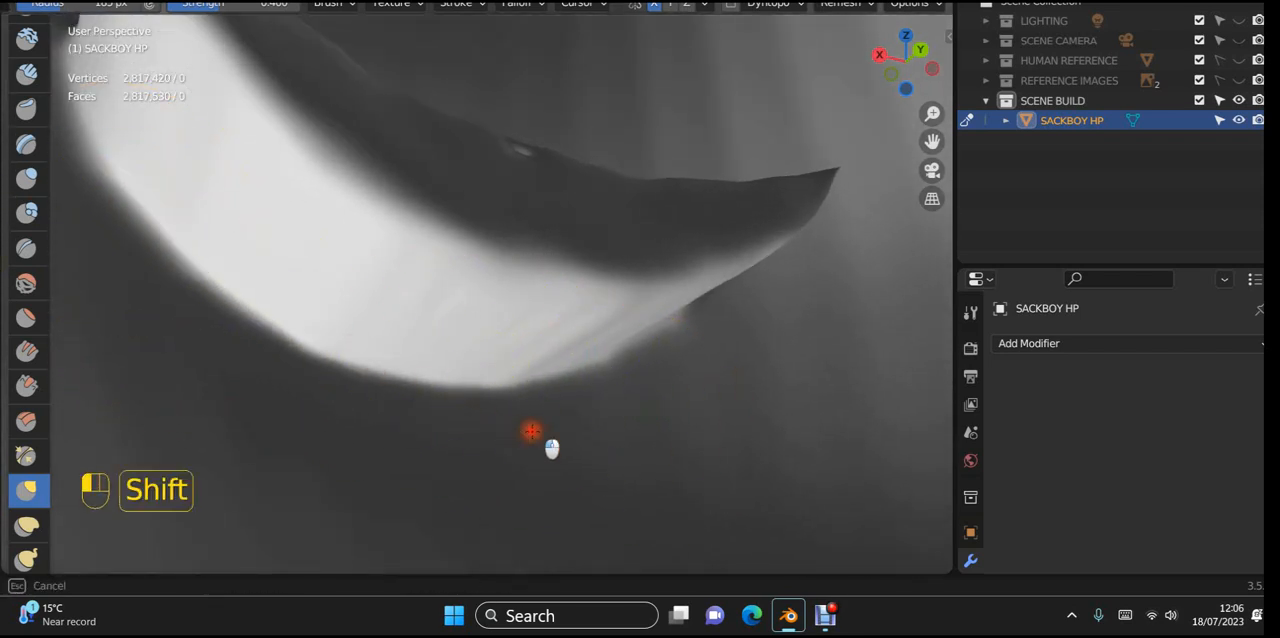
pyautogui.keyDown('shift'); pyautogui.moveTo(551, 448); pyautogui.dragTo(332, 362); pyautogui.keyUp('shift')
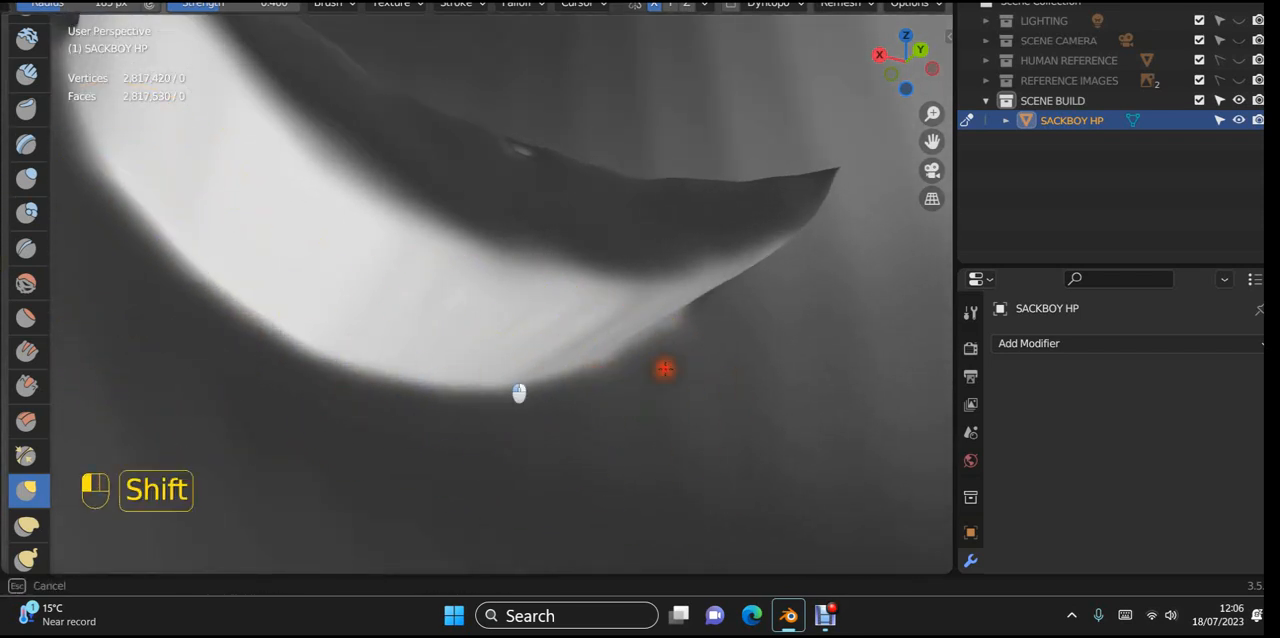
# Step: Change the viewport's MatCap to the shiny metallic sphere to reveal surface imperfections
pyautogui.scroll(-10, 30, 170)
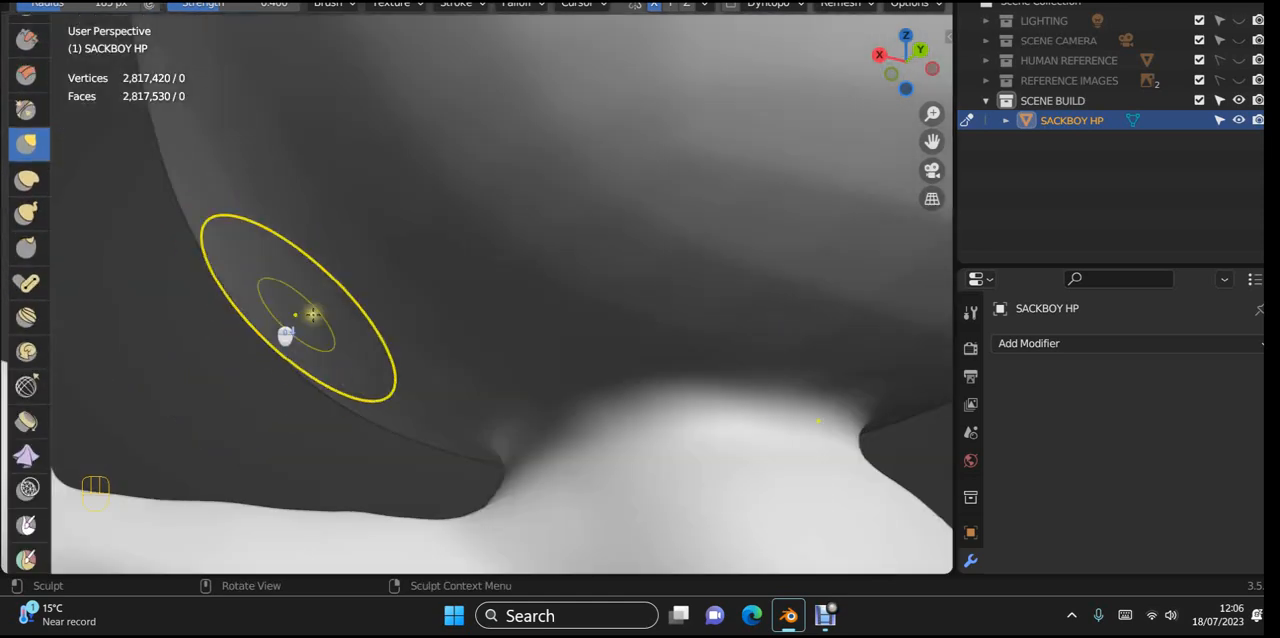
pyautogui.moveTo(313, 314); pyautogui.dragTo(461, 320, button='middle')
pyautogui.moveTo(583, 279)
pyautogui.mouseDown(button='middle')
pyautogui.moveTo(700, 274)
pyautogui.moveTo(783, 363)
pyautogui.moveTo(748, 390)
pyautogui.moveTo(656, 408)
pyautogui.mouseUp(button='middle')
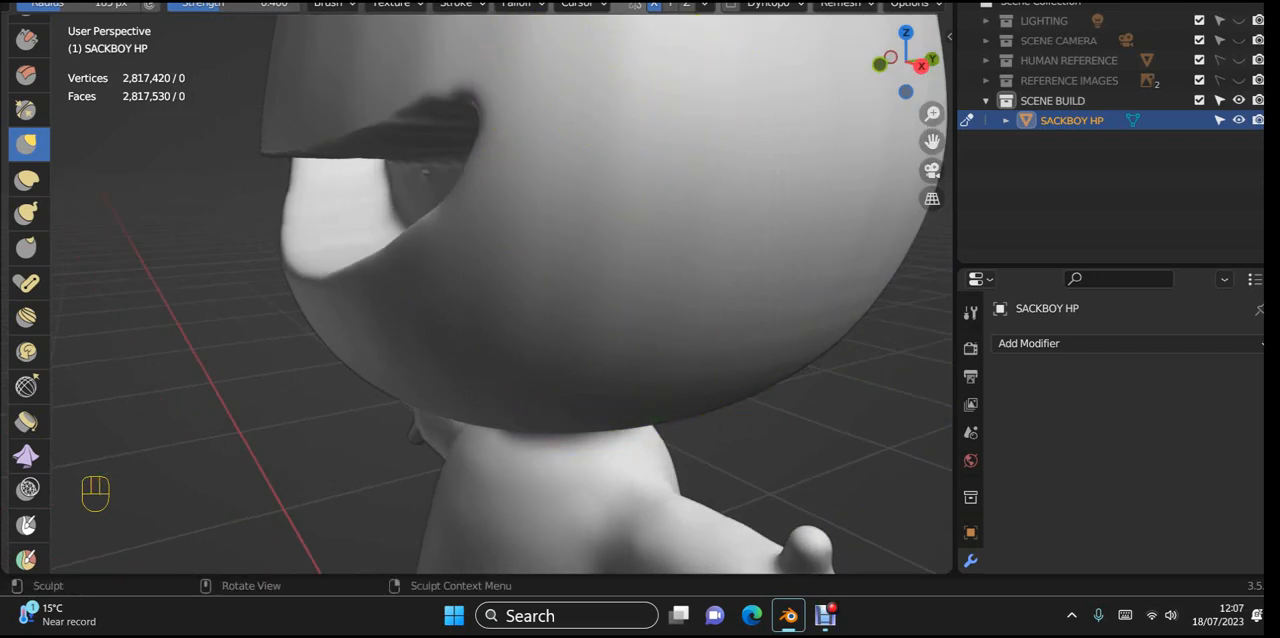
pyautogui.click(941, 1)
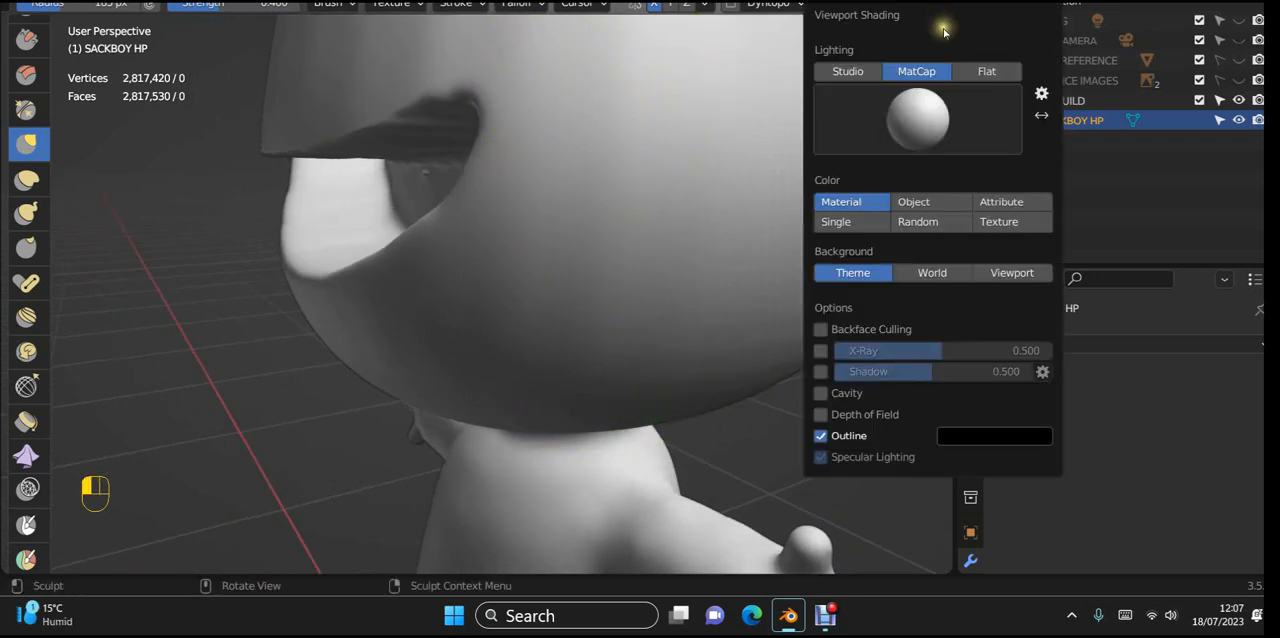
pyautogui.click(920, 112)
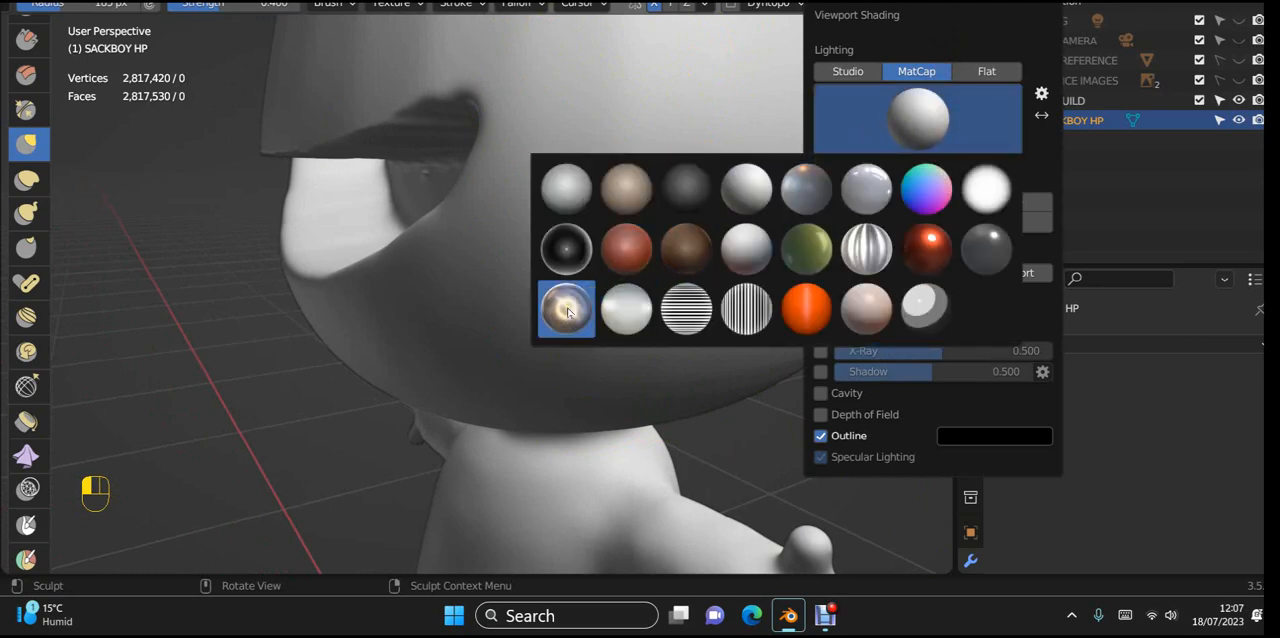
pyautogui.click(567, 312)
# Step: Smooth the bumps and the small dent along the ridge of the mouth cavity's reverse side inside the head
pyautogui.moveTo(520, 250)
pyautogui.mouseDown(button='middle')
pyautogui.moveTo(491, 200)
pyautogui.moveTo(646, 177)
pyautogui.moveTo(706, 194)
pyautogui.moveTo(677, 237)
pyautogui.moveTo(449, 266)
pyautogui.moveTo(480, 229)
pyautogui.moveTo(563, 234)
pyautogui.moveTo(464, 212)
pyautogui.moveTo(249, 215)
pyautogui.moveTo(265, 192)
pyautogui.mouseUp(button='middle')
pyautogui.scroll(8, 272, 180)
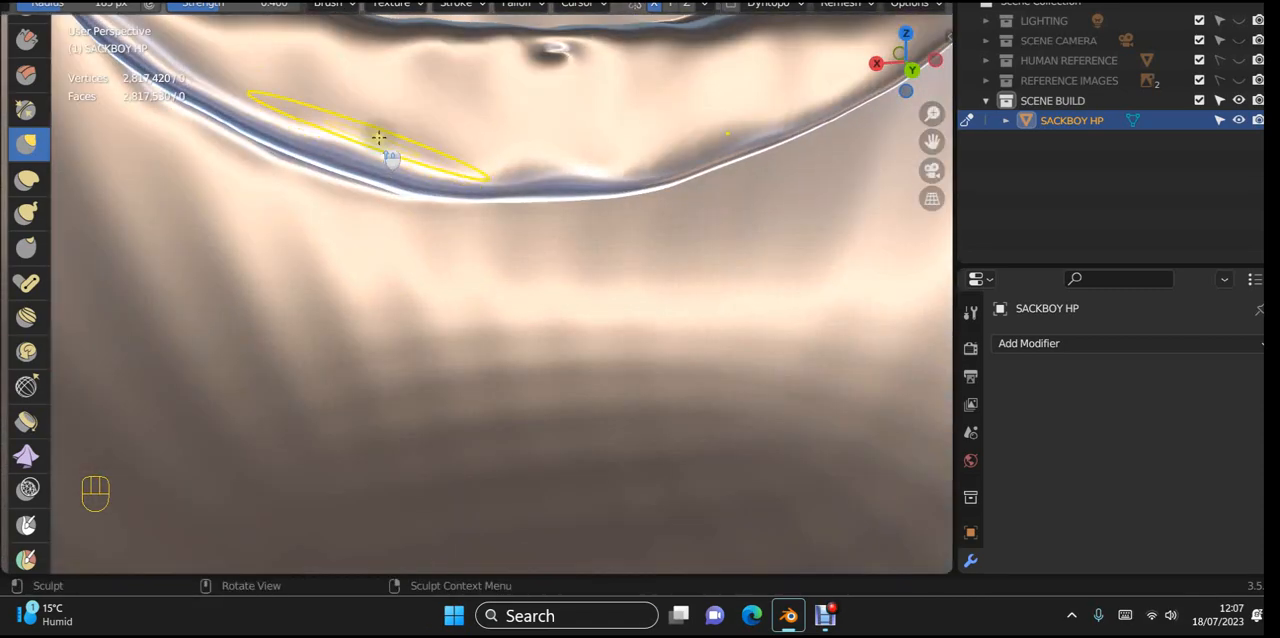
pyautogui.moveTo(379, 138)
pyautogui.mouseDown(button='middle')
pyautogui.moveTo(369, 180)
pyautogui.moveTo(189, 334)
pyautogui.moveTo(351, 314)
pyautogui.moveTo(320, 331)
pyautogui.mouseUp(button='middle')
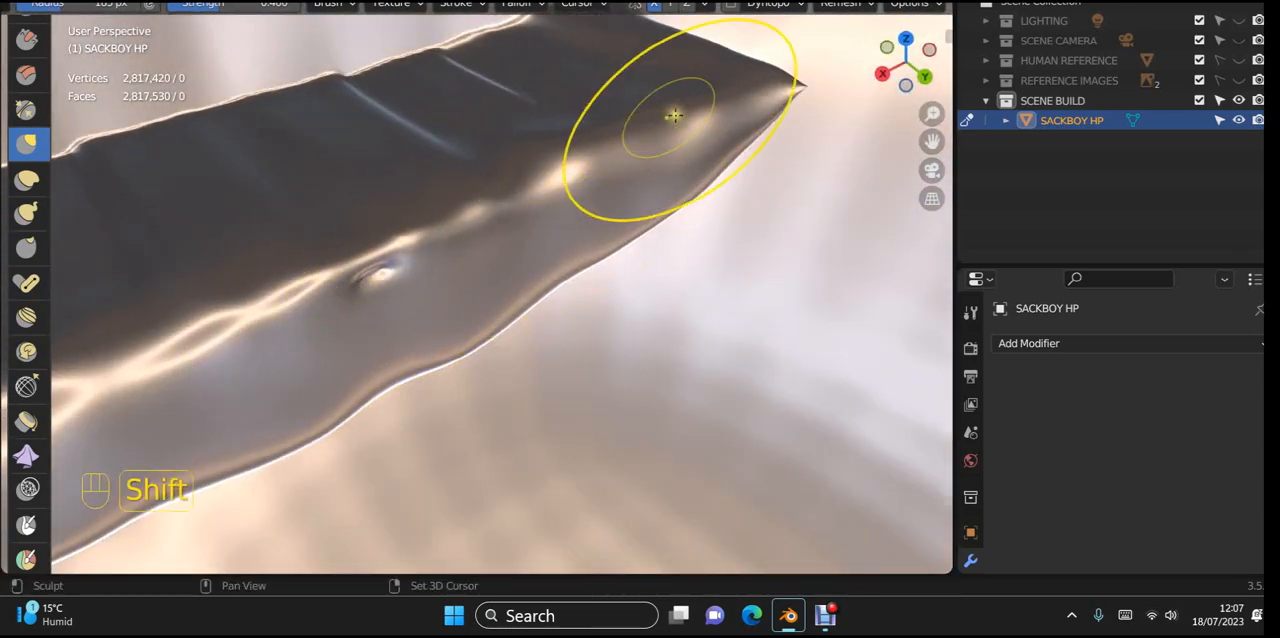
pyautogui.keyDown('shift'); pyautogui.moveTo(688, 112); pyautogui.dragTo(314, 250); pyautogui.keyUp('shift')
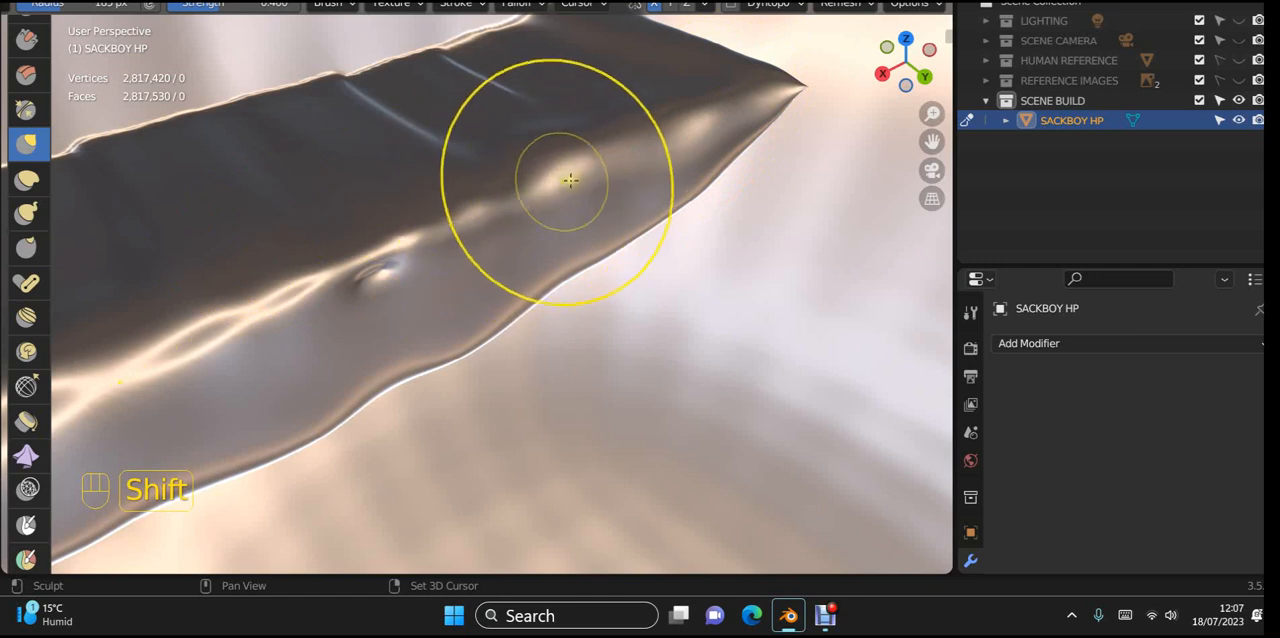
pyautogui.keyDown('shift'); pyautogui.moveTo(570, 181); pyautogui.dragTo(63, 357); pyautogui.keyUp('shift')
pyautogui.moveTo(850, 98)
pyautogui.keyDown('shift'); pyautogui.mouseDown()
pyautogui.moveTo(657, 144)
pyautogui.moveTo(160, 350)
pyautogui.mouseUp(); pyautogui.keyUp('shift')
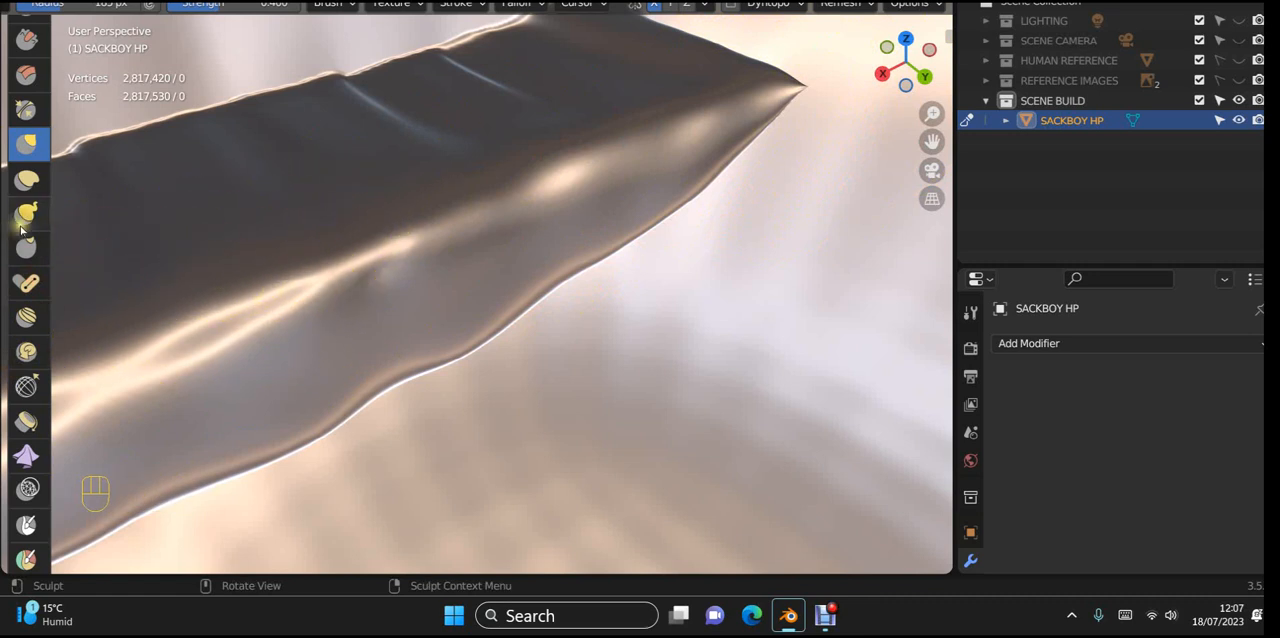
pyautogui.scroll(2, 35, 208)
pyautogui.scroll(1, 33, 200)
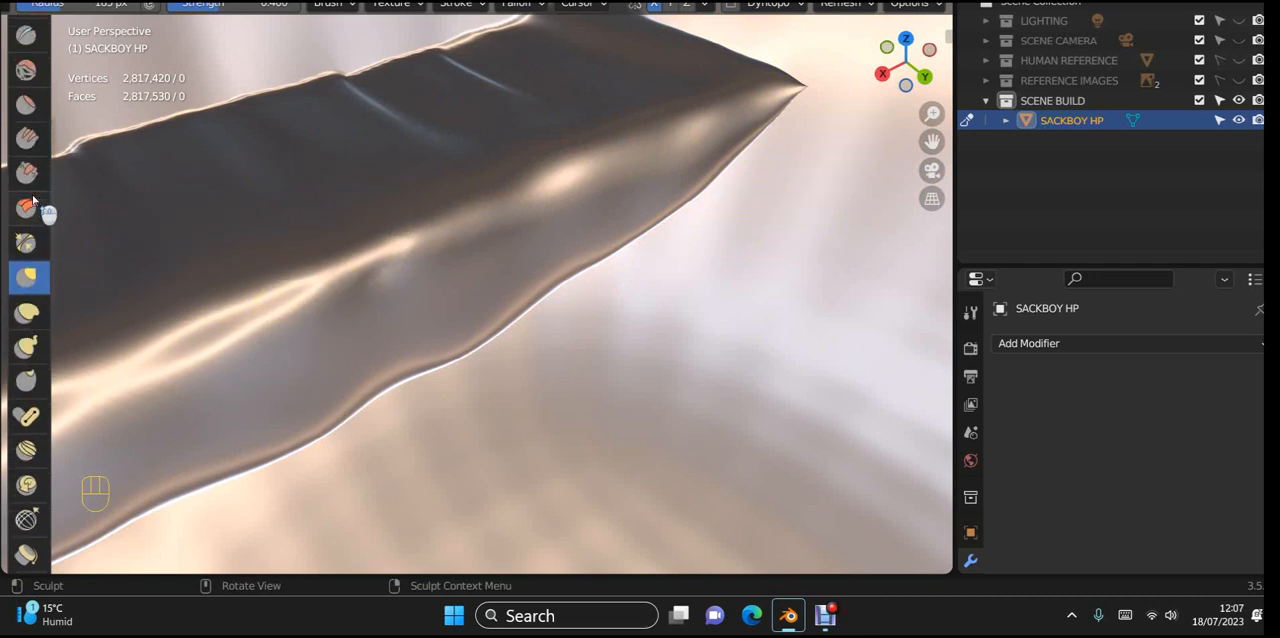
# Step: Sharpen the ridge along the mouth cavity's reverse side, out to its pointed corner, with inverted Crease brush strokes
pyautogui.scroll(3, 29, 194)
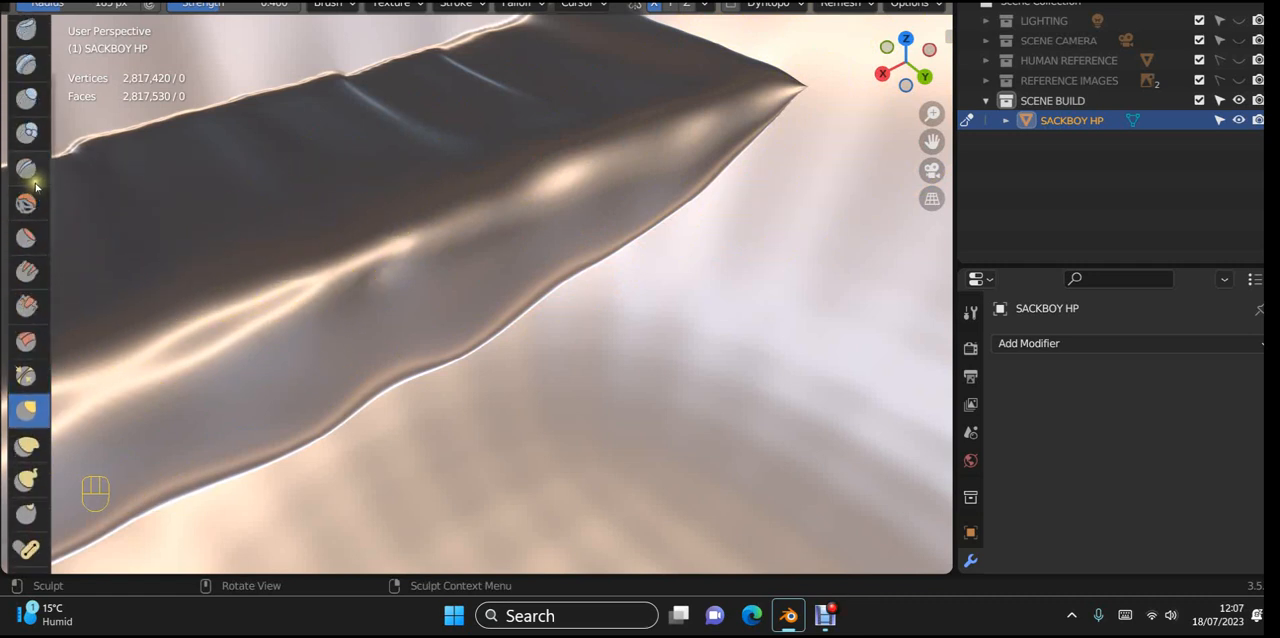
pyautogui.click(25, 168)
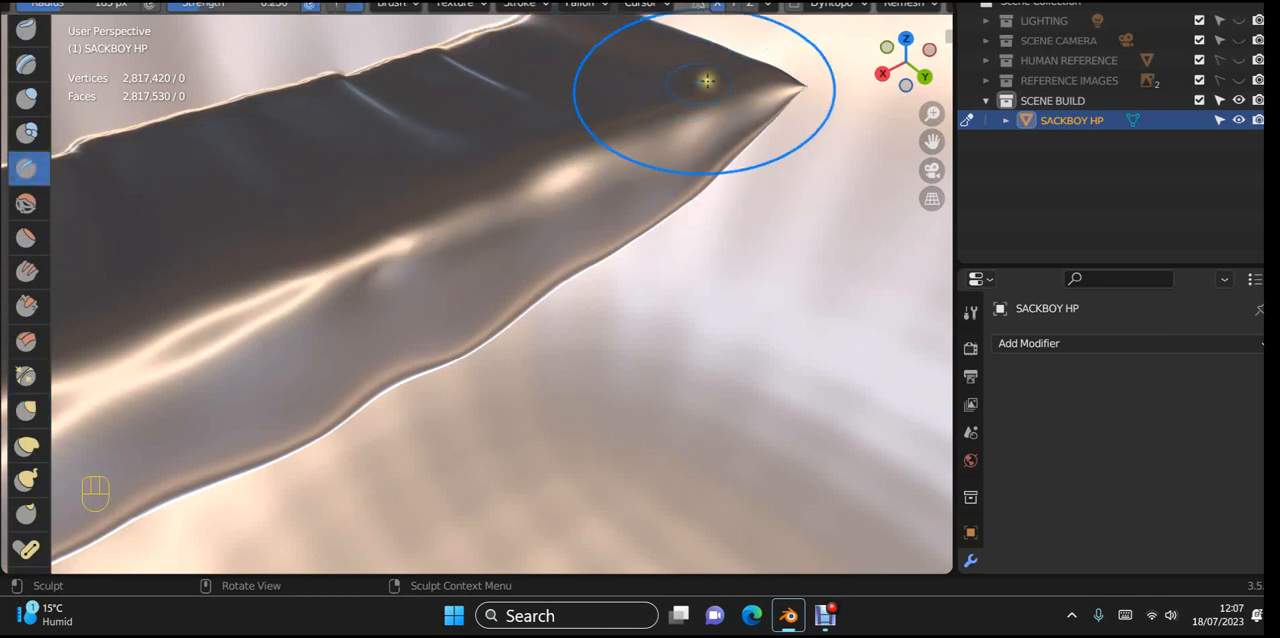
pyautogui.keyDown('ctrl'); pyautogui.moveTo(791, 60); pyautogui.dragTo(746, 91); pyautogui.keyUp('ctrl')
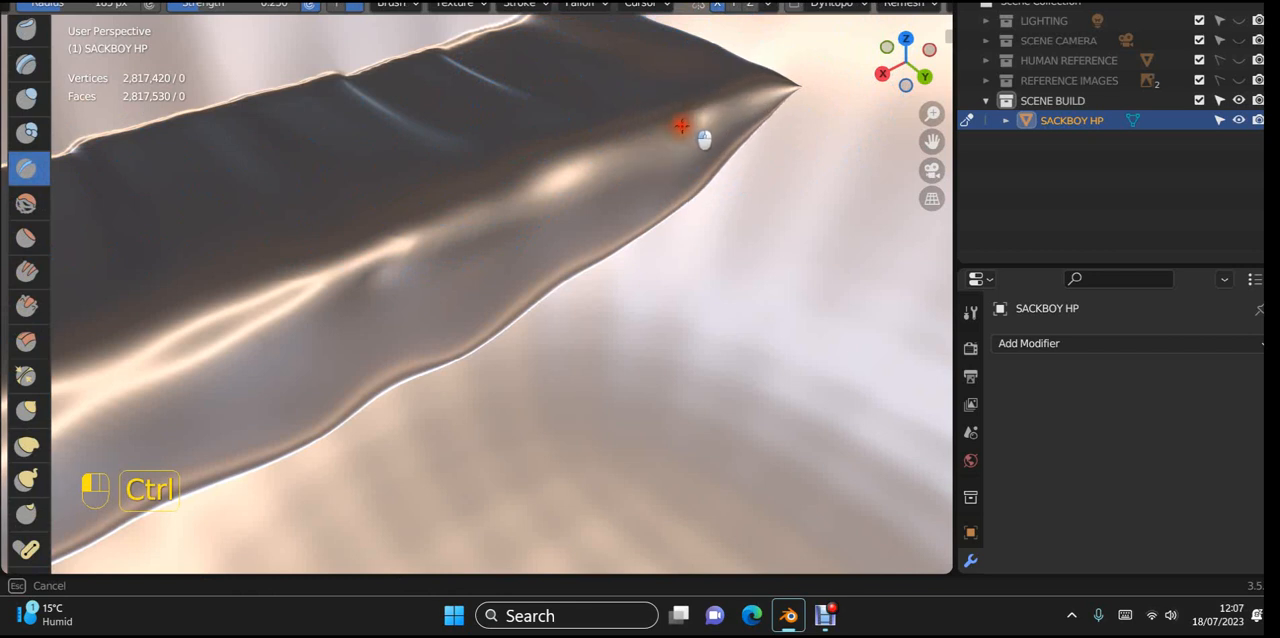
pyautogui.moveTo(681, 125)
pyautogui.keyDown('ctrl'); pyautogui.mouseDown()
pyautogui.moveTo(423, 240)
pyautogui.moveTo(87, 343)
pyautogui.mouseUp(); pyautogui.keyUp('ctrl')
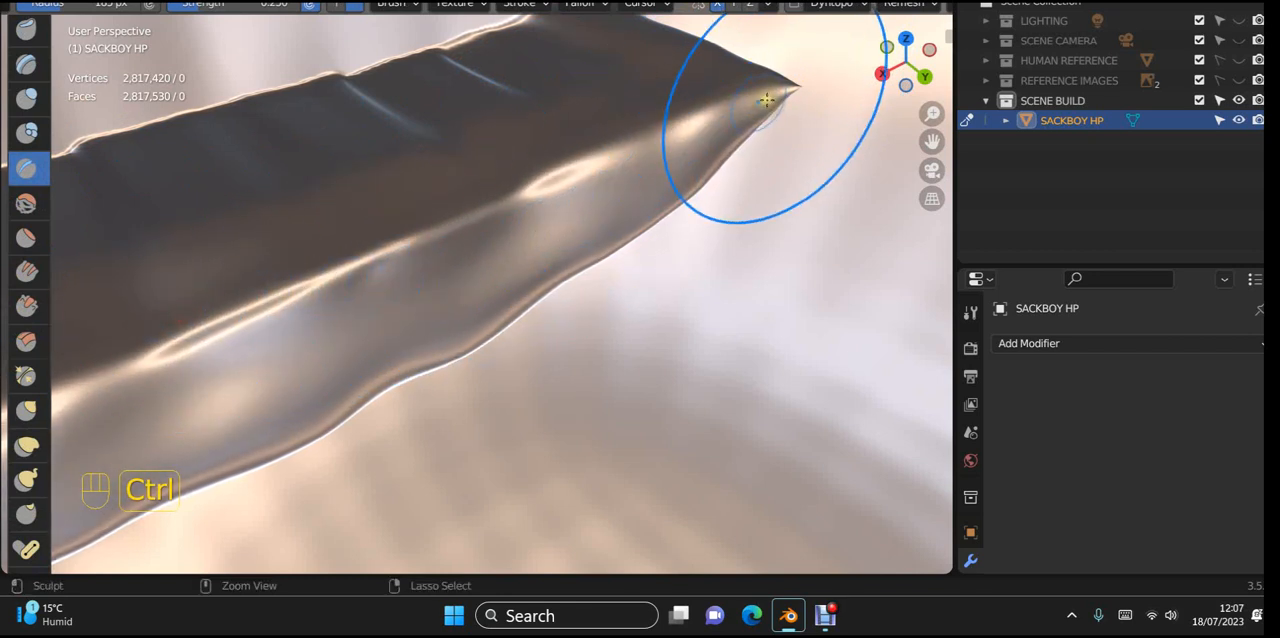
# Step: Work the inverted Crease brush along the curved lower edge of the mouth cavity's reverse side from behind
pyautogui.scroll(-2, 210, 322)
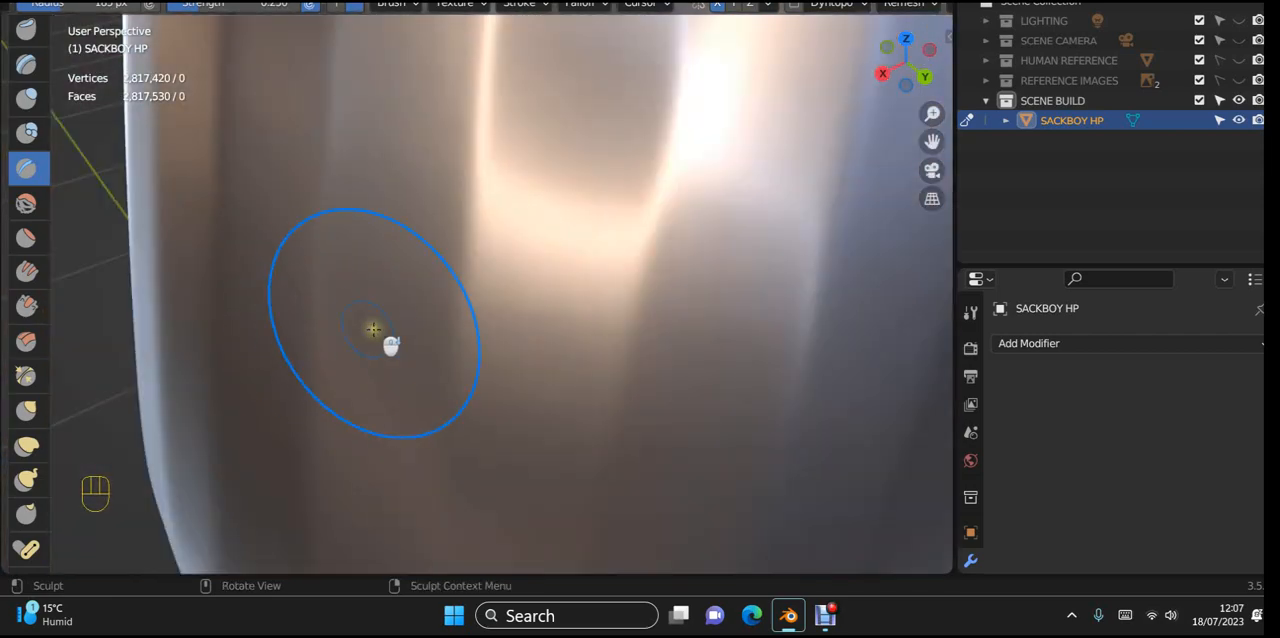
pyautogui.moveTo(373, 329); pyautogui.dragTo(580, 350, button='middle')
pyautogui.scroll(4, 714, 211)
pyautogui.keyDown('ctrl'); pyautogui.moveTo(467, 258); pyautogui.dragTo(210, 270); pyautogui.keyUp('ctrl')
pyautogui.keyDown('ctrl'); pyautogui.moveTo(540, 250); pyautogui.dragTo(177, 275); pyautogui.keyUp('ctrl')
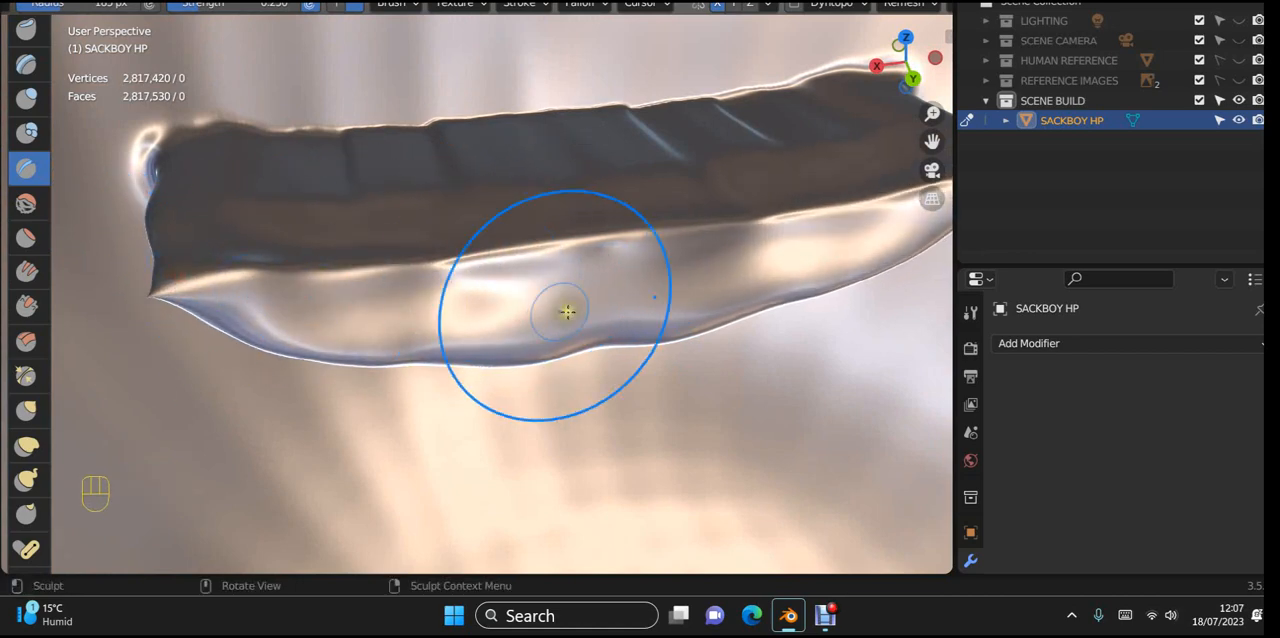
pyautogui.moveTo(567, 312)
pyautogui.mouseDown(button='middle')
pyautogui.moveTo(577, 274)
pyautogui.moveTo(551, 223)
pyautogui.moveTo(458, 232)
pyautogui.mouseUp(button='middle')
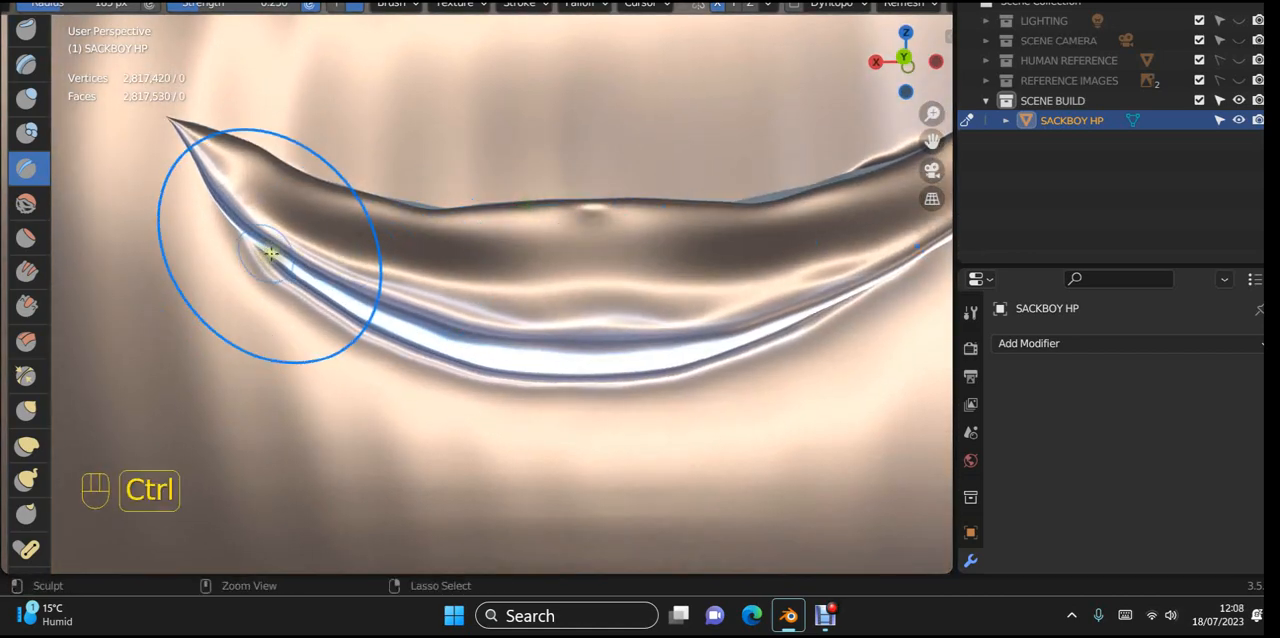
pyautogui.keyDown('ctrl'); pyautogui.moveTo(270, 254); pyautogui.dragTo(402, 284); pyautogui.keyUp('ctrl')
# Step: Build up the grooved upper edge of the mouth cavity's reverse side with a resized Draw brush
pyautogui.moveTo(865, 292); pyautogui.dragTo(26, 410, button='middle')
pyautogui.scroll(-8, 189, 337)
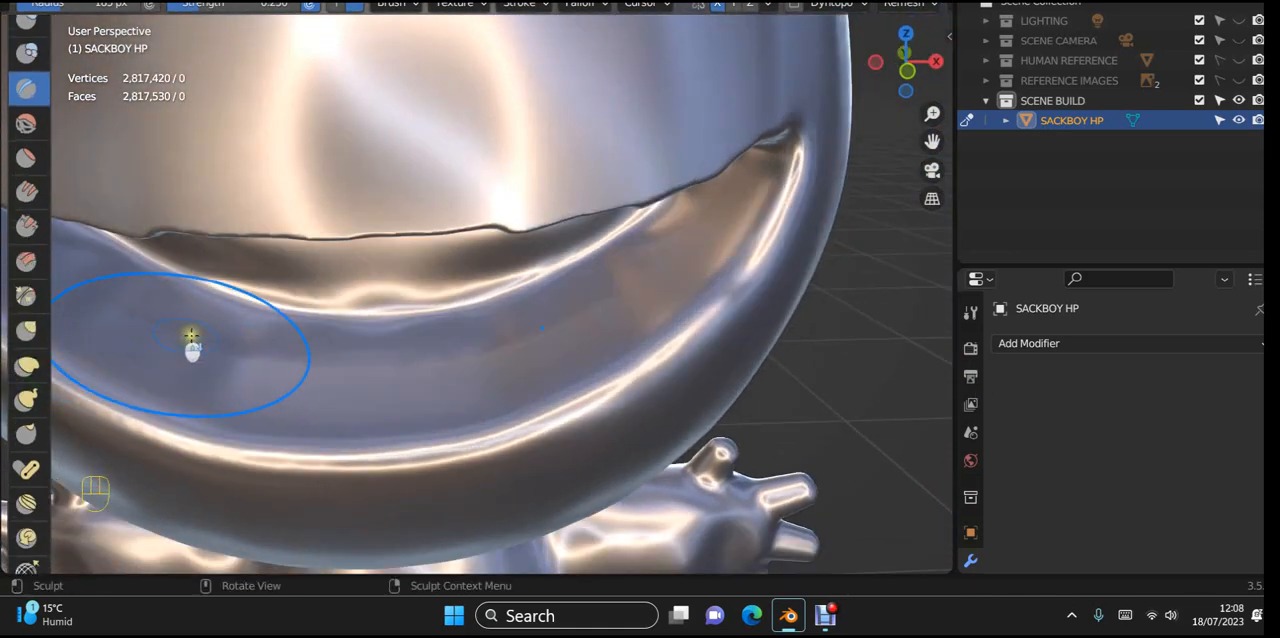
pyautogui.moveTo(543, 351); pyautogui.dragTo(240, 394, button='middle')
pyautogui.scroll(6, 617, 282)
pyautogui.scroll(4, 241, 393)
pyautogui.keyDown('shift'); pyautogui.moveTo(387, 269); pyautogui.dragTo(391, 428, button='middle'); pyautogui.keyUp('shift')
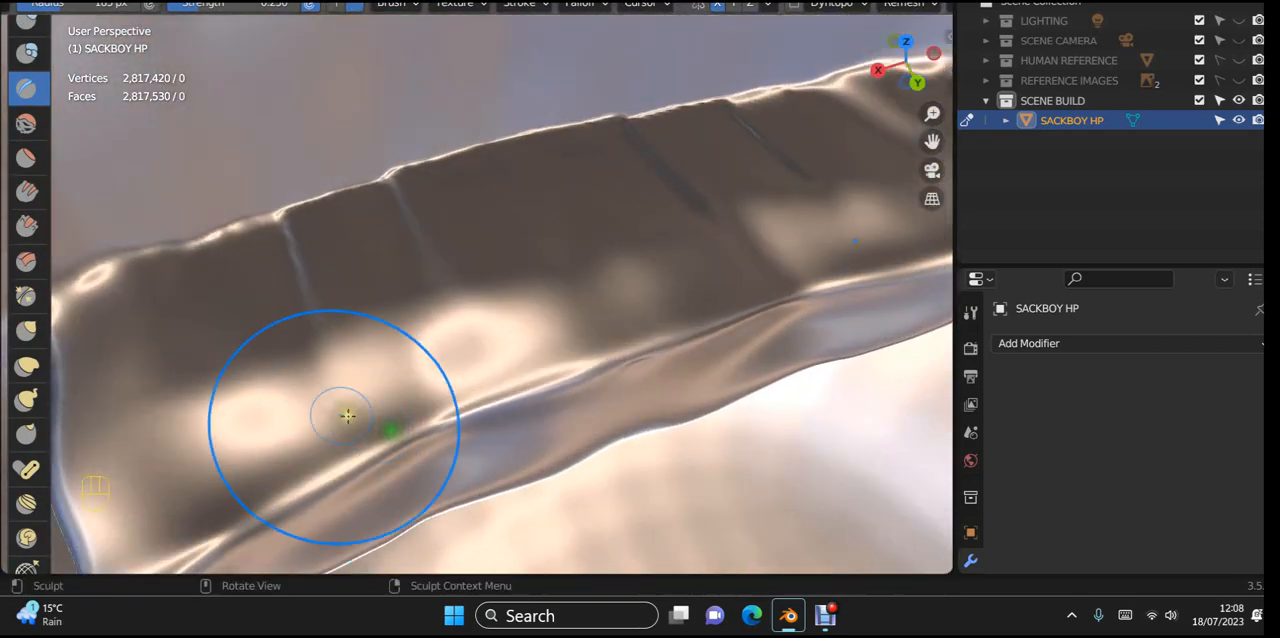
pyautogui.scroll(4, 10, 150)
pyautogui.scroll(1, 8, 148)
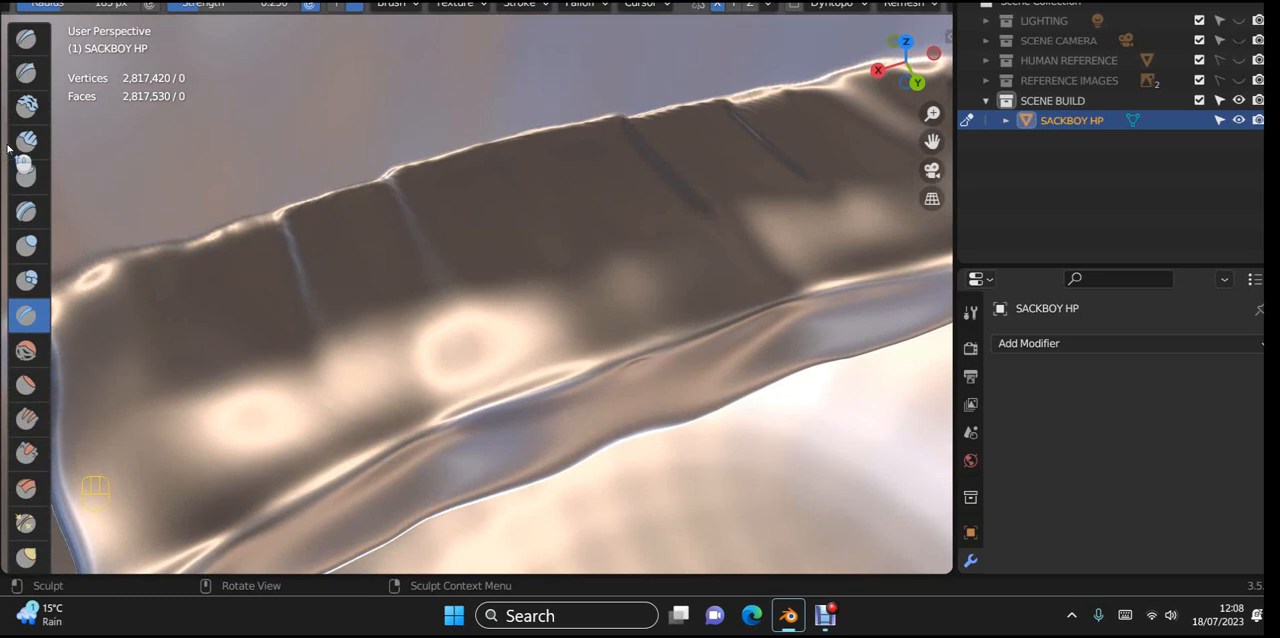
pyautogui.moveTo(374, 198)
pyautogui.mouseDown(button='middle')
pyautogui.moveTo(374, 223)
pyautogui.moveTo(359, 205)
pyautogui.mouseUp(button='middle')
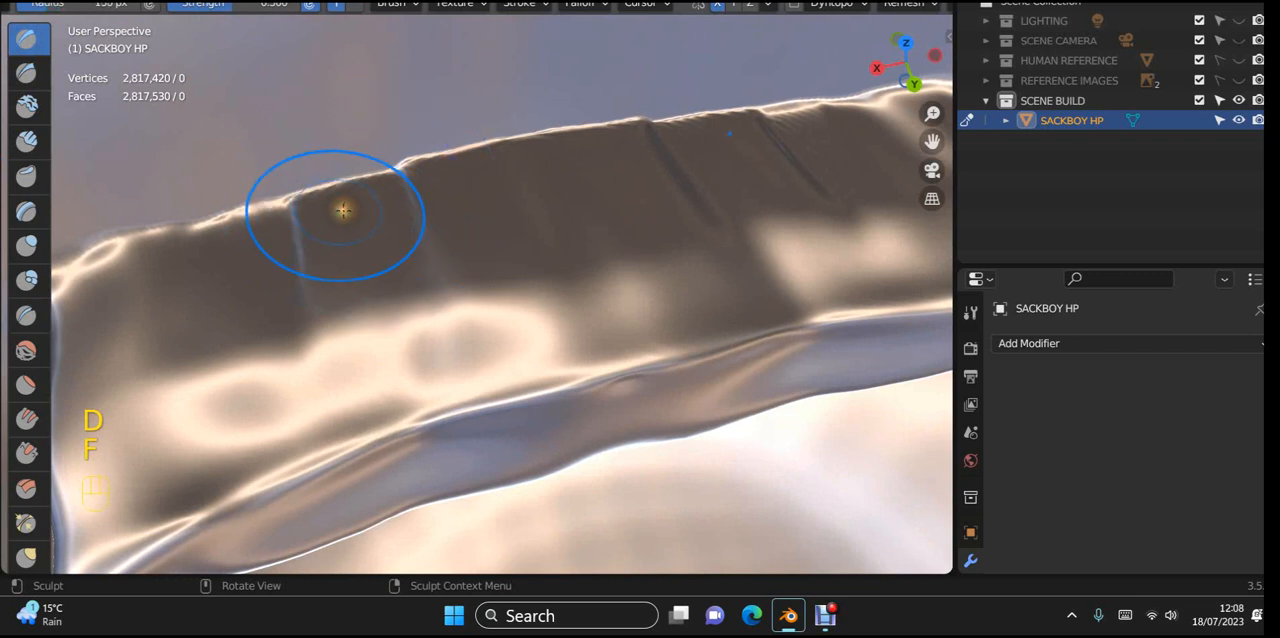
pyautogui.keyDown('shift'); pyautogui.moveTo(522, 123); pyautogui.dragTo(548, 112); pyautogui.keyUp('shift')
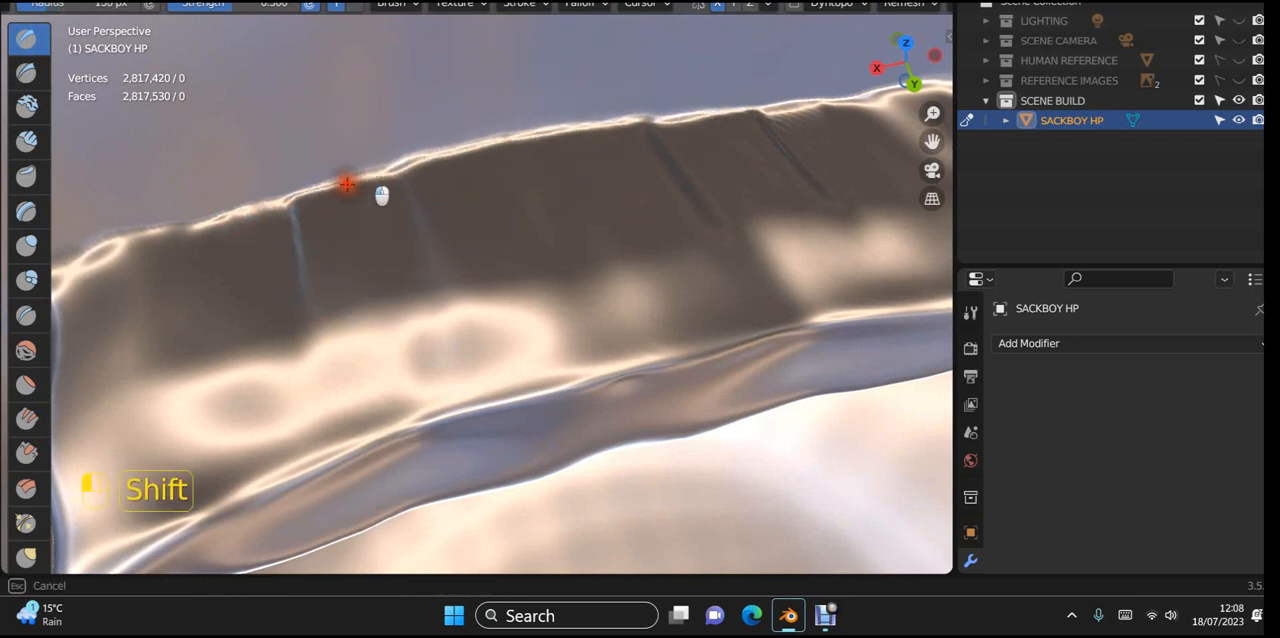
# Step: Smooth the built-up upper edge and the vertical grooves across the cavity's back wall inside the head
pyautogui.moveTo(346, 184)
pyautogui.keyDown('shift'); pyautogui.mouseDown()
pyautogui.moveTo(166, 237)
pyautogui.moveTo(509, 151)
pyautogui.moveTo(220, 217)
pyautogui.moveTo(475, 142)
pyautogui.moveTo(30, 288)
pyautogui.moveTo(100, 260)
pyautogui.moveTo(424, 210)
pyautogui.mouseUp(); pyautogui.keyUp('shift')
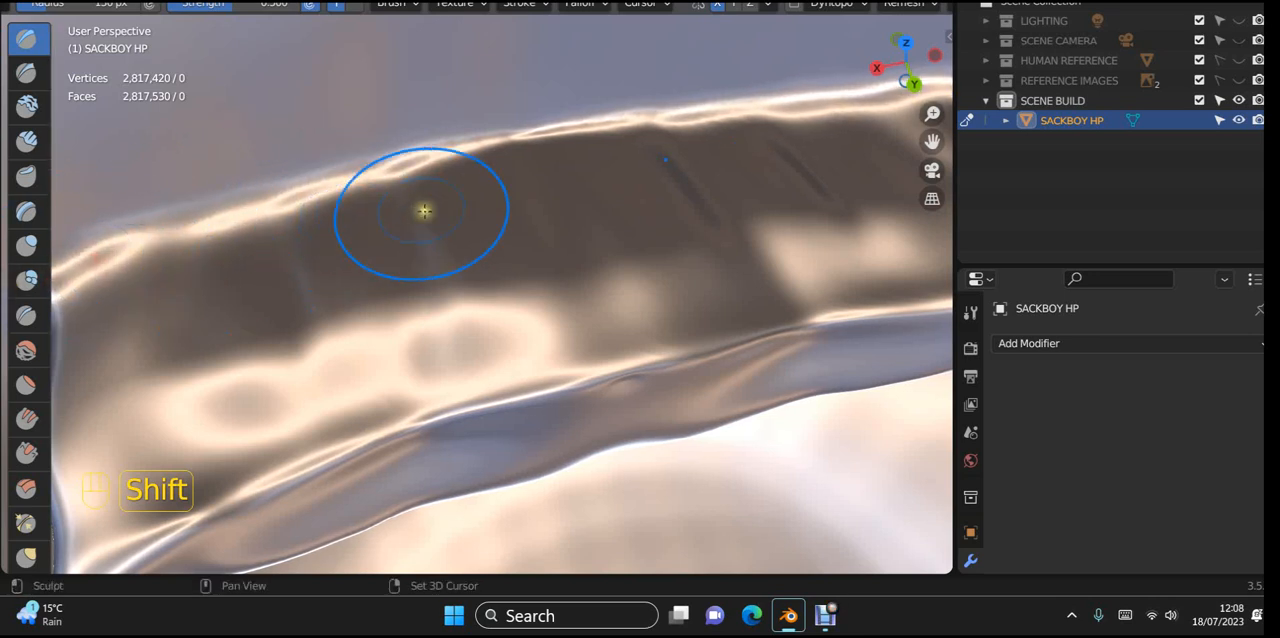
pyautogui.keyDown('shift'); pyautogui.moveTo(424, 211); pyautogui.dragTo(260, 271, button='middle'); pyautogui.keyUp('shift')
pyautogui.moveTo(192, 222)
pyautogui.keyDown('shift'); pyautogui.mouseDown()
pyautogui.moveTo(611, 154)
pyautogui.moveTo(575, 174)
pyautogui.moveTo(240, 223)
pyautogui.moveTo(357, 174)
pyautogui.moveTo(209, 206)
pyautogui.moveTo(5, 350)
pyautogui.mouseUp(); pyautogui.keyUp('shift')
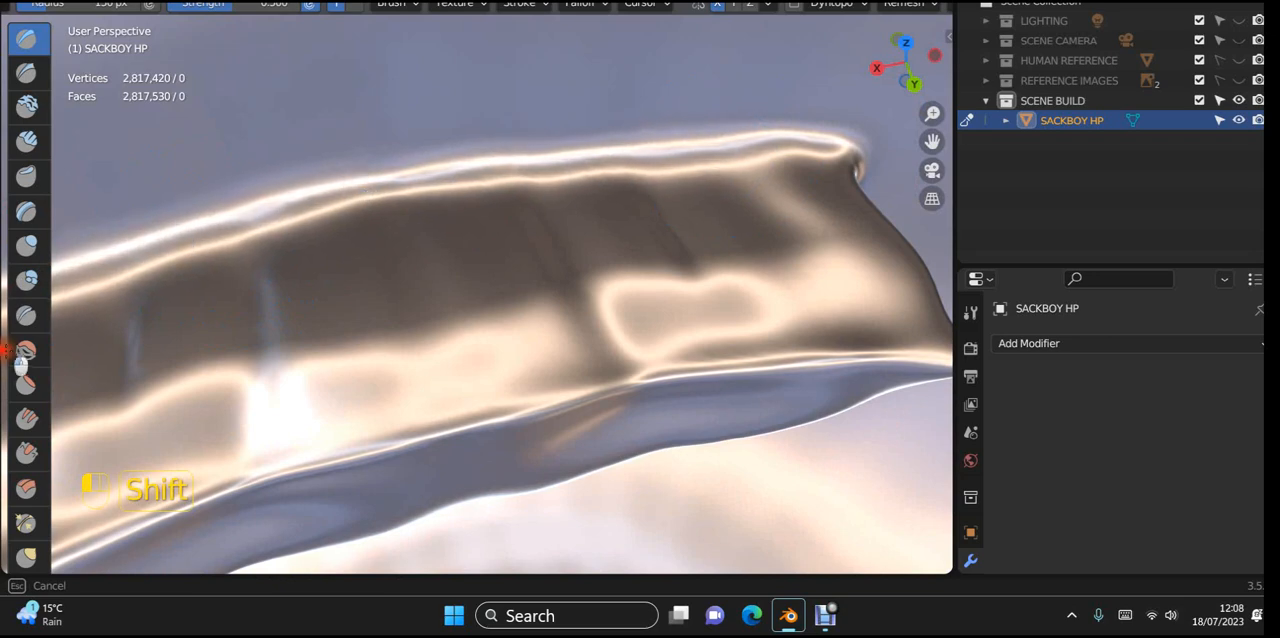
pyautogui.scroll(-2, 285, 349)
pyautogui.keyDown('shift'); pyautogui.moveTo(394, 337); pyautogui.dragTo(636, 250, button='middle'); pyautogui.keyUp('shift')
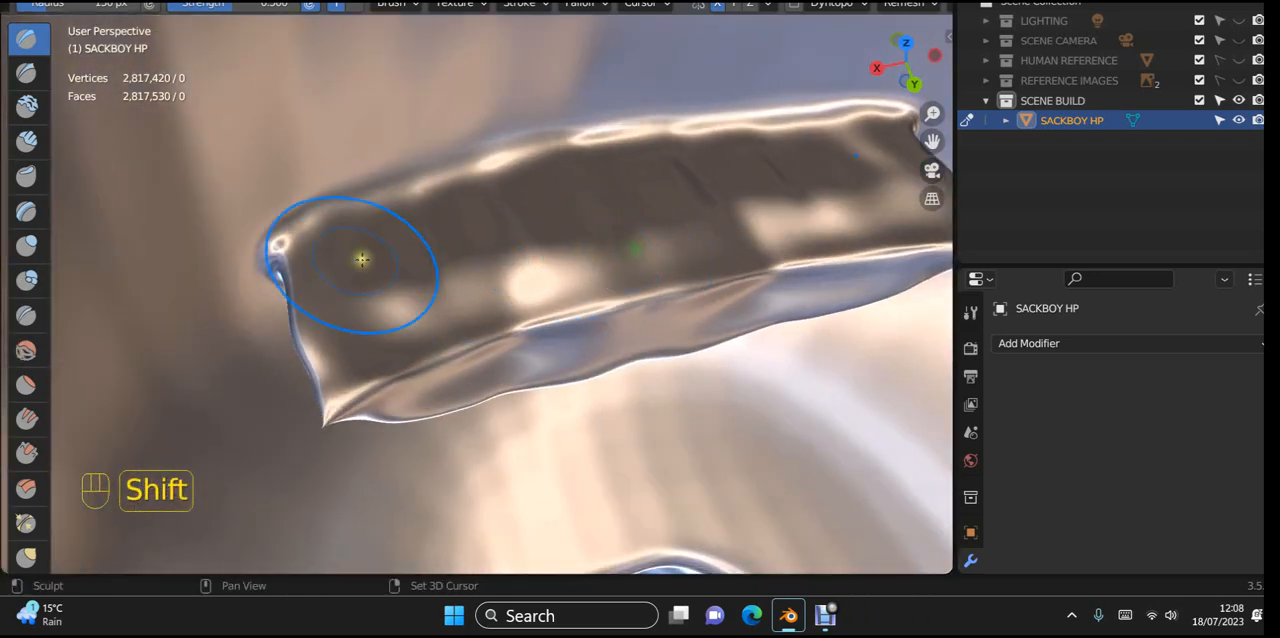
# Step: Smooth the pinched upper corner where the mouth cavity's reverse side meets the head's inner shell
pyautogui.keyDown('shift'); pyautogui.moveTo(267, 255); pyautogui.dragTo(257, 268); pyautogui.keyUp('shift')
pyautogui.scroll(3, 360, 303)
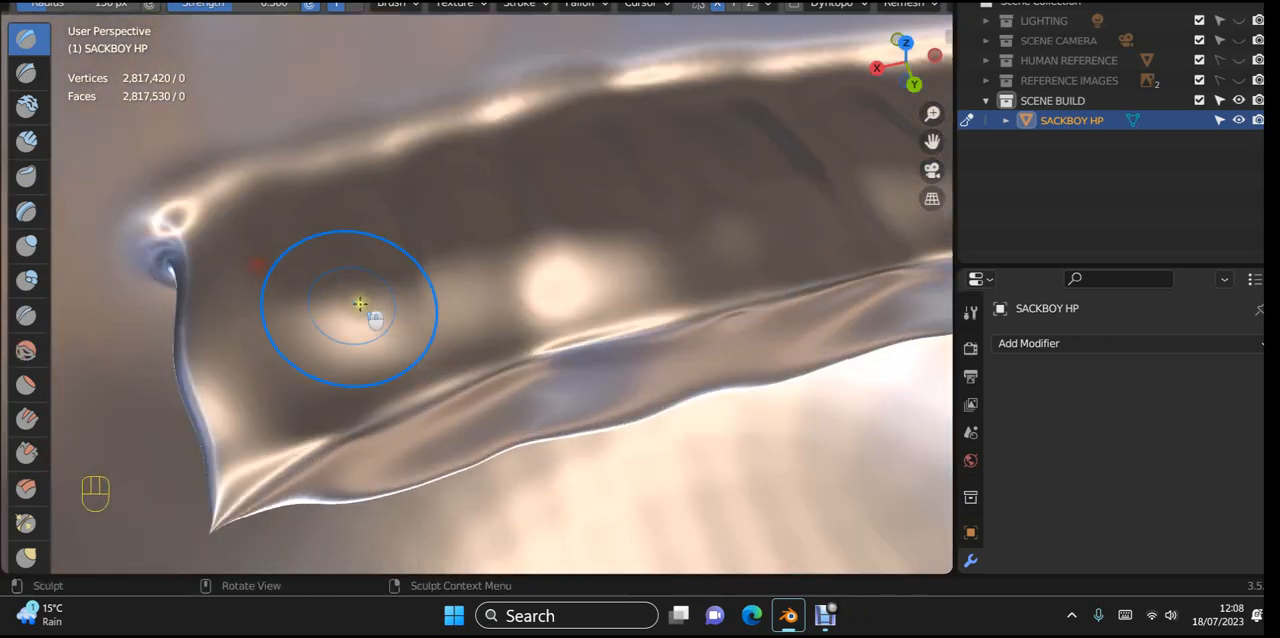
pyautogui.keyDown('shift'); pyautogui.moveTo(335, 300); pyautogui.dragTo(643, 289, button='middle'); pyautogui.keyUp('shift')
pyautogui.scroll(3, 627, 287)
pyautogui.keyDown('shift'); pyautogui.moveTo(483, 194); pyautogui.dragTo(373, 153); pyautogui.keyUp('shift')
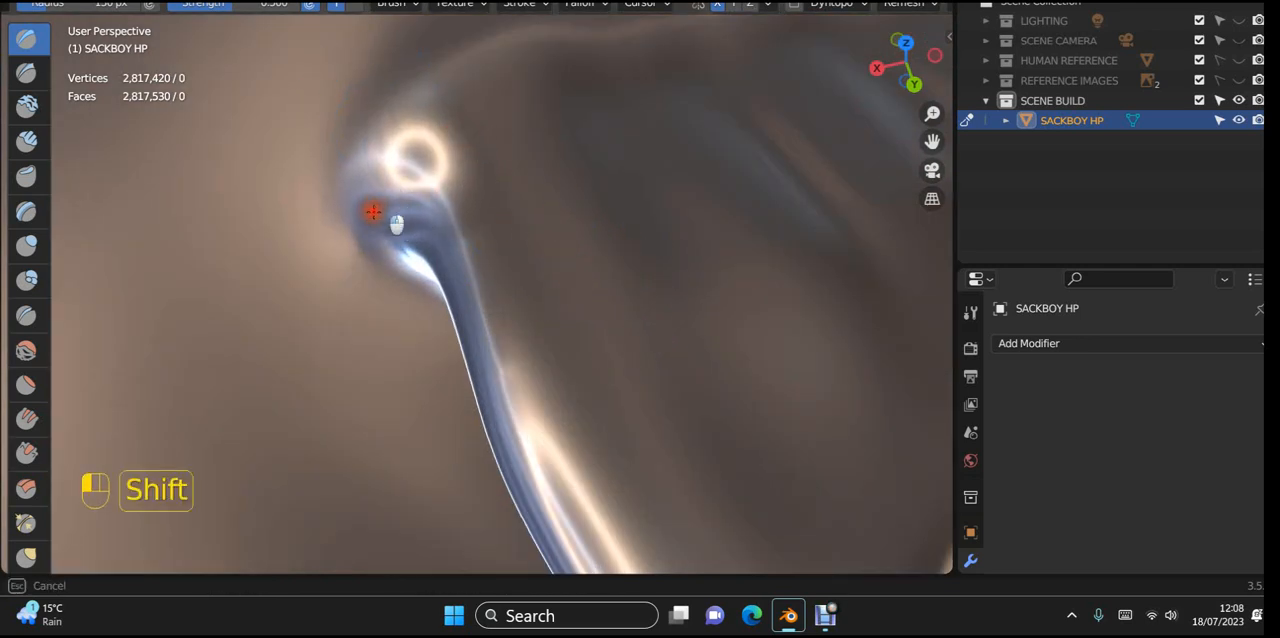
pyautogui.keyDown('shift'); pyautogui.moveTo(327, 219); pyautogui.dragTo(371, 213); pyautogui.keyUp('shift')
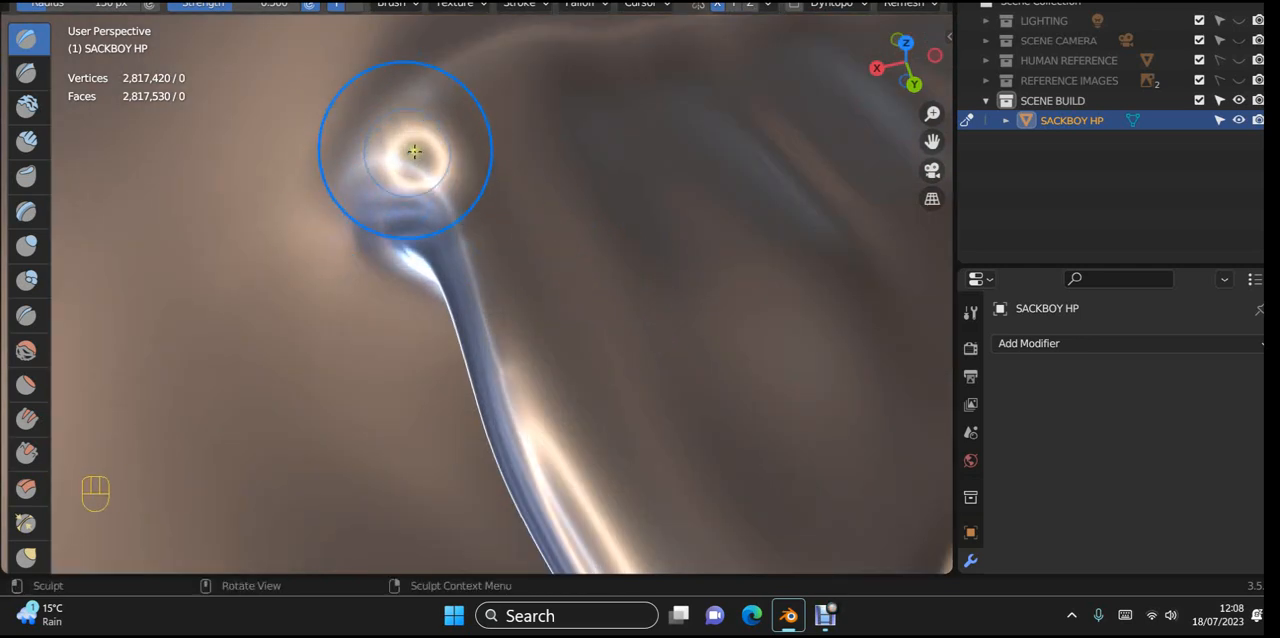
pyautogui.moveTo(414, 143)
pyautogui.keyDown('shift'); pyautogui.mouseDown()
pyautogui.moveTo(409, 200)
pyautogui.moveTo(425, 212)
pyautogui.mouseUp(); pyautogui.keyUp('shift')
pyautogui.moveTo(480, 286)
pyautogui.mouseDown(button='middle')
pyautogui.moveTo(489, 233)
pyautogui.moveTo(507, 250)
pyautogui.mouseUp(button='middle')
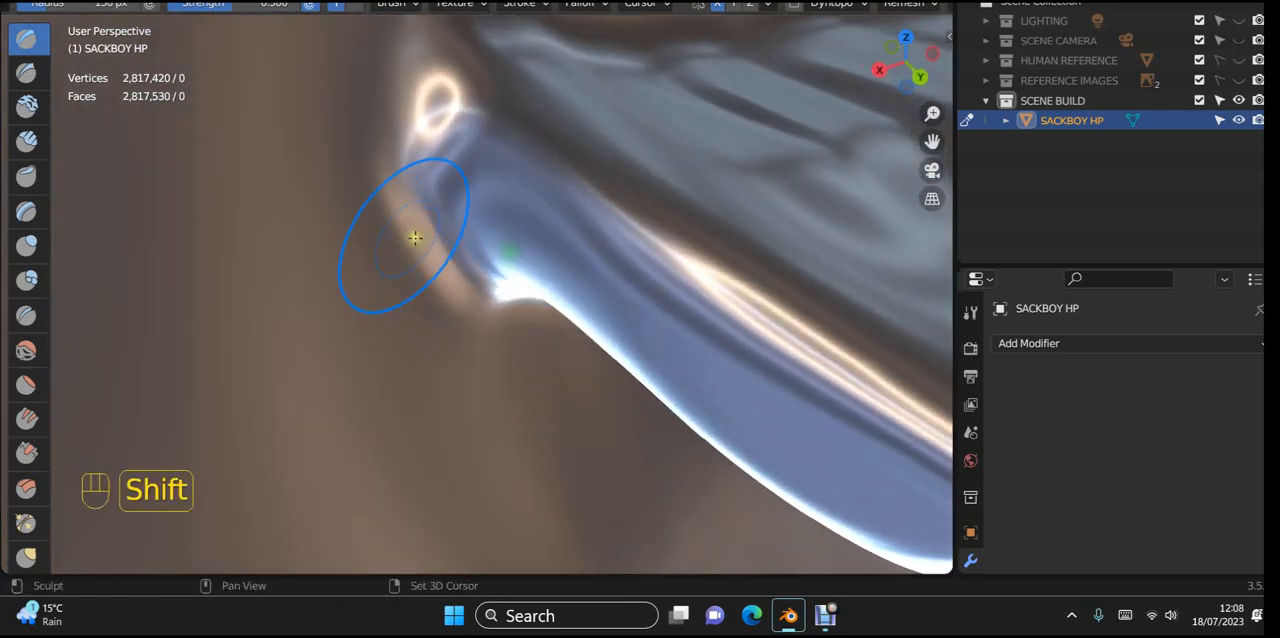
# Step: Soften the ring-shaped bump and the folds beneath it at the cavity corner, working from close-up angled views
pyautogui.moveTo(470, 345)
pyautogui.keyDown('shift'); pyautogui.mouseDown()
pyautogui.moveTo(423, 106)
pyautogui.moveTo(442, 61)
pyautogui.mouseUp(); pyautogui.keyUp('shift')
pyautogui.keyDown('shift'); pyautogui.moveTo(652, 354); pyautogui.dragTo(563, 549, button='middle'); pyautogui.keyUp('shift')
pyautogui.scroll(2, 758, 262)
pyautogui.moveTo(758, 262)
pyautogui.keyDown('shift'); pyautogui.mouseDown(button='middle')
pyautogui.moveTo(537, 266)
pyautogui.moveTo(666, 354)
pyautogui.moveTo(652, 346)
pyautogui.mouseUp(button='middle'); pyautogui.keyUp('shift')
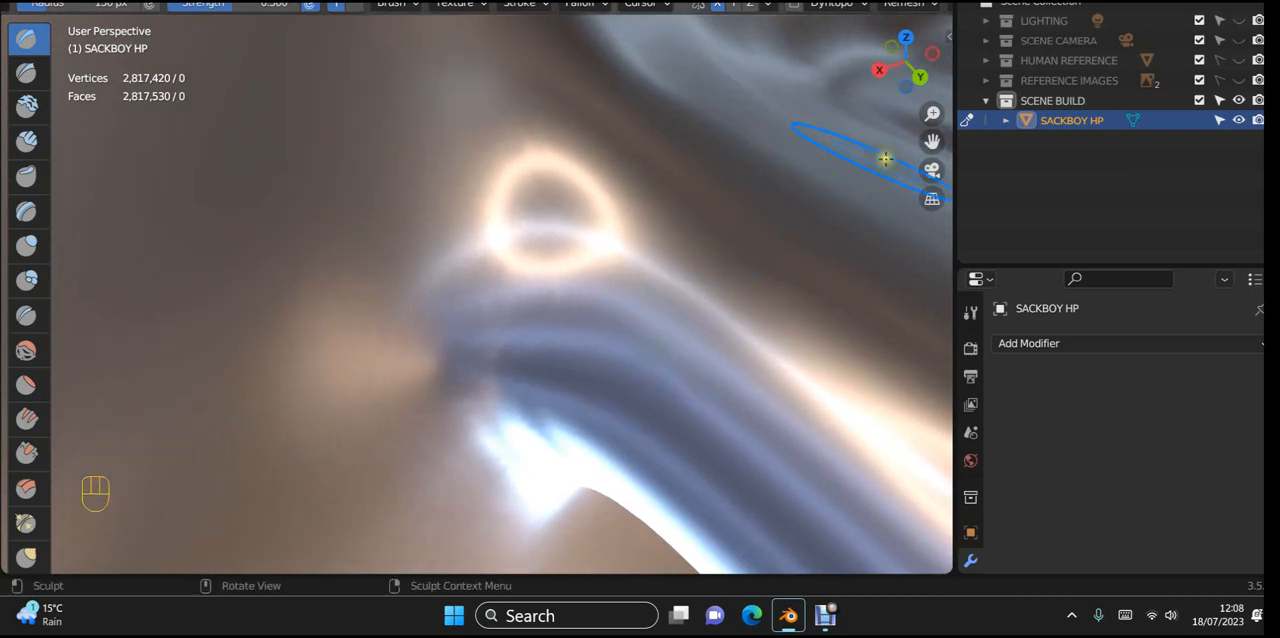
pyautogui.moveTo(638, 246)
pyautogui.keyDown('shift'); pyautogui.mouseDown()
pyautogui.moveTo(557, 229)
pyautogui.moveTo(493, 178)
pyautogui.mouseUp(); pyautogui.keyUp('shift')
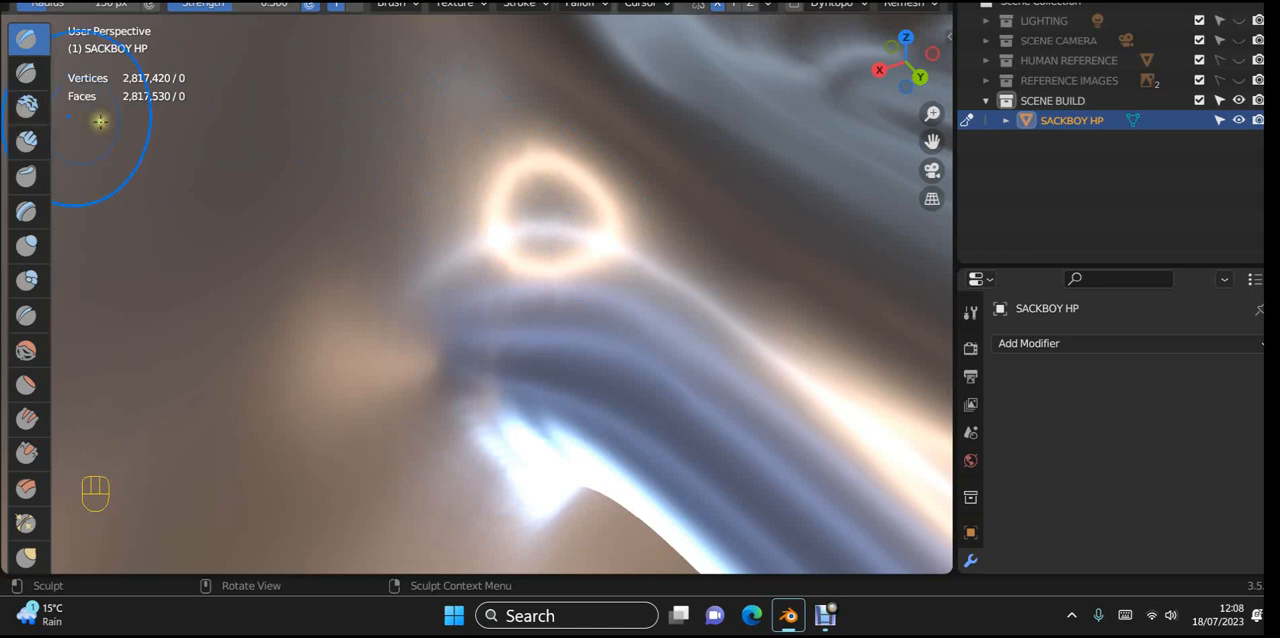
pyautogui.moveTo(533, 198)
pyautogui.mouseDown()
pyautogui.moveTo(521, 189)
pyautogui.moveTo(561, 244)
pyautogui.mouseUp()
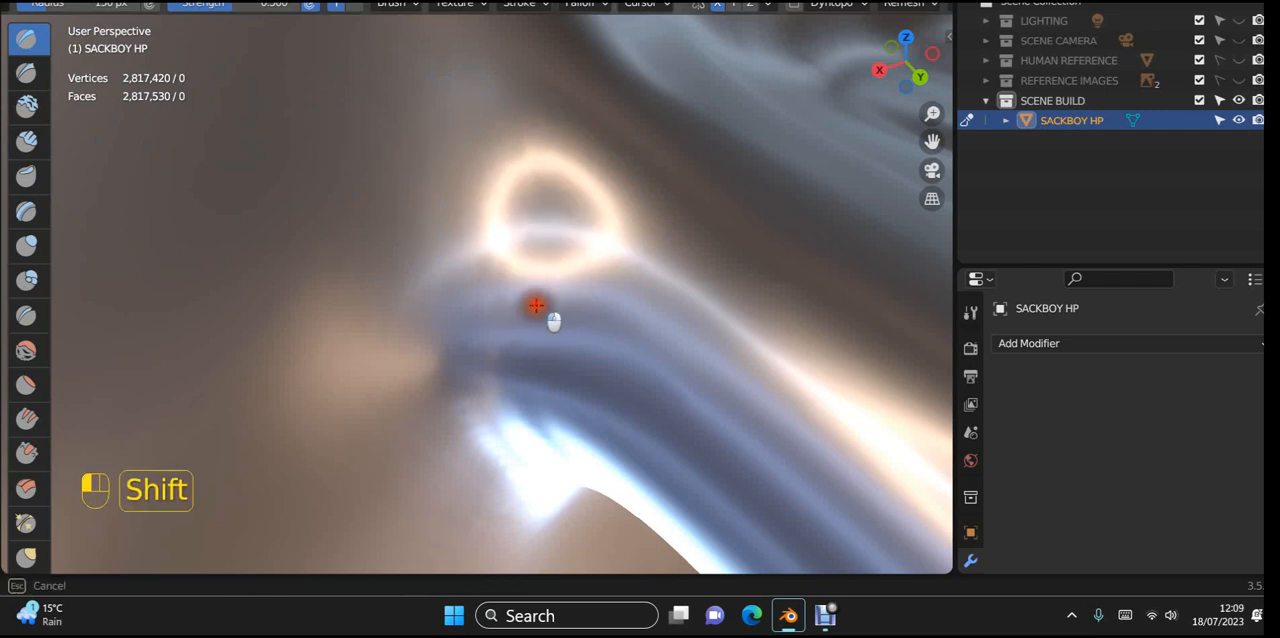
pyautogui.keyDown('shift'); pyautogui.moveTo(544, 276); pyautogui.dragTo(600, 300); pyautogui.keyUp('shift')
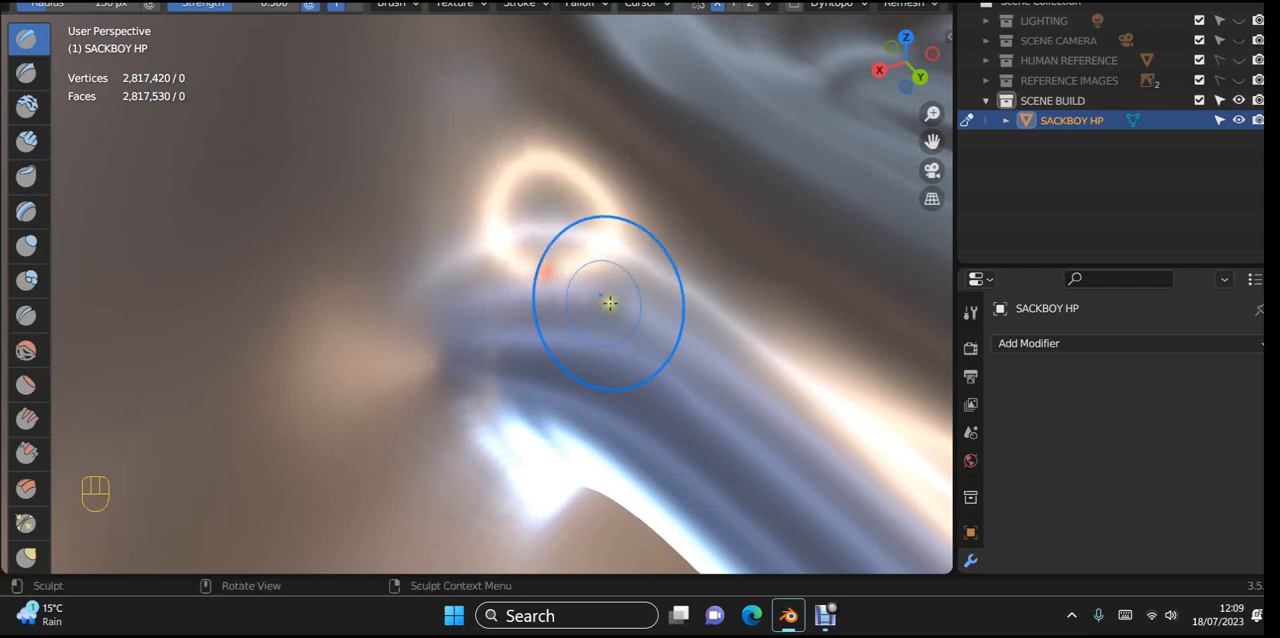
pyautogui.moveTo(600, 300); pyautogui.dragTo(579, 328, button='middle')
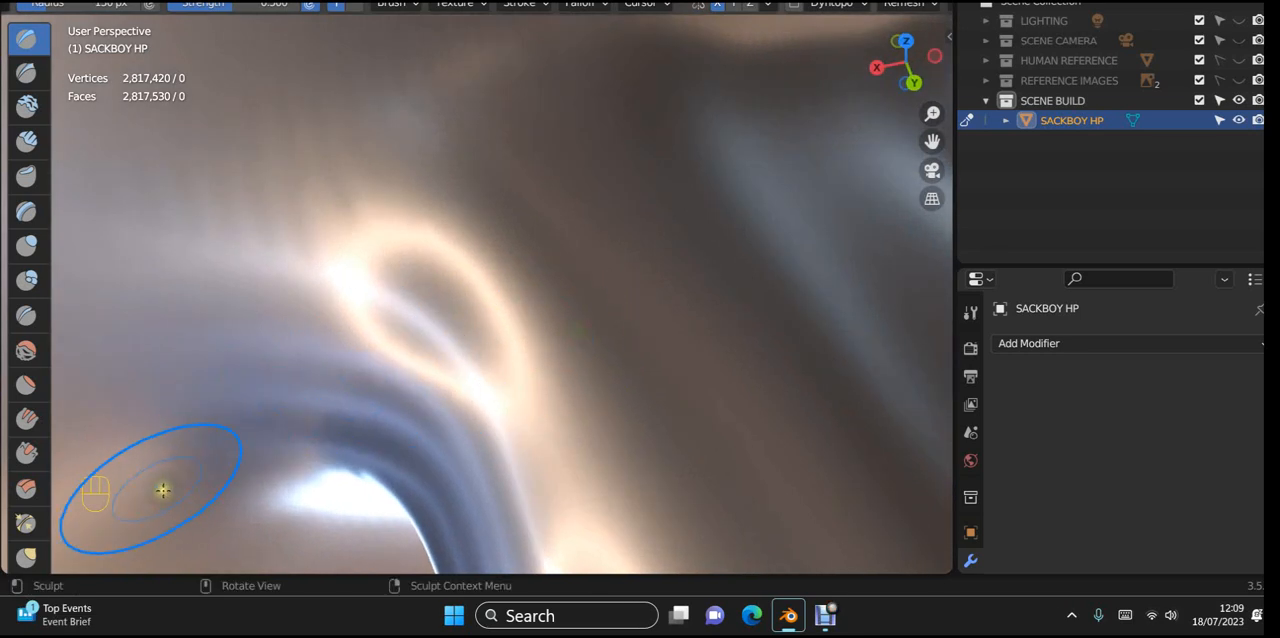
# Step: Reshape the ring-shaped bump at the cavity corner with the Grab brush and smooth the surrounding surface
pyautogui.scroll(-2, 28, 558)
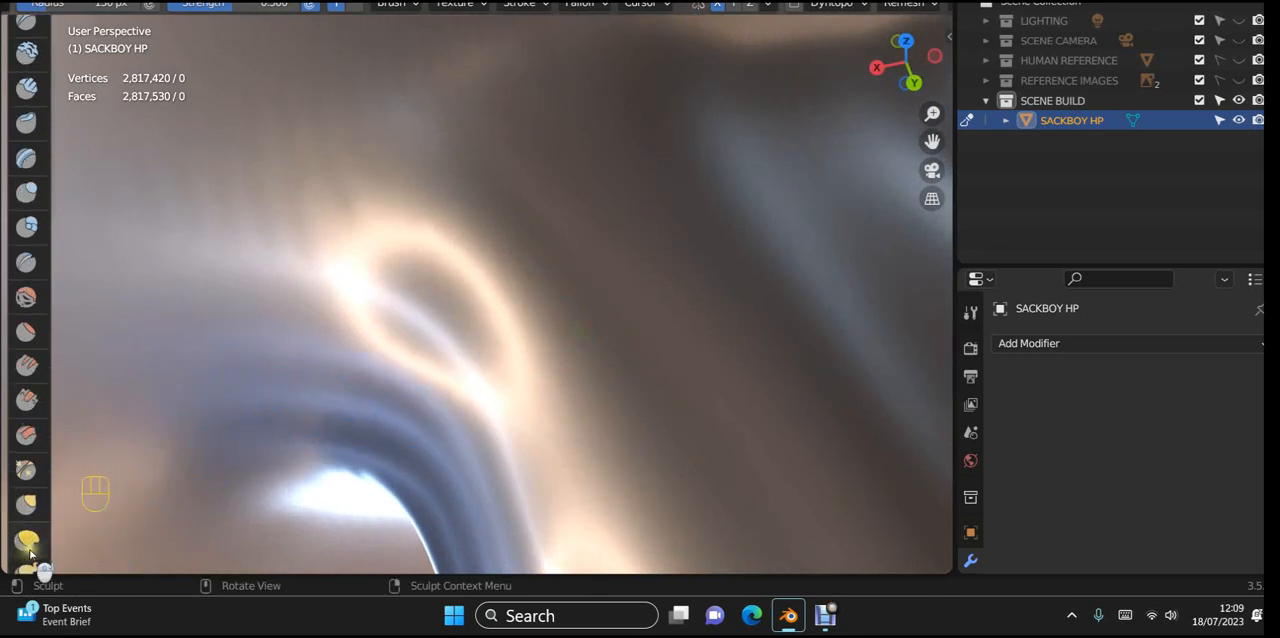
pyautogui.click(28, 507)
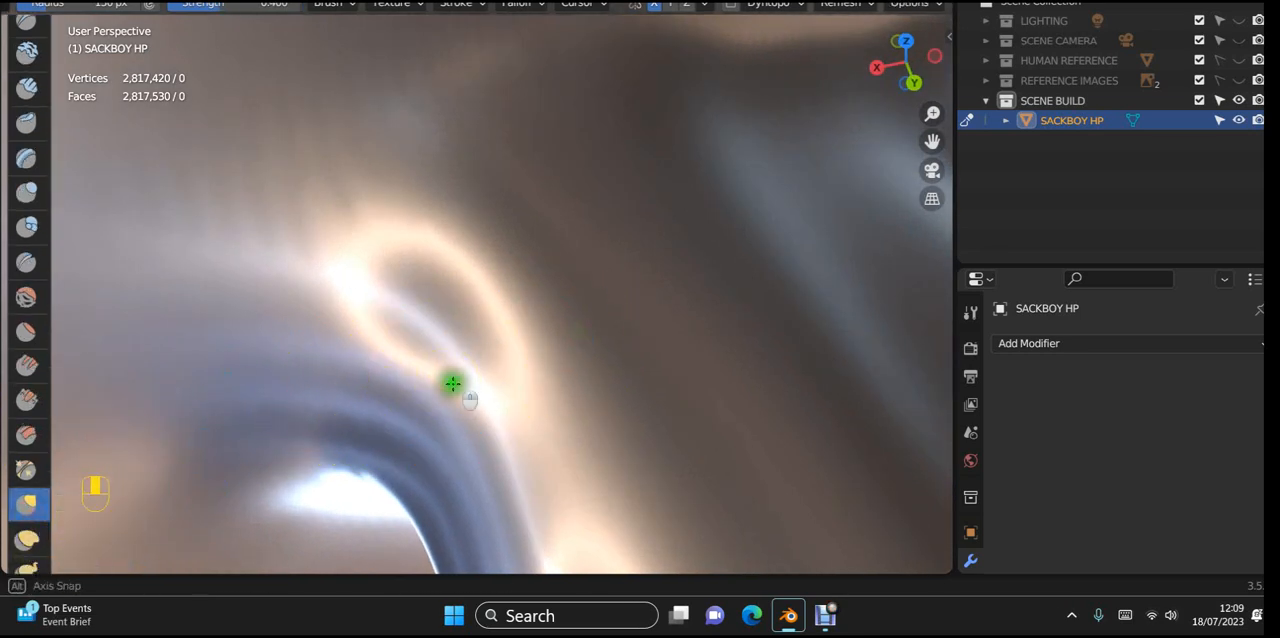
pyautogui.moveTo(449, 380); pyautogui.dragTo(442, 394, button='middle')
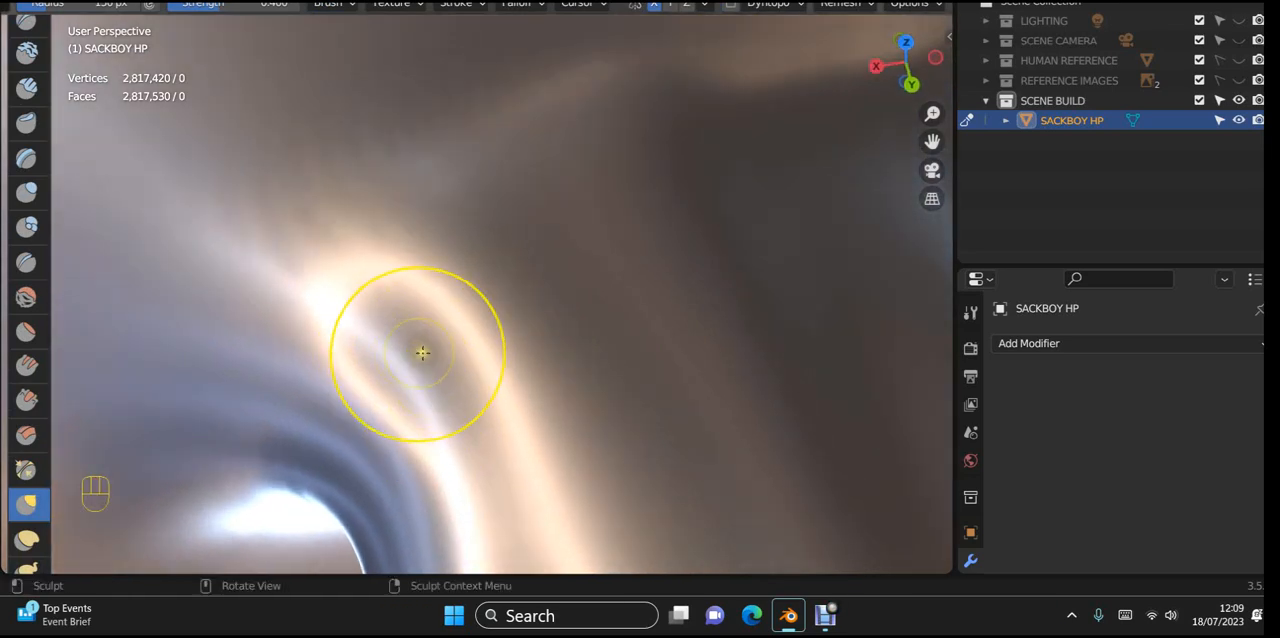
pyautogui.moveTo(420, 349)
pyautogui.mouseDown(button='middle')
pyautogui.moveTo(474, 374)
pyautogui.moveTo(432, 385)
pyautogui.moveTo(431, 360)
pyautogui.moveTo(471, 366)
pyautogui.moveTo(455, 365)
pyautogui.mouseUp(button='middle')
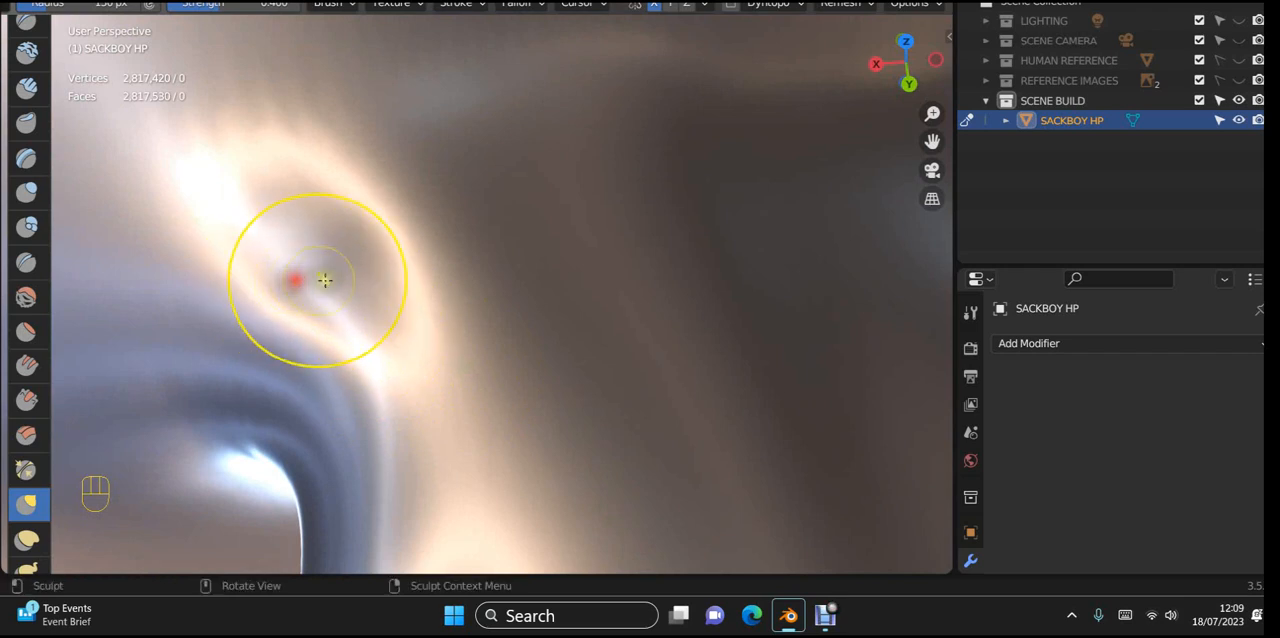
pyautogui.moveTo(325, 280)
pyautogui.mouseDown()
pyautogui.moveTo(330, 293)
pyautogui.moveTo(356, 267)
pyautogui.moveTo(329, 290)
pyautogui.mouseUp()
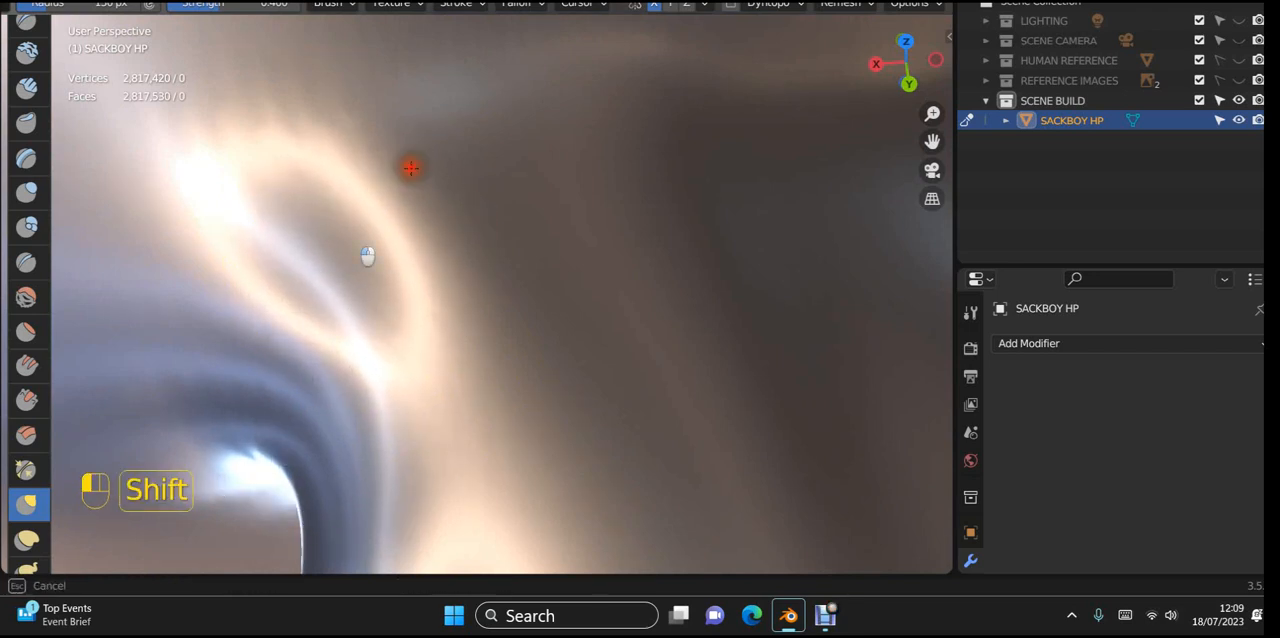
pyautogui.keyDown('shift'); pyautogui.moveTo(165, 433); pyautogui.dragTo(144, 455); pyautogui.keyUp('shift')
# Step: Pull the cavity corner's upper edge into shape with the Grab brush from behind and smooth the fold below
pyautogui.scroll(-8, 421, 346)
pyautogui.moveTo(552, 389)
pyautogui.mouseDown(button='middle')
pyautogui.moveTo(466, 391)
pyautogui.moveTo(451, 411)
pyautogui.moveTo(523, 374)
pyautogui.moveTo(521, 342)
pyautogui.moveTo(506, 366)
pyautogui.mouseUp(button='middle')
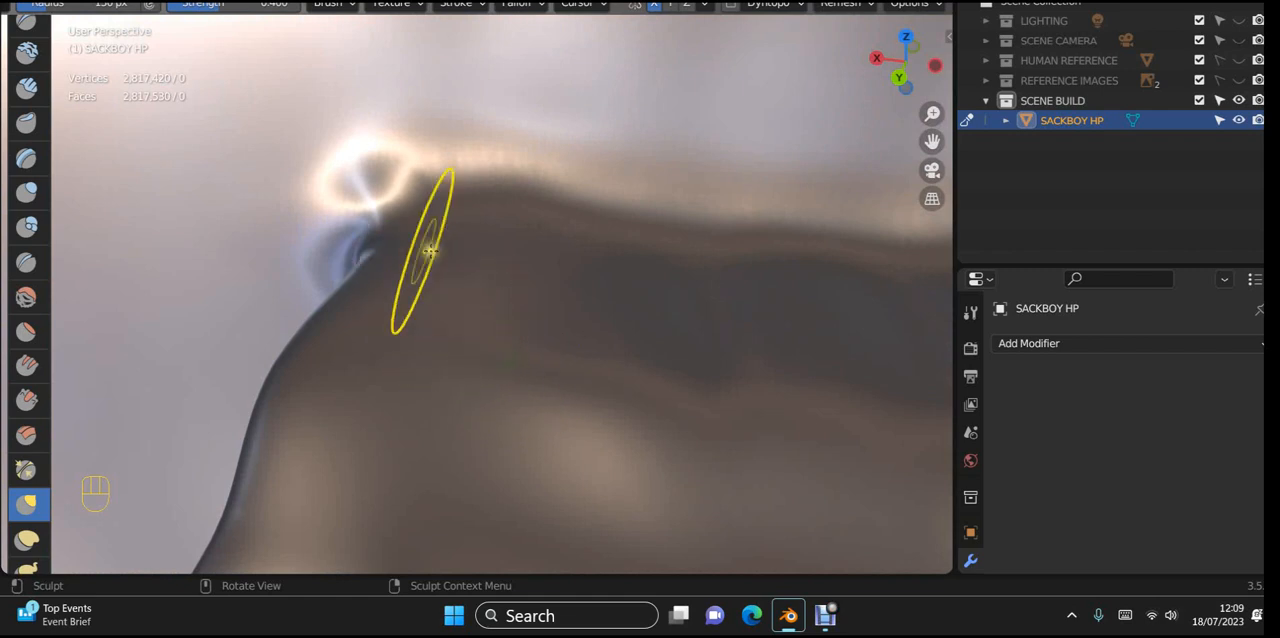
pyautogui.moveTo(373, 175); pyautogui.dragTo(358, 169)
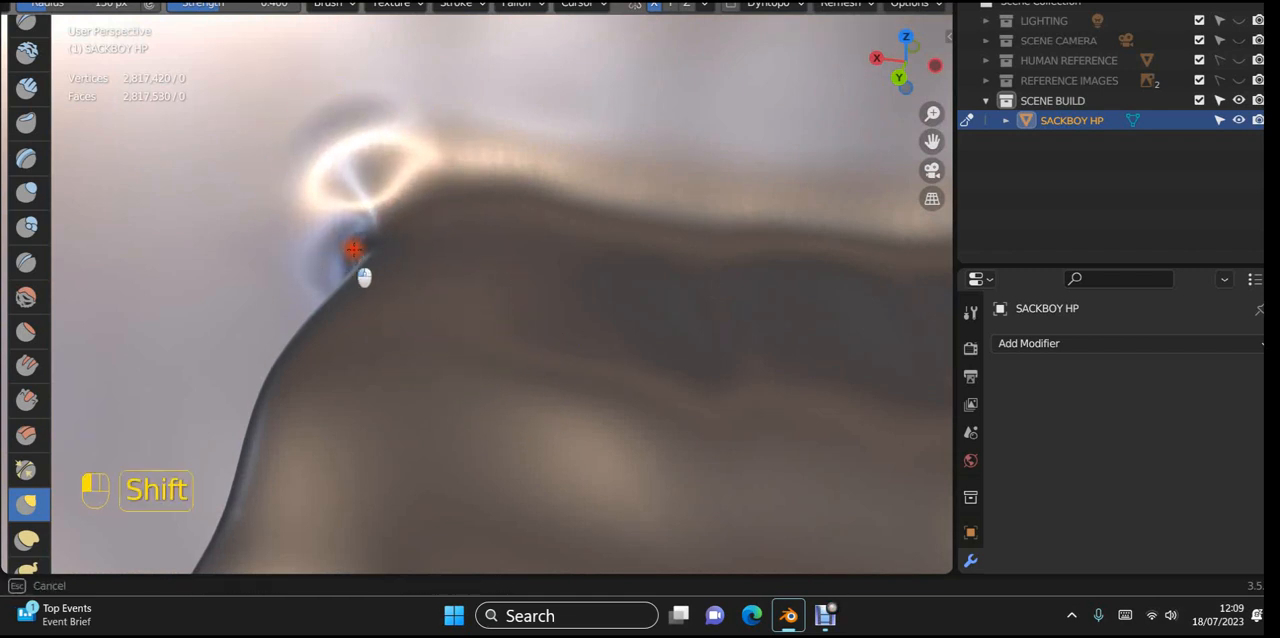
pyautogui.keyDown('shift'); pyautogui.moveTo(354, 249); pyautogui.dragTo(362, 270); pyautogui.keyUp('shift')
# Step: Smooth the ring-shaped bump and the folds beneath it at the mouth corner, working from the front of the head
pyautogui.scroll(-4, 591, 371)
pyautogui.moveTo(591, 371)
pyautogui.mouseDown(button='middle')
pyautogui.moveTo(489, 405)
pyautogui.moveTo(269, 317)
pyautogui.moveTo(276, 295)
pyautogui.mouseUp(button='middle')
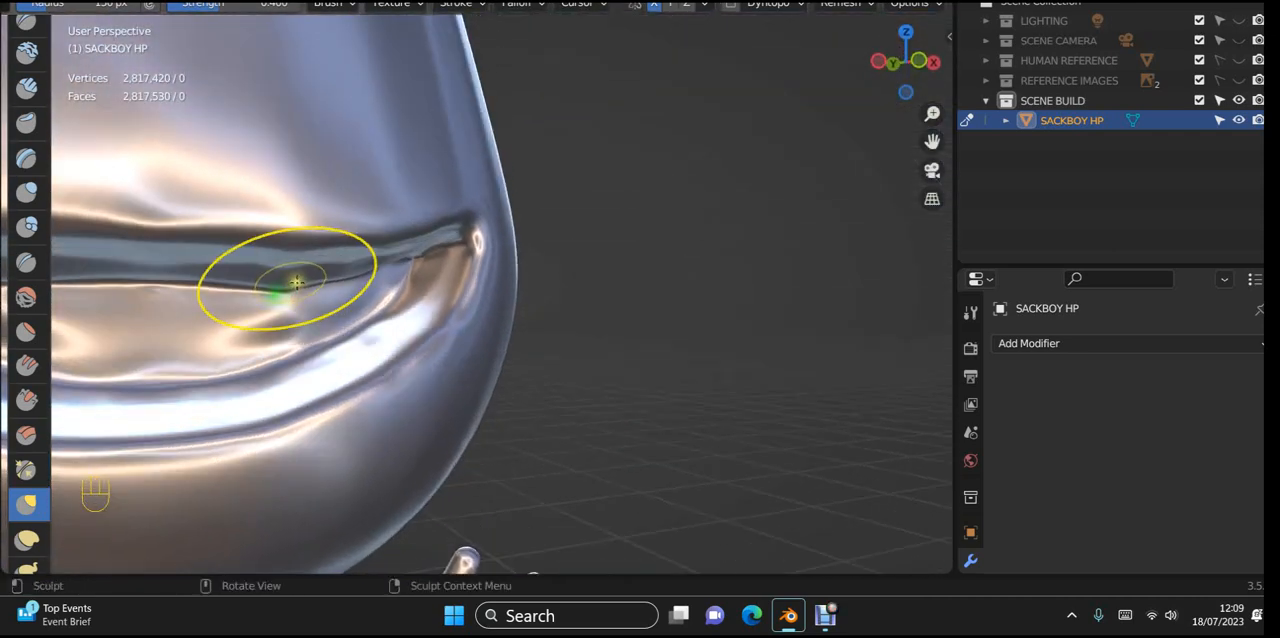
pyautogui.scroll(4, 400, 264)
pyautogui.moveTo(443, 273)
pyautogui.keyDown('shift'); pyautogui.mouseDown(button='middle')
pyautogui.moveTo(509, 363)
pyautogui.moveTo(514, 276)
pyautogui.moveTo(543, 191)
pyautogui.moveTo(500, 343)
pyautogui.moveTo(450, 333)
pyautogui.mouseUp(button='middle'); pyautogui.keyUp('shift')
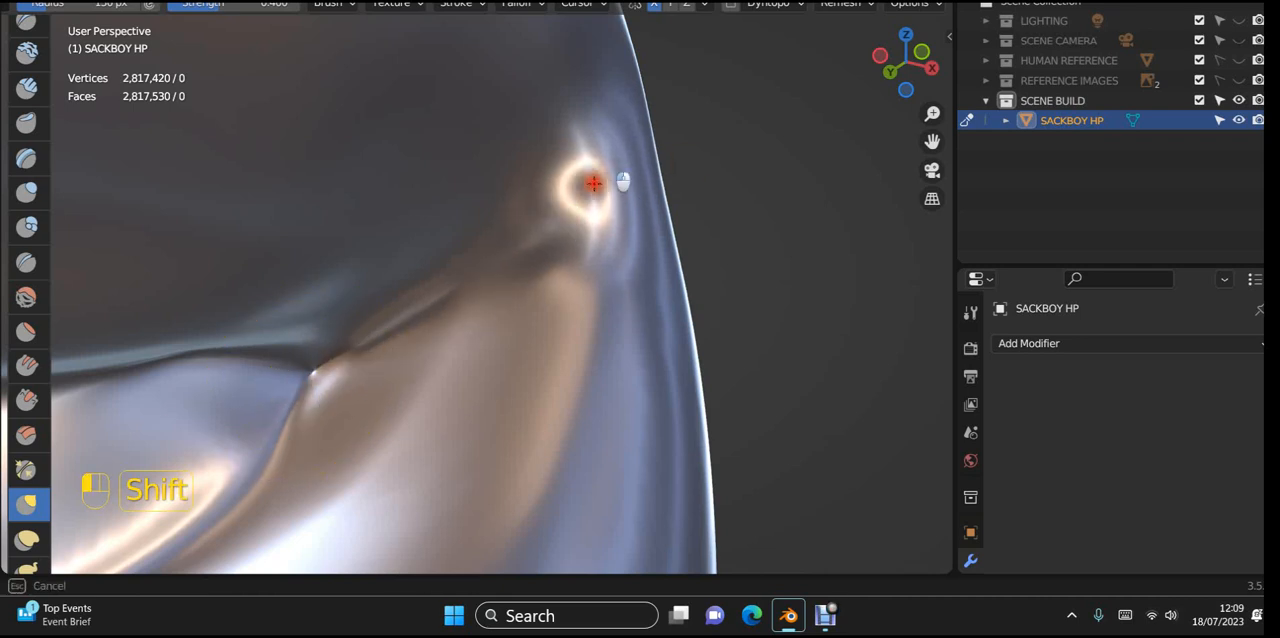
pyautogui.moveTo(555, 282)
pyautogui.mouseDown(button='middle')
pyautogui.moveTo(563, 354)
pyautogui.moveTo(522, 386)
pyautogui.mouseUp(button='middle')
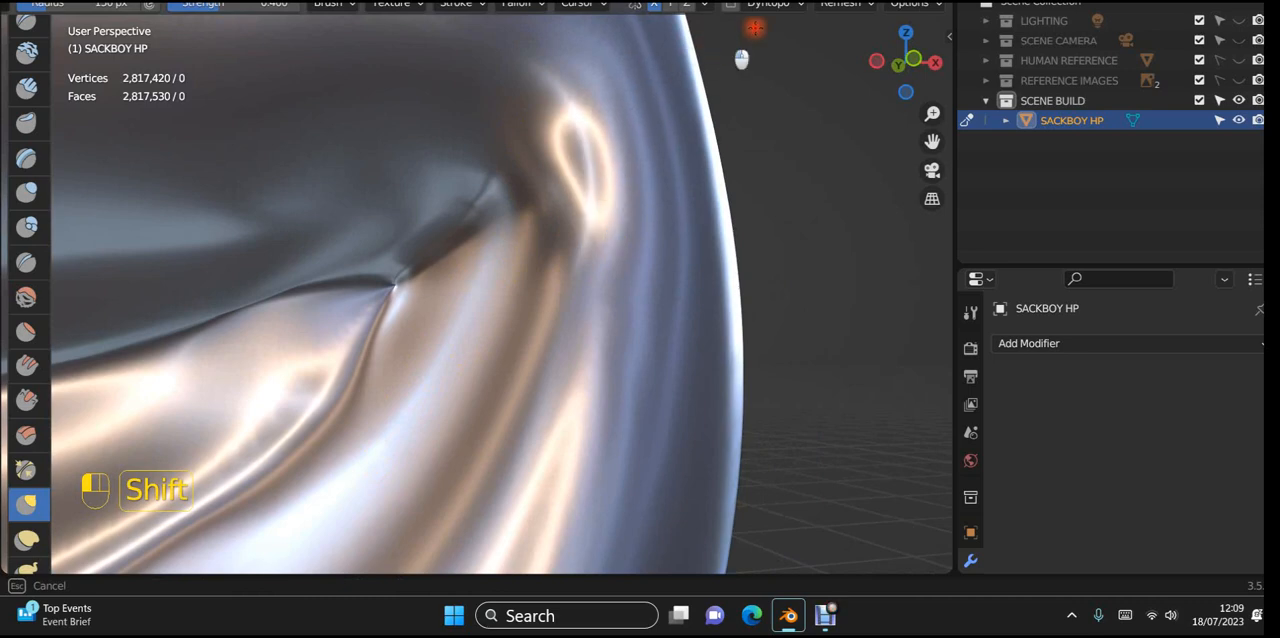
pyautogui.keyDown('shift'); pyautogui.moveTo(669, 195); pyautogui.dragTo(700, 235); pyautogui.keyUp('shift')
# Step: Smooth the outer lip edge around the mouth corner in a side view of the head
pyautogui.scroll(-1, 766, 301)
pyautogui.moveTo(766, 301)
pyautogui.mouseDown(button='middle')
pyautogui.moveTo(683, 357)
pyautogui.moveTo(457, 457)
pyautogui.moveTo(394, 449)
pyautogui.moveTo(374, 429)
pyautogui.moveTo(456, 420)
pyautogui.mouseUp(button='middle')
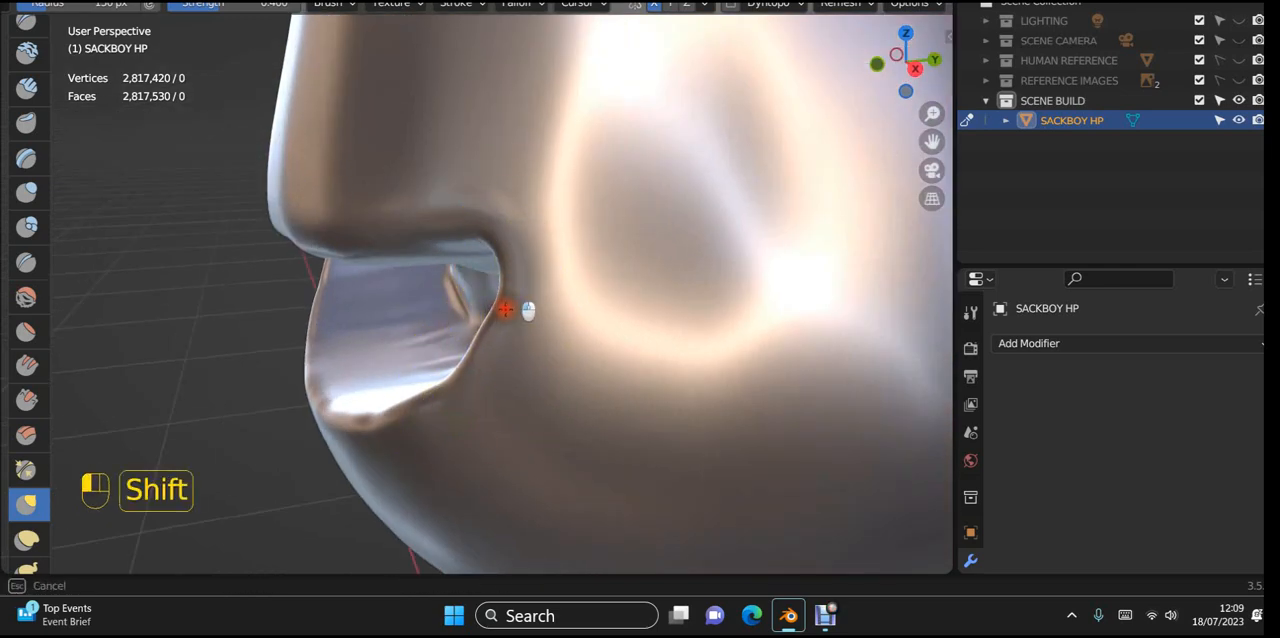
pyautogui.scroll(-2, 372, 431)
pyautogui.moveTo(374, 431); pyautogui.dragTo(620, 362, button='middle')
# Step: Soften the crease inside the mouth that runs from the ring-shaped bump down to the pinched point
pyautogui.scroll(2, 368, 346)
pyautogui.moveTo(368, 346); pyautogui.dragTo(432, 330, button='middle')
pyautogui.keyDown('shift'); pyautogui.moveTo(432, 330); pyautogui.dragTo(669, 209, button='middle'); pyautogui.keyUp('shift')
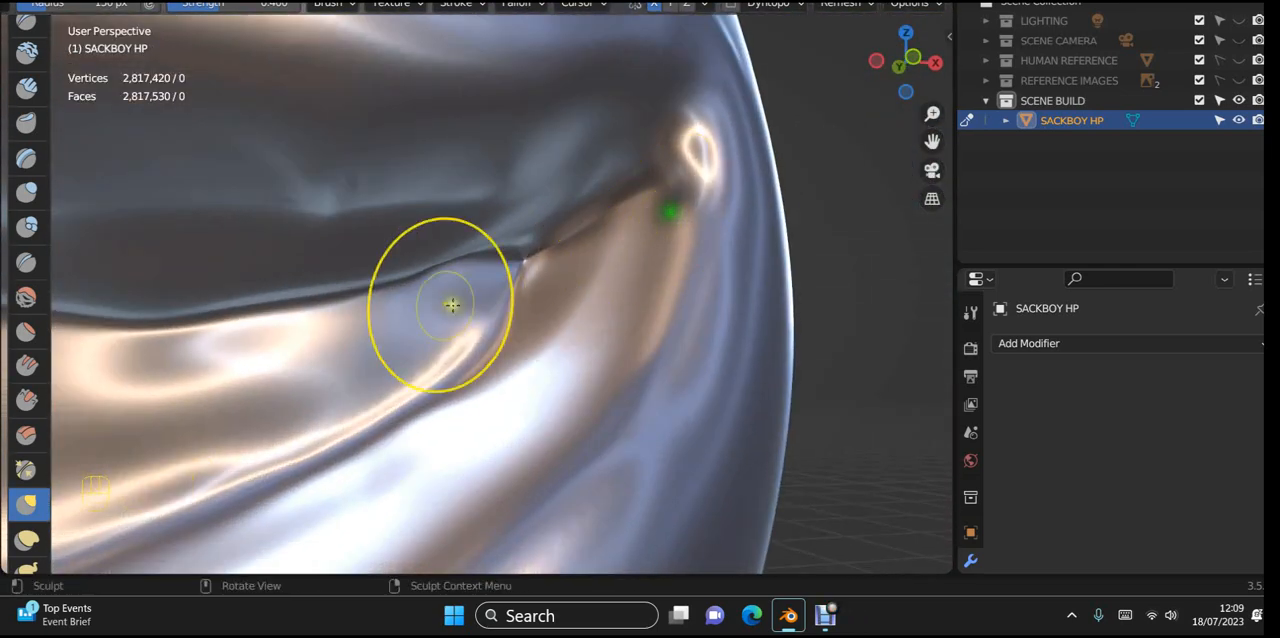
pyautogui.moveTo(451, 303)
pyautogui.mouseDown(button='middle')
pyautogui.moveTo(509, 280)
pyautogui.moveTo(475, 345)
pyautogui.mouseUp(button='middle')
pyautogui.moveTo(475, 345)
pyautogui.keyDown('shift'); pyautogui.mouseDown(button='middle')
pyautogui.moveTo(539, 374)
pyautogui.moveTo(552, 360)
pyautogui.mouseUp(button='middle'); pyautogui.keyUp('shift')
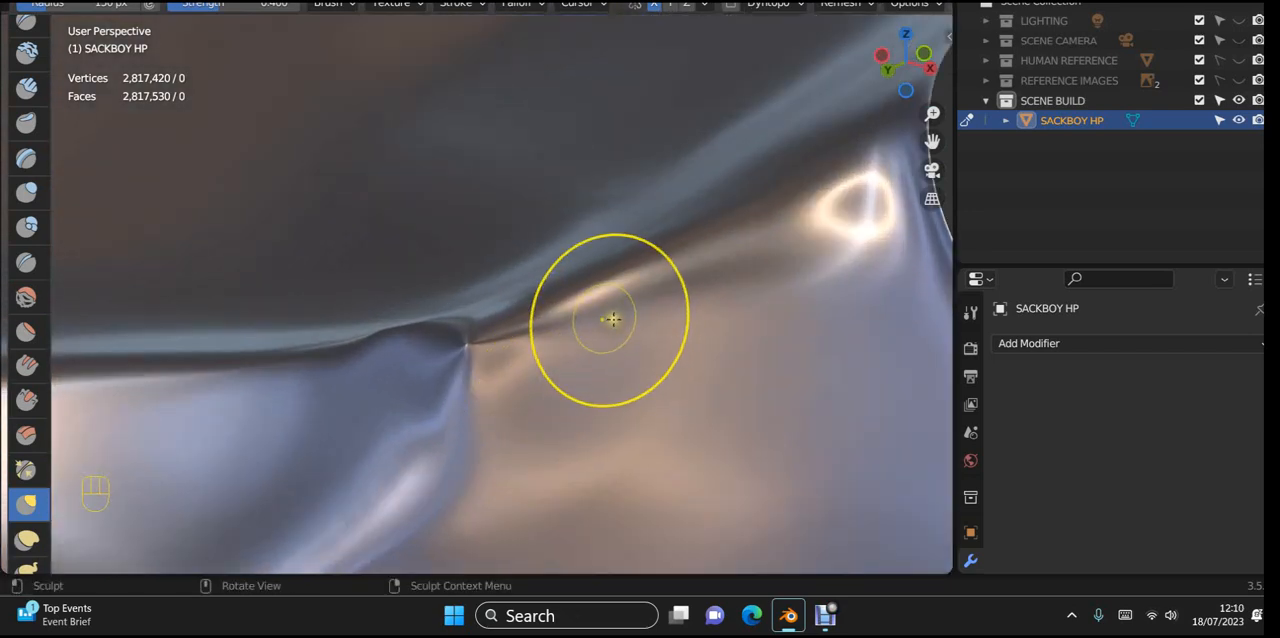
pyautogui.moveTo(611, 319)
pyautogui.mouseDown(button='middle')
pyautogui.moveTo(626, 320)
pyautogui.moveTo(586, 283)
pyautogui.moveTo(606, 289)
pyautogui.moveTo(579, 390)
pyautogui.mouseUp(button='middle')
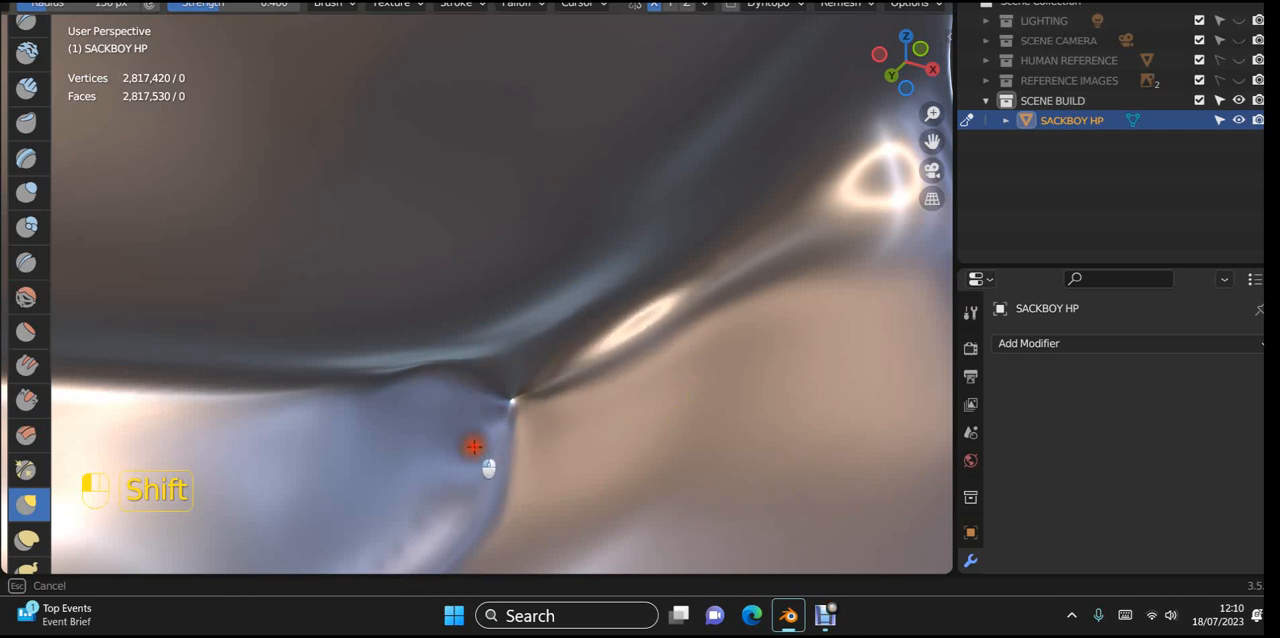
pyautogui.keyDown('shift'); pyautogui.moveTo(641, 362); pyautogui.dragTo(729, 327, button='right'); pyautogui.keyUp('shift')
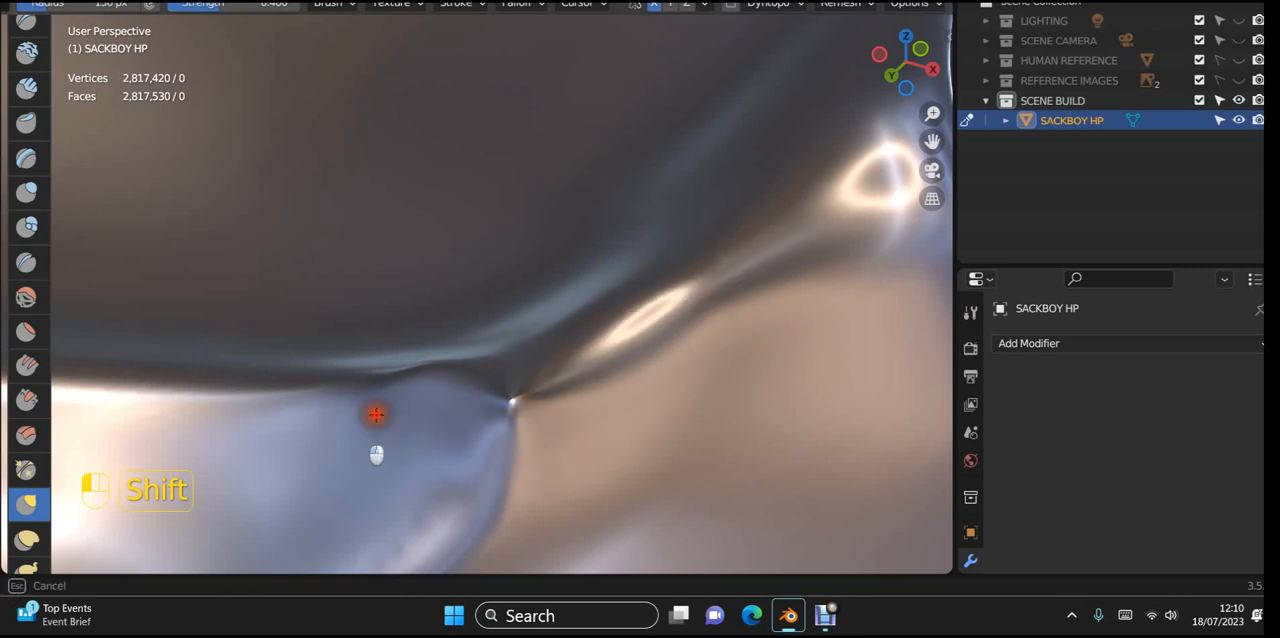
# Step: Smooth the cavity walls around the pinched point where the upper and lower inner surfaces meet
pyautogui.keyDown('shift'); pyautogui.moveTo(243, 514); pyautogui.dragTo(394, 286, button='middle'); pyautogui.keyUp('shift')
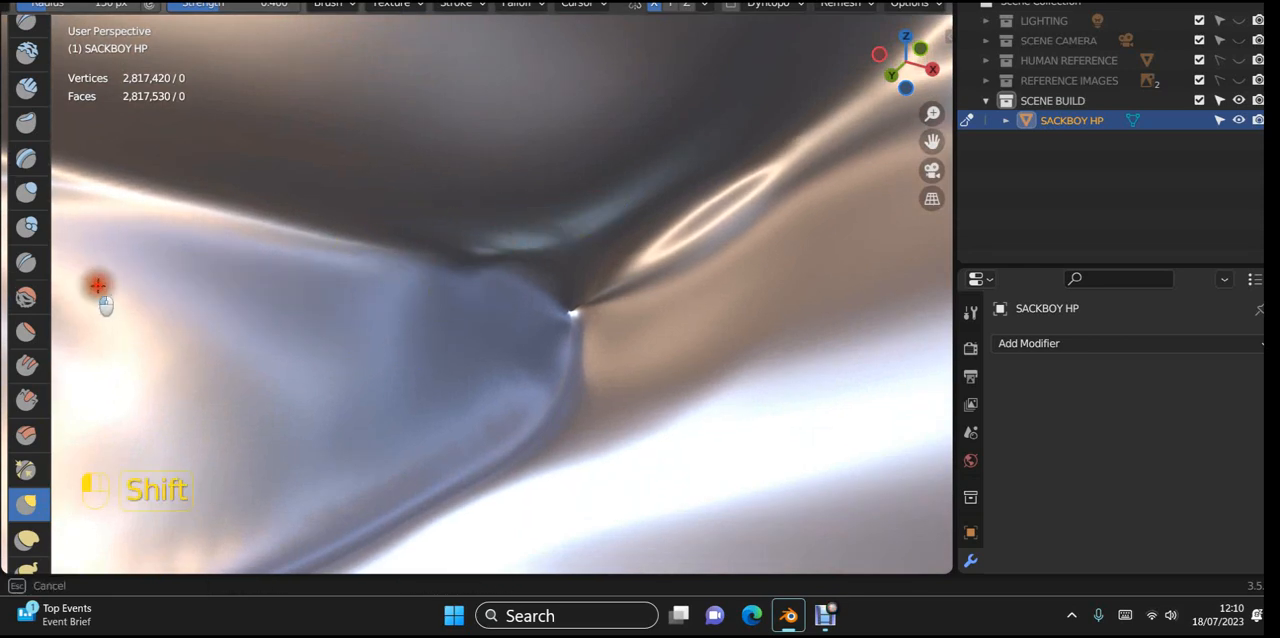
pyautogui.moveTo(97, 285)
pyautogui.keyDown('shift'); pyautogui.mouseDown(button='right')
pyautogui.moveTo(363, 200)
pyautogui.moveTo(552, 85)
pyautogui.mouseUp(button='right'); pyautogui.keyUp('shift')
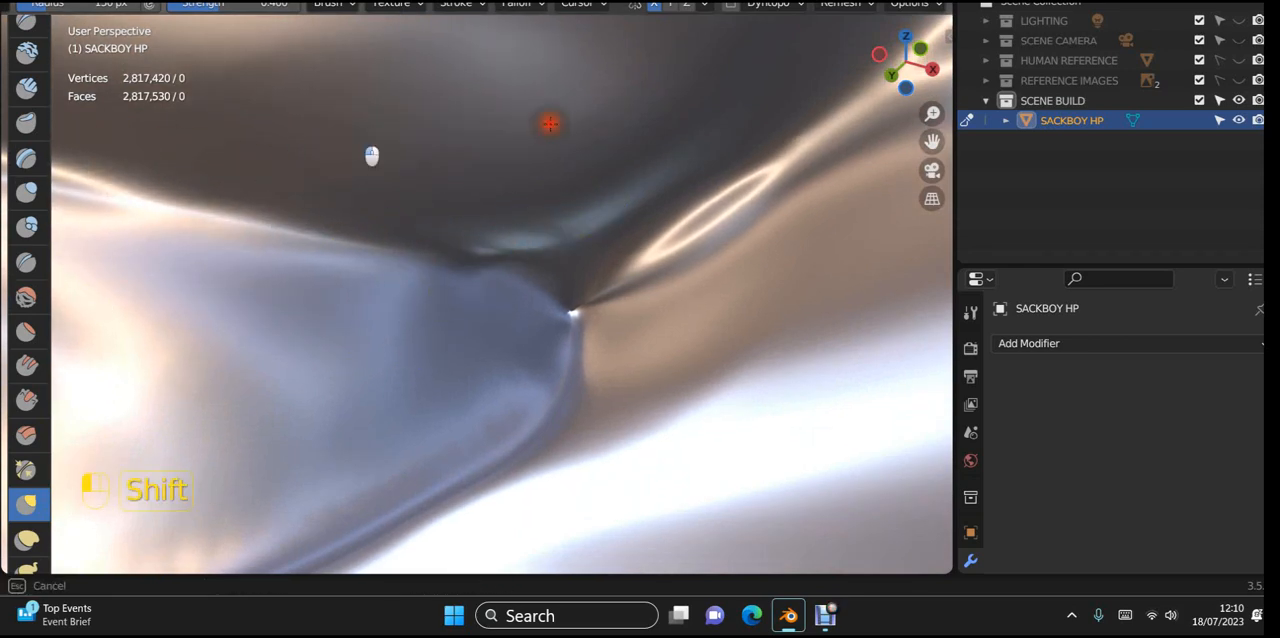
pyautogui.keyDown('shift'); pyautogui.moveTo(545, 84); pyautogui.dragTo(600, 82); pyautogui.keyUp('shift')
# Step: Even out the broad upper inner wall of the mouth cavity with smoothing strokes from a low viewing angle
pyautogui.scroll(-10, 665, 97)
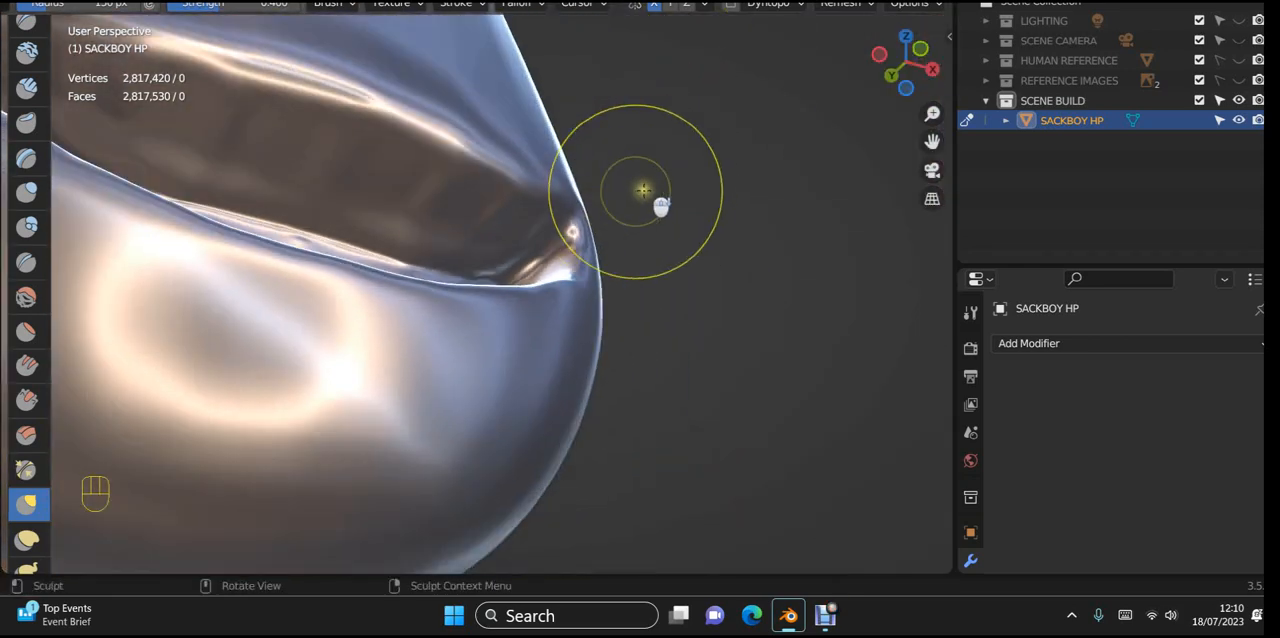
pyautogui.moveTo(640, 195)
pyautogui.mouseDown(button='middle')
pyautogui.moveTo(604, 239)
pyautogui.moveTo(543, 194)
pyautogui.moveTo(594, 177)
pyautogui.mouseUp(button='middle')
pyautogui.scroll(5, 520, 240)
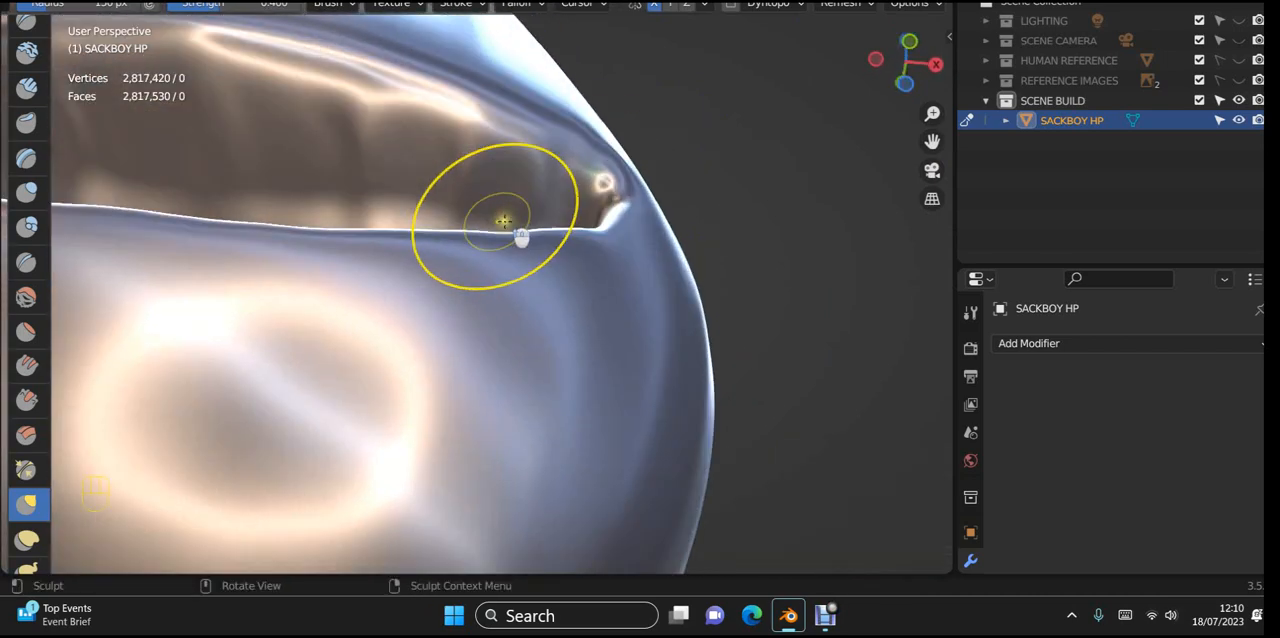
pyautogui.keyDown('shift'); pyautogui.moveTo(520, 240); pyautogui.dragTo(695, 386, button='middle'); pyautogui.keyUp('shift')
pyautogui.scroll(2, 693, 358)
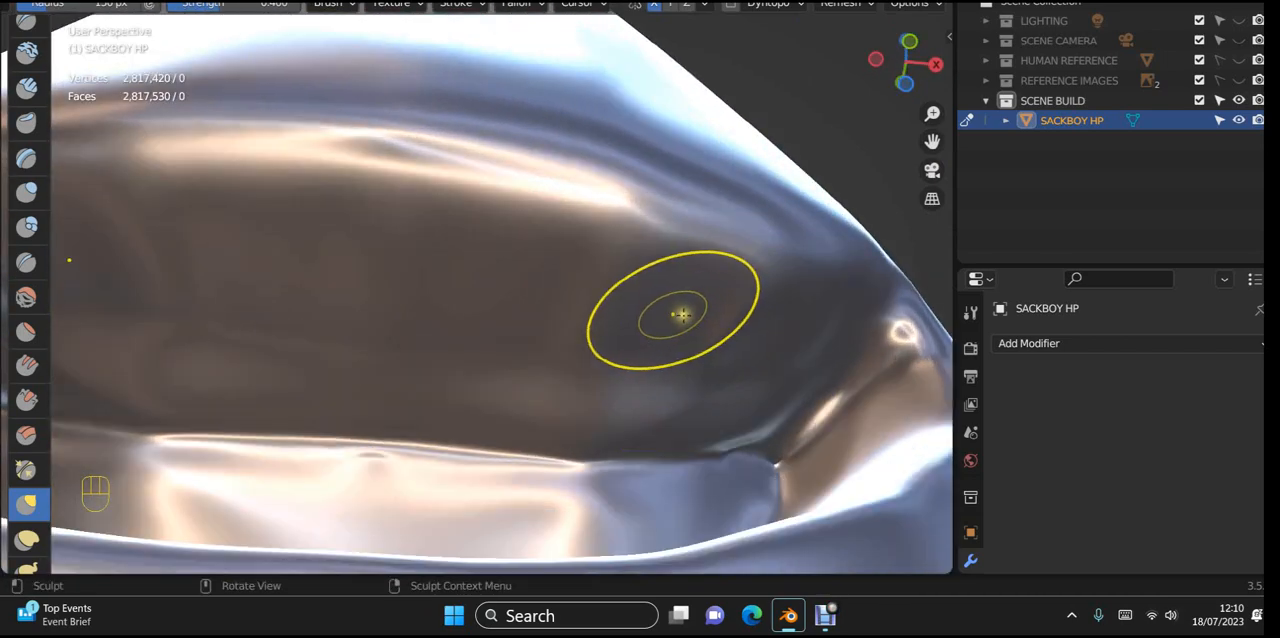
pyautogui.keyDown('shift'); pyautogui.moveTo(681, 314); pyautogui.dragTo(619, 306, button='middle'); pyautogui.keyUp('shift')
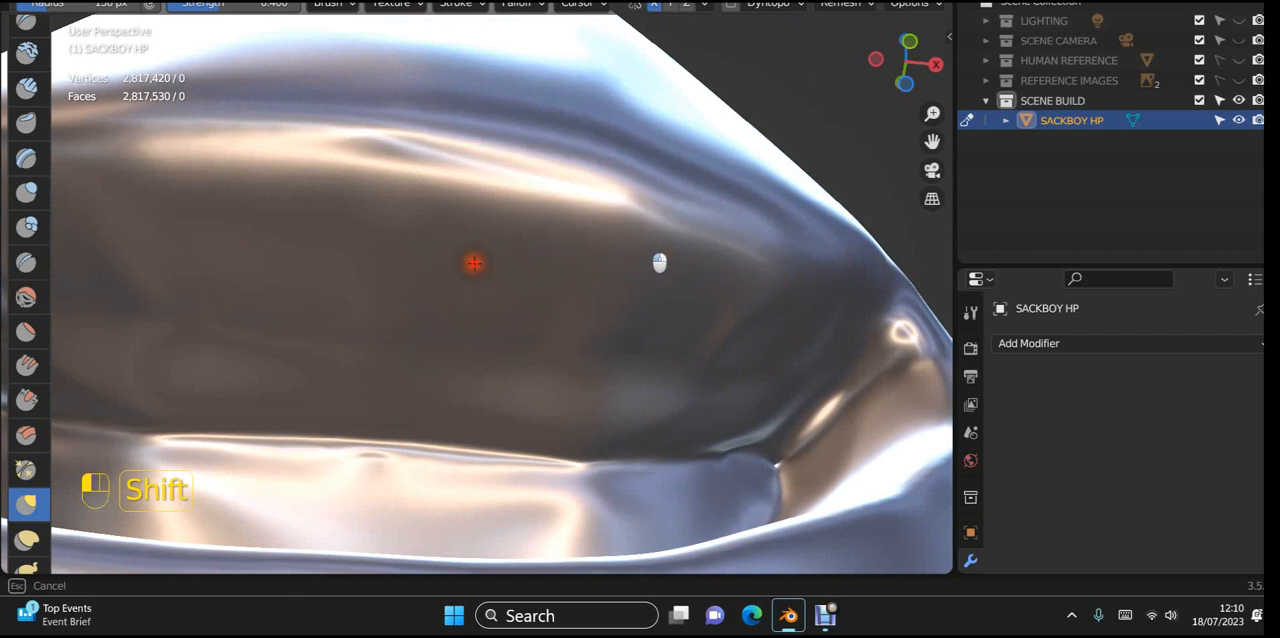
pyautogui.moveTo(478, 315)
pyautogui.keyDown('shift'); pyautogui.mouseDown()
pyautogui.moveTo(643, 209)
pyautogui.moveTo(549, 191)
pyautogui.moveTo(586, 288)
pyautogui.mouseUp(); pyautogui.keyUp('shift')
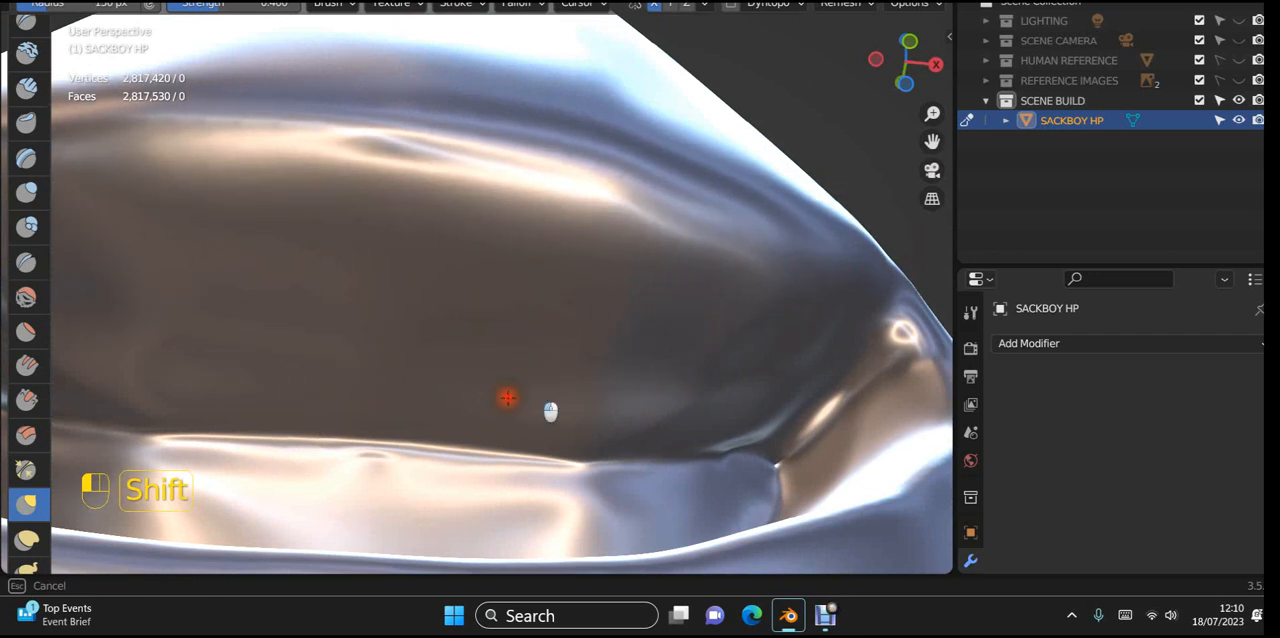
pyautogui.moveTo(586, 283)
pyautogui.mouseDown(button='middle')
pyautogui.moveTo(609, 349)
pyautogui.moveTo(611, 555)
pyautogui.mouseUp(button='middle')
# Step: Smooth the lower back panel of the mouth cavity and the seam along its upper edge
pyautogui.scroll(5, 600, 486)
pyautogui.moveTo(609, 457); pyautogui.dragTo(611, 398, button='middle')
pyautogui.moveTo(638, 460)
pyautogui.keyDown('shift'); pyautogui.mouseDown()
pyautogui.moveTo(480, 483)
pyautogui.moveTo(275, 555)
pyautogui.moveTo(666, 414)
pyautogui.moveTo(737, 420)
pyautogui.moveTo(489, 471)
pyautogui.moveTo(349, 523)
pyautogui.moveTo(529, 463)
pyautogui.moveTo(605, 453)
pyautogui.mouseUp(); pyautogui.keyUp('shift')
pyautogui.moveTo(617, 457)
pyautogui.mouseDown(button='middle')
pyautogui.moveTo(723, 423)
pyautogui.moveTo(734, 374)
pyautogui.moveTo(706, 386)
pyautogui.mouseUp(button='middle')
pyautogui.moveTo(706, 386)
pyautogui.keyDown('shift'); pyautogui.mouseDown()
pyautogui.moveTo(451, 451)
pyautogui.moveTo(609, 397)
pyautogui.moveTo(349, 432)
pyautogui.moveTo(373, 440)
pyautogui.moveTo(671, 354)
pyautogui.moveTo(813, 341)
pyautogui.moveTo(627, 379)
pyautogui.mouseUp(); pyautogui.keyUp('shift')
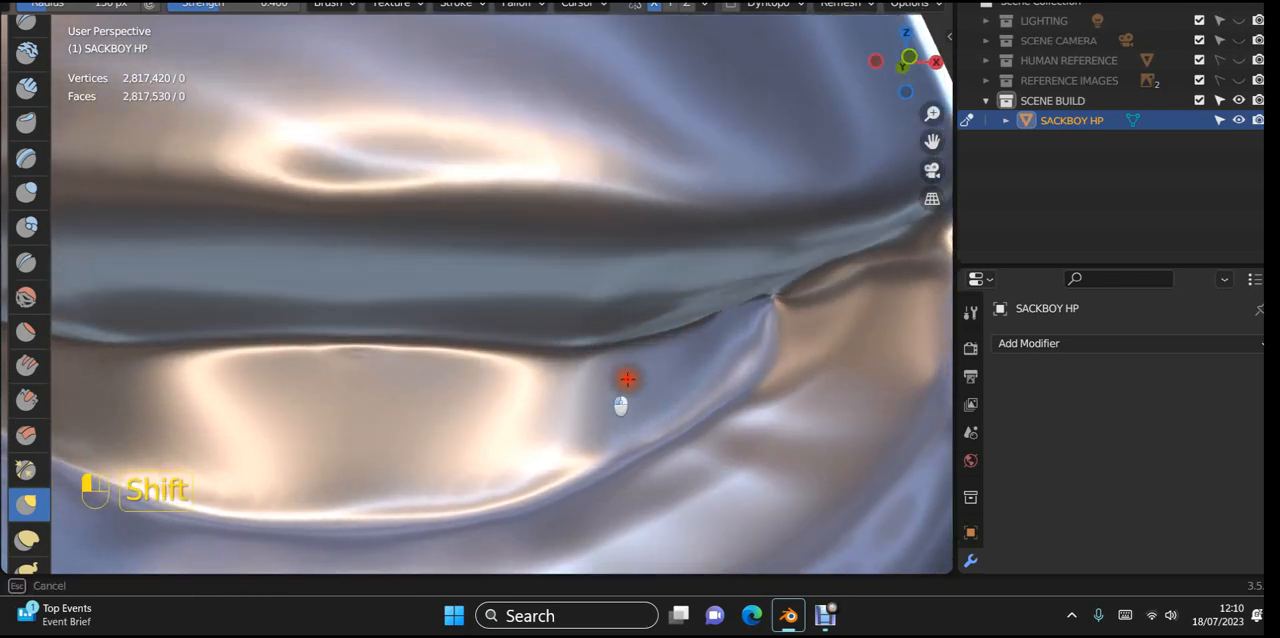
pyautogui.moveTo(198, 459)
pyautogui.keyDown('shift'); pyautogui.mouseDown()
pyautogui.moveTo(323, 481)
pyautogui.moveTo(381, 441)
pyautogui.mouseUp(); pyautogui.keyUp('shift')
# Step: Smooth the cavity floor behind the lower lip across both sides, viewing the mouth from above
pyautogui.scroll(-6, 640, 350)
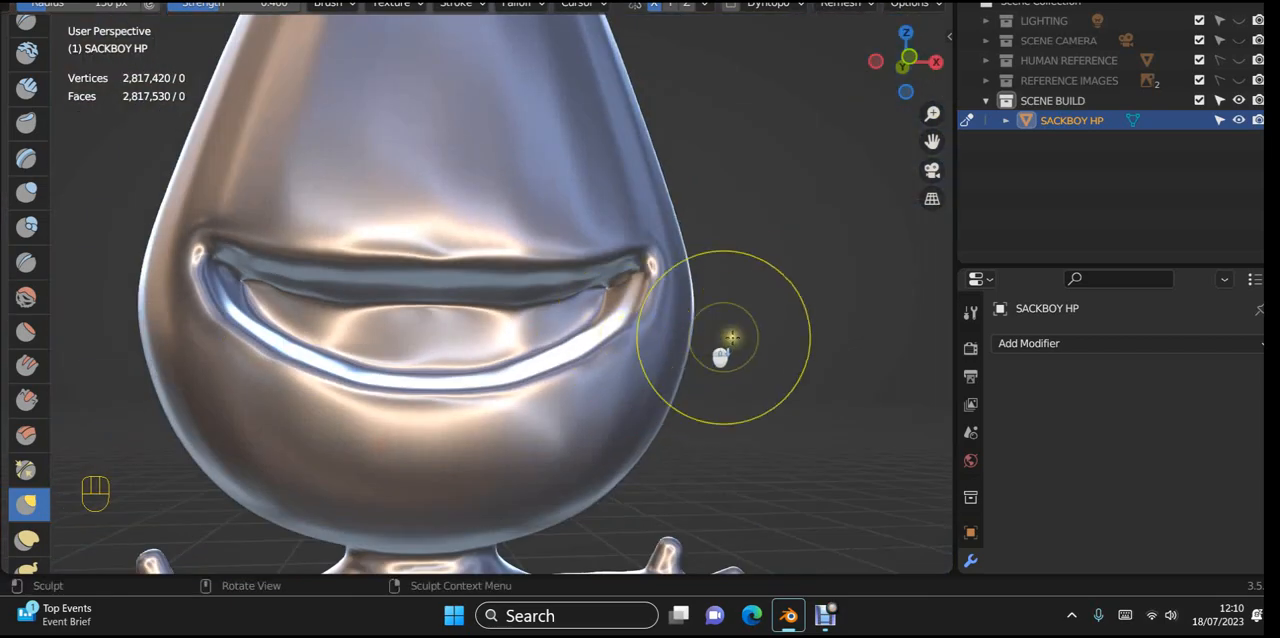
pyautogui.moveTo(740, 345)
pyautogui.mouseDown(button='middle')
pyautogui.moveTo(766, 364)
pyautogui.moveTo(597, 423)
pyautogui.moveTo(713, 430)
pyautogui.mouseUp(button='middle')
pyautogui.scroll(5, 507, 412)
pyautogui.scroll(1, 507, 412)
pyautogui.keyDown('shift'); pyautogui.moveTo(510, 400); pyautogui.dragTo(655, 357, button='middle'); pyautogui.keyUp('shift')
pyautogui.keyDown('shift'); pyautogui.moveTo(300, 289); pyautogui.dragTo(361, 298); pyautogui.keyUp('shift')
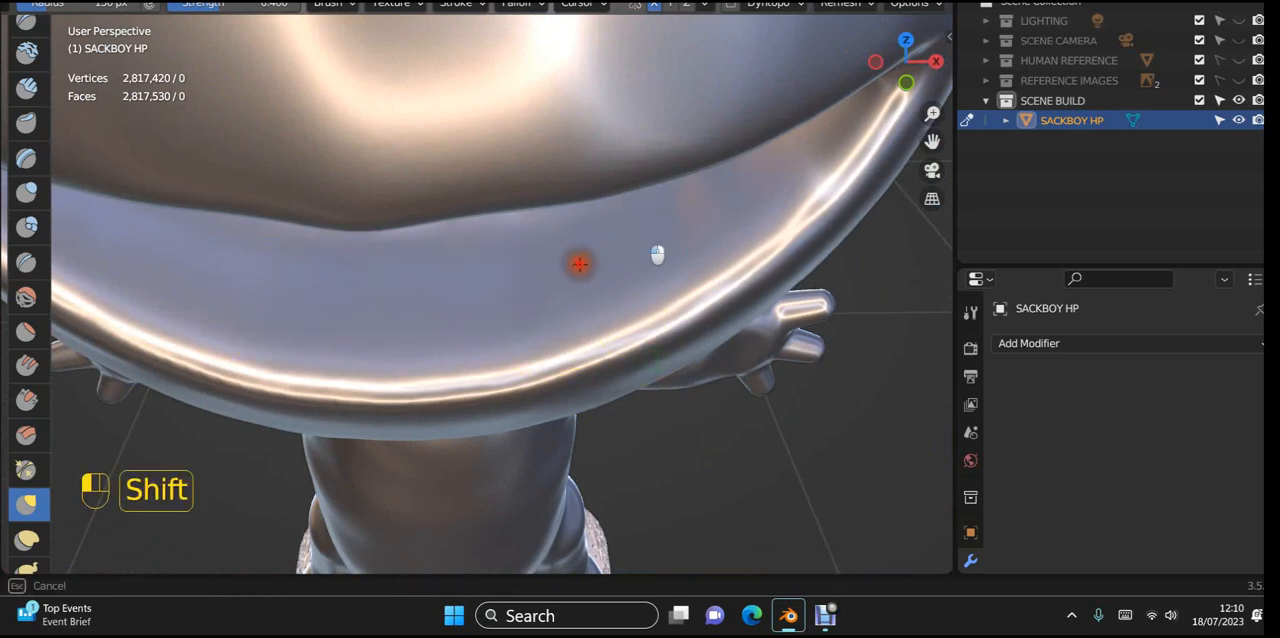
pyautogui.keyDown('shift'); pyautogui.moveTo(188, 356); pyautogui.dragTo(235, 366); pyautogui.keyUp('shift')
pyautogui.moveTo(524, 286)
pyautogui.mouseDown(button='middle')
pyautogui.moveTo(609, 254)
pyautogui.moveTo(591, 266)
pyautogui.mouseUp(button='middle')
pyautogui.keyDown('shift'); pyautogui.moveTo(265, 373); pyautogui.dragTo(173, 412); pyautogui.keyUp('shift')
pyautogui.keyDown('shift'); pyautogui.moveTo(250, 353); pyautogui.dragTo(503, 202); pyautogui.keyUp('shift')
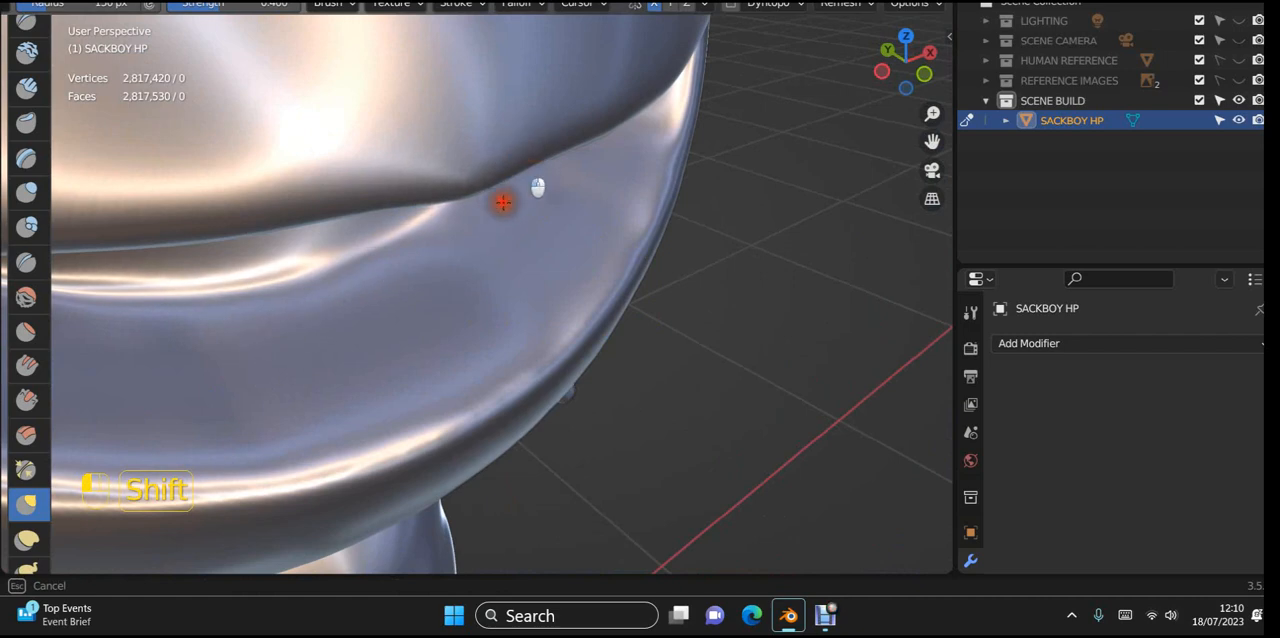
pyautogui.moveTo(554, 280)
pyautogui.keyDown('shift'); pyautogui.mouseDown()
pyautogui.moveTo(243, 434)
pyautogui.moveTo(306, 337)
pyautogui.mouseUp(); pyautogui.keyUp('shift')
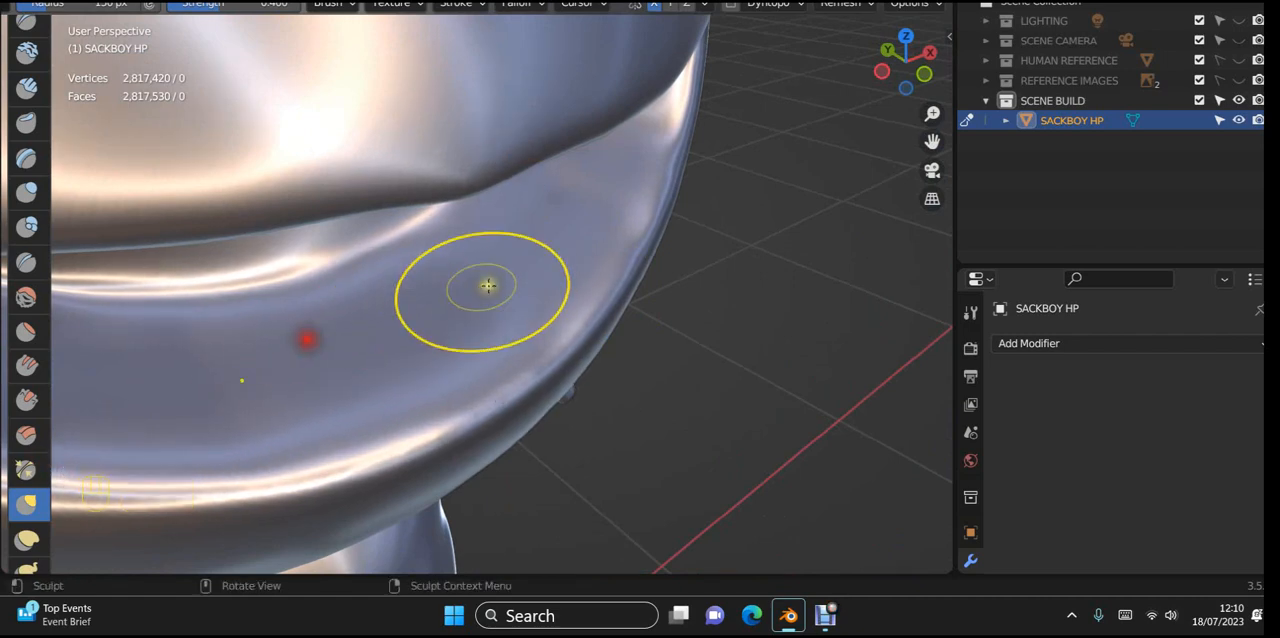
# Step: Smooth the ridge along the upper edge of the cavity's reverse side from inside the head, undoing one unwanted stroke
pyautogui.scroll(-6, 600, 310)
pyautogui.moveTo(654, 323)
pyautogui.mouseDown(button='middle')
pyautogui.moveTo(730, 262)
pyautogui.moveTo(694, 217)
pyautogui.moveTo(646, 252)
pyautogui.mouseUp(button='middle')
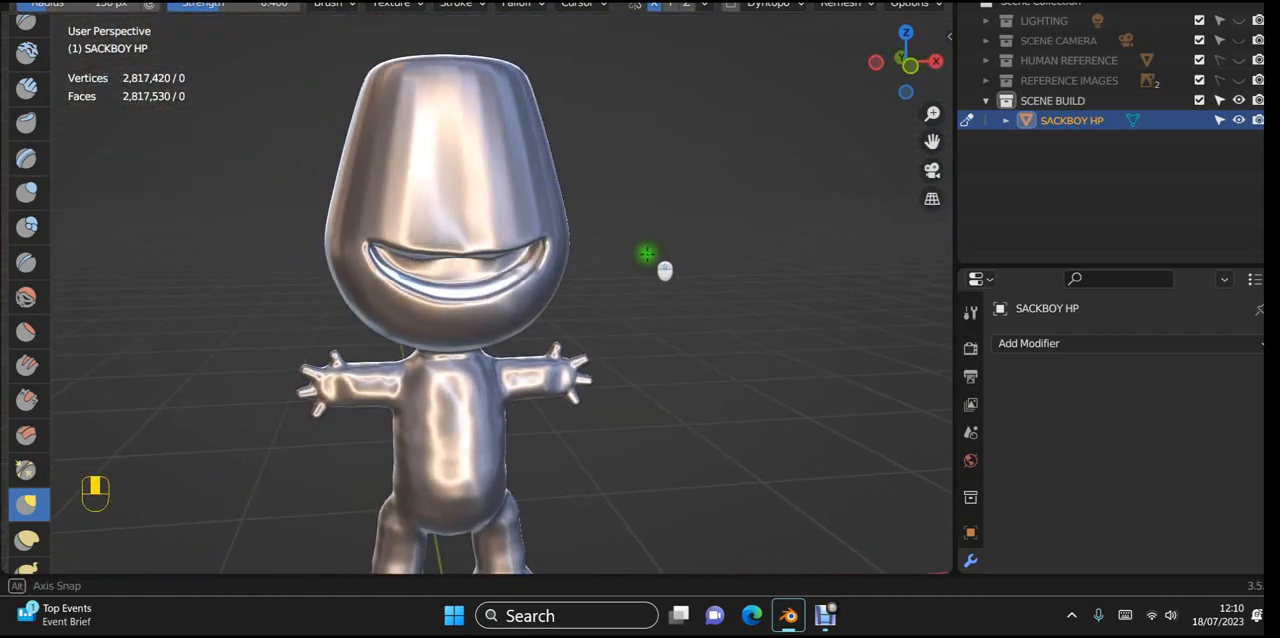
pyautogui.scroll(4, 534, 237)
pyautogui.moveTo(534, 237); pyautogui.dragTo(163, 263, button='middle')
pyautogui.scroll(7, 165, 263)
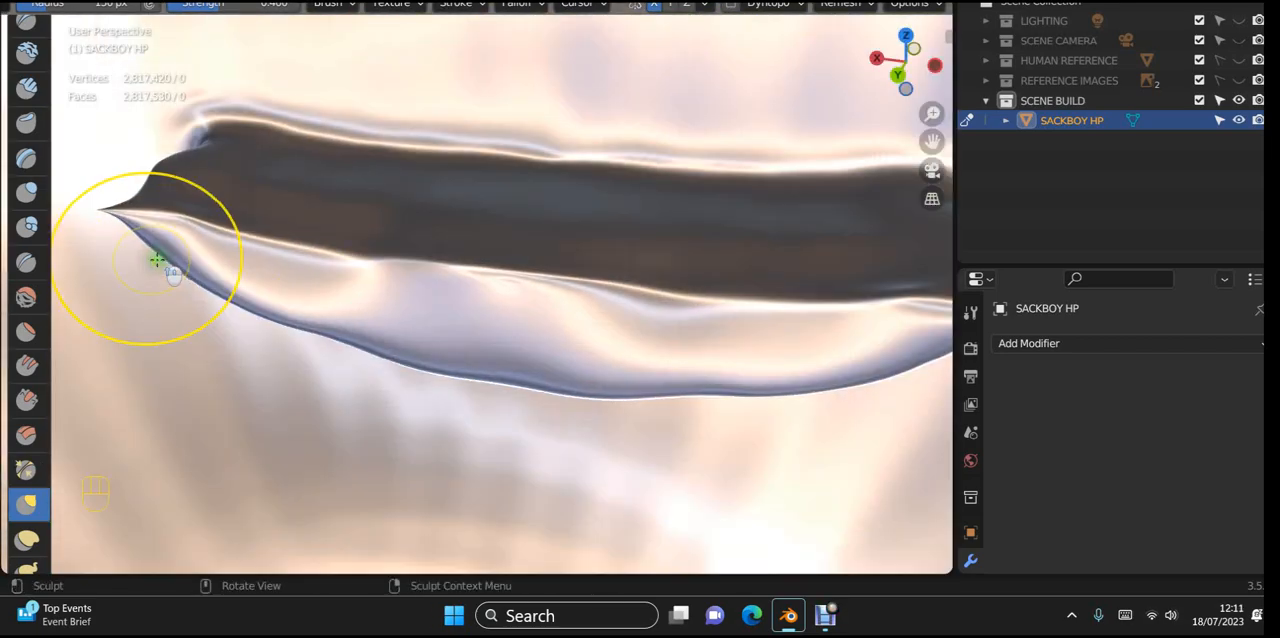
pyautogui.moveTo(391, 236)
pyautogui.keyDown('shift'); pyautogui.mouseDown(button='middle')
pyautogui.moveTo(241, 371)
pyautogui.moveTo(474, 363)
pyautogui.mouseUp(button='middle'); pyautogui.keyUp('shift')
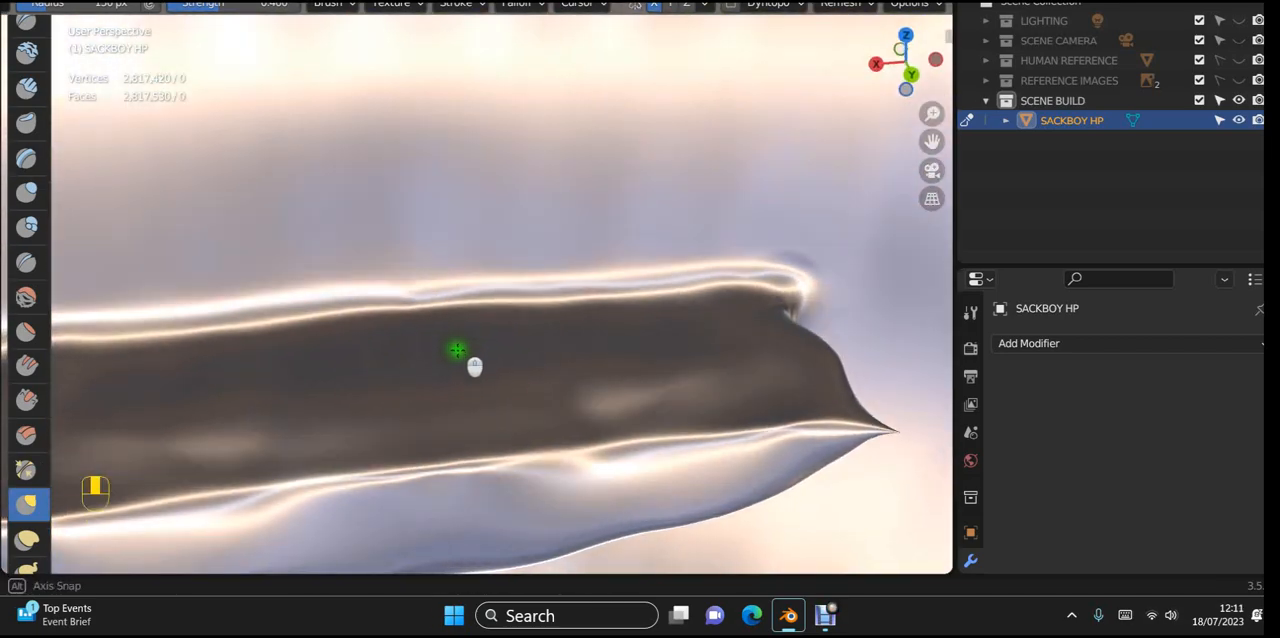
pyautogui.moveTo(743, 250); pyautogui.dragTo(719, 260)
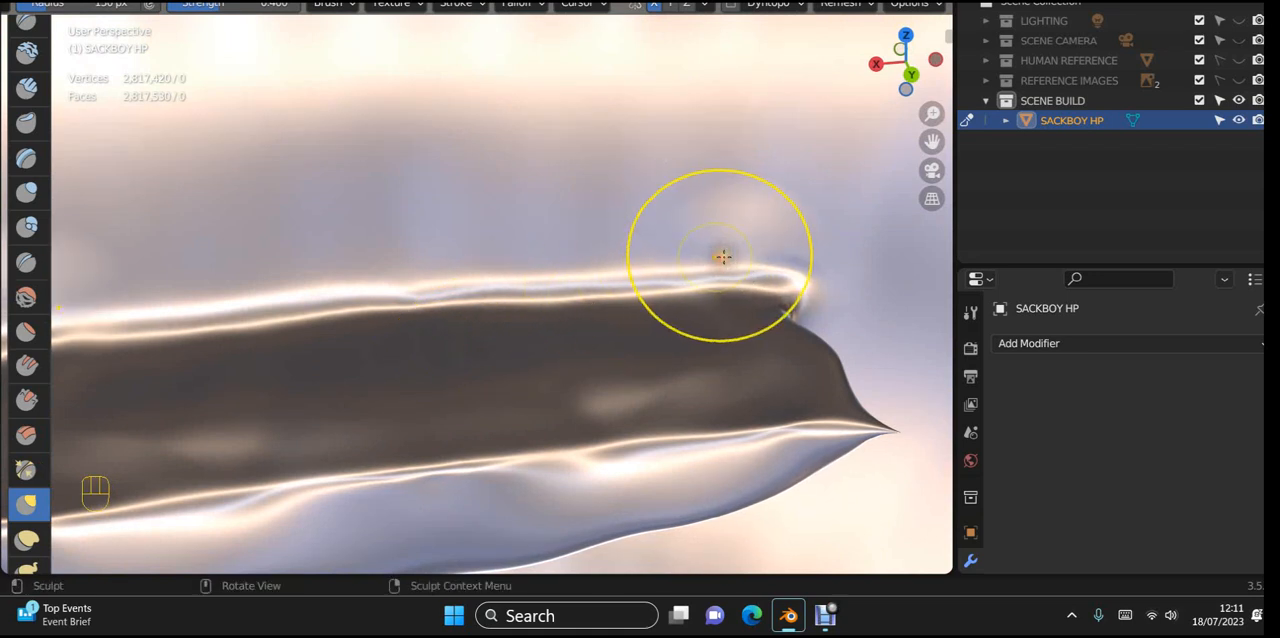
pyautogui.hotkey('ctrl', 'z')
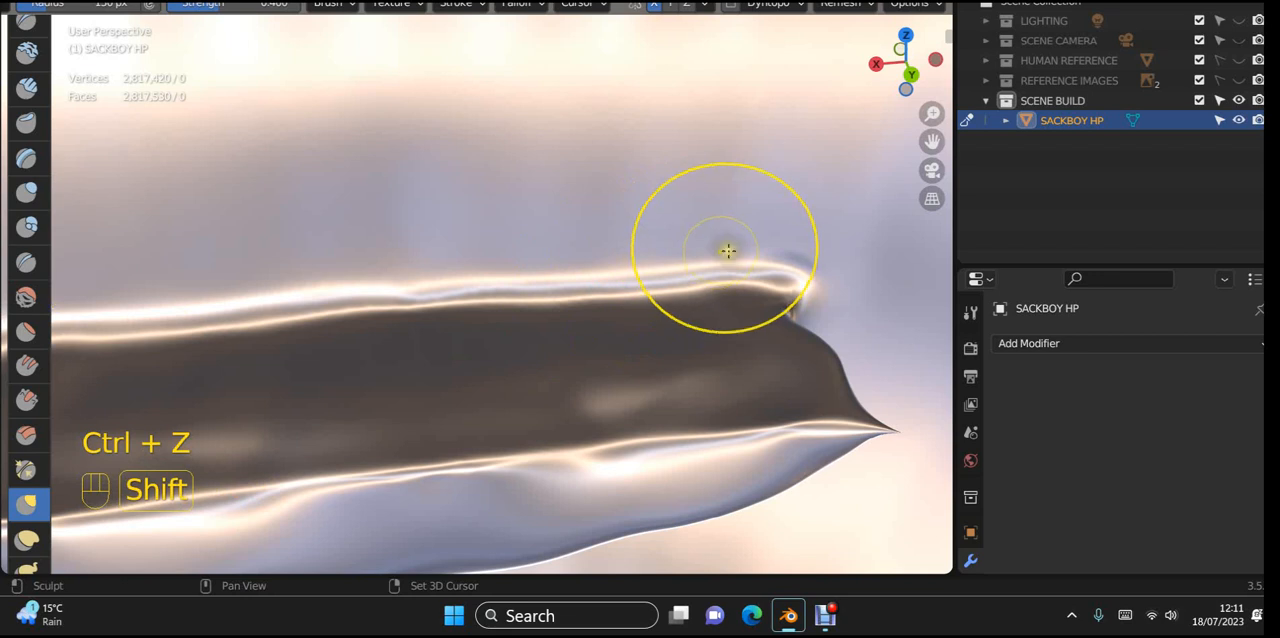
pyautogui.moveTo(741, 247)
pyautogui.keyDown('shift'); pyautogui.mouseDown()
pyautogui.moveTo(586, 266)
pyautogui.moveTo(670, 285)
pyautogui.mouseUp(); pyautogui.keyUp('shift')
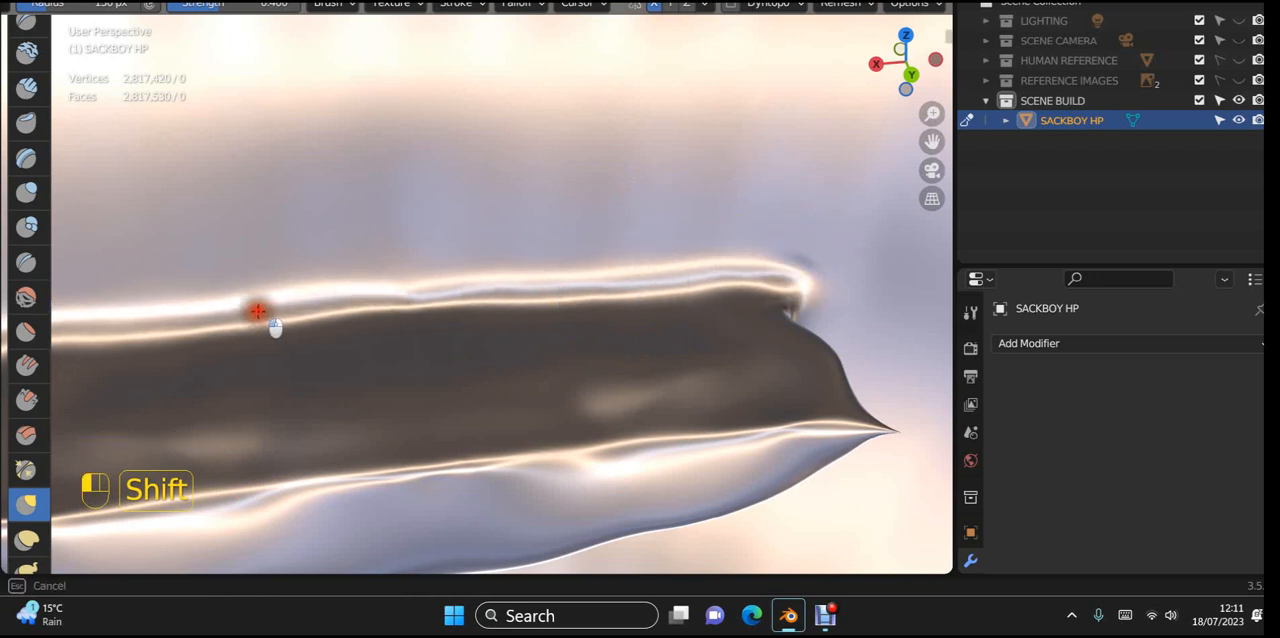
pyautogui.moveTo(258, 312)
pyautogui.keyDown('shift'); pyautogui.mouseDown()
pyautogui.moveTo(314, 323)
pyautogui.moveTo(194, 326)
pyautogui.moveTo(430, 286)
pyautogui.moveTo(329, 288)
pyautogui.mouseUp(); pyautogui.keyUp('shift')
# Step: Soften the same upper ridge and its end near the cavity corner from an angled view inside the head
pyautogui.moveTo(329, 288)
pyautogui.mouseDown(button='middle')
pyautogui.moveTo(574, 329)
pyautogui.moveTo(563, 356)
pyautogui.mouseUp(button='middle')
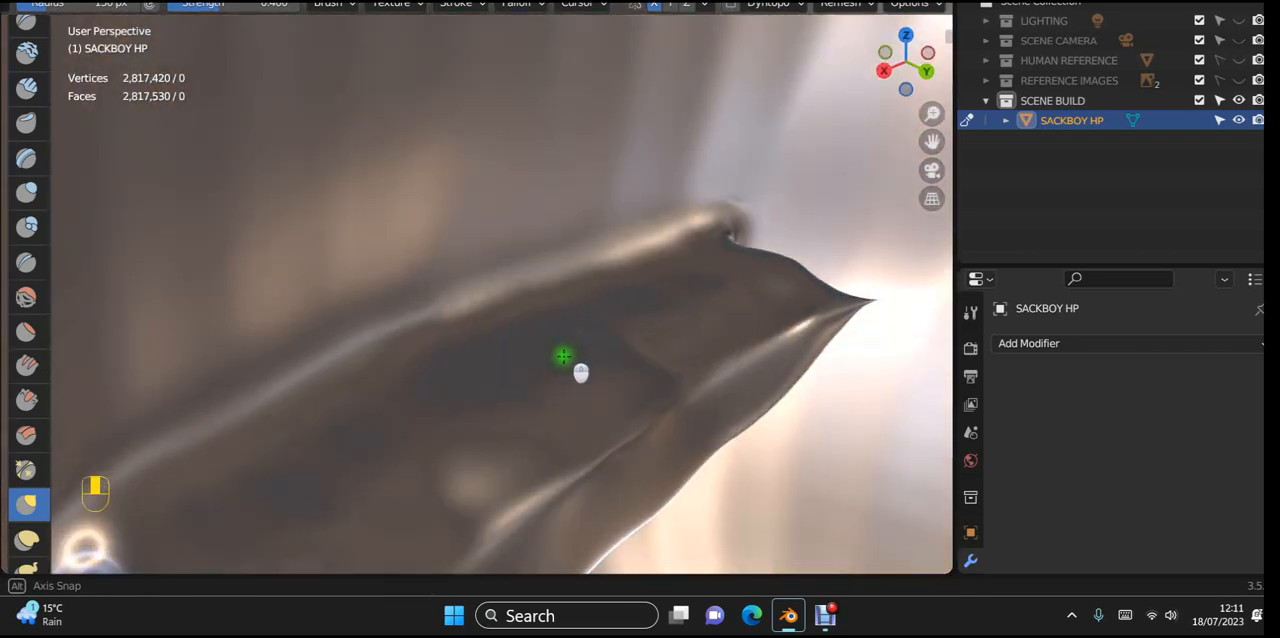
pyautogui.keyDown('shift'); pyautogui.moveTo(380, 332); pyautogui.dragTo(79, 435); pyautogui.keyUp('shift')
pyautogui.moveTo(524, 250)
pyautogui.keyDown('shift'); pyautogui.mouseDown()
pyautogui.moveTo(805, 198)
pyautogui.moveTo(377, 352)
pyautogui.mouseUp(); pyautogui.keyUp('shift')
pyautogui.keyDown('shift'); pyautogui.moveTo(726, 214); pyautogui.dragTo(674, 239); pyautogui.keyUp('shift')
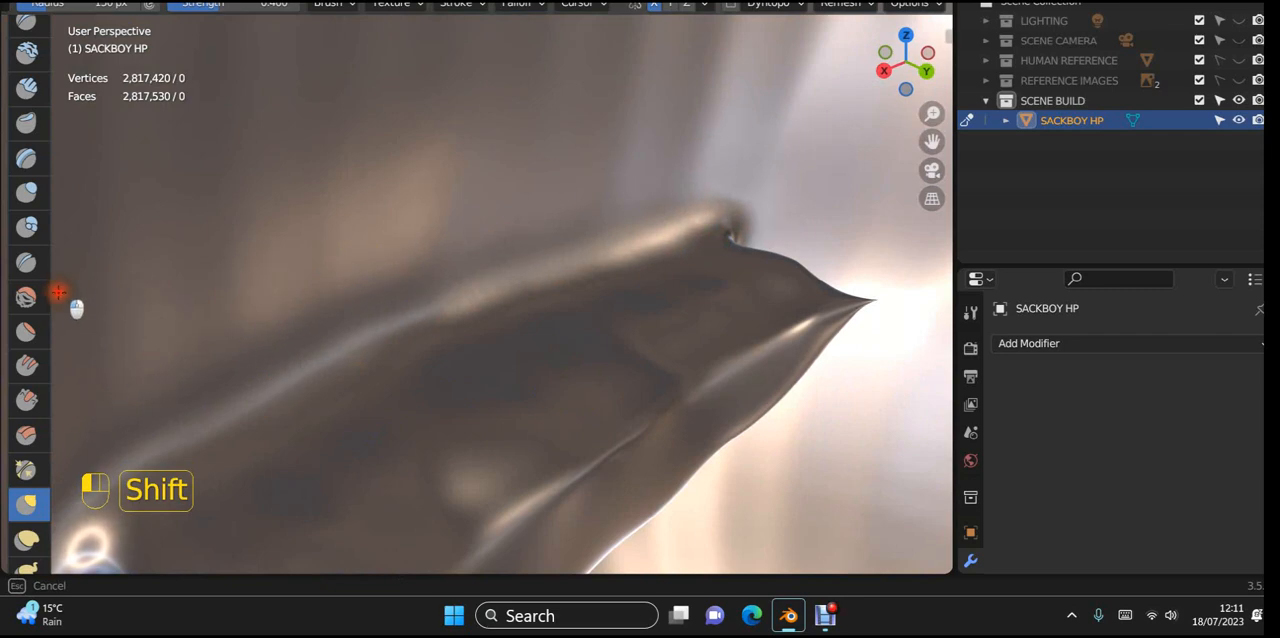
pyautogui.keyDown('shift'); pyautogui.moveTo(338, 145); pyautogui.dragTo(83, 140); pyautogui.keyUp('shift')
# Step: Smooth the underside of the upper lip along the mouth opening from the front
pyautogui.scroll(-9, 234, 206)
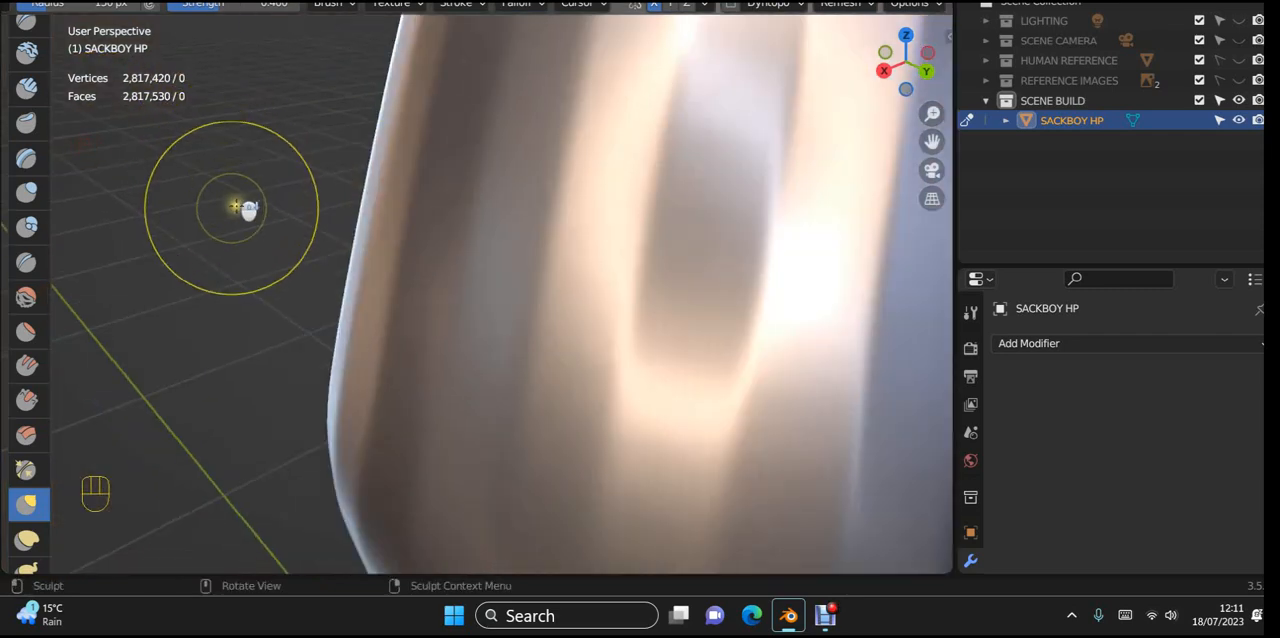
pyautogui.moveTo(240, 204)
pyautogui.mouseDown(button='middle')
pyautogui.moveTo(592, 139)
pyautogui.moveTo(603, 183)
pyautogui.moveTo(646, 166)
pyautogui.moveTo(626, 80)
pyautogui.moveTo(604, 68)
pyautogui.mouseUp(button='middle')
pyautogui.scroll(5, 604, 68)
pyautogui.moveTo(751, 194); pyautogui.dragTo(511, 358, button='middle')
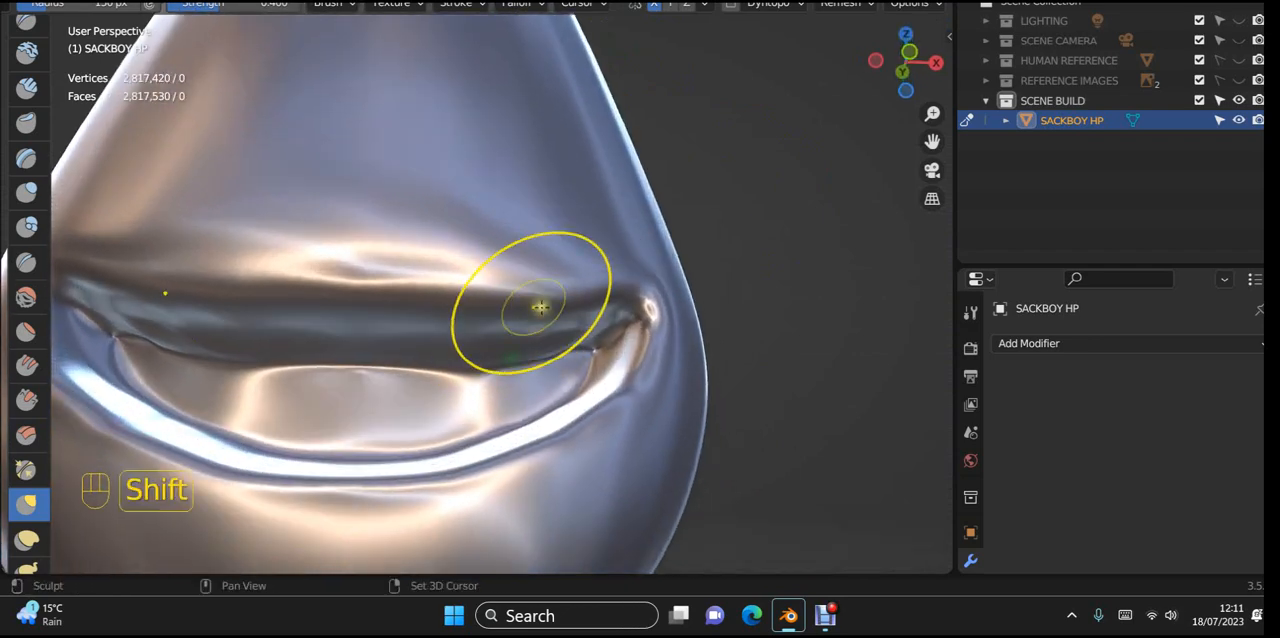
pyautogui.keyDown('shift'); pyautogui.moveTo(678, 364); pyautogui.dragTo(662, 375); pyautogui.keyUp('shift')
# Step: Smooth the mouth corner around the ring-shaped bump once more from close-up angled views
pyautogui.moveTo(650, 381); pyautogui.dragTo(740, 381, button='middle')
pyautogui.scroll(2, 741, 380)
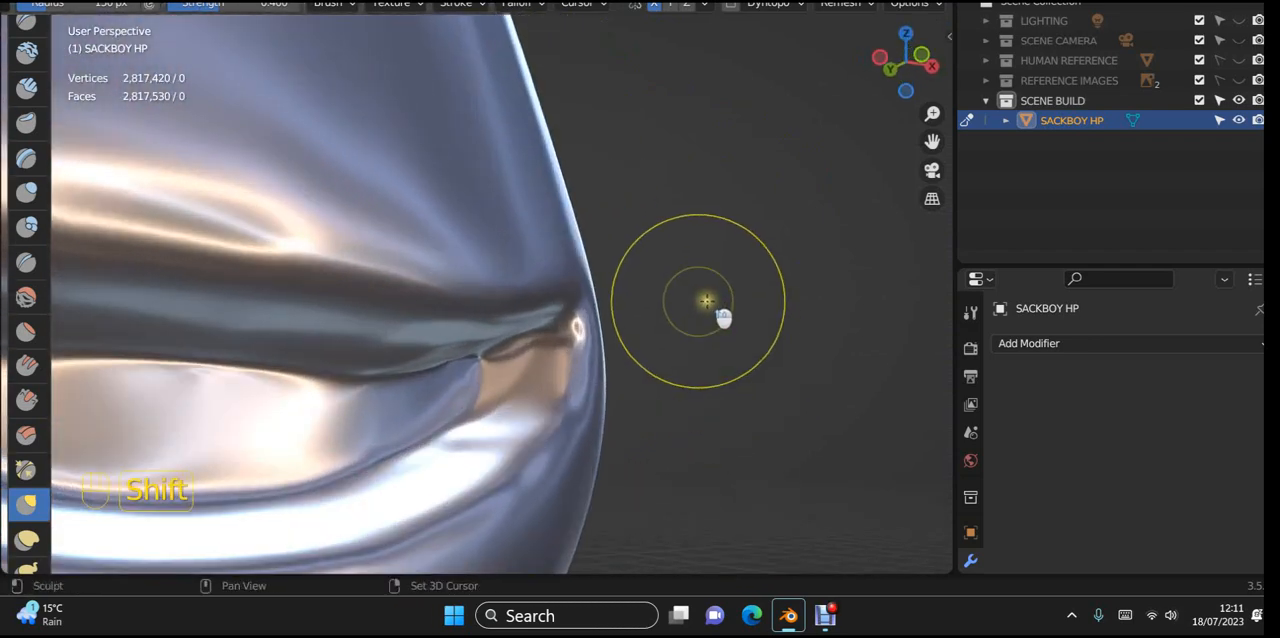
pyautogui.keyDown('shift'); pyautogui.moveTo(648, 242); pyautogui.dragTo(536, 140, button='middle'); pyautogui.keyUp('shift')
pyautogui.scroll(3, 494, 220)
pyautogui.moveTo(546, 234); pyautogui.dragTo(579, 211, button='middle')
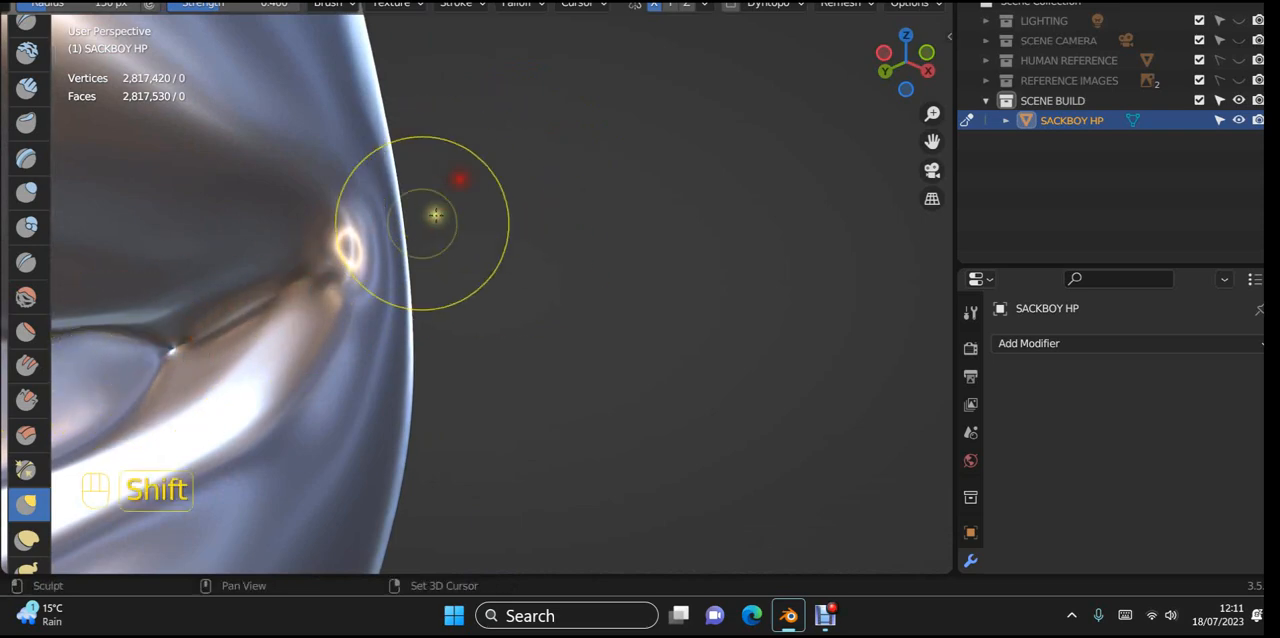
pyautogui.moveTo(712, 112); pyautogui.dragTo(652, 343, button='middle')
# Step: Examine the smoothed mouth on the whole character from the front, from above and in profile
pyautogui.scroll(-6, 543, 320)
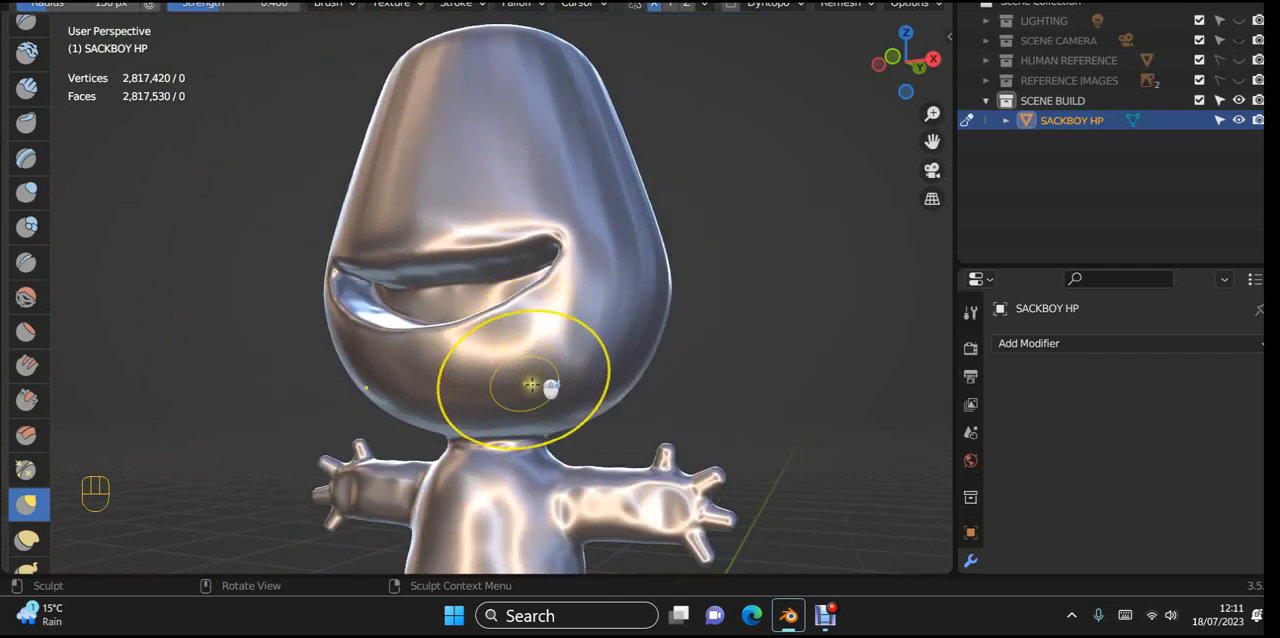
pyautogui.moveTo(557, 375)
pyautogui.mouseDown(button='middle')
pyautogui.moveTo(623, 391)
pyautogui.moveTo(632, 431)
pyautogui.moveTo(614, 478)
pyautogui.moveTo(575, 432)
pyautogui.mouseUp(button='middle')
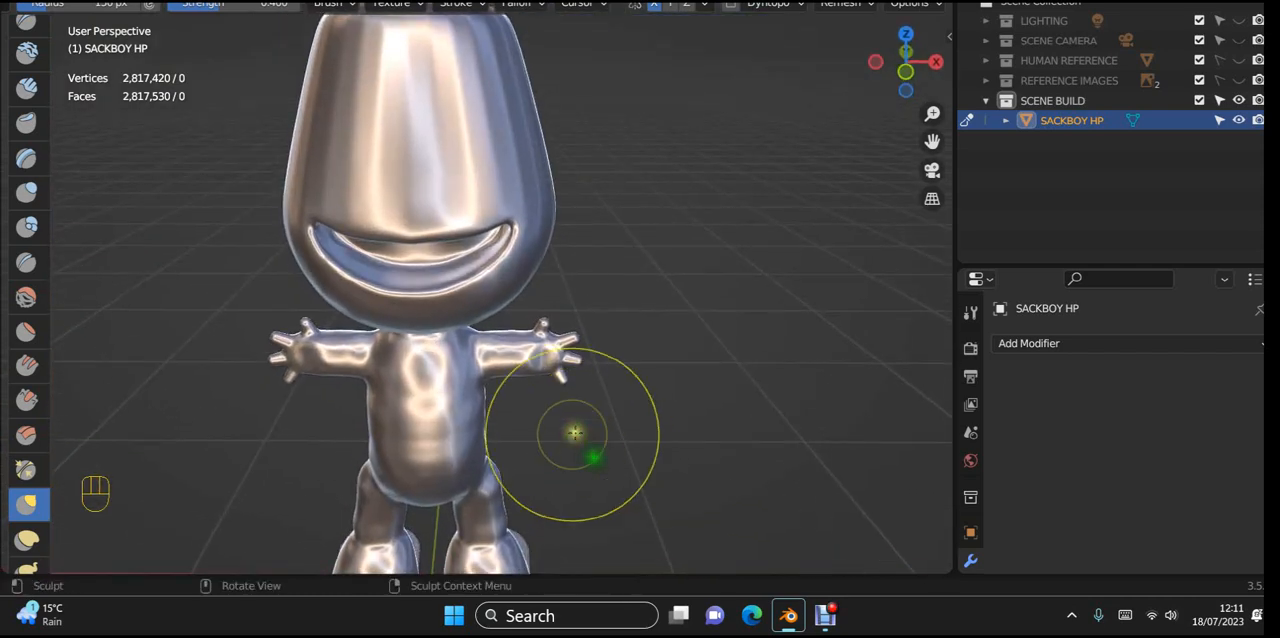
pyautogui.scroll(4, 530, 393)
pyautogui.keyDown('shift'); pyautogui.moveTo(636, 286); pyautogui.dragTo(666, 190, button='middle'); pyautogui.keyUp('shift')
pyautogui.moveTo(612, 440); pyautogui.dragTo(647, 481, button='middle')
pyautogui.scroll(-5, 612, 387)
pyautogui.moveTo(649, 363)
pyautogui.mouseDown(button='middle')
pyautogui.moveTo(409, 317)
pyautogui.moveTo(529, 257)
pyautogui.mouseUp(button='middle')
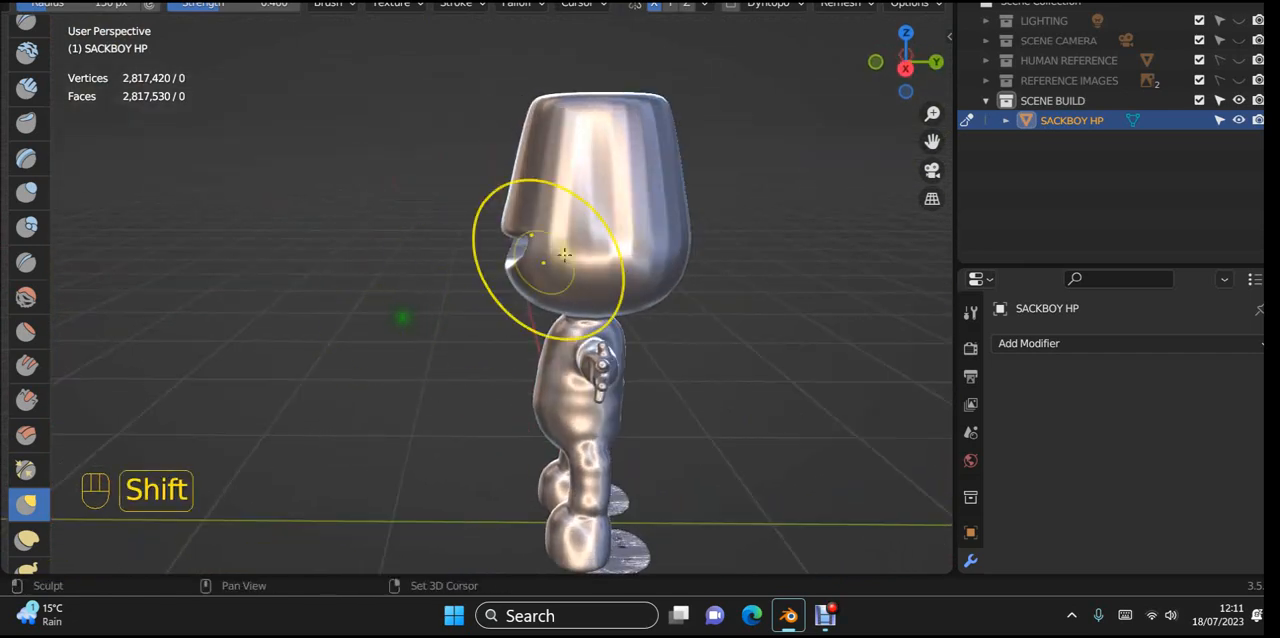
# Step: Smooth the side of the head behind the mouth corner in profile and check the mouth from the front
pyautogui.moveTo(637, 175)
pyautogui.keyDown('shift'); pyautogui.mouseDown()
pyautogui.moveTo(654, 283)
pyautogui.moveTo(664, 272)
pyautogui.mouseUp(); pyautogui.keyUp('shift')
pyautogui.keyDown('shift'); pyautogui.moveTo(655, 186); pyautogui.dragTo(626, 231); pyautogui.keyUp('shift')
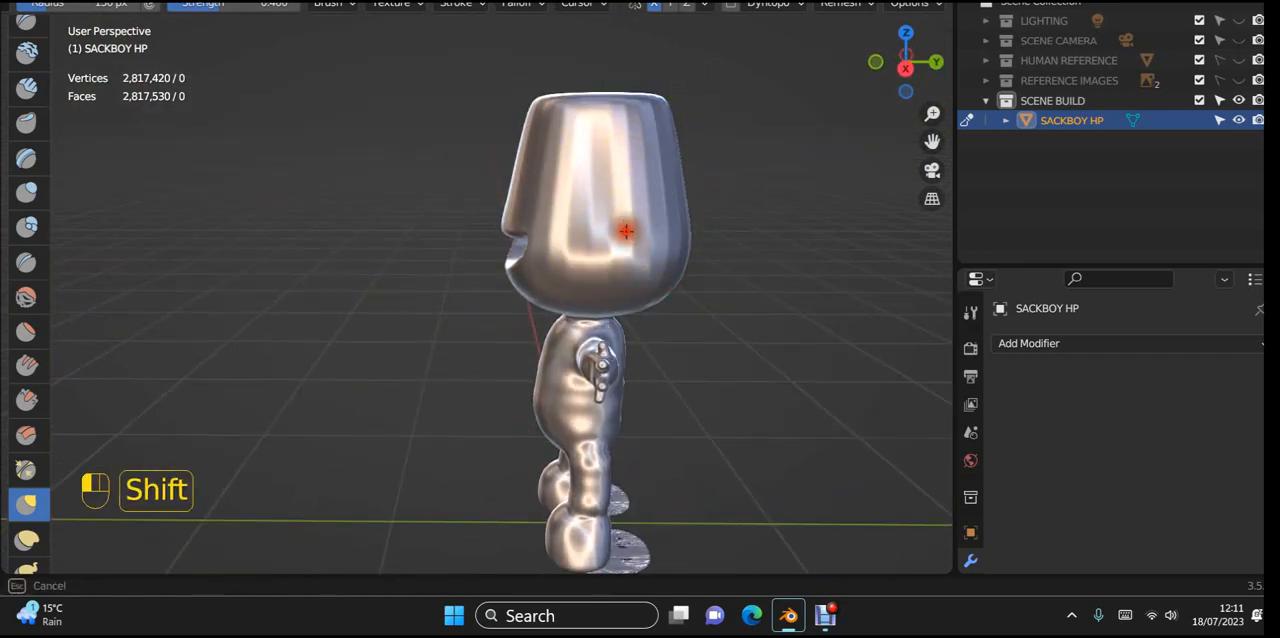
pyautogui.keyDown('shift'); pyautogui.moveTo(666, 441); pyautogui.dragTo(477, 463); pyautogui.keyUp('shift')
pyautogui.moveTo(490, 459); pyautogui.dragTo(708, 414, button='middle')
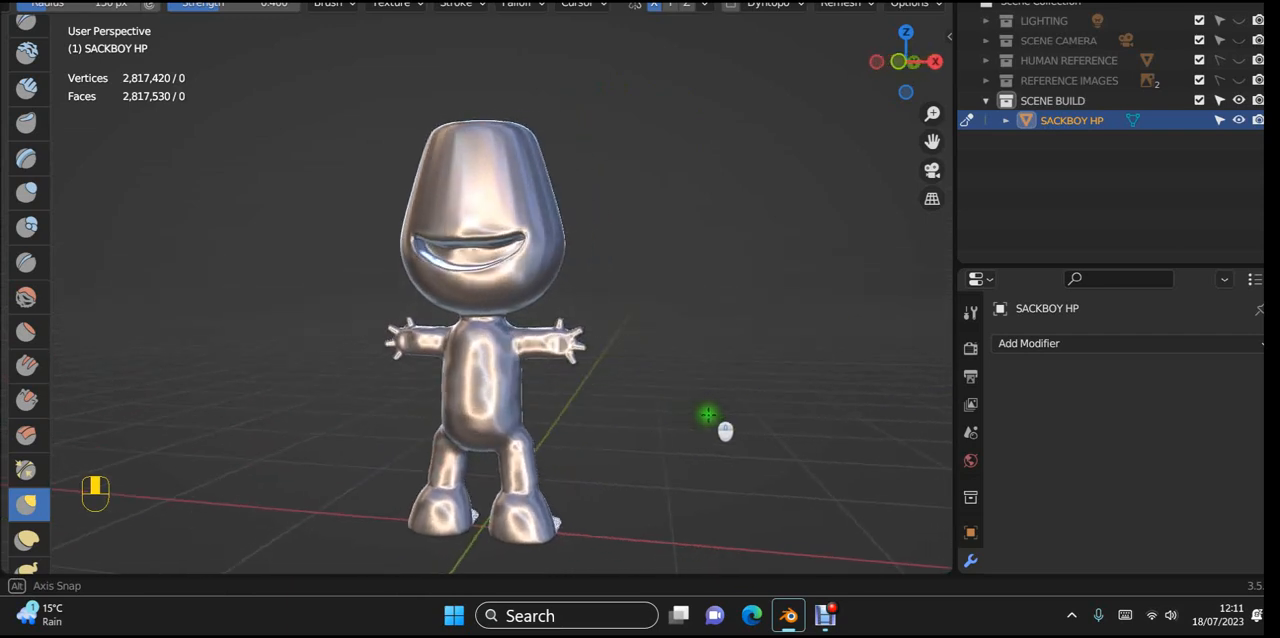
pyautogui.scroll(5, 557, 420)
pyautogui.moveTo(532, 411)
pyautogui.keyDown('shift'); pyautogui.mouseDown(button='middle')
pyautogui.moveTo(600, 371)
pyautogui.moveTo(580, 343)
pyautogui.mouseUp(button='middle'); pyautogui.keyUp('shift')
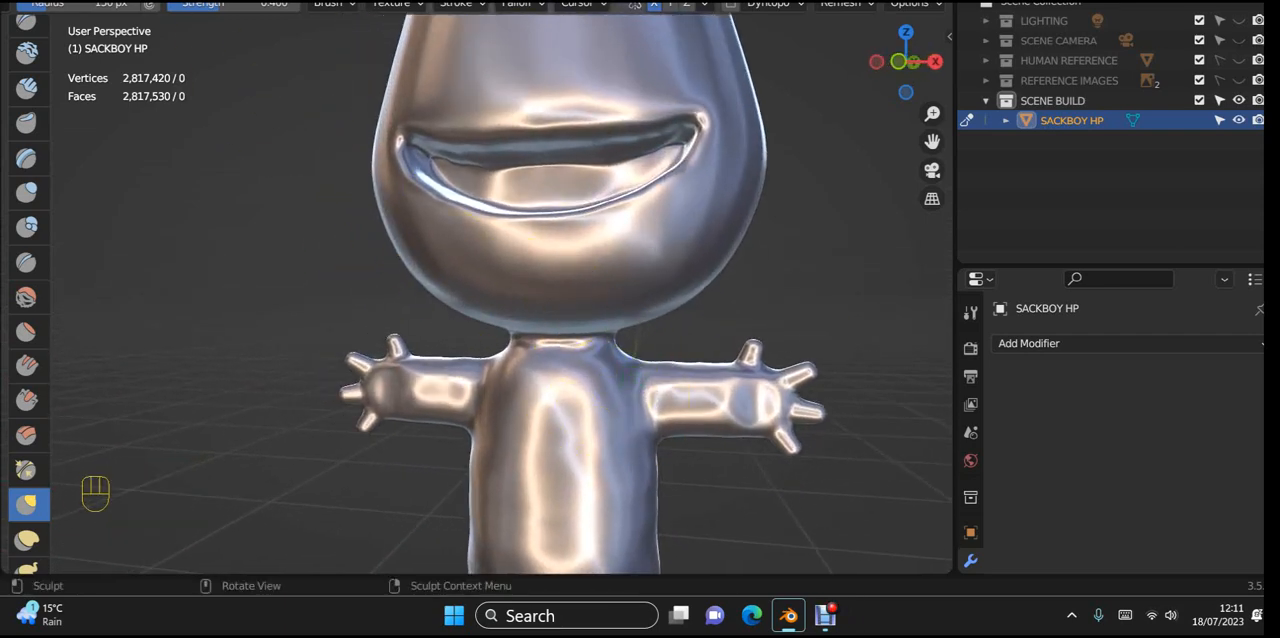
# Step: Save the current file, and start saving a new version in the SACKBOU BUILD folder by opening its file name for editing
pyautogui.click(42, 1)
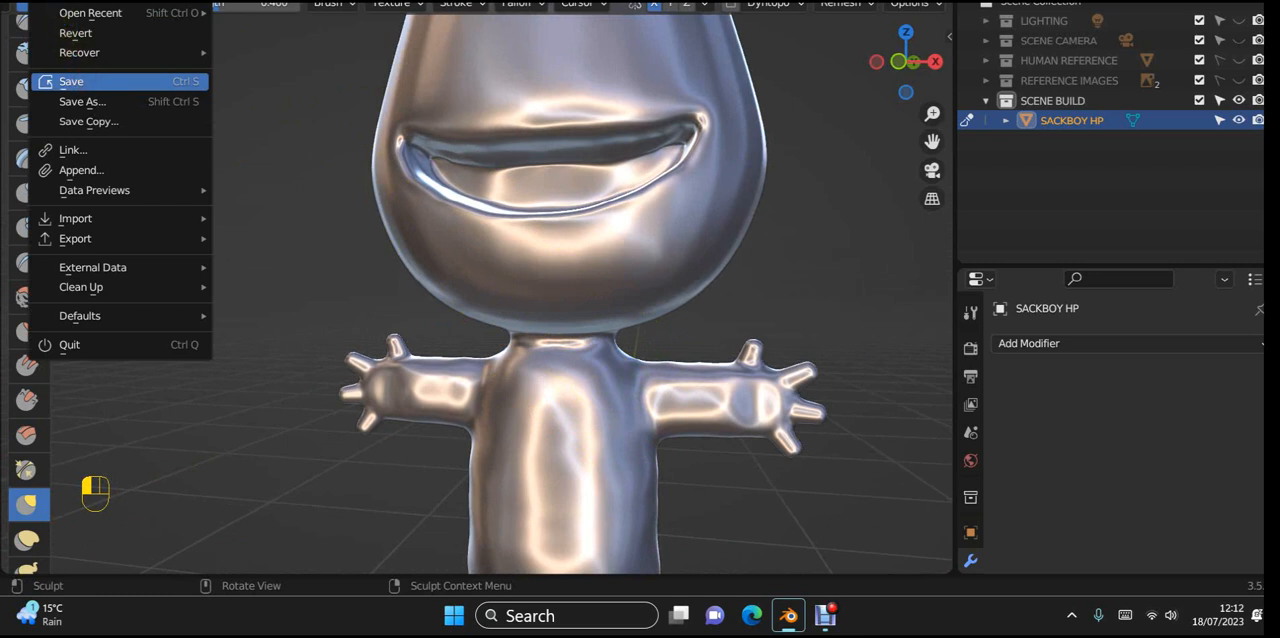
pyautogui.click(72, 82)
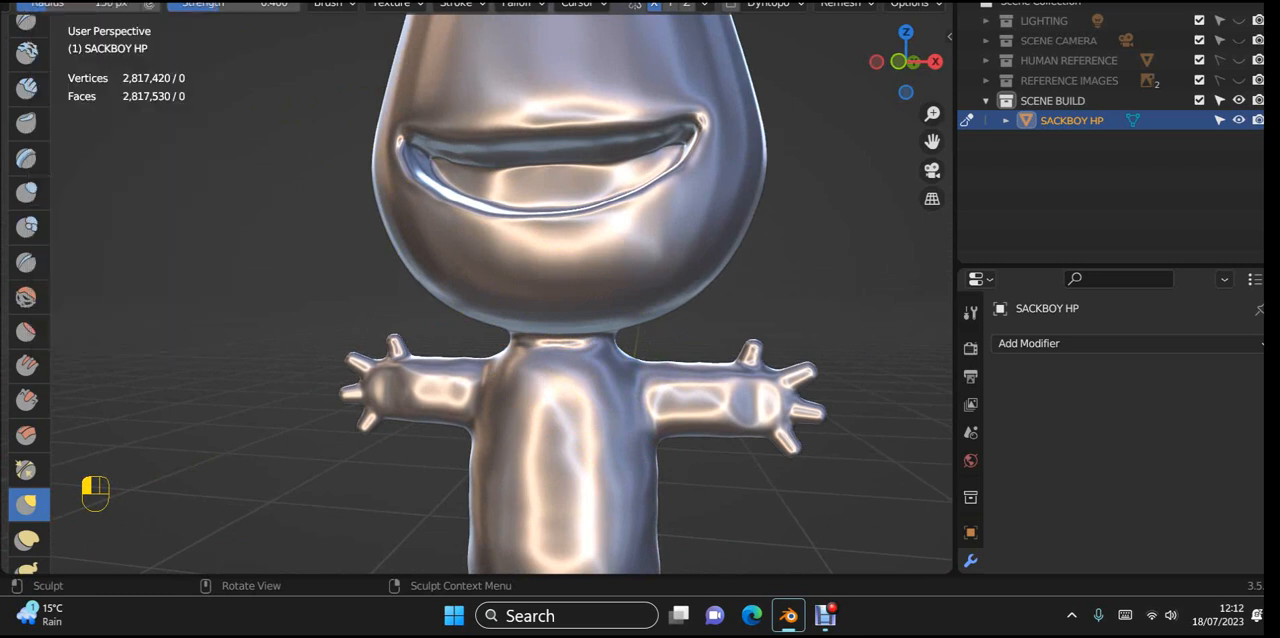
pyautogui.click(42, 1)
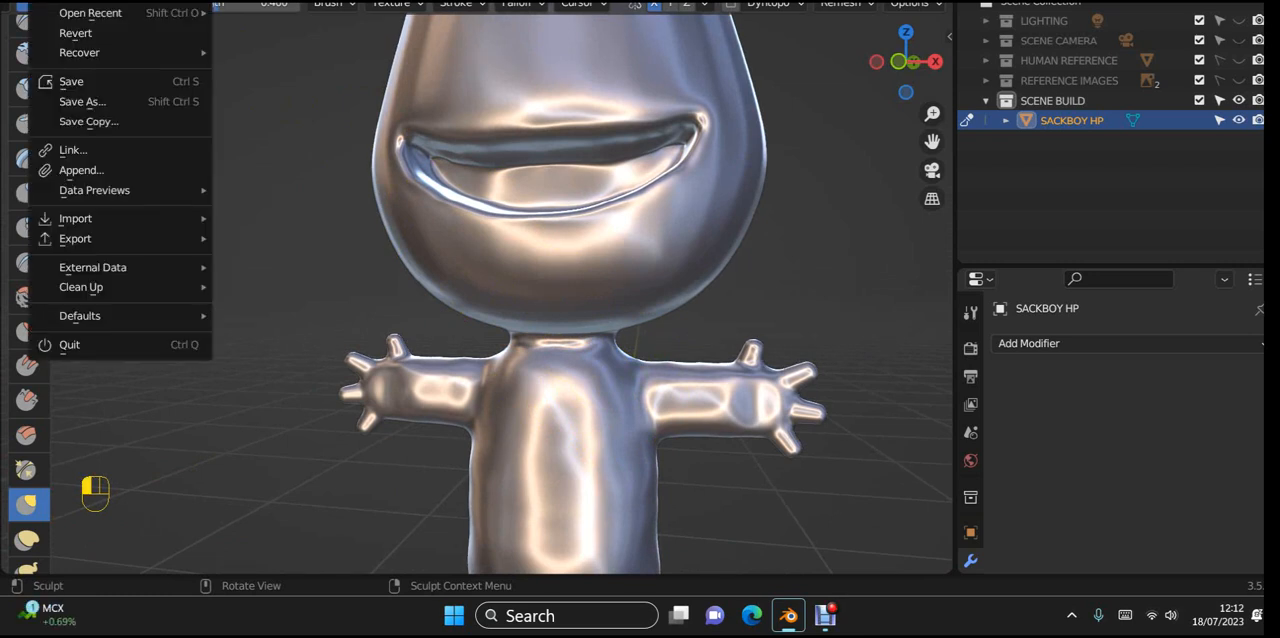
pyautogui.click(86, 104)
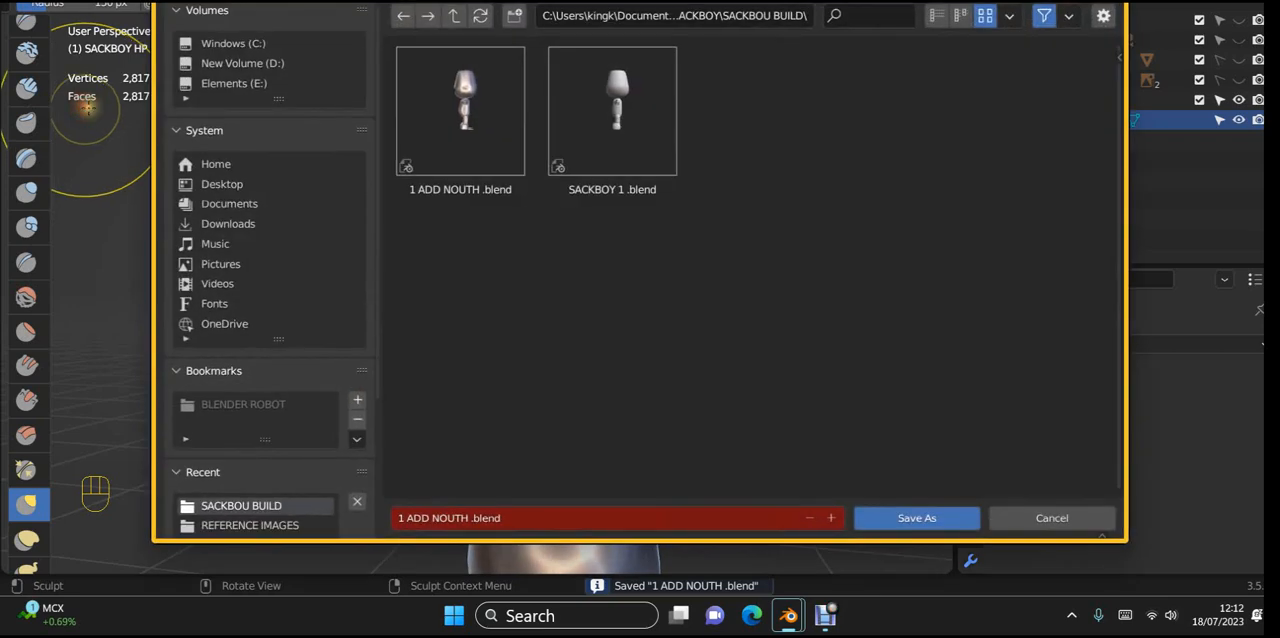
pyautogui.click(432, 519)
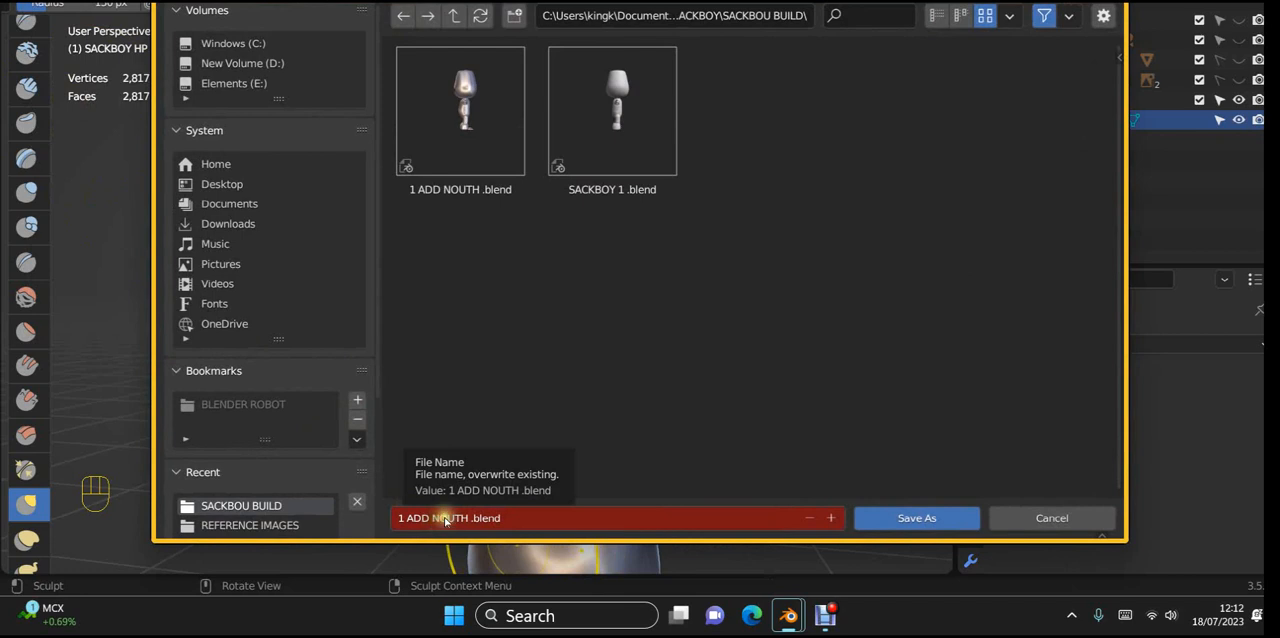
pyautogui.click(398, 518)
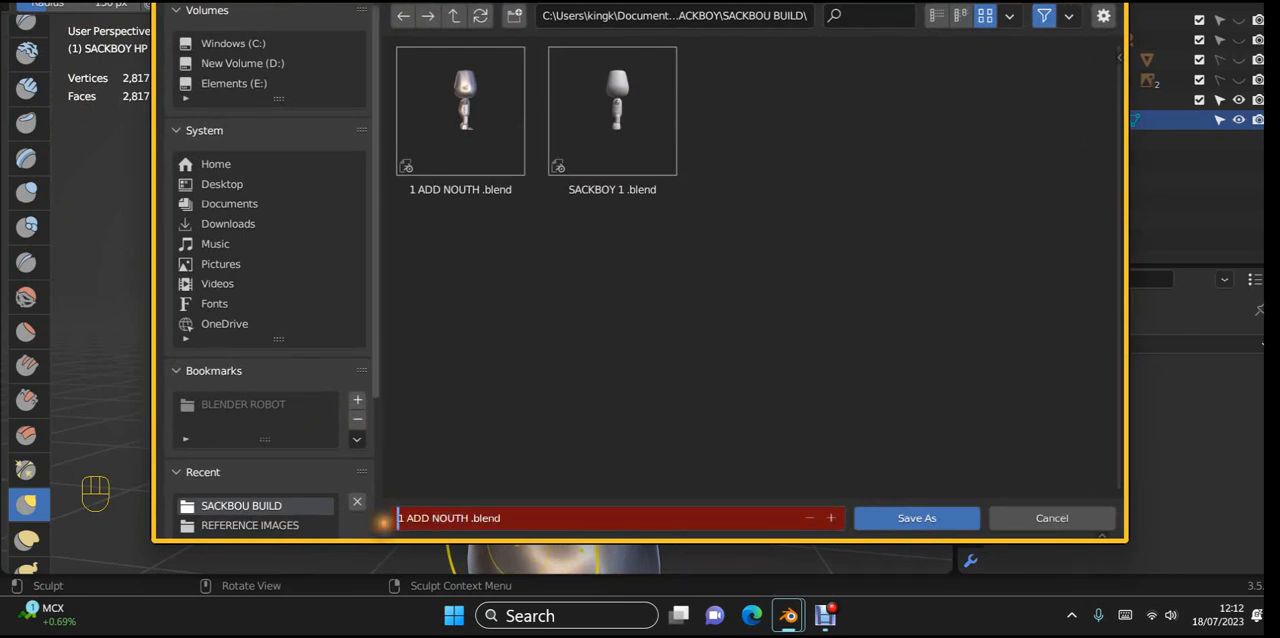
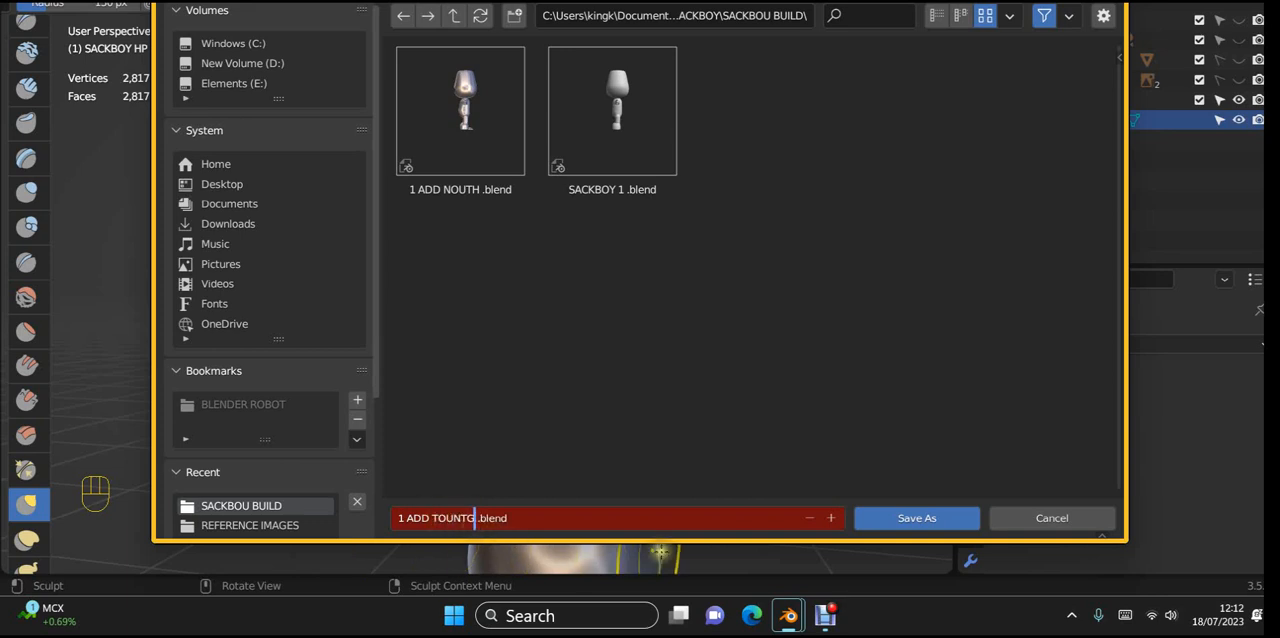
# Step: Save the new version of the file as "1 ADD TOUNTG .blend"
pyautogui.click(915, 518)
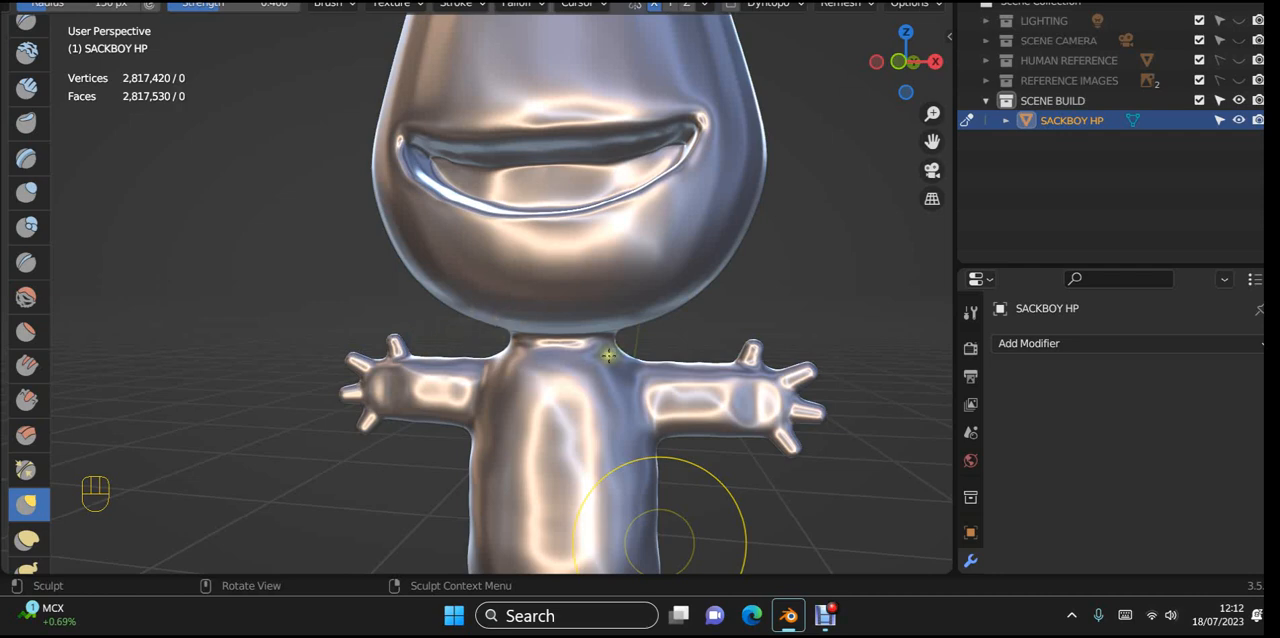
# Step: Examine the whole character from the front, the side and the back
pyautogui.scroll(-5, 737, 294)
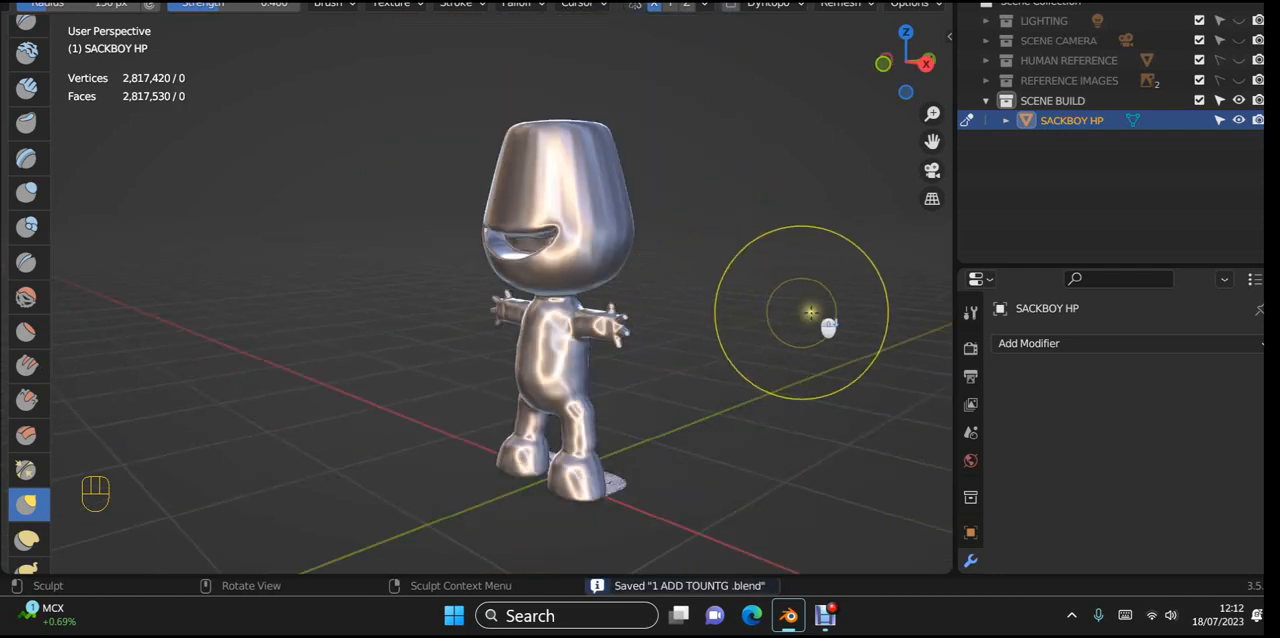
pyautogui.moveTo(829, 314); pyautogui.dragTo(586, 263, button='middle')
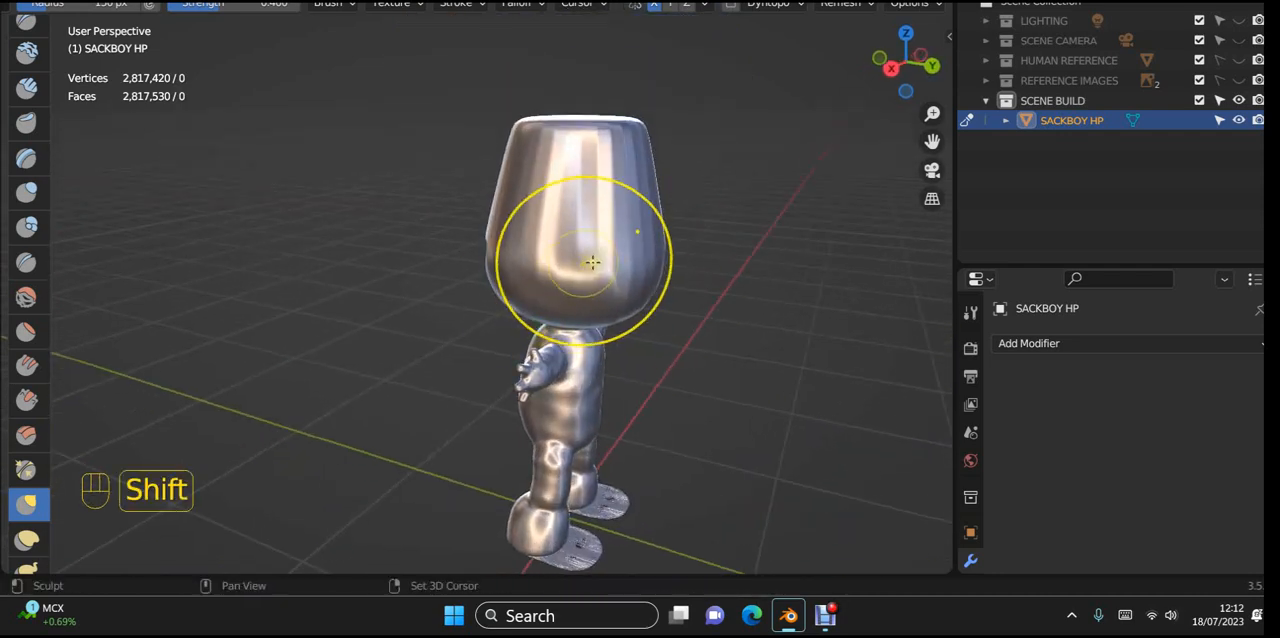
pyautogui.moveTo(665, 261)
pyautogui.mouseDown(button='middle')
pyautogui.moveTo(694, 235)
pyautogui.moveTo(674, 309)
pyautogui.mouseUp(button='middle')
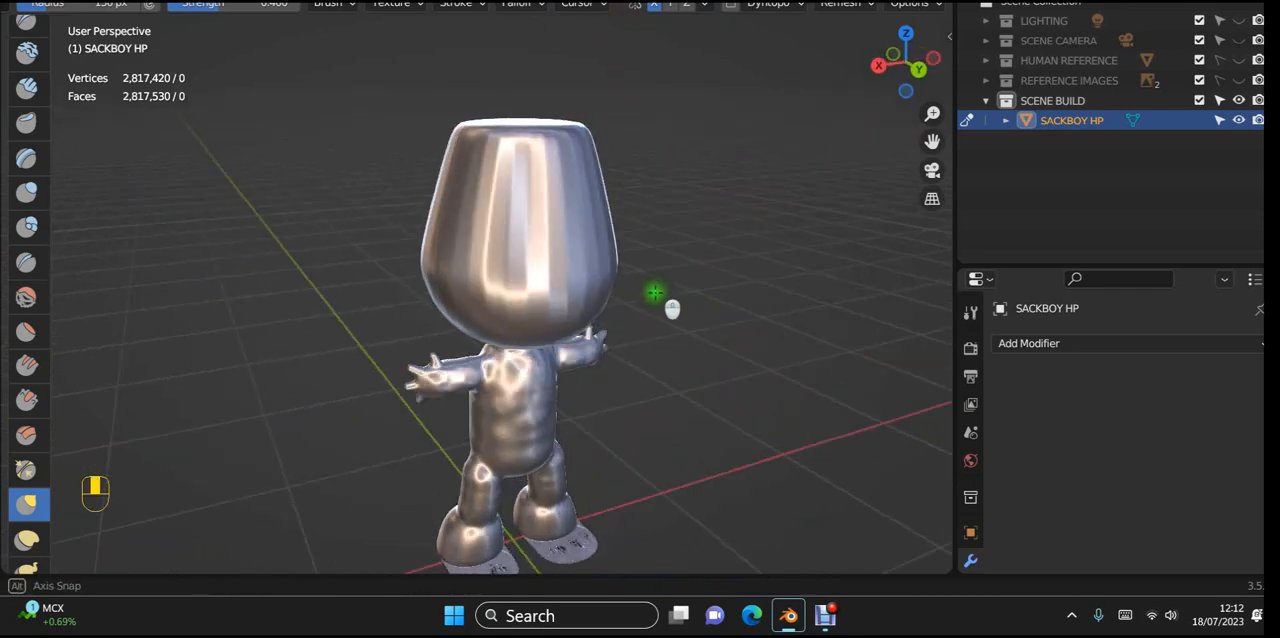
pyautogui.moveTo(452, 229)
pyautogui.keyDown('shift'); pyautogui.mouseDown()
pyautogui.moveTo(494, 134)
pyautogui.moveTo(575, 49)
pyautogui.mouseUp(); pyautogui.keyUp('shift')
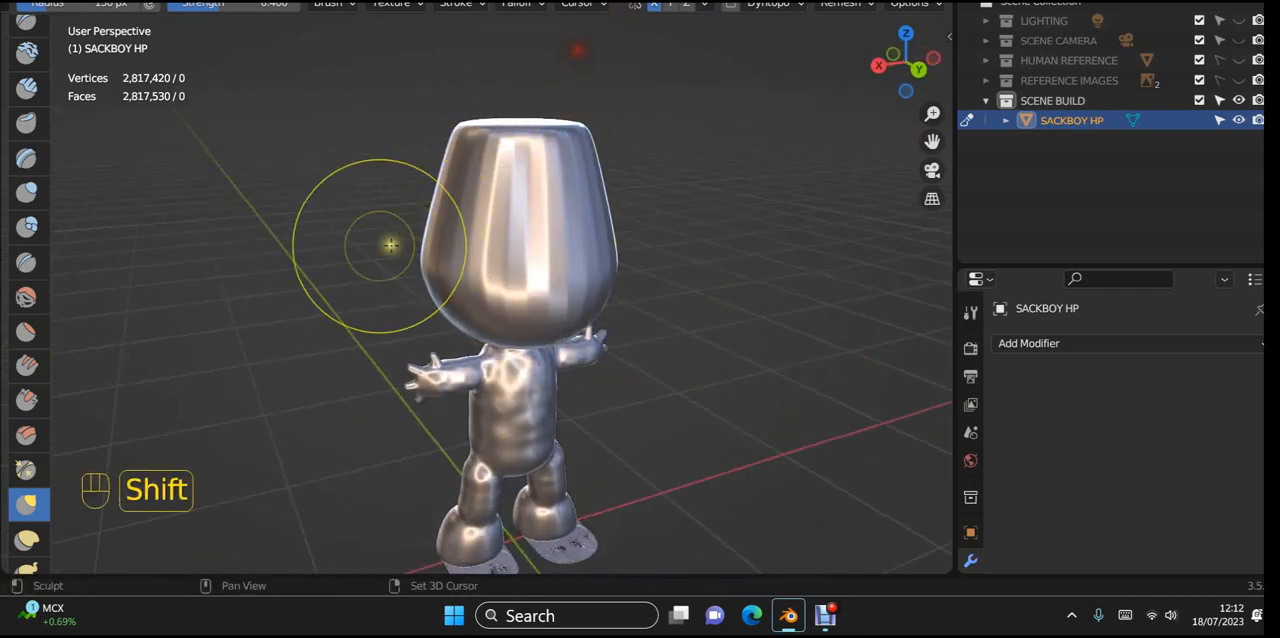
pyautogui.keyDown('shift'); pyautogui.moveTo(391, 246); pyautogui.dragTo(609, 106); pyautogui.keyUp('shift')
pyautogui.keyDown('shift'); pyautogui.moveTo(402, 286); pyautogui.dragTo(695, 198); pyautogui.keyUp('shift')
pyautogui.moveTo(695, 198); pyautogui.dragTo(929, 266, button='middle')
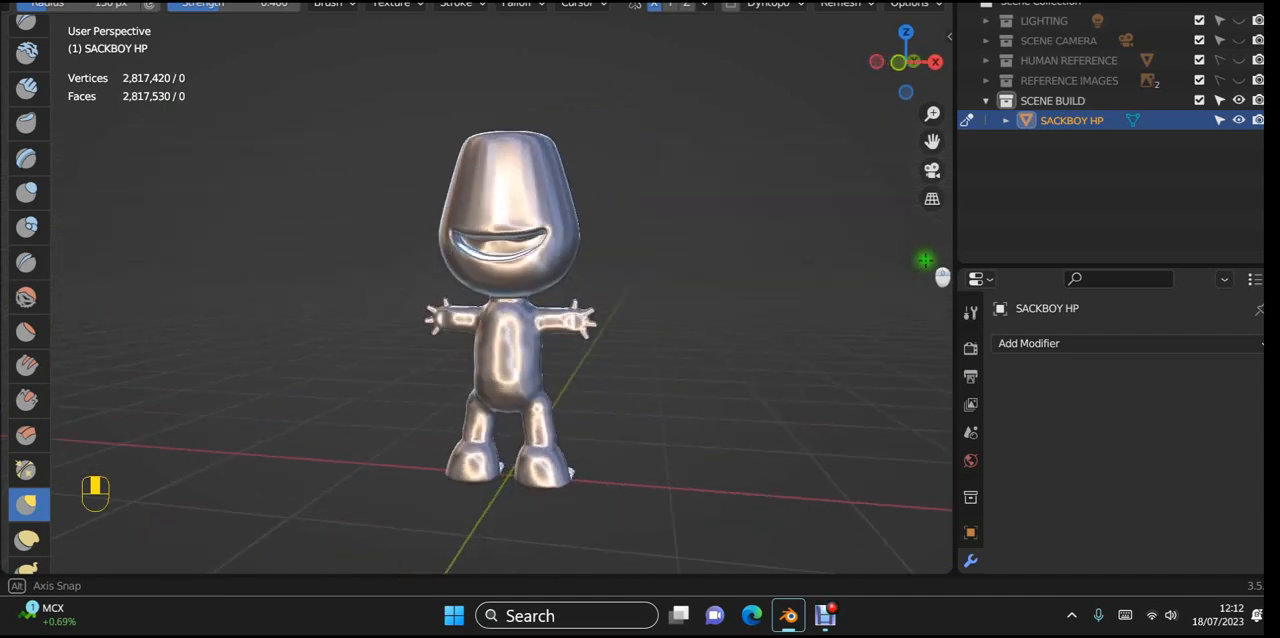
pyautogui.scroll(5, 749, 251)
pyautogui.scroll(-5, 749, 309)
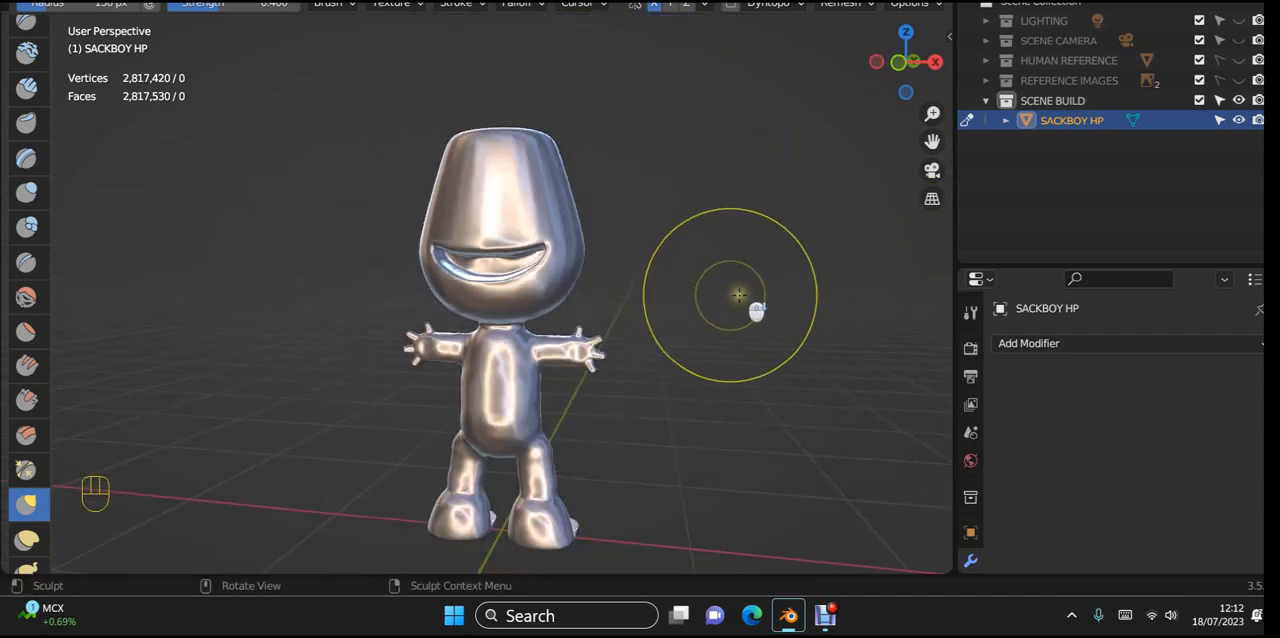
# Step: Switch from sculpting to Object Mode in the right orthographic view and add a UV sphere
pyautogui.press('KP_3')
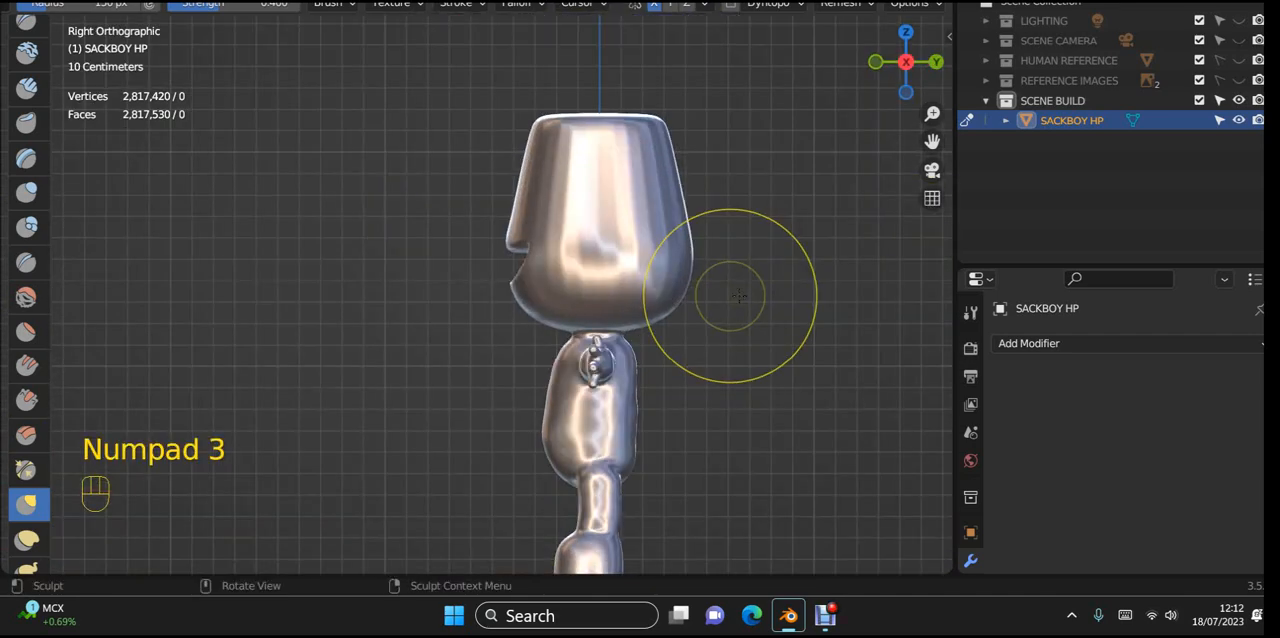
pyautogui.click(96, 2)
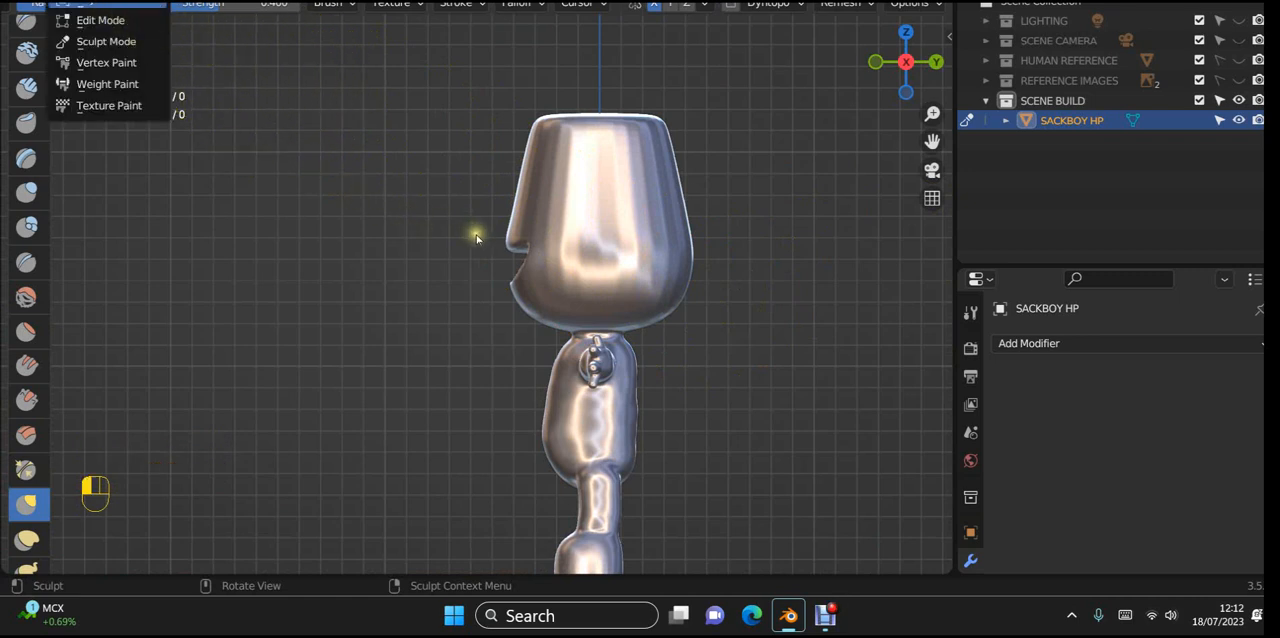
pyautogui.scroll(-2, 711, 368)
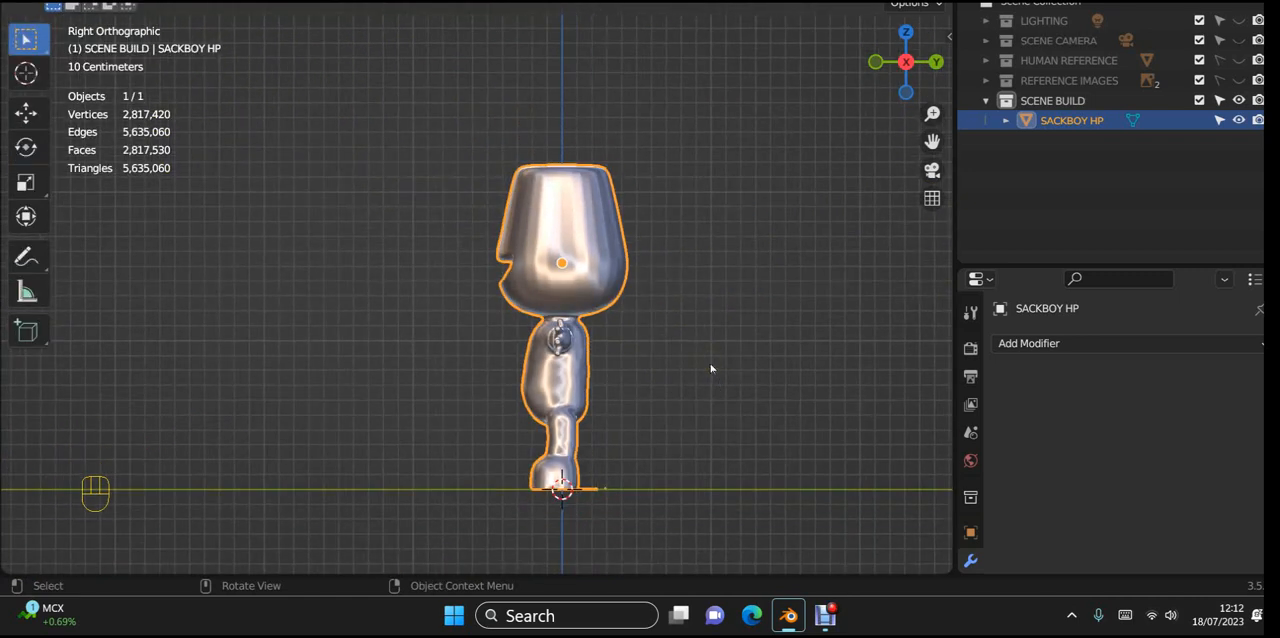
pyautogui.hotkey('shift', 'a')
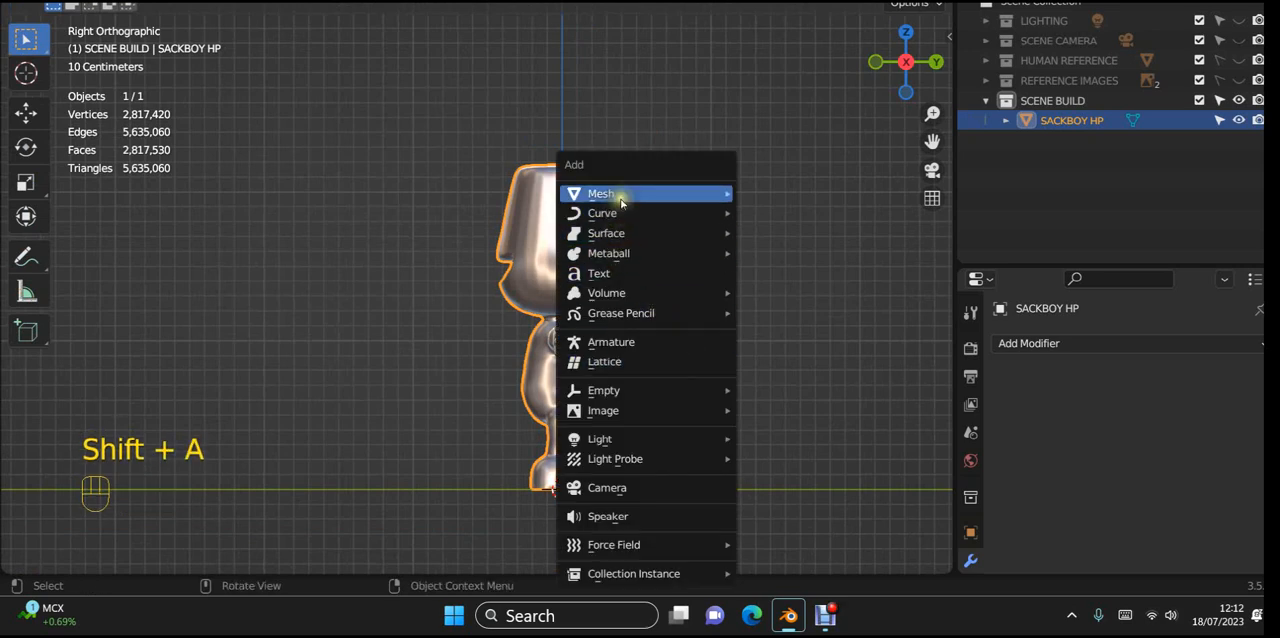
pyautogui.moveTo(620, 202)
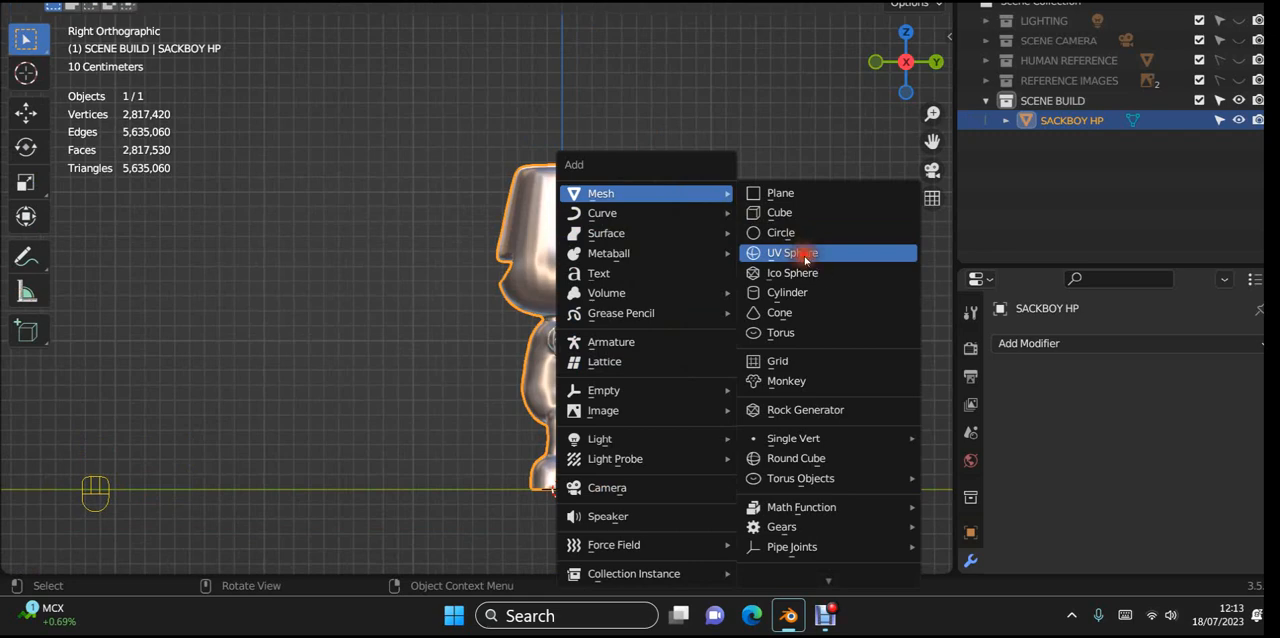
pyautogui.click(803, 254)
# Step: Move the sphere up about 1.59 m along Z so it sits around the head
pyautogui.scroll(-4, 755, 308)
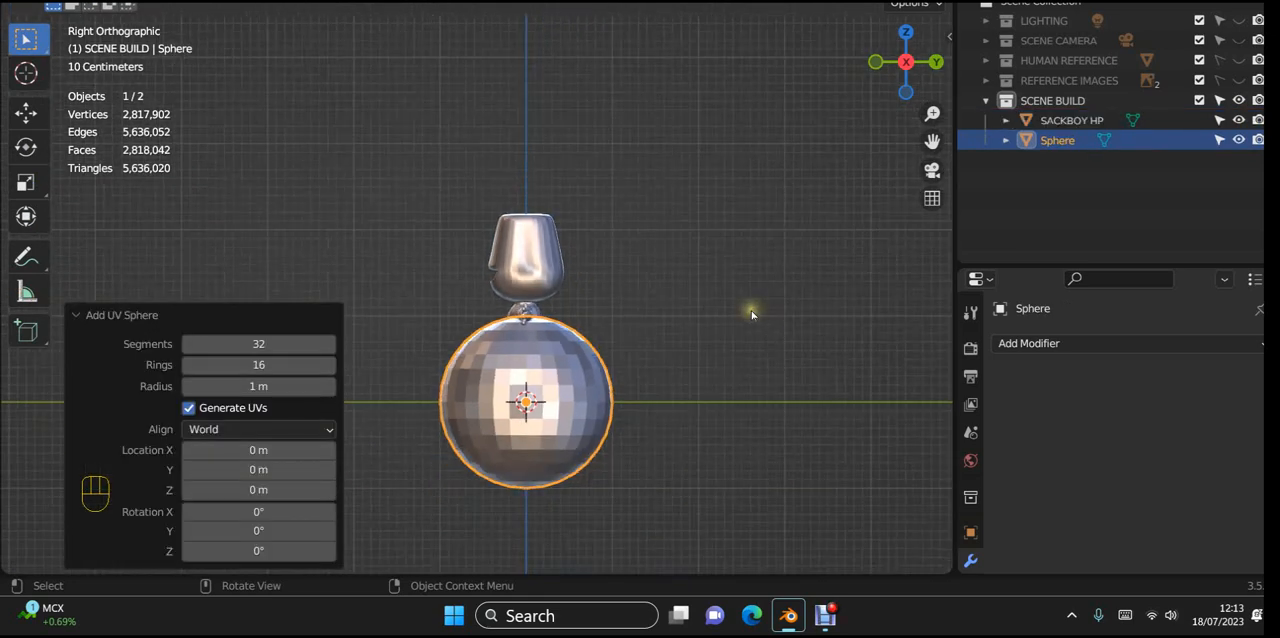
pyautogui.press('g')
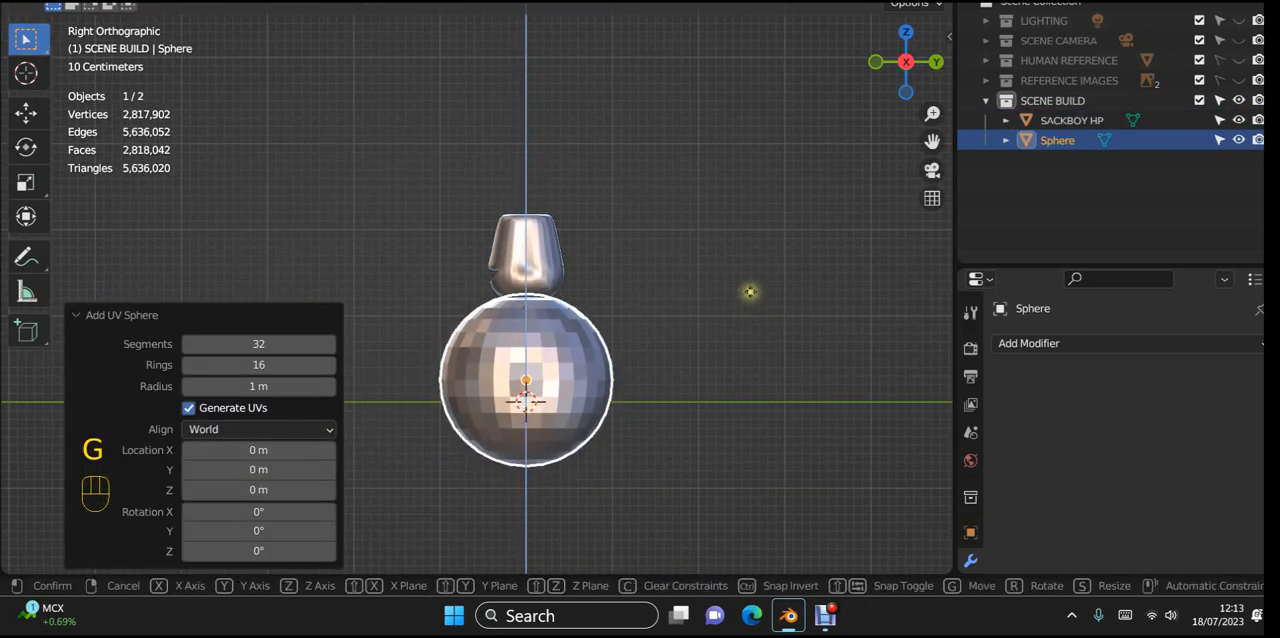
pyautogui.click(749, 177)
pyautogui.scroll(5, 748, 233)
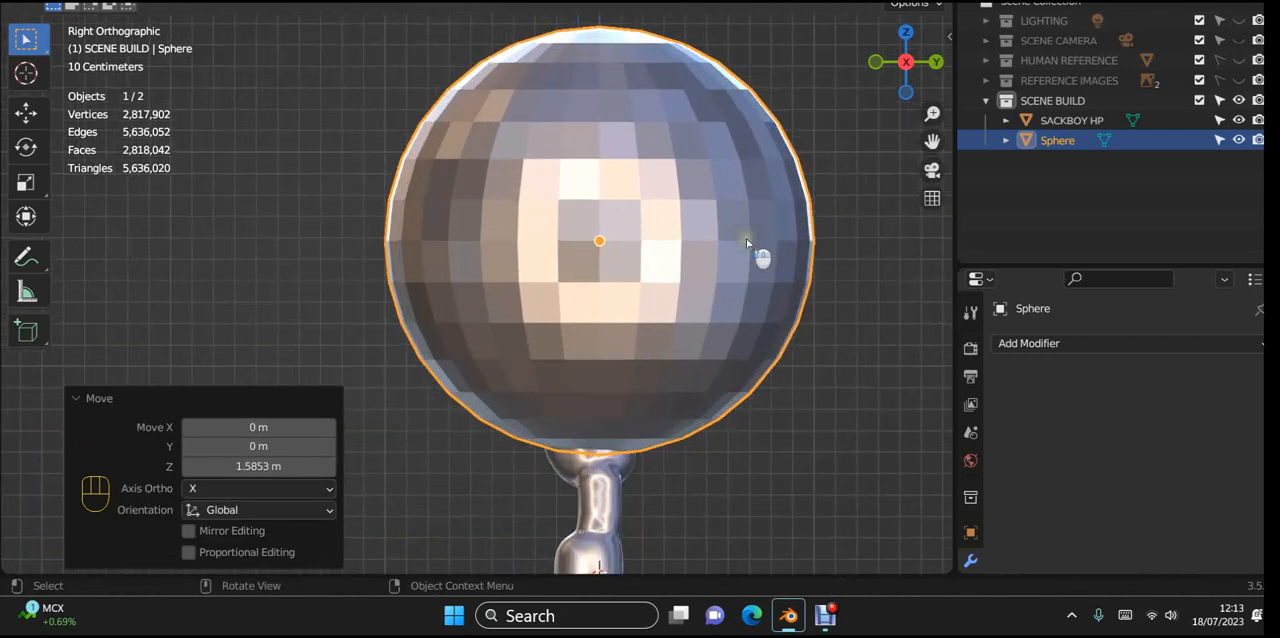
# Step: Mark the sphere's horizontal edge loop just above its equator as a seam in Edit Mode
pyautogui.press('Tab')
pyautogui.click(247, 338)
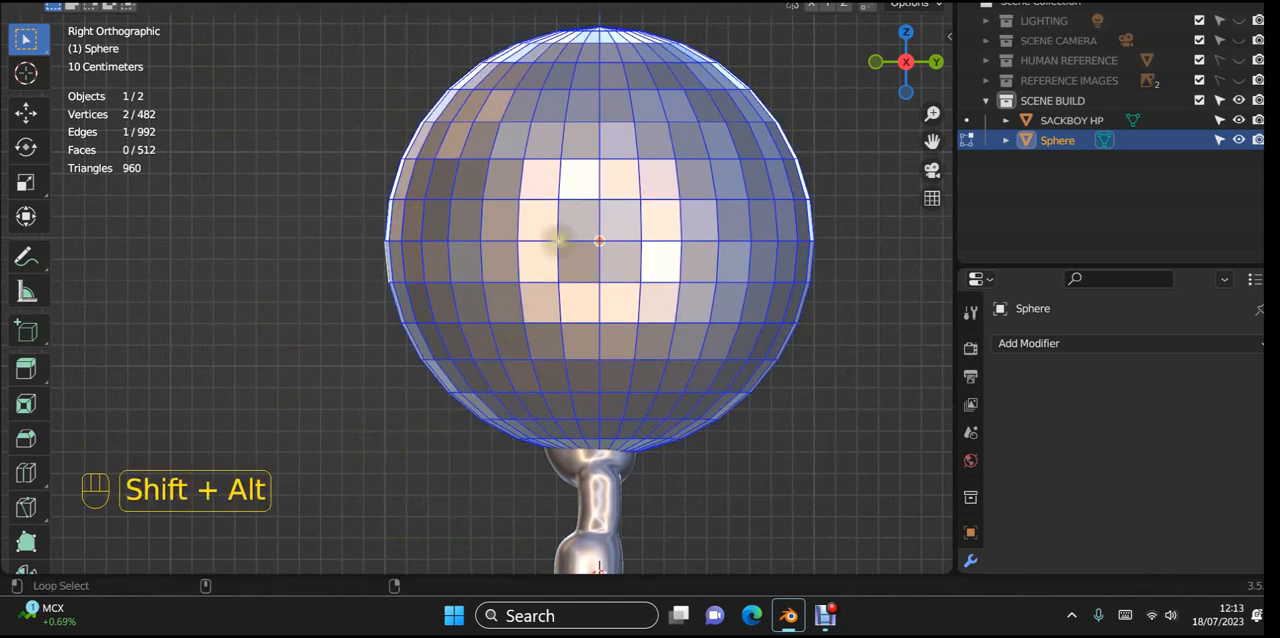
pyautogui.keyDown('alt'); pyautogui.keyDown('shift'); pyautogui.click(584, 196); pyautogui.keyUp('shift'); pyautogui.keyUp('alt')
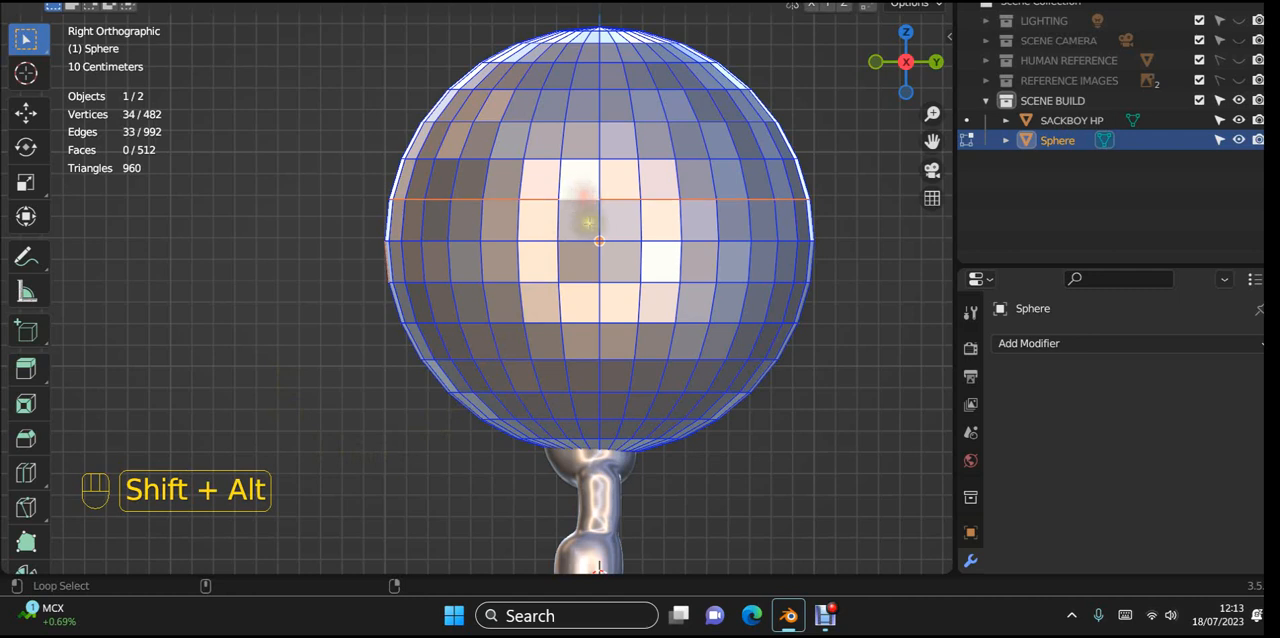
pyautogui.rightClick(586, 221)
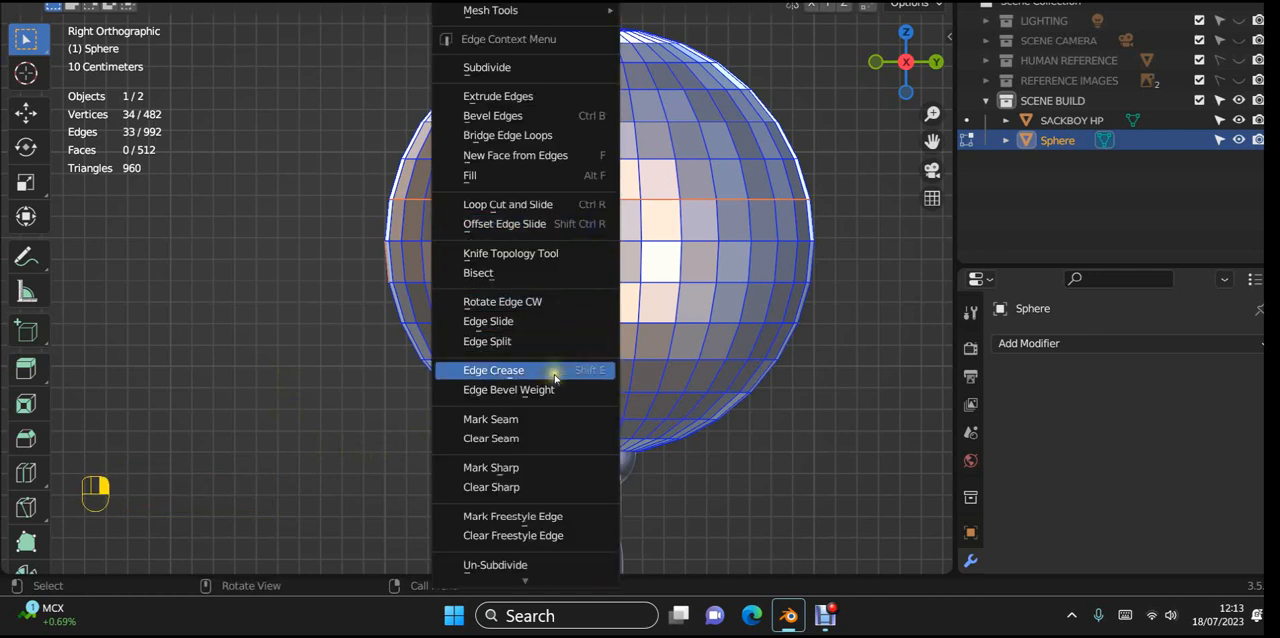
pyautogui.click(528, 420)
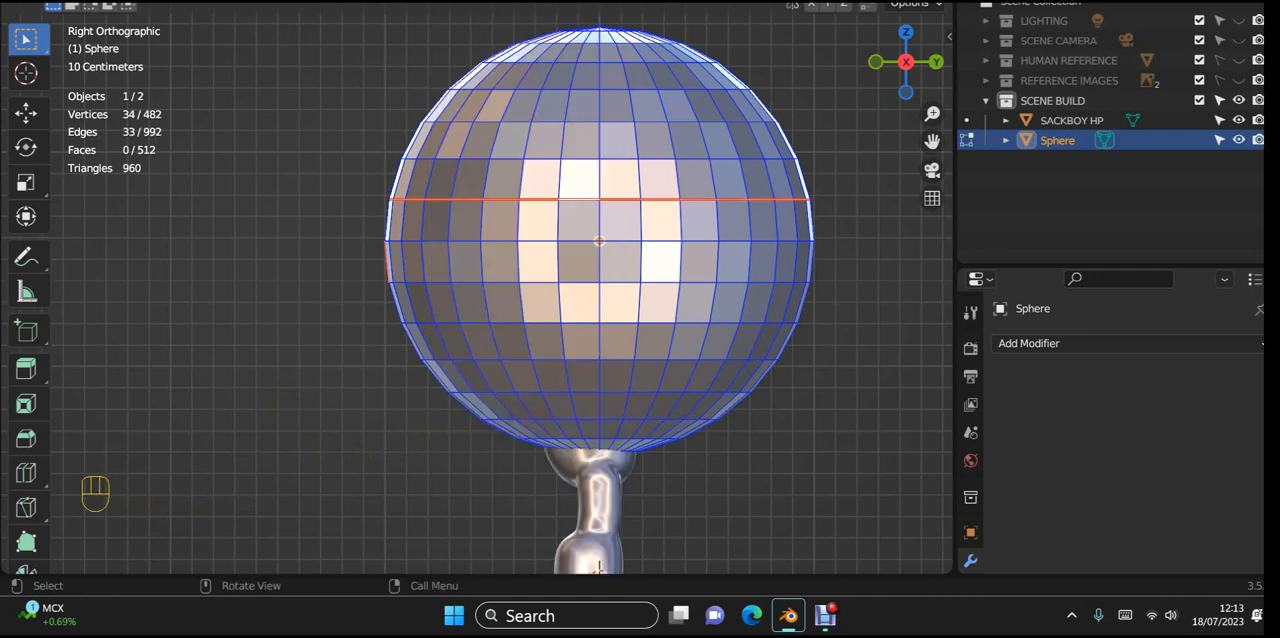
# Step: Select all linked faces below the seam and delete them, leaving only the sphere's upper dome
pyautogui.hotkey('alt', 'a')
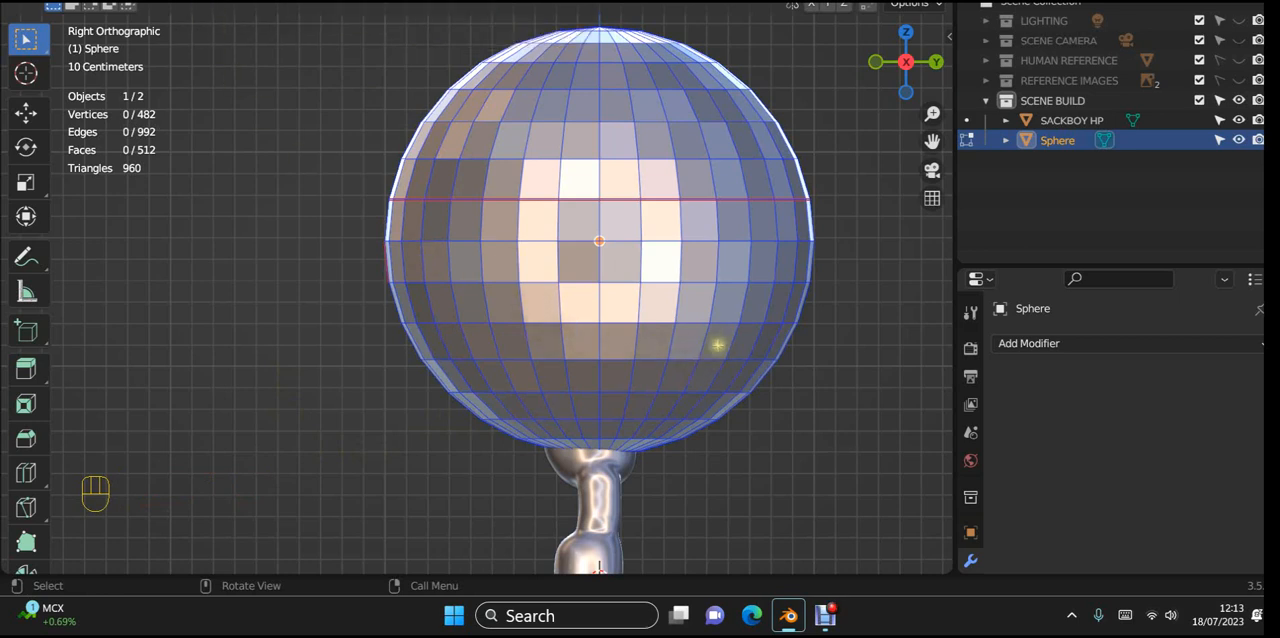
pyautogui.press('l')
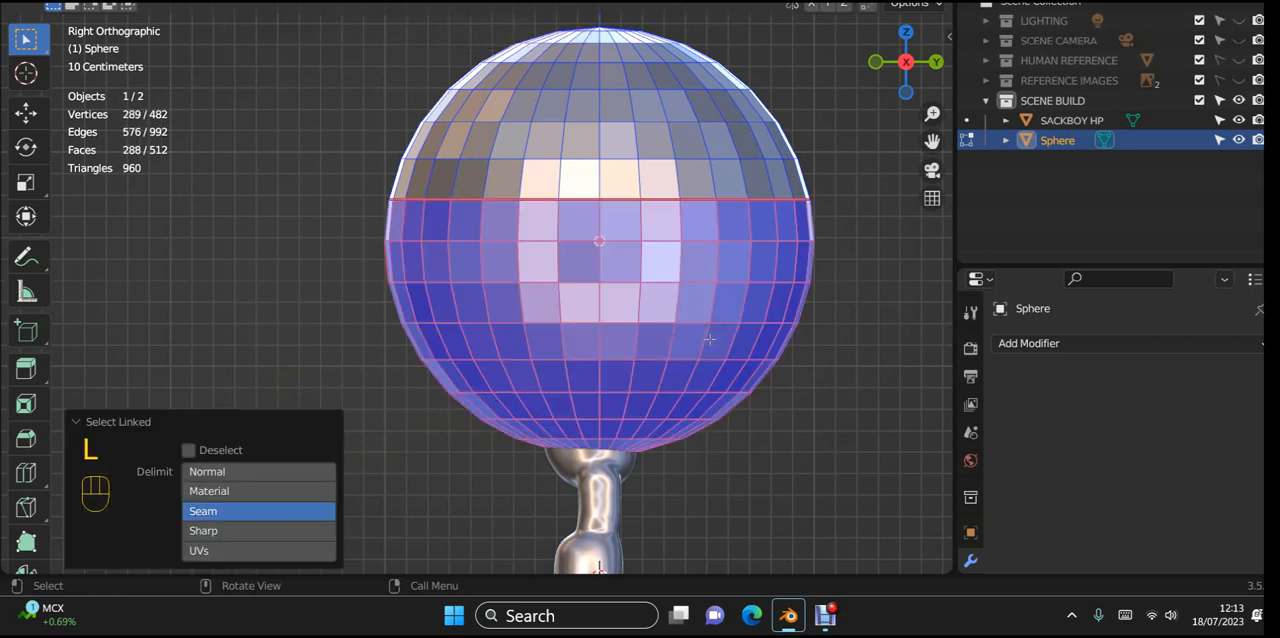
pyautogui.press('x')
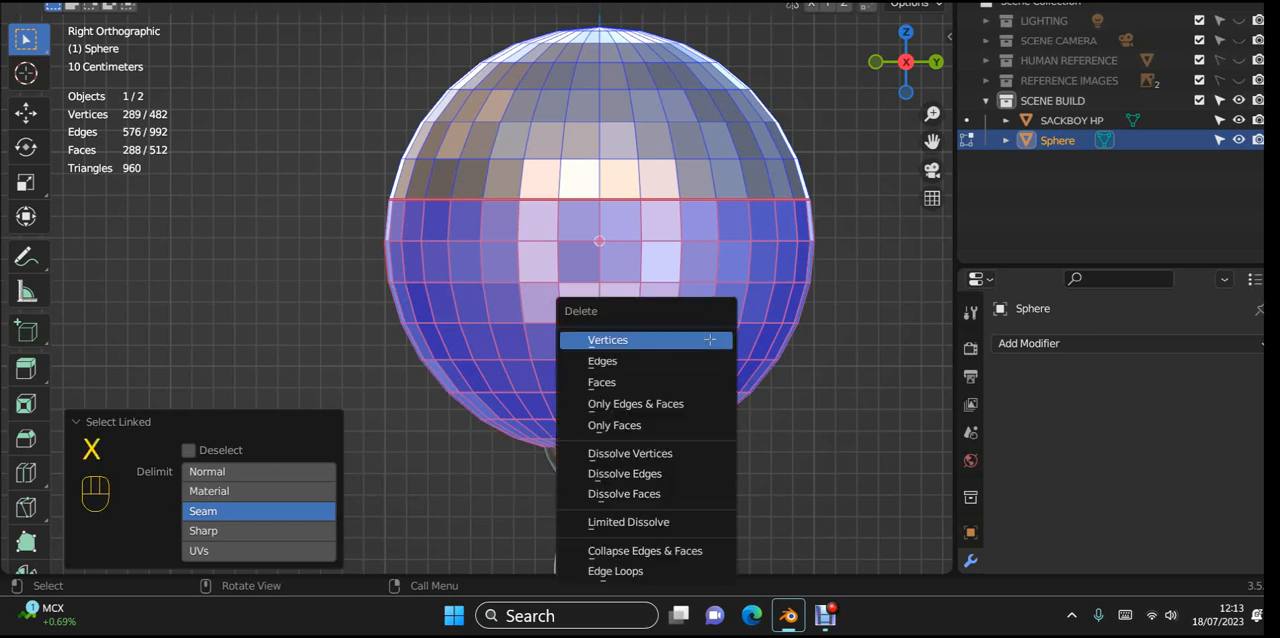
pyautogui.click(650, 384)
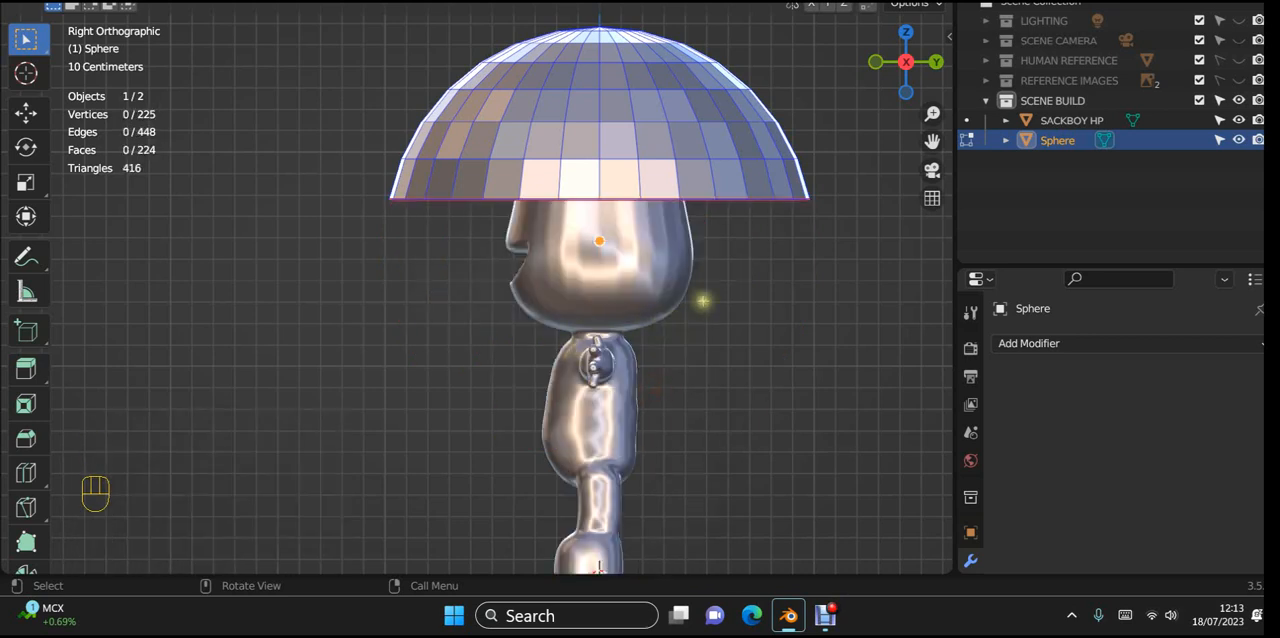
# Step: Return to Object Mode and shade the dome smooth
pyautogui.keyDown('shift'); pyautogui.moveTo(703, 300); pyautogui.dragTo(643, 386, button='middle'); pyautogui.keyUp('shift')
pyautogui.press('Tab')
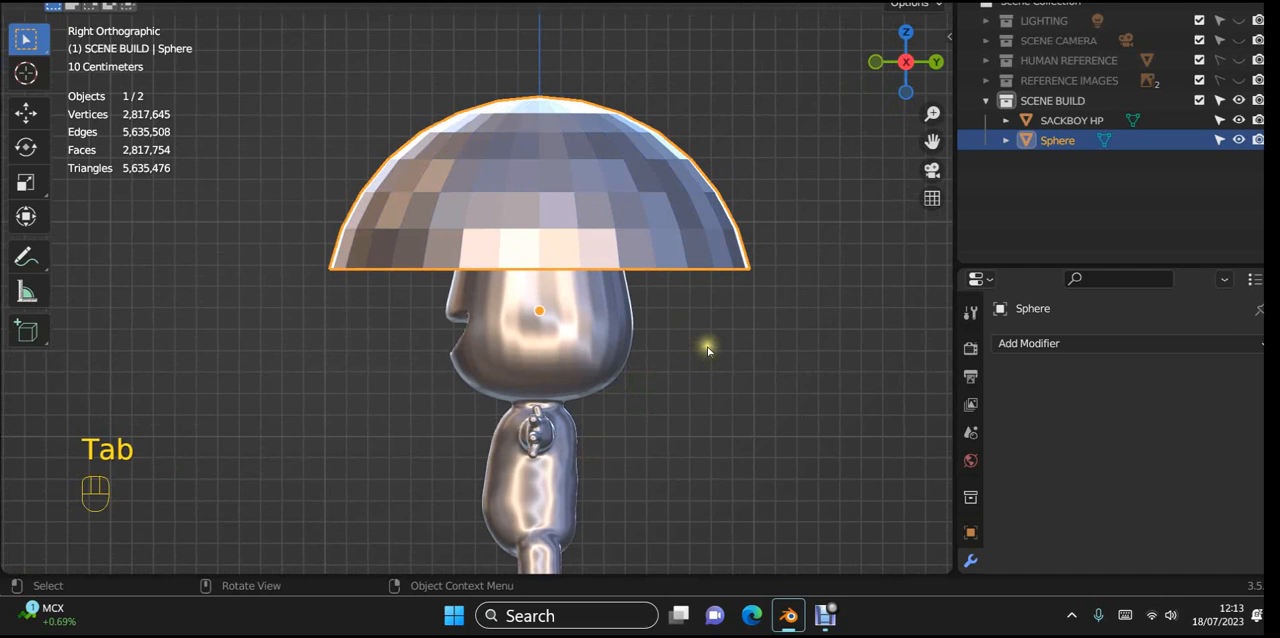
pyautogui.rightClick(697, 231)
pyautogui.click(697, 233)
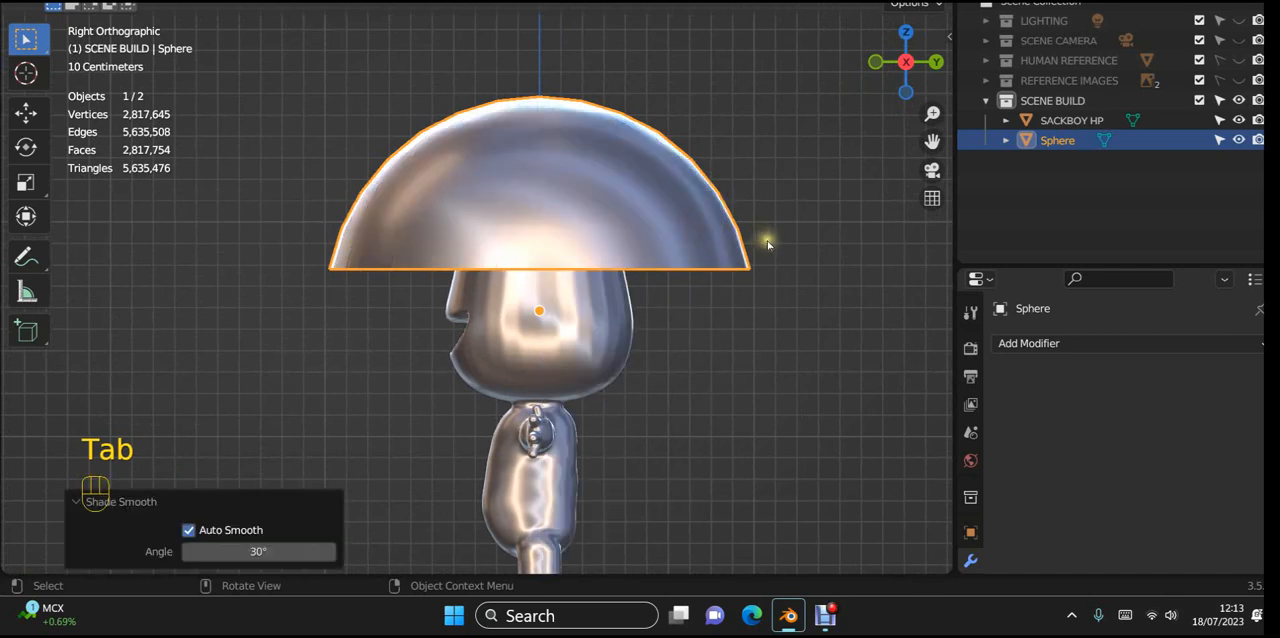
# Step: Scale the dome down uniformly by a factor of about 0.19
pyautogui.press('s')
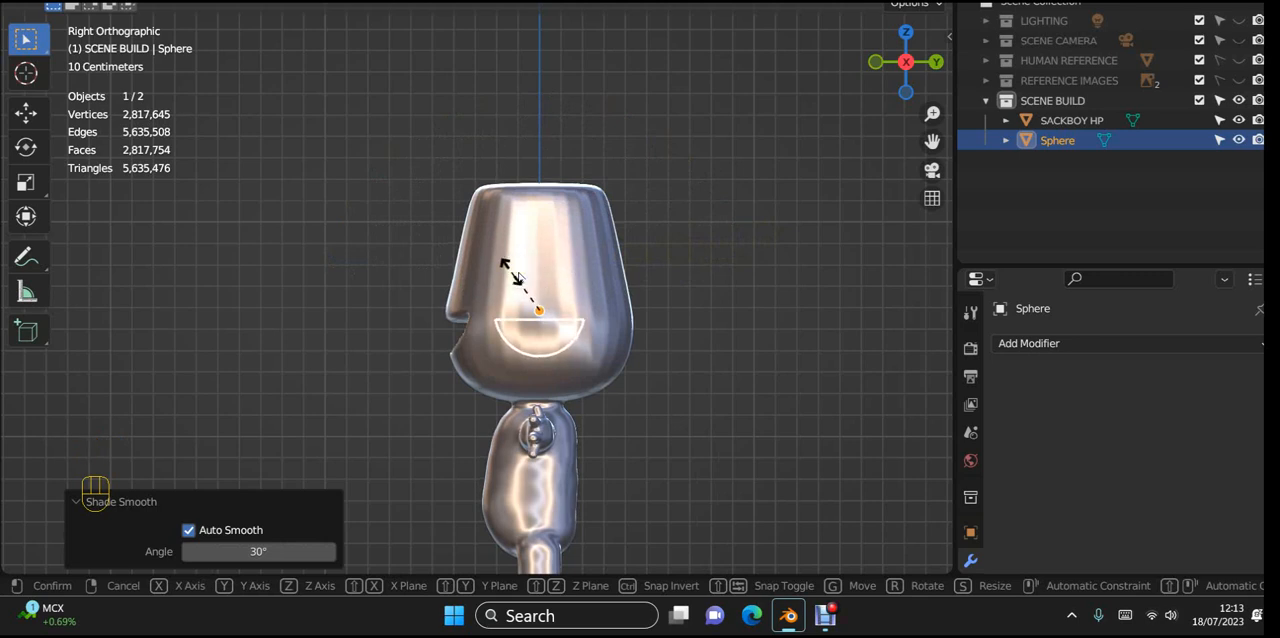
pyautogui.rightClick(526, 335)
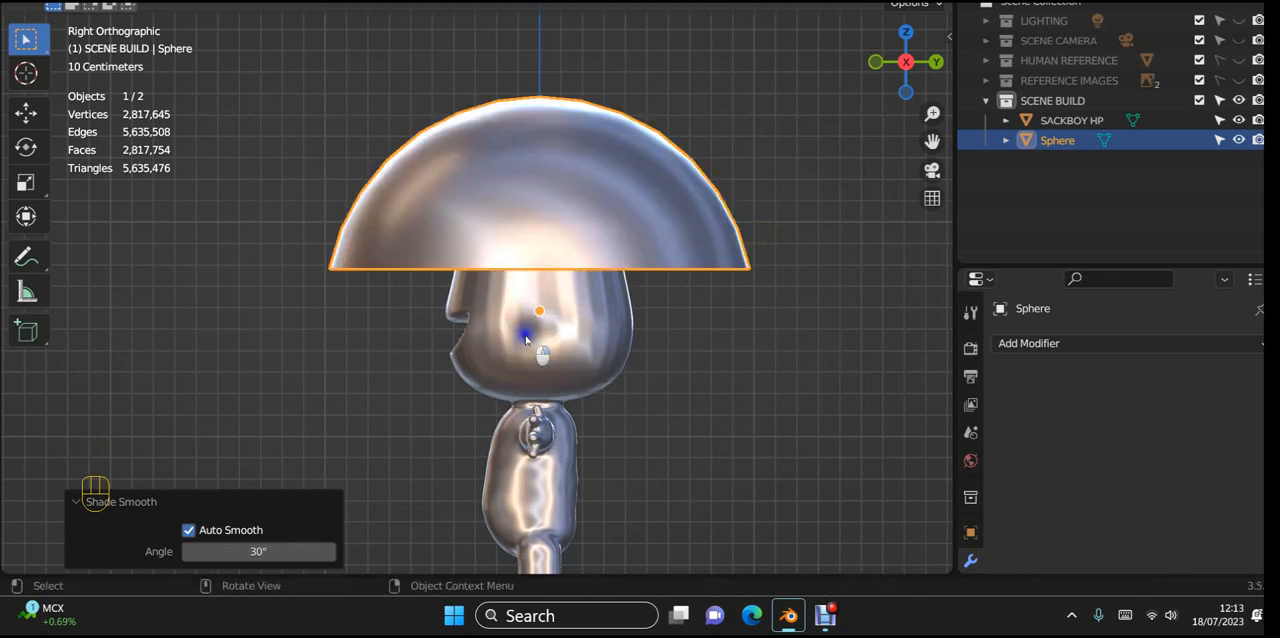
pyautogui.press('s')
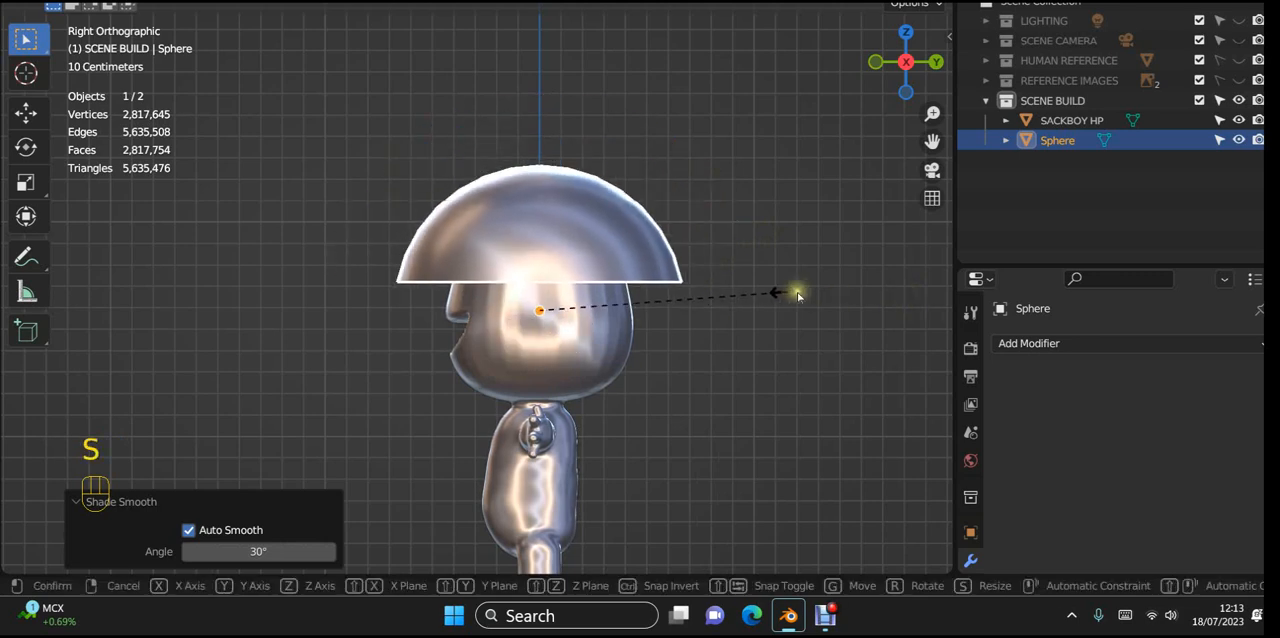
pyautogui.click(617, 307)
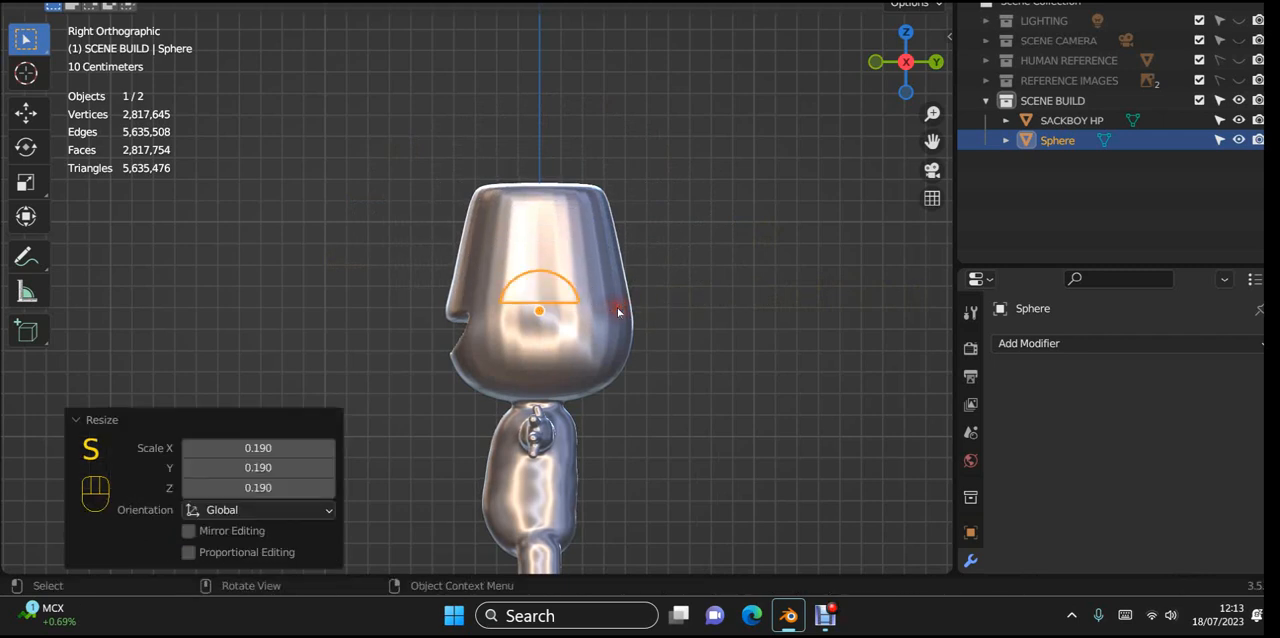
# Step: Move the dome about 0.43 m forward along Y to the front of the face and scale it down by a factor of about 0.564
pyautogui.press('g')
pyautogui.middleClick(617, 307)
pyautogui.click(524, 327)
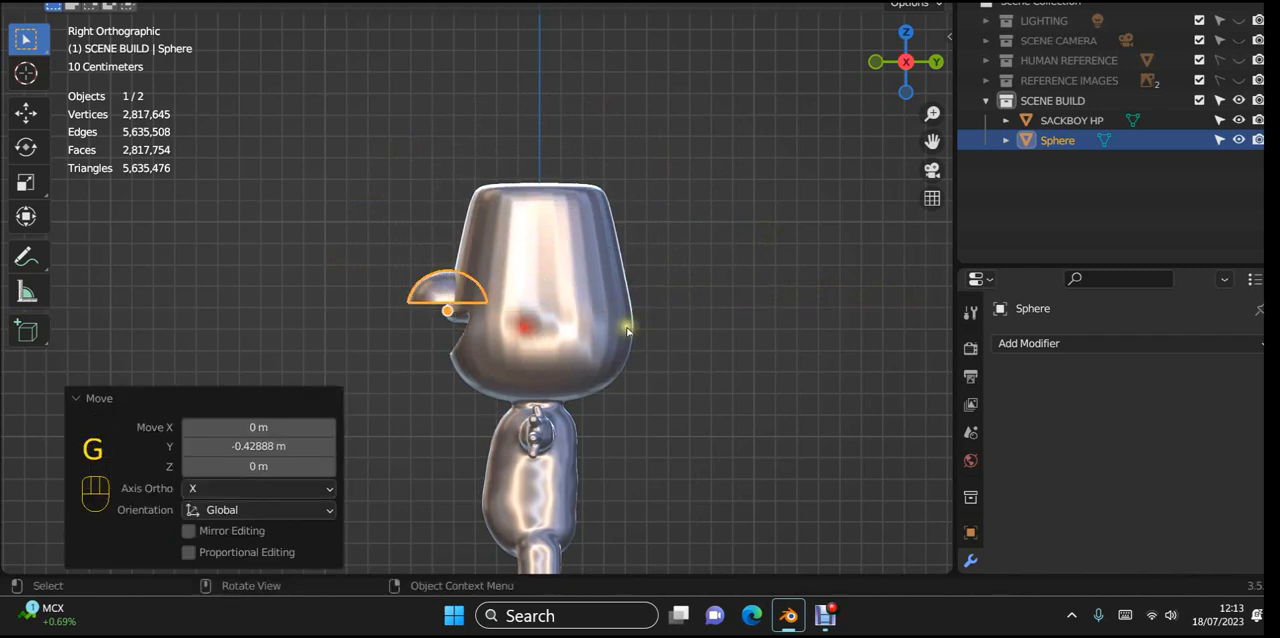
pyautogui.press('s')
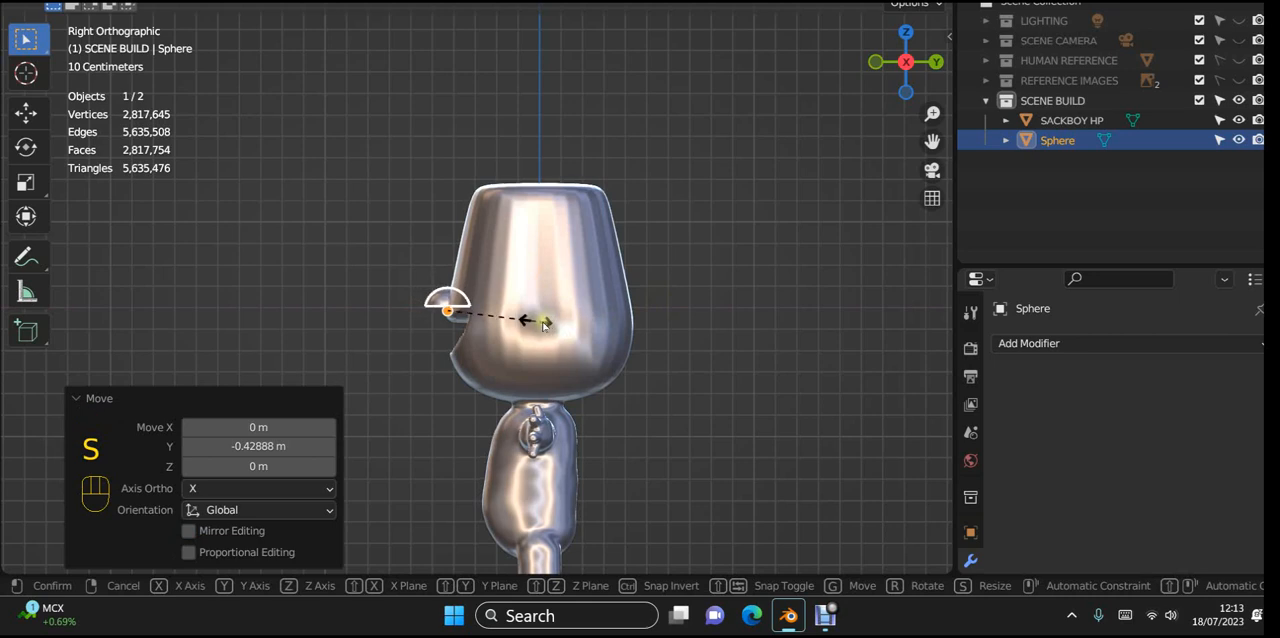
pyautogui.click(533, 322)
# Step: Lower the dome about 0.183 m along Z and move it about 0.129 m back along Y into the mouth
pyautogui.scroll(5, 560, 326)
pyautogui.keyDown('shift'); pyautogui.moveTo(593, 318); pyautogui.dragTo(610, 265, button='middle'); pyautogui.keyUp('shift')
pyautogui.press('g')
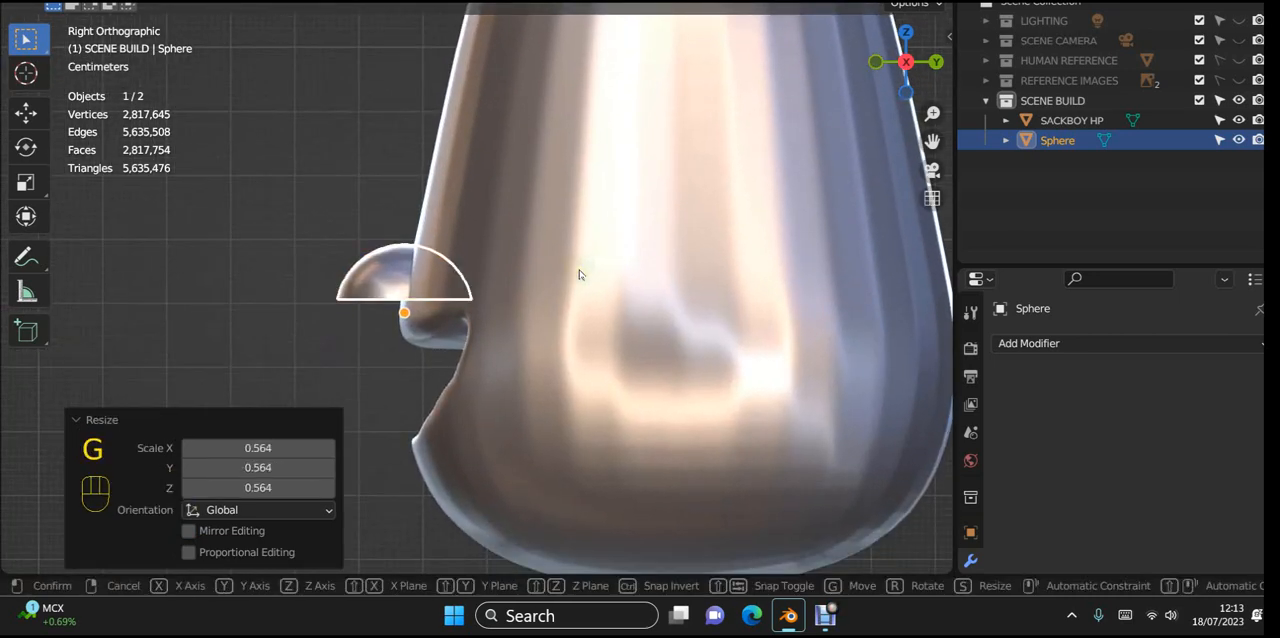
pyautogui.press('z')
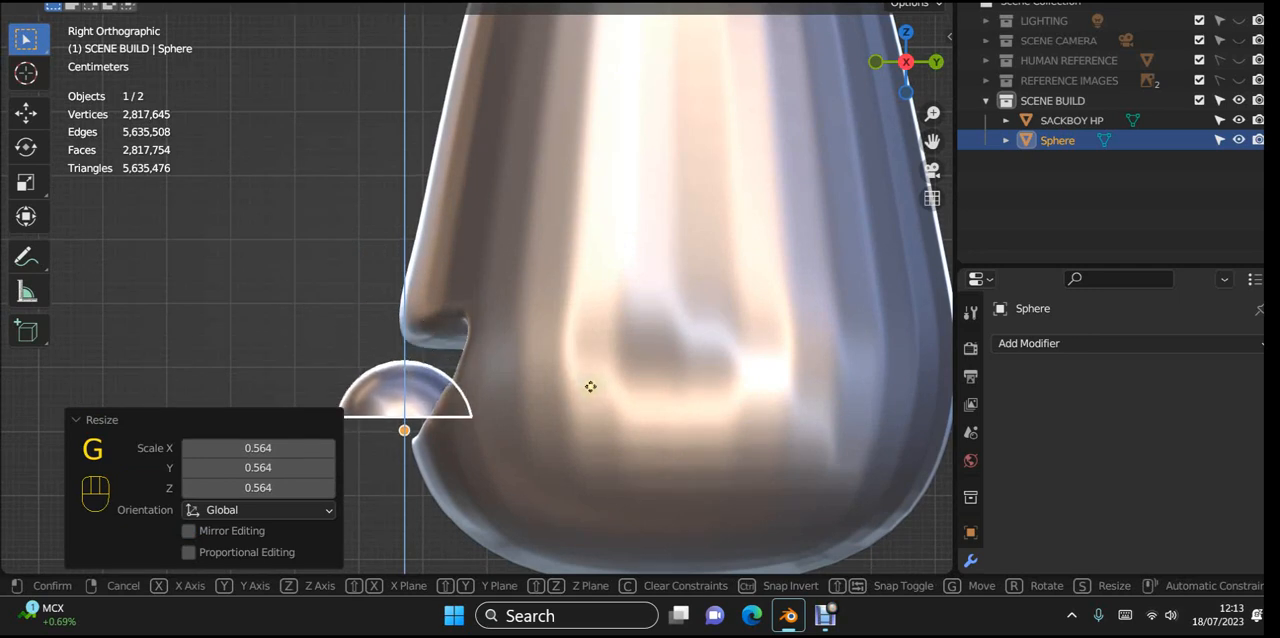
pyautogui.click(591, 387)
pyautogui.press('g')
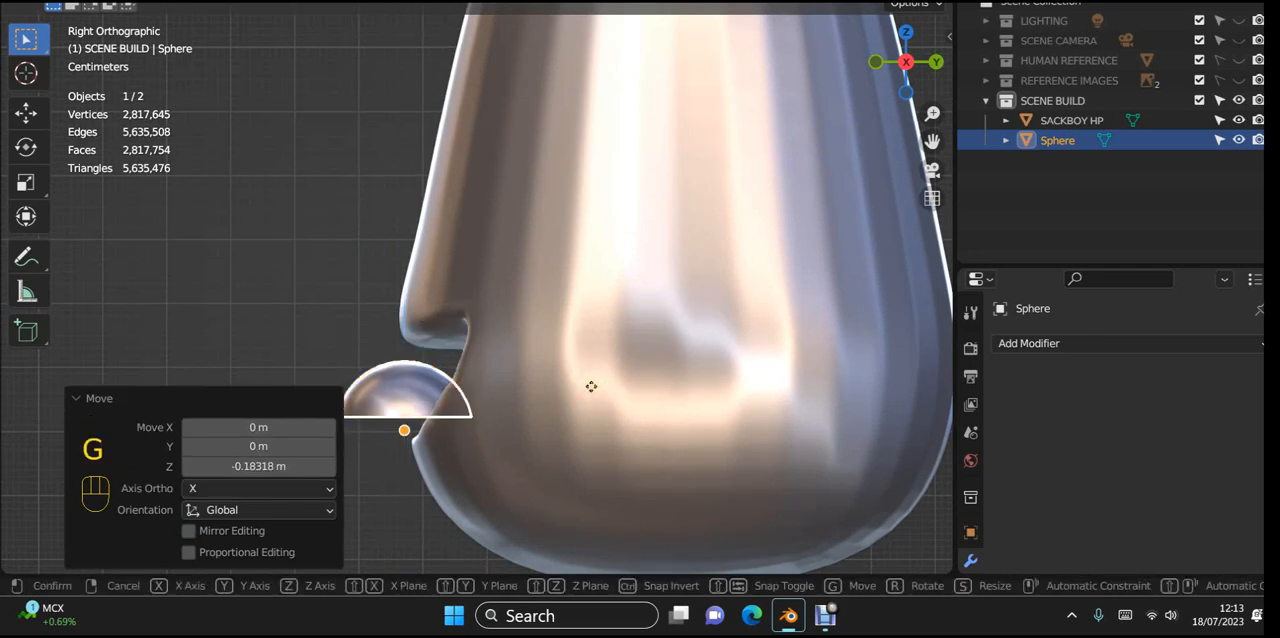
pyautogui.press('y')
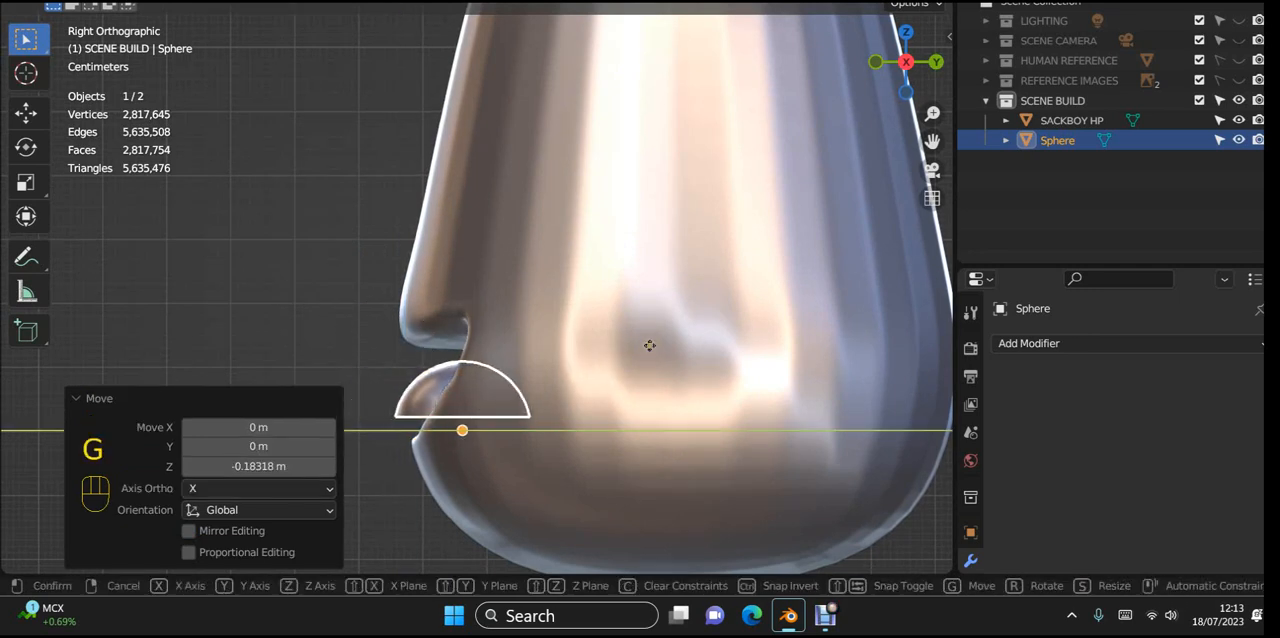
pyautogui.click(674, 338)
# Step: Lower the dome about 0.02 m along Z to seat it against the lower lip
pyautogui.moveTo(674, 338); pyautogui.dragTo(849, 341, button='middle')
pyautogui.keyDown('shift'); pyautogui.moveTo(590, 409); pyautogui.dragTo(669, 294, button='middle'); pyautogui.keyUp('shift')
pyautogui.scroll(6, 595, 308)
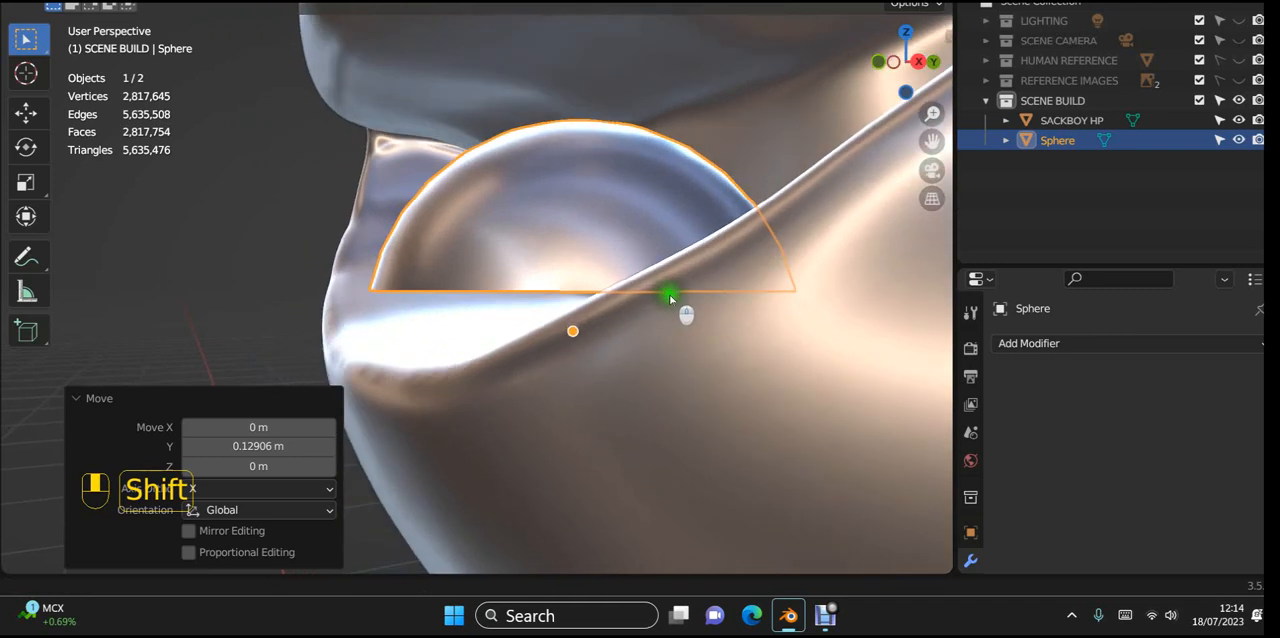
pyautogui.press('g')
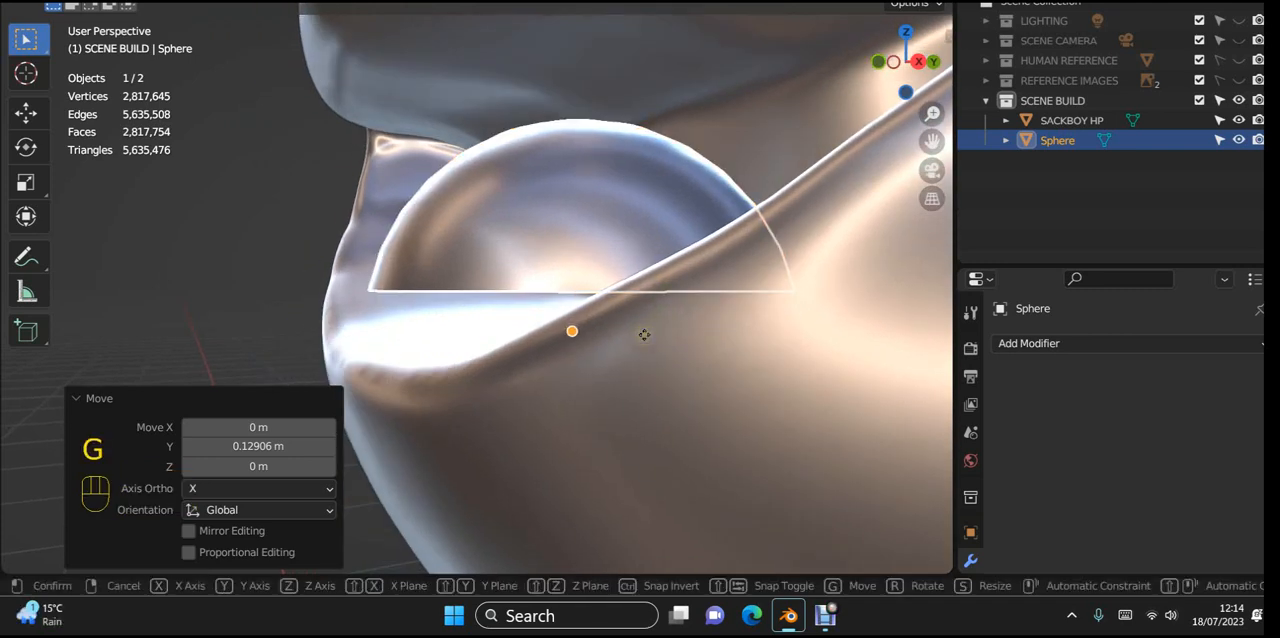
pyautogui.press('z')
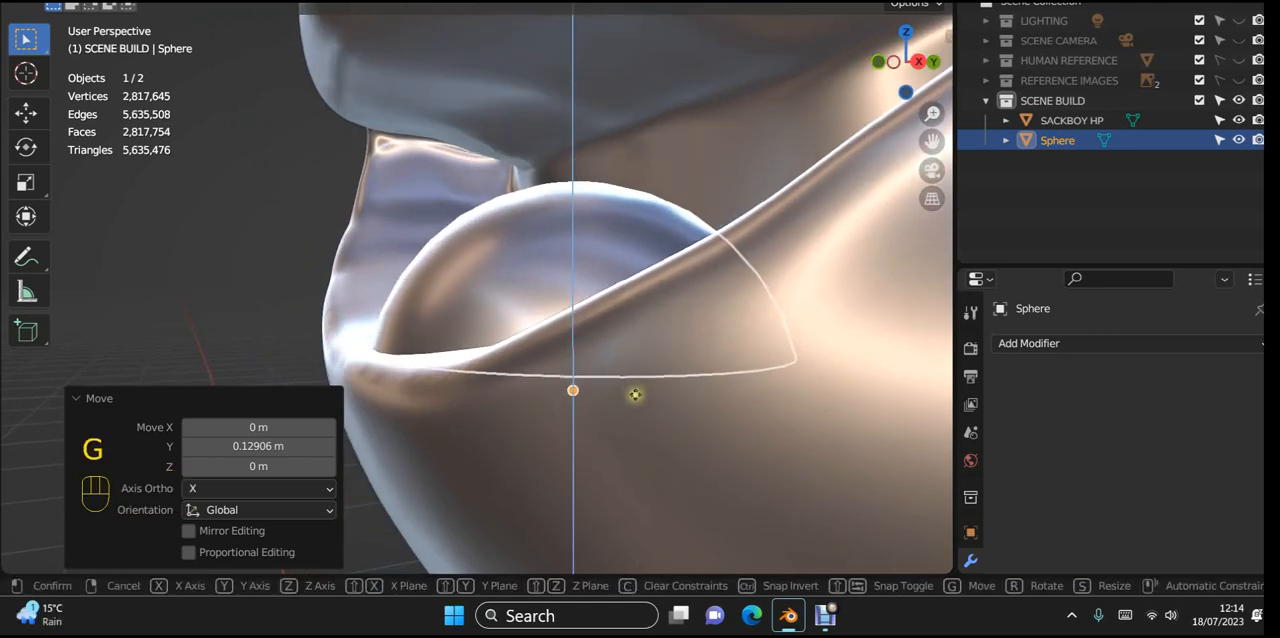
pyautogui.click(647, 374)
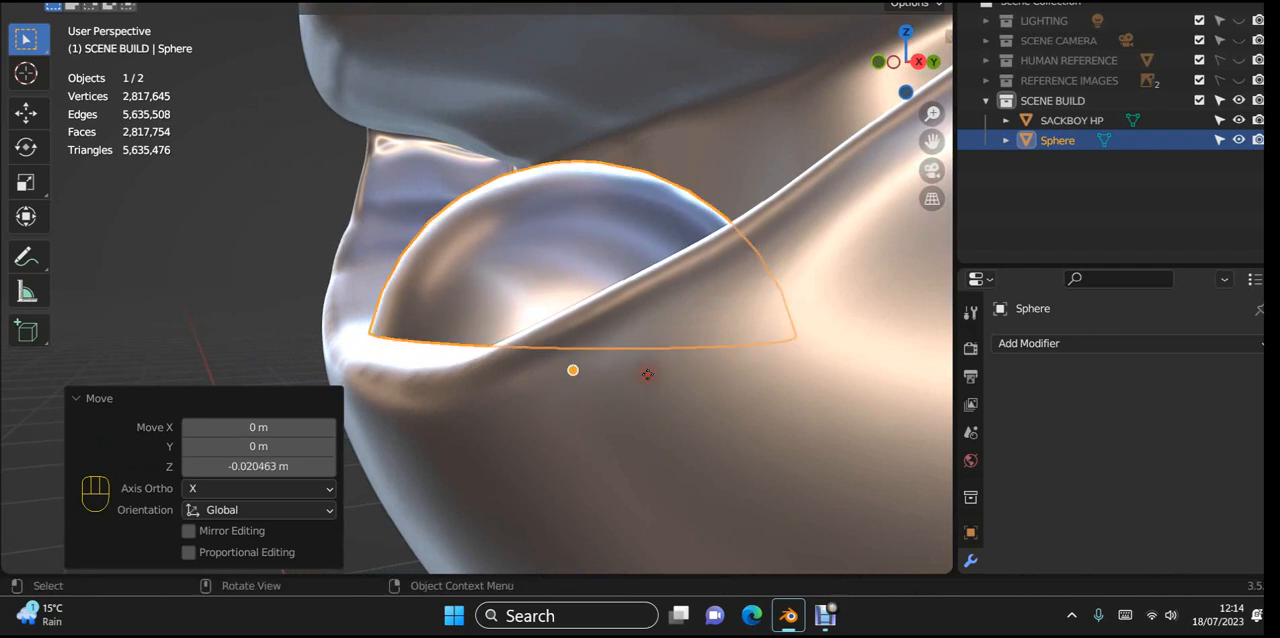
# Step: In the right orthographic view, rotate the dome by about -19.9° so its front edge tilts downward
pyautogui.scroll(-2, 689, 377)
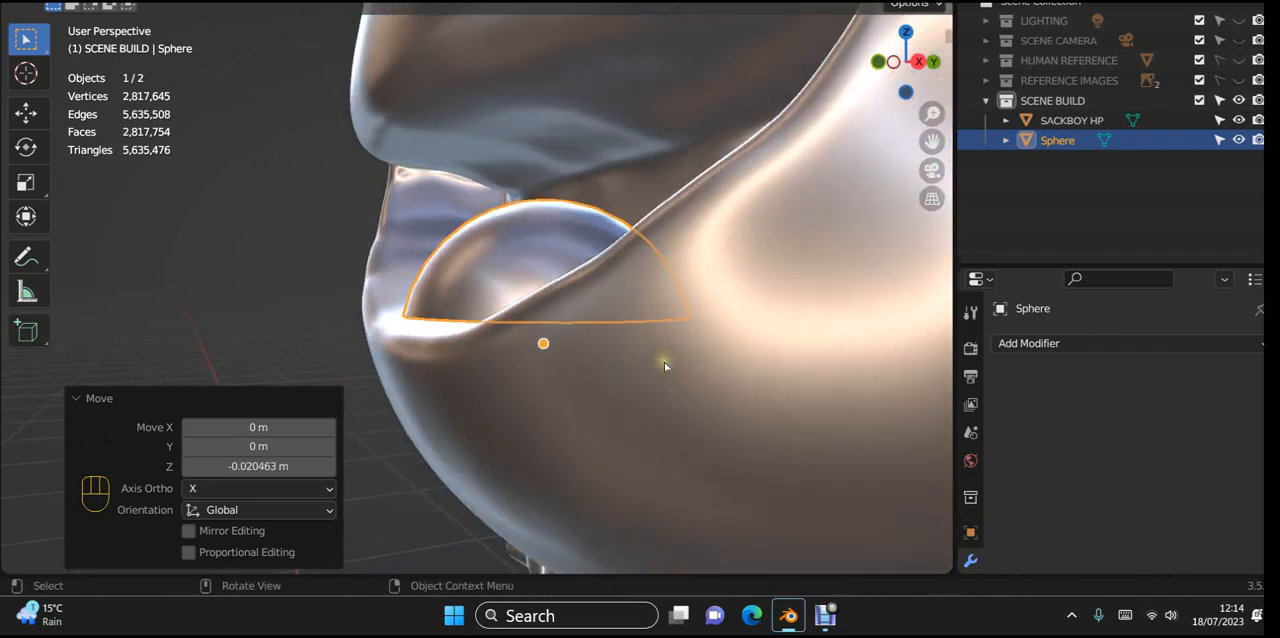
pyautogui.press('KP_3')
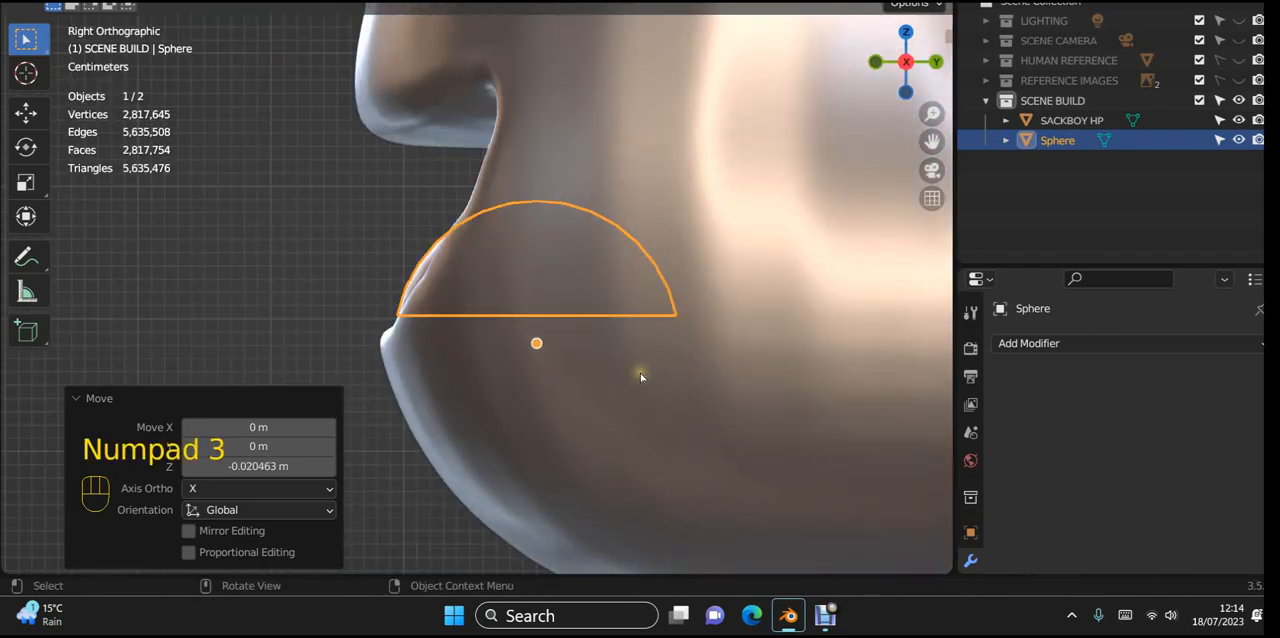
pyautogui.press('r')
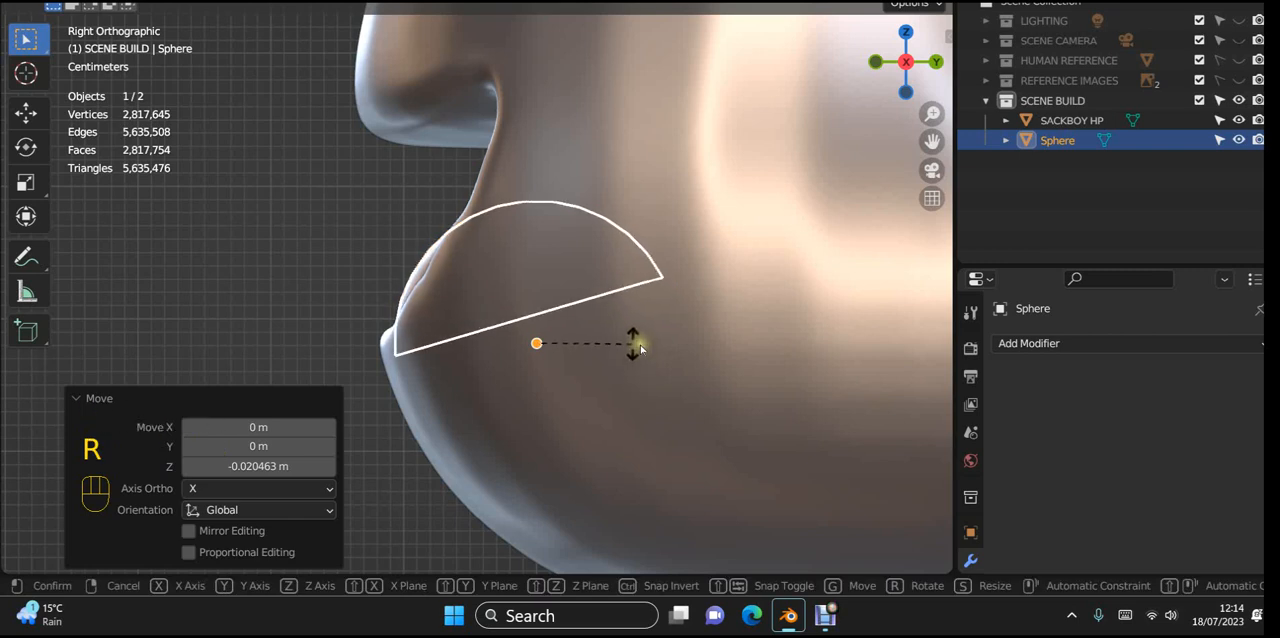
pyautogui.click(640, 344)
# Step: Shift the tilted dome about 0.008 m back along Y and raise it slightly along Z
pyautogui.press('g')
pyautogui.press('y')
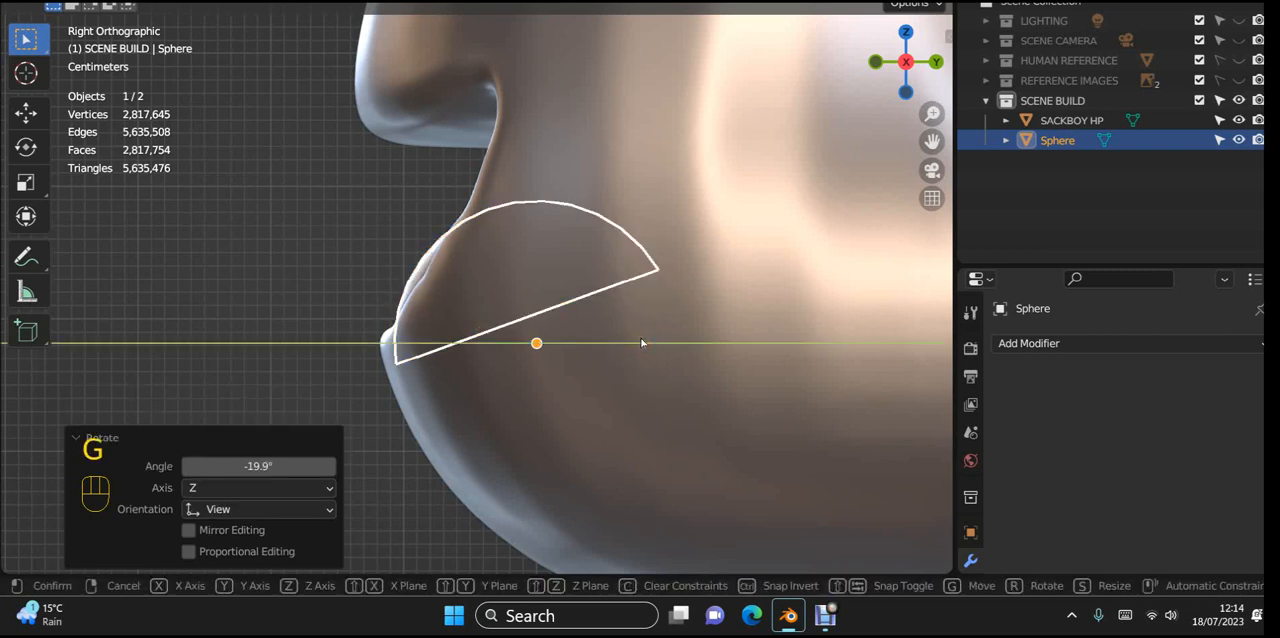
pyautogui.click(650, 329)
pyautogui.press('g')
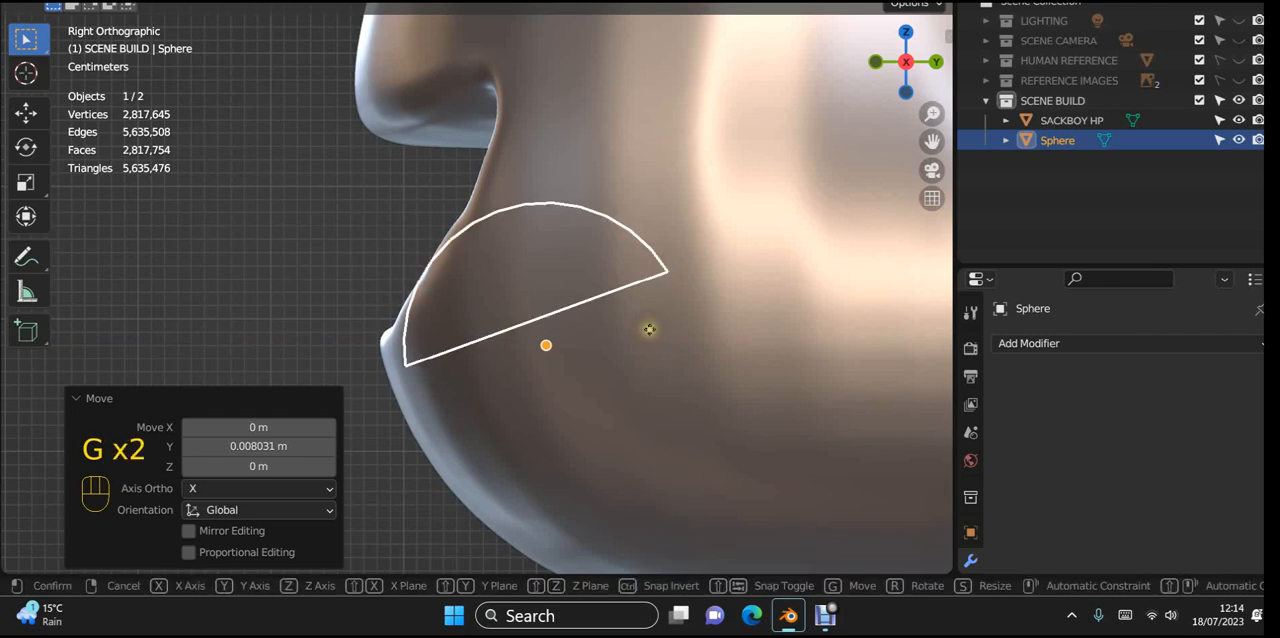
pyautogui.press('z')
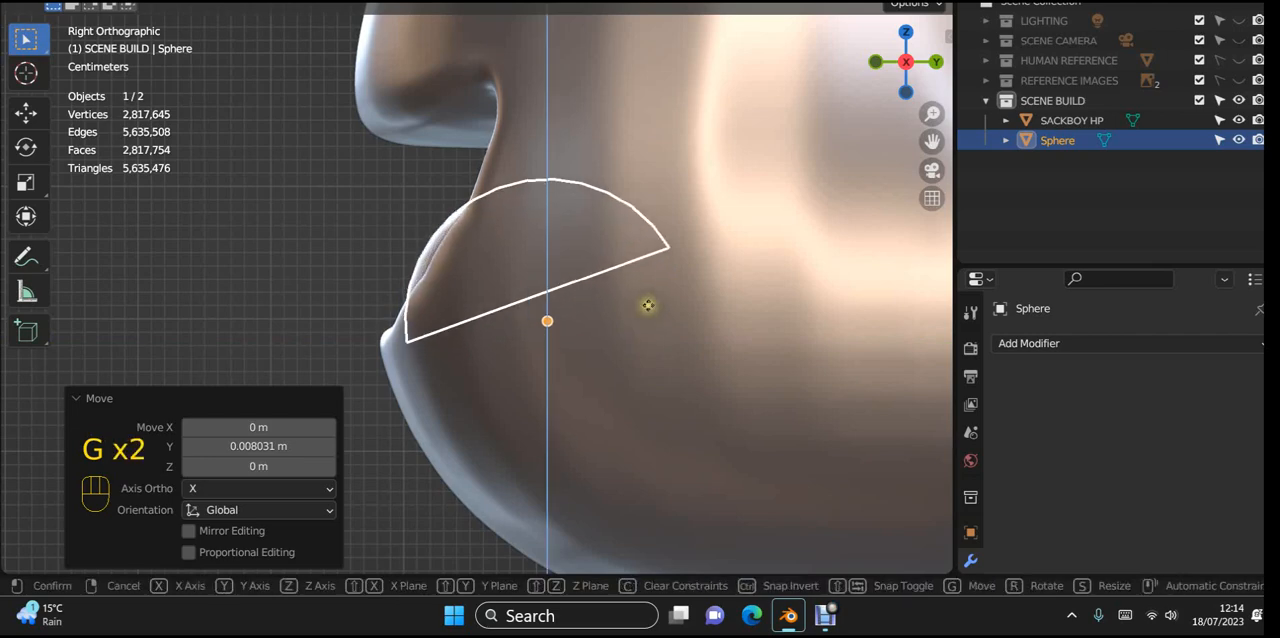
pyautogui.click(648, 303)
# Step: Check the dome's fit from the front side of the face, then move it slightly further back along Y
pyautogui.click(240, 270)
pyautogui.moveTo(294, 303); pyautogui.dragTo(622, 380, button='middle')
pyautogui.scroll(-5, 677, 320)
pyautogui.moveTo(718, 326); pyautogui.dragTo(503, 334, button='middle')
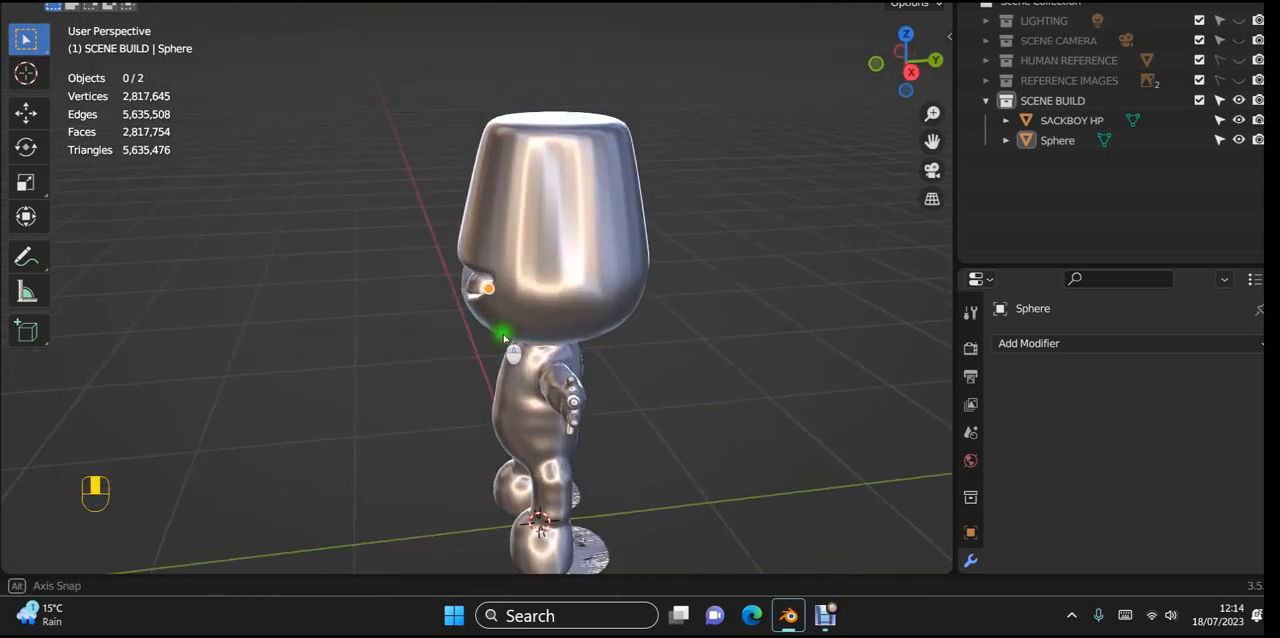
pyautogui.scroll(6, 520, 314)
pyautogui.moveTo(572, 272); pyautogui.dragTo(678, 291, button='middle')
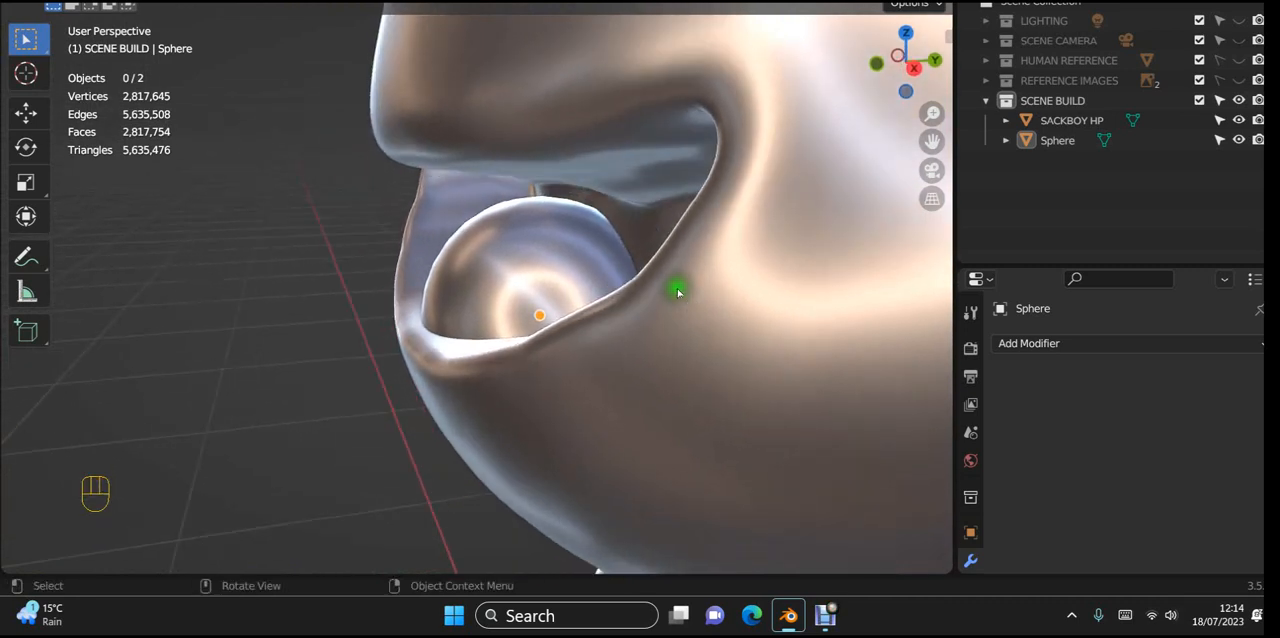
pyautogui.click(578, 254)
pyautogui.press('g')
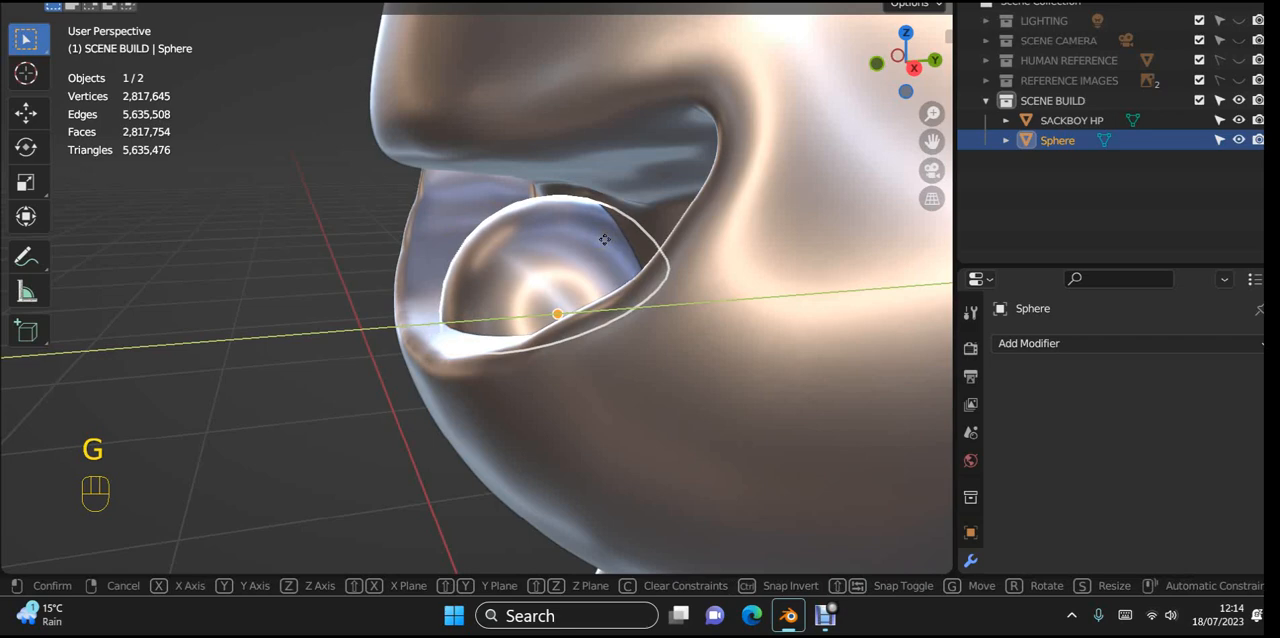
pyautogui.click(604, 240)
# Step: In Edit Mode, select the dome's rear faces hidden inside the head and delete them as faces
pyautogui.scroll(-2, 740, 306)
pyautogui.moveTo(755, 309); pyautogui.dragTo(641, 361, button='middle')
pyautogui.scroll(1, 641, 361)
pyautogui.scroll(4, 641, 361)
pyautogui.keyDown('shift'); pyautogui.moveTo(723, 348); pyautogui.dragTo(628, 182, button='middle'); pyautogui.keyUp('shift')
pyautogui.press('Tab')
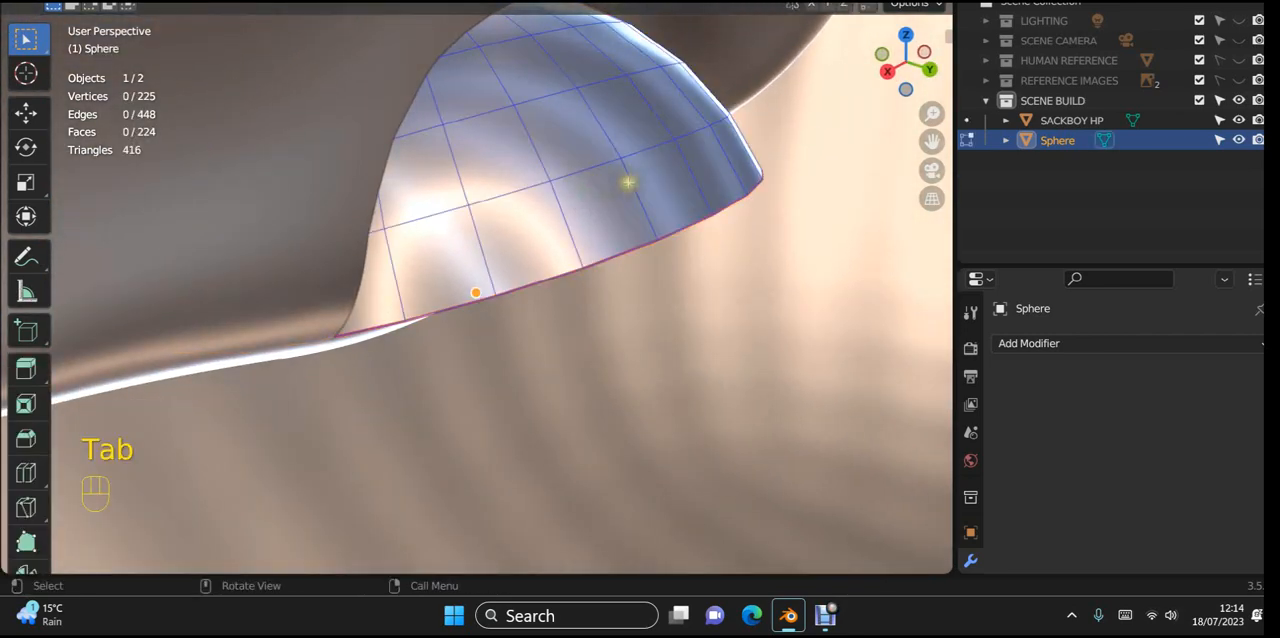
pyautogui.moveTo(636, 241); pyautogui.dragTo(567, 199, button='middle')
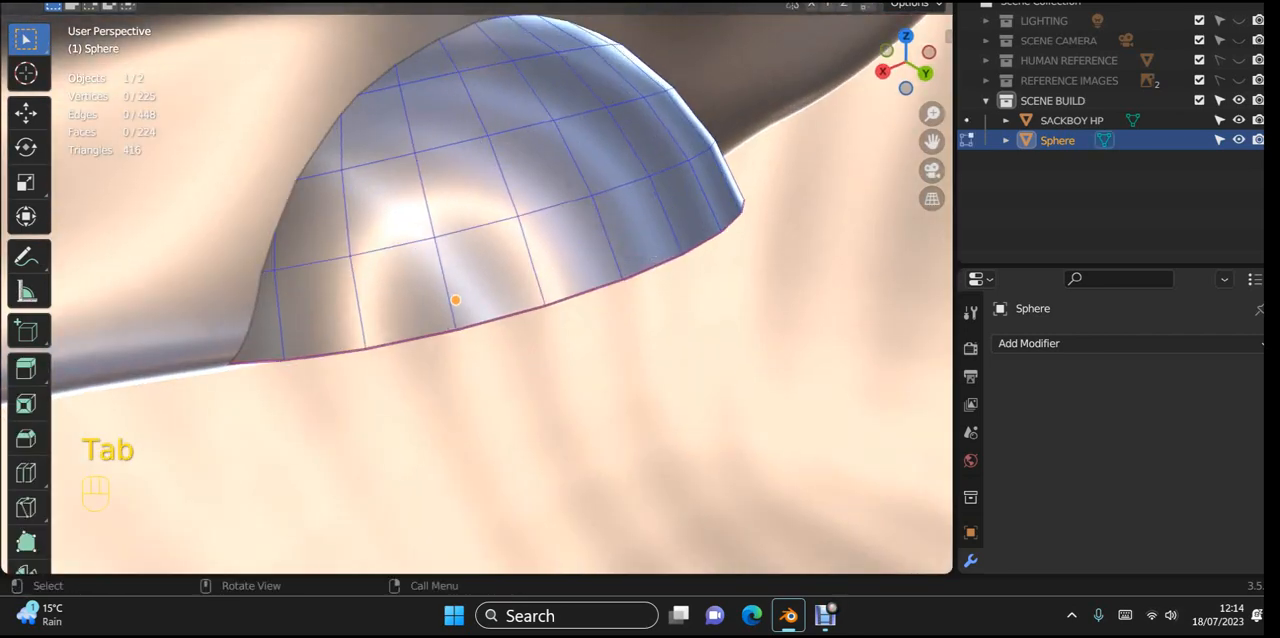
pyautogui.click(375, 122)
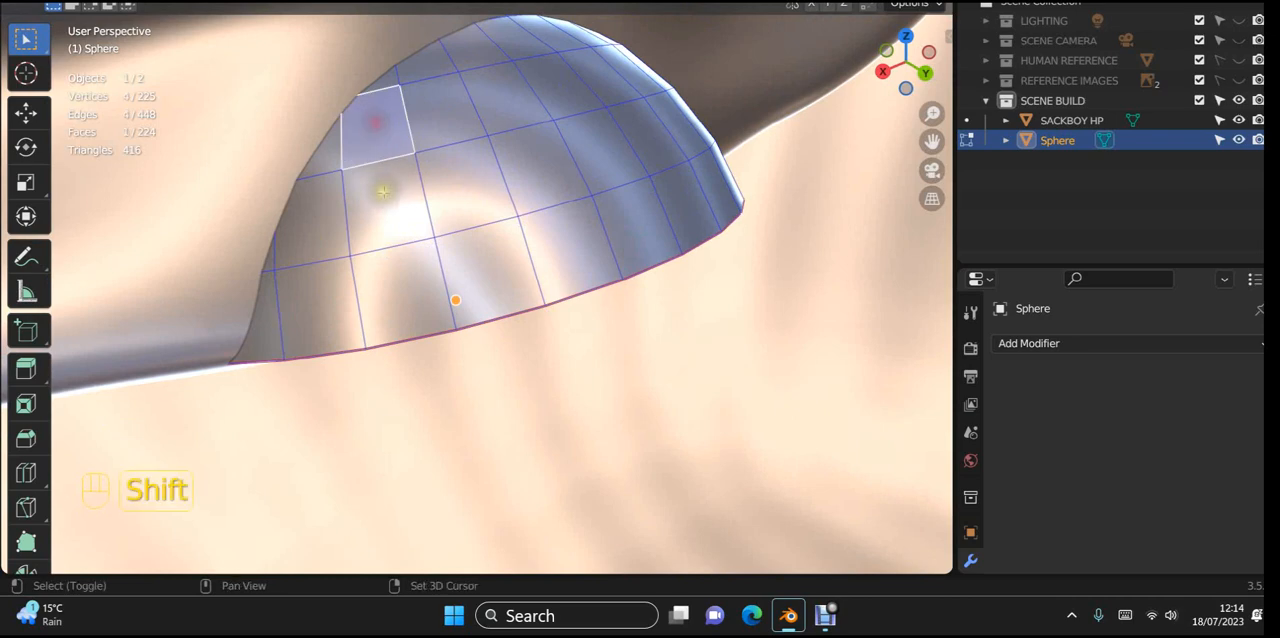
pyautogui.keyDown('shift'); pyautogui.click(380, 191); pyautogui.keyUp('shift')
pyautogui.keyDown('shift'); pyautogui.click(330, 210); pyautogui.keyUp('shift')
pyautogui.keyDown('shift'); pyautogui.click(398, 282); pyautogui.keyUp('shift')
pyautogui.keyDown('shift'); pyautogui.click(480, 258); pyautogui.keyUp('shift')
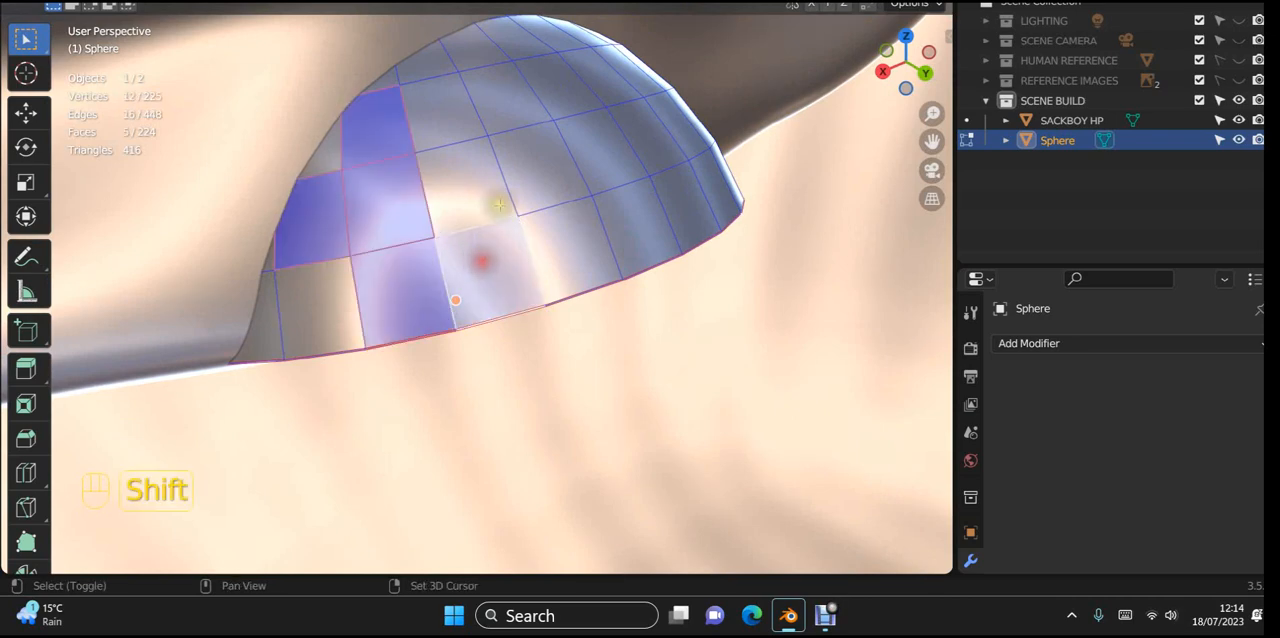
pyautogui.keyDown('shift'); pyautogui.click(506, 178); pyautogui.keyUp('shift')
pyautogui.keyDown('shift'); pyautogui.click(560, 256); pyautogui.keyUp('shift')
pyautogui.moveTo(560, 256); pyautogui.dragTo(508, 256, button='middle')
pyautogui.keyDown('shift'); pyautogui.click(408, 134); pyautogui.keyUp('shift')
pyautogui.keyDown('shift'); pyautogui.click(337, 149); pyautogui.keyUp('shift')
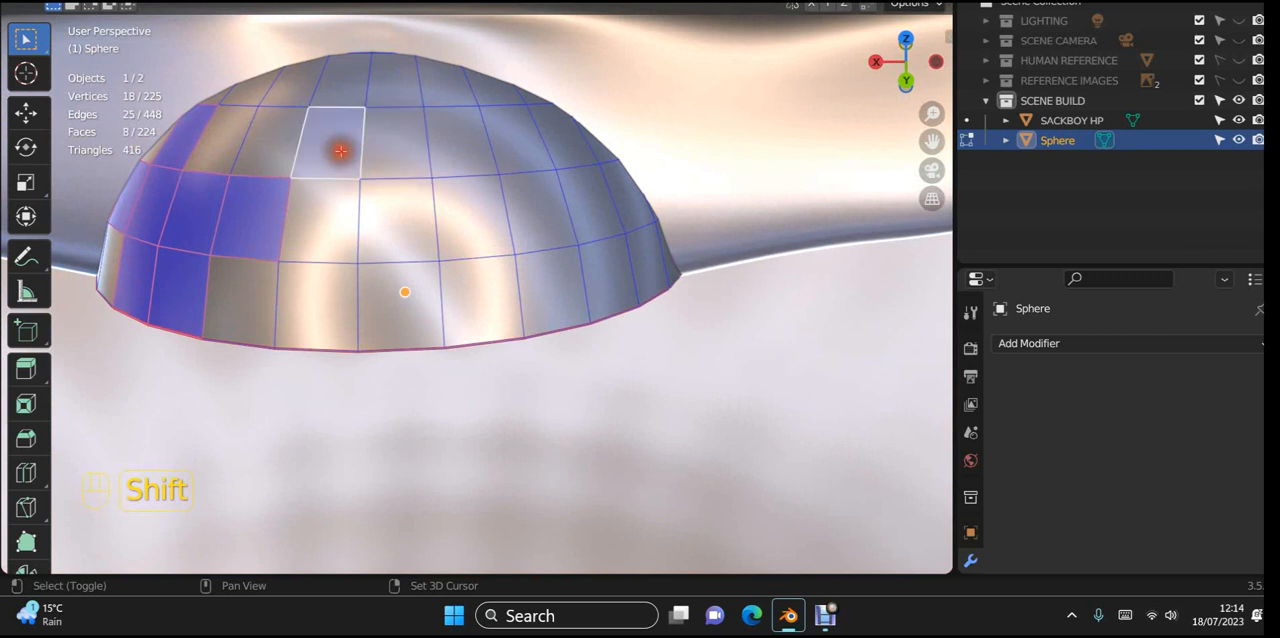
pyautogui.keyDown('shift'); pyautogui.click(277, 143); pyautogui.keyUp('shift')
pyautogui.keyDown('shift'); pyautogui.click(385, 212); pyautogui.keyUp('shift')
pyautogui.keyDown('shift'); pyautogui.click(384, 212); pyautogui.keyUp('shift')
pyautogui.keyDown('shift'); pyautogui.click(346, 289); pyautogui.keyUp('shift')
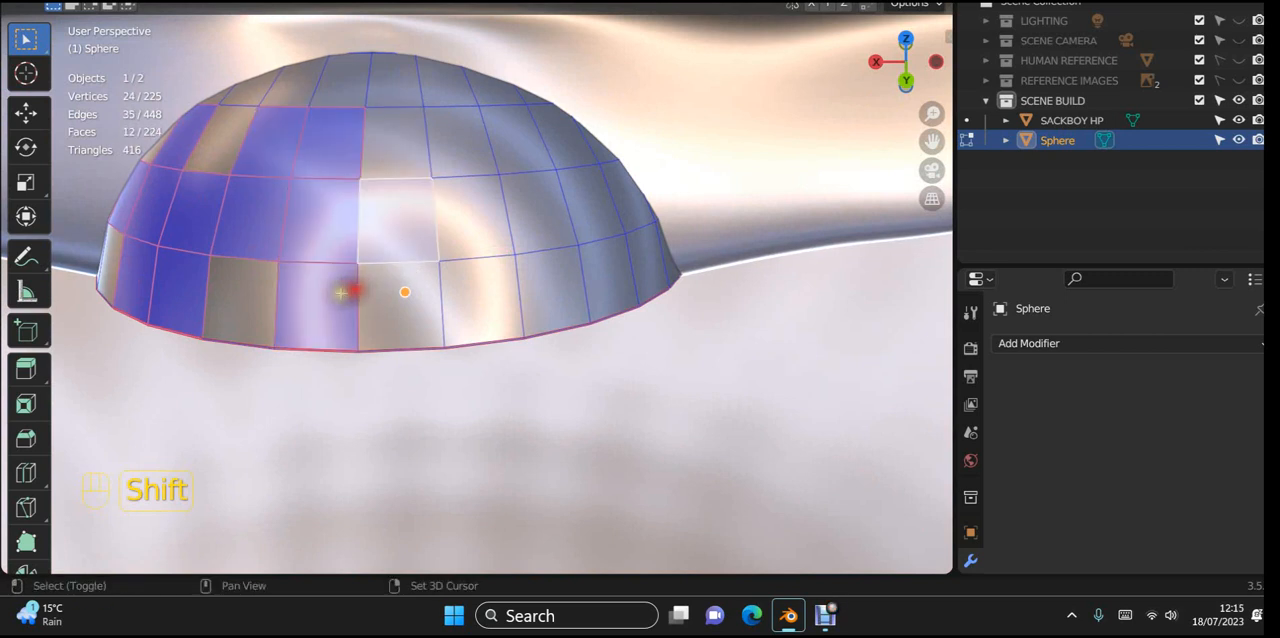
pyautogui.keyDown('shift'); pyautogui.click(399, 289); pyautogui.keyUp('shift')
pyautogui.keyDown('shift'); pyautogui.click(249, 302); pyautogui.keyUp('shift')
pyautogui.keyDown('shift'); pyautogui.click(457, 280); pyautogui.keyUp('shift')
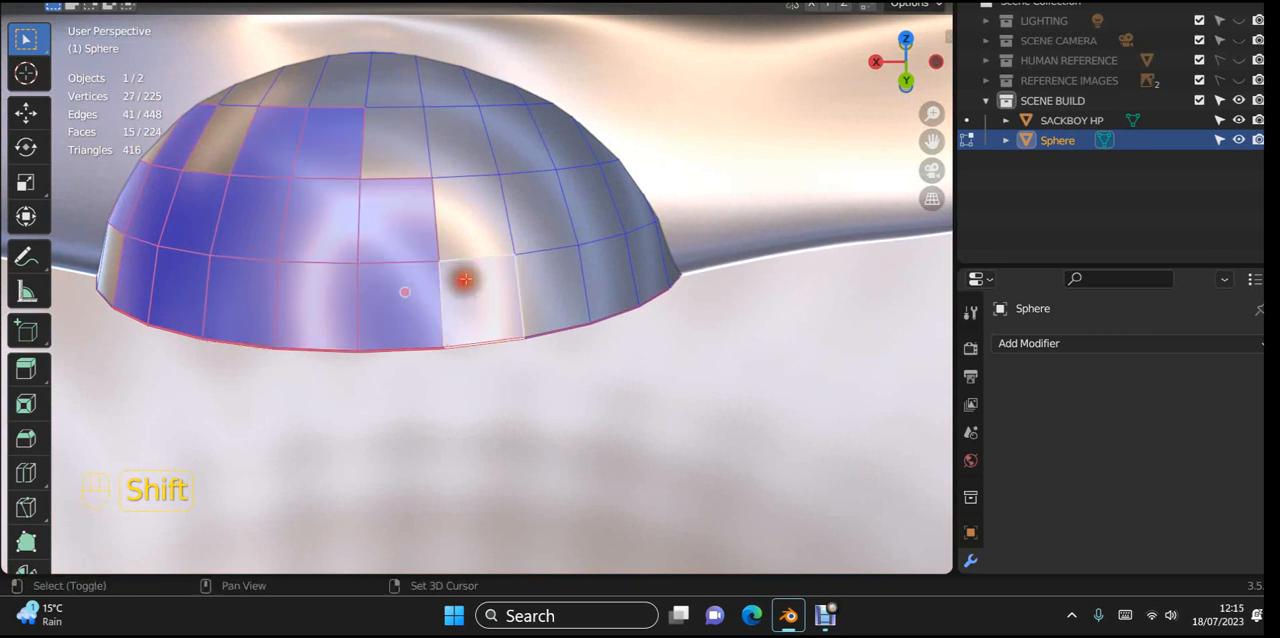
pyautogui.keyDown('shift'); pyautogui.click(471, 214); pyautogui.keyUp('shift')
pyautogui.keyDown('shift'); pyautogui.click(476, 163); pyautogui.keyUp('shift')
pyautogui.keyDown('shift'); pyautogui.click(529, 162); pyautogui.keyUp('shift')
pyautogui.keyDown('shift'); pyautogui.click(531, 205); pyautogui.keyUp('shift')
pyautogui.keyDown('shift'); pyautogui.click(538, 249); pyautogui.keyUp('shift')
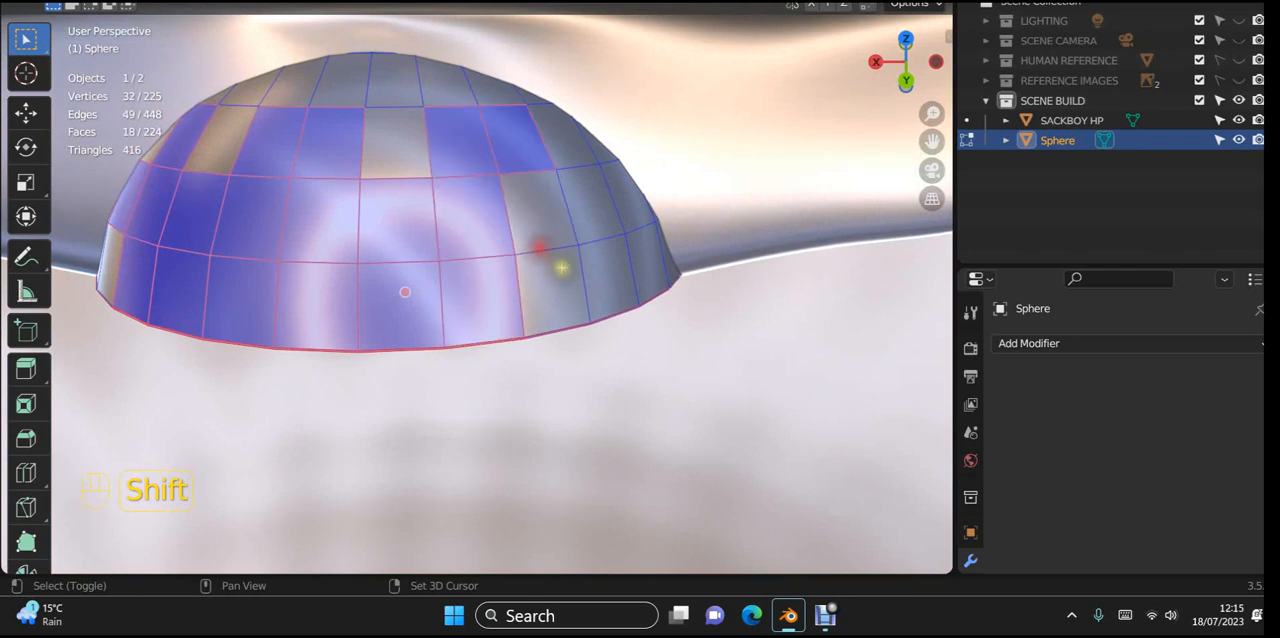
pyautogui.keyDown('shift'); pyautogui.click(630, 263); pyautogui.keyUp('shift')
pyautogui.keyDown('shift'); pyautogui.click(598, 203); pyautogui.keyUp('shift')
pyautogui.keyDown('shift'); pyautogui.click(547, 241); pyautogui.keyUp('shift')
pyautogui.keyDown('shift'); pyautogui.click(560, 282); pyautogui.keyUp('shift')
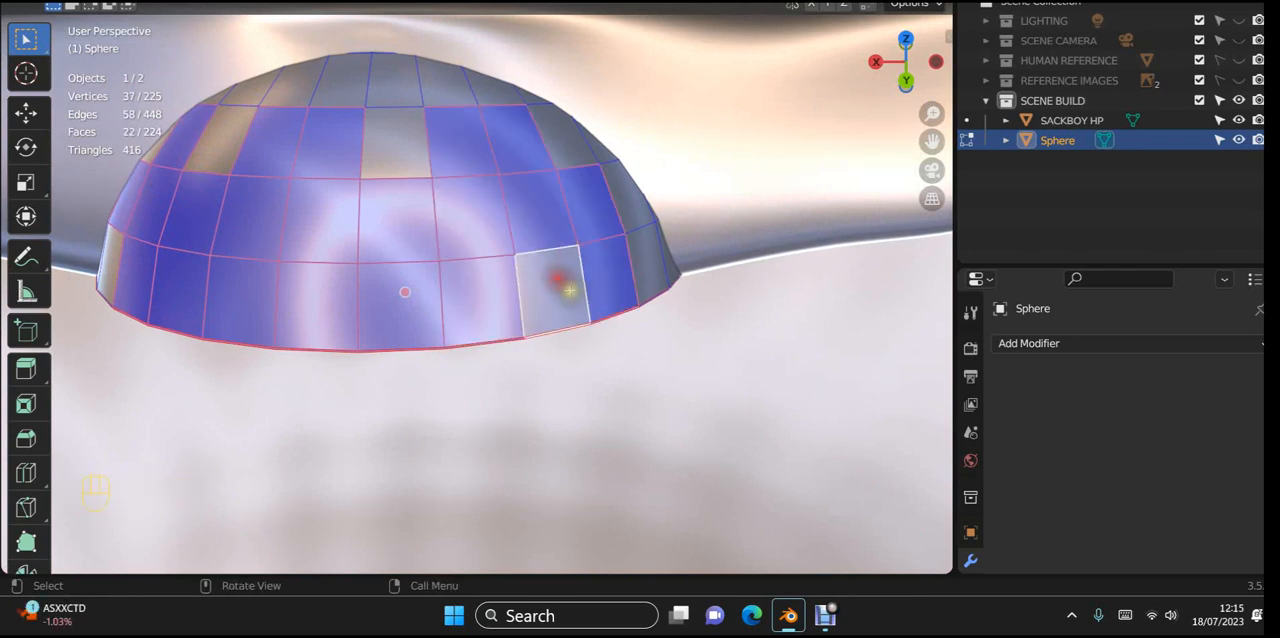
pyautogui.moveTo(567, 282); pyautogui.dragTo(512, 308, button='middle')
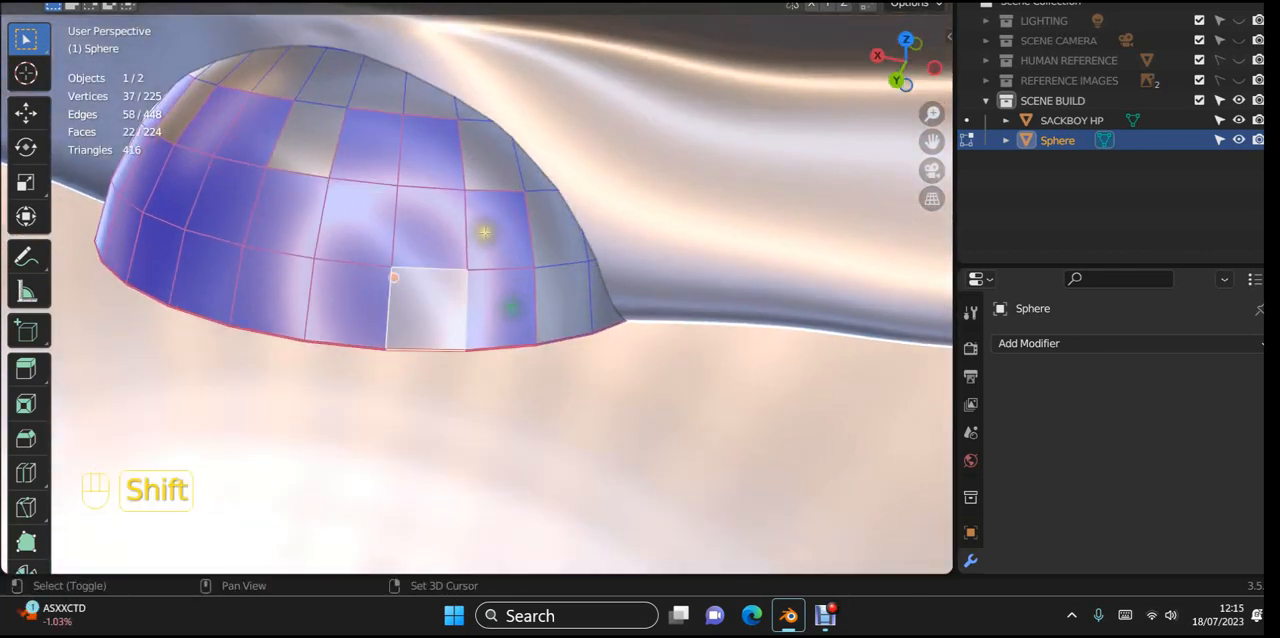
pyautogui.keyDown('shift'); pyautogui.click(580, 284); pyautogui.keyUp('shift')
pyautogui.keyDown('shift'); pyautogui.click(299, 135); pyautogui.keyUp('shift')
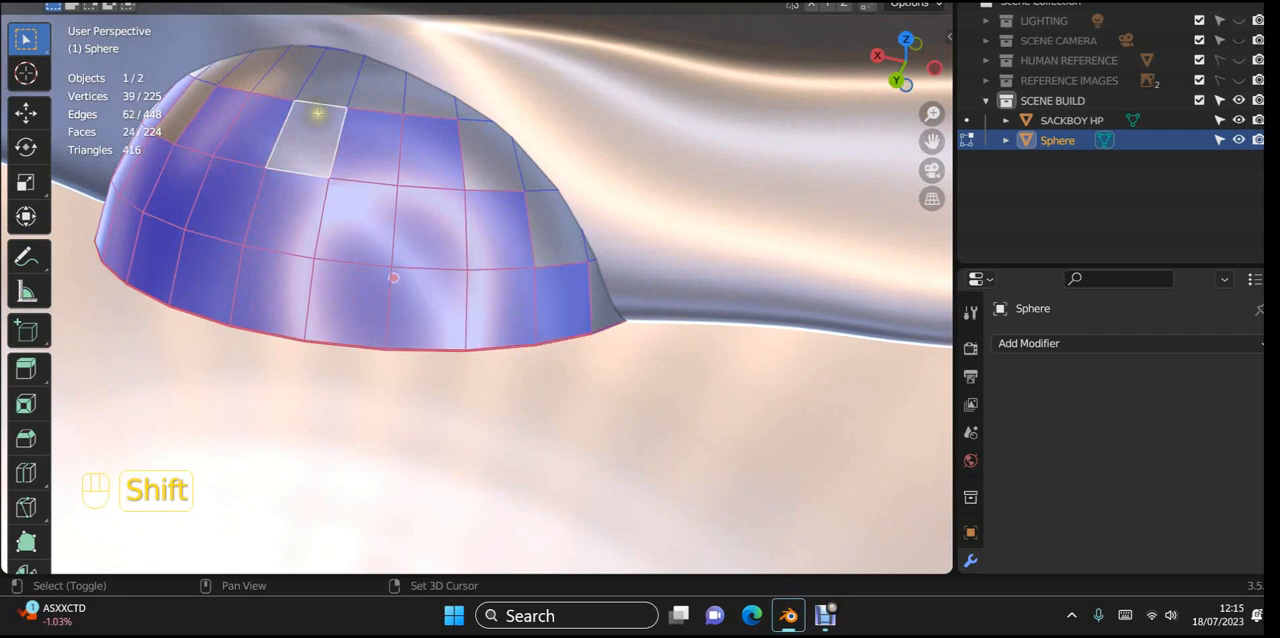
pyautogui.keyDown('shift'); pyautogui.click(326, 98); pyautogui.keyUp('shift')
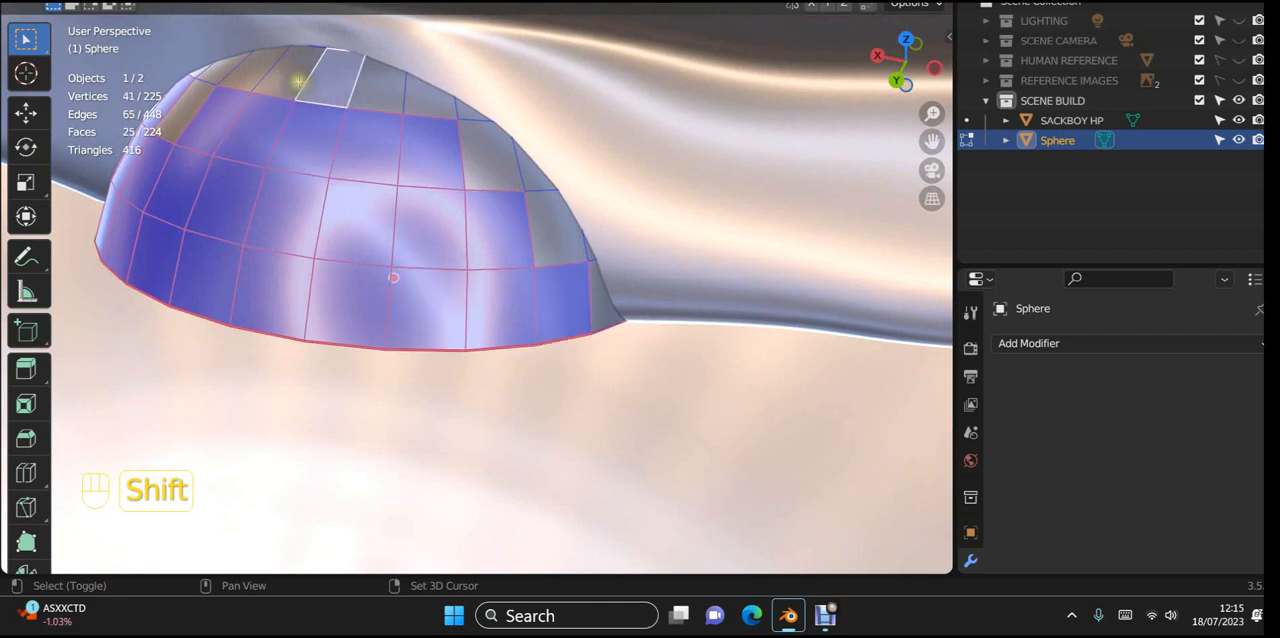
pyautogui.keyDown('shift'); pyautogui.click(297, 82); pyautogui.keyUp('shift')
pyautogui.press('z')
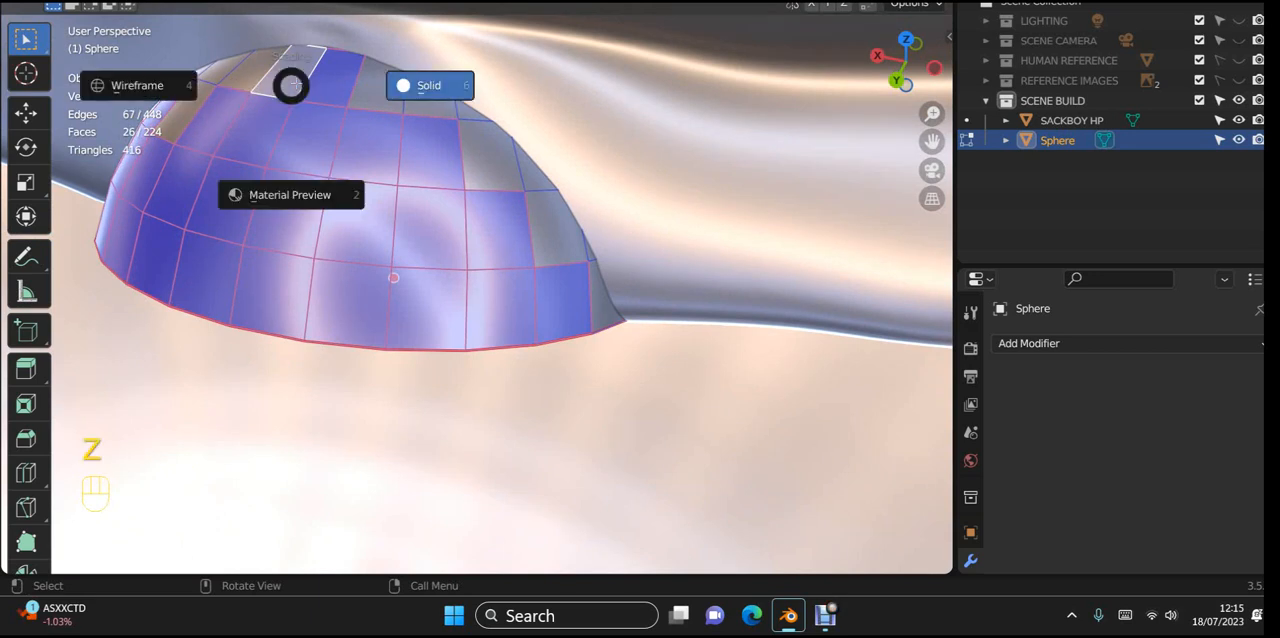
pyautogui.click(505, 205)
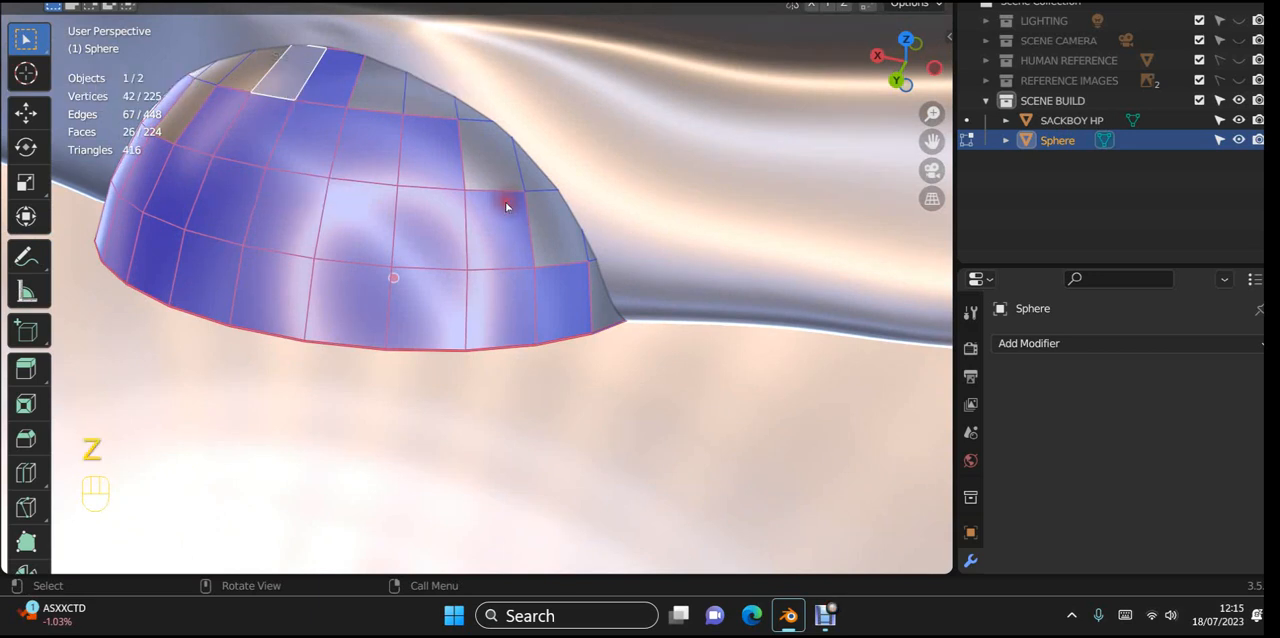
pyautogui.press('x')
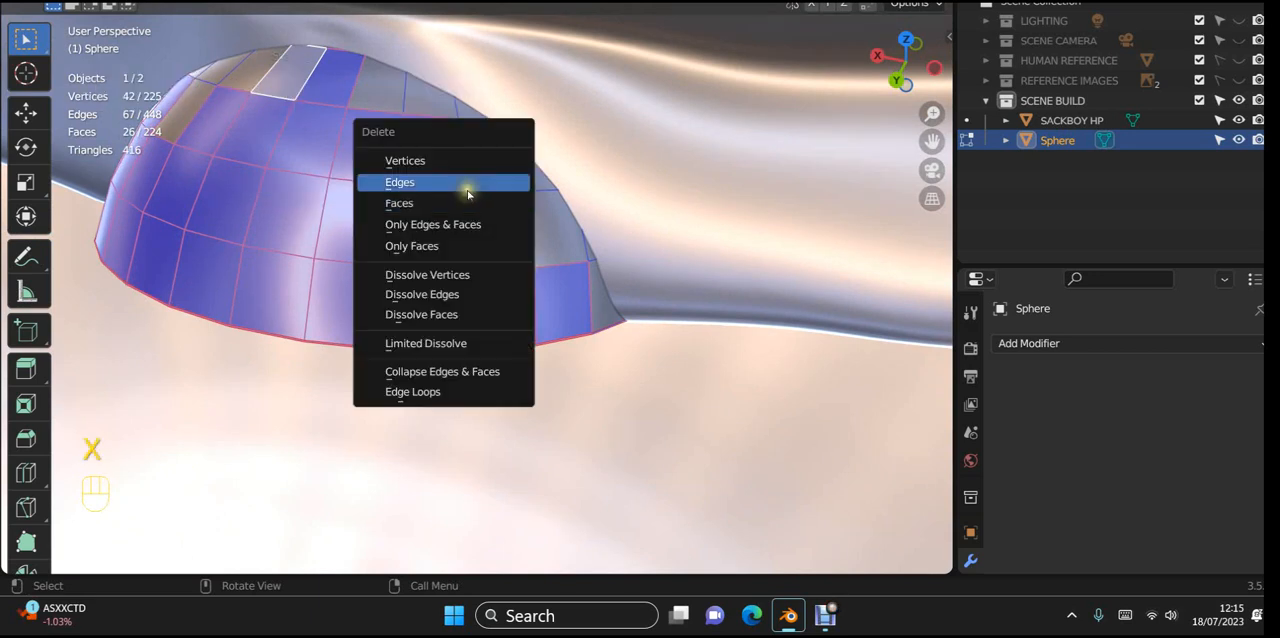
pyautogui.click(452, 202)
# Step: Return to Object Mode and check the opened dome inside the mouth from the front
pyautogui.moveTo(451, 205); pyautogui.dragTo(190, 195, button='middle')
pyautogui.press('Tab')
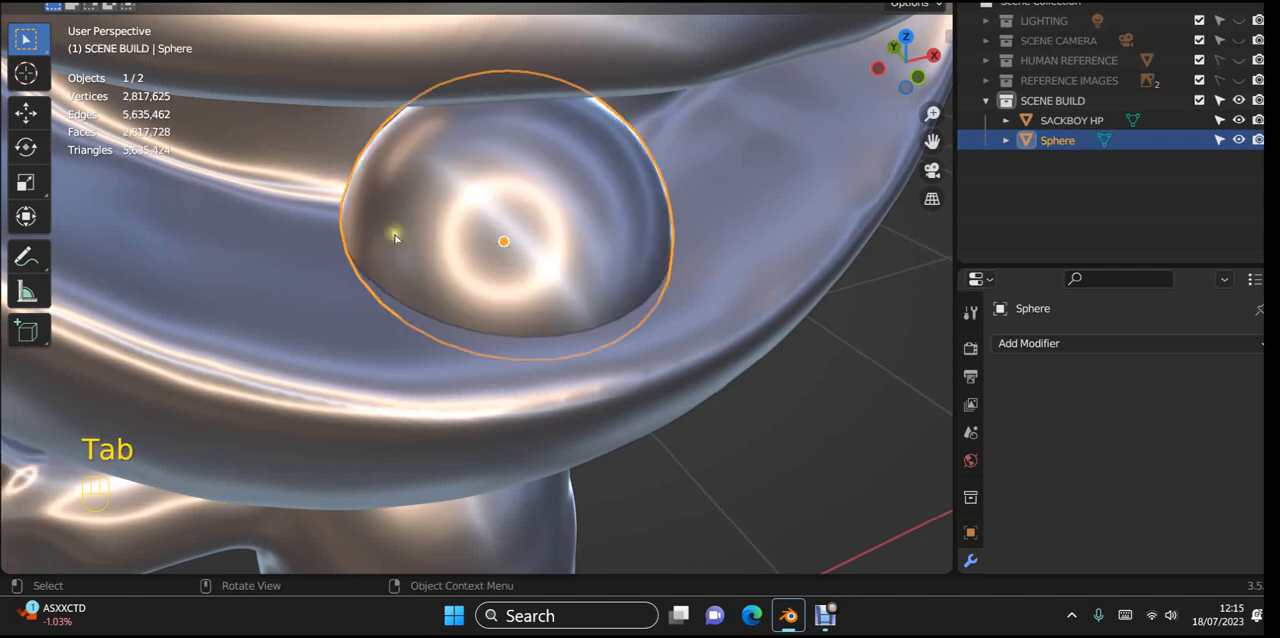
pyautogui.scroll(-5, 560, 265)
pyautogui.moveTo(608, 278)
pyautogui.mouseDown(button='middle')
pyautogui.moveTo(600, 290)
pyautogui.moveTo(590, 263)
pyautogui.mouseUp(button='middle')
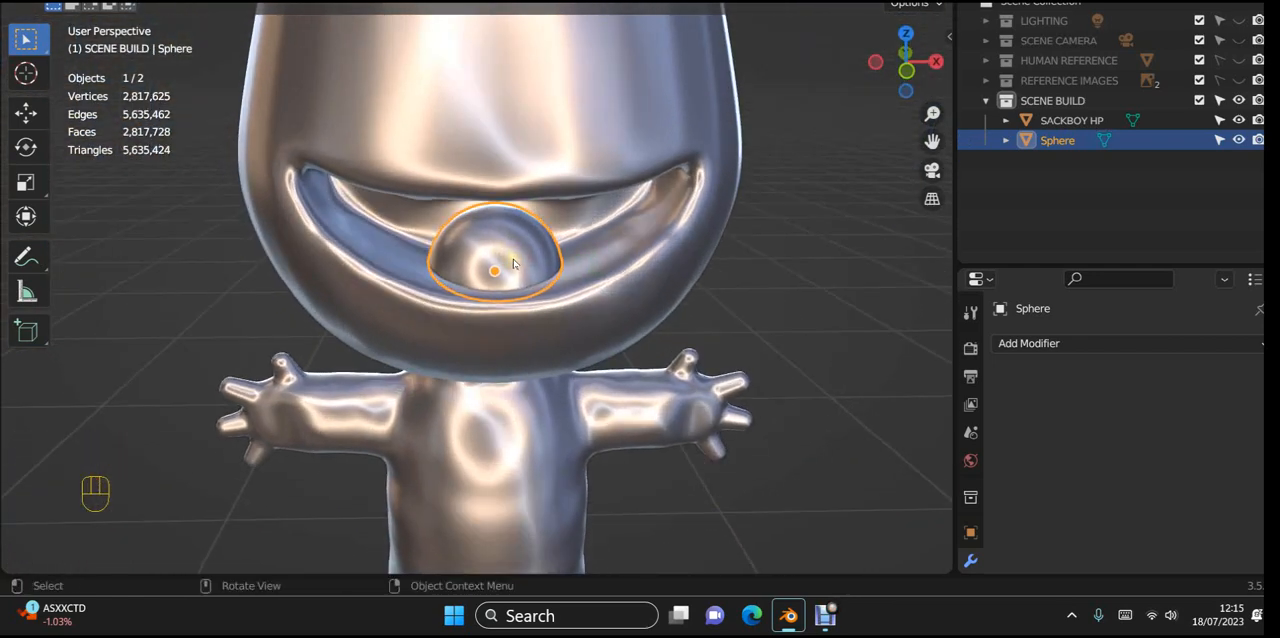
pyautogui.press('shift')
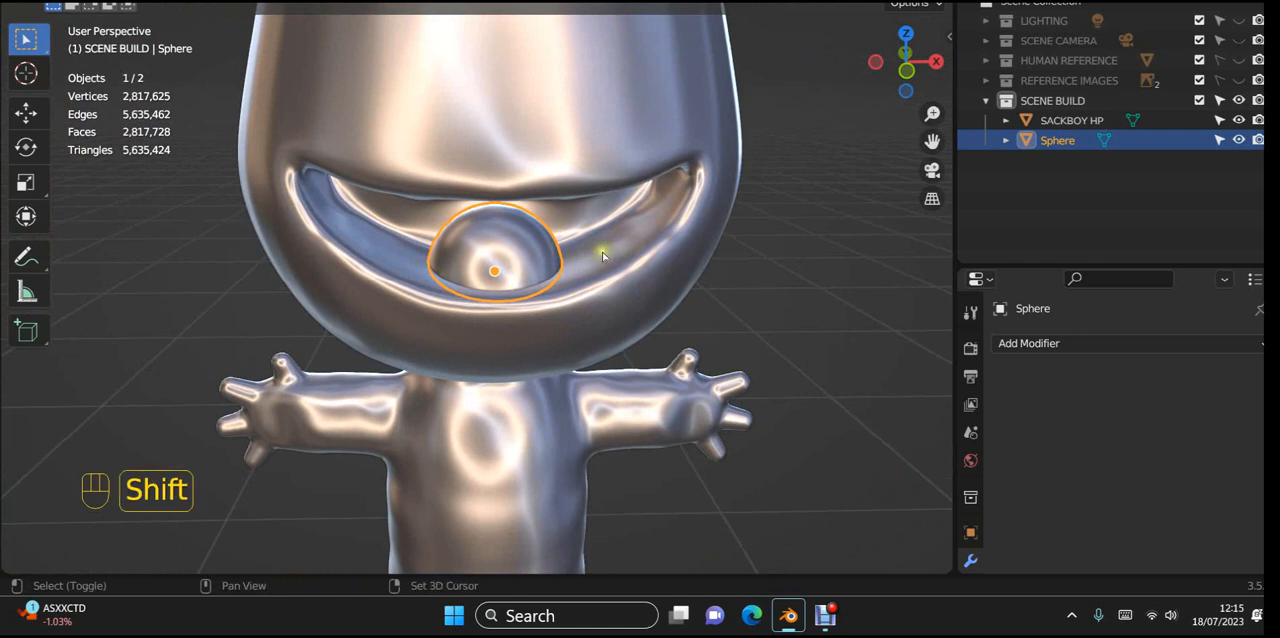
# Step: Try to join the opened tongue dome into the SACKBOY HP mesh, keeping the body as the active object
pyautogui.keyDown('shift'); pyautogui.click(705, 203); pyautogui.keyUp('shift')
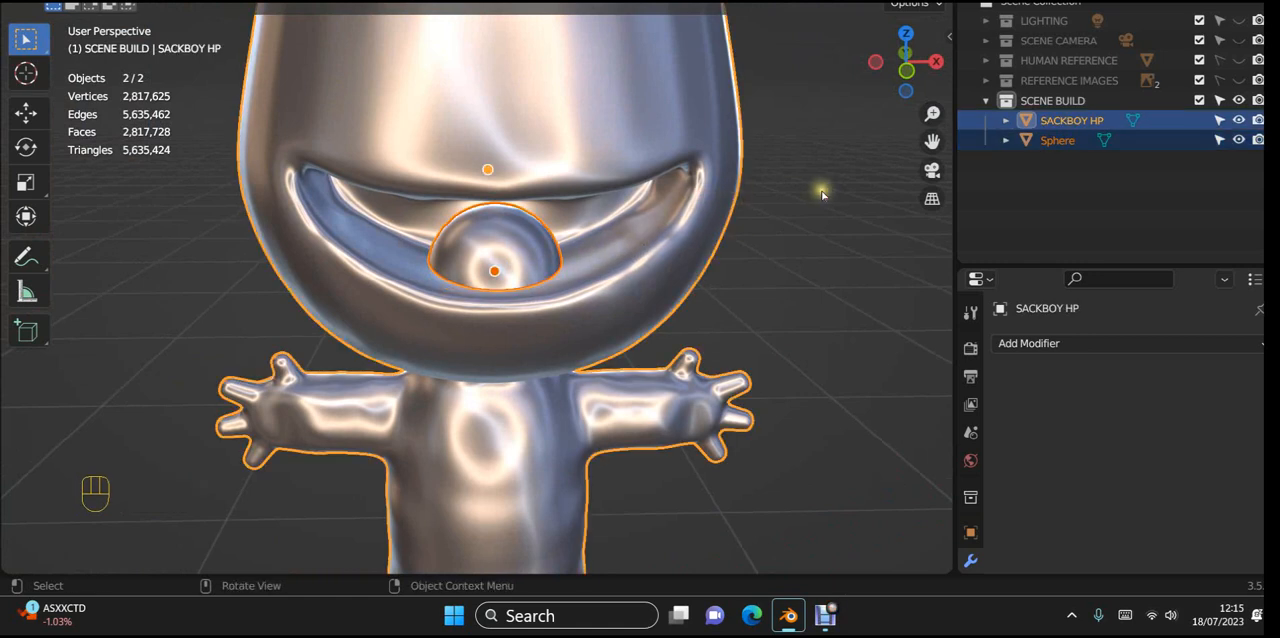
pyautogui.press('ctrl')
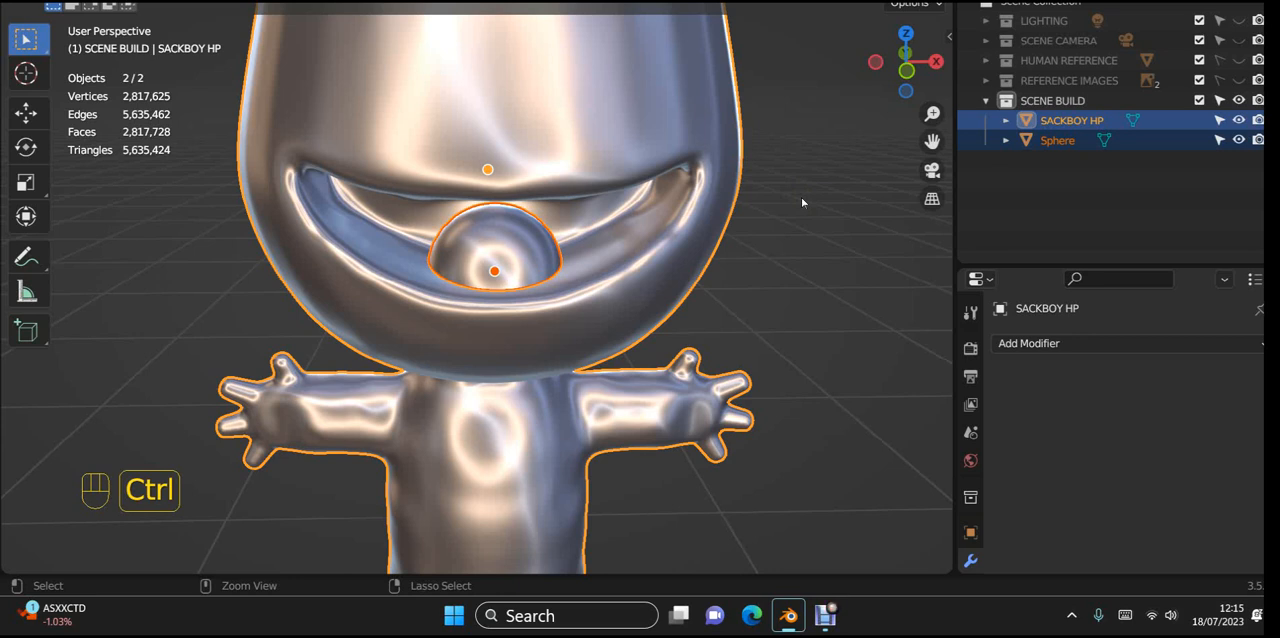
pyautogui.hotkey('ctrl', 'u')
pyautogui.hotkey('ctrl', 'j')
pyautogui.hotkey('ctrl', 'j')
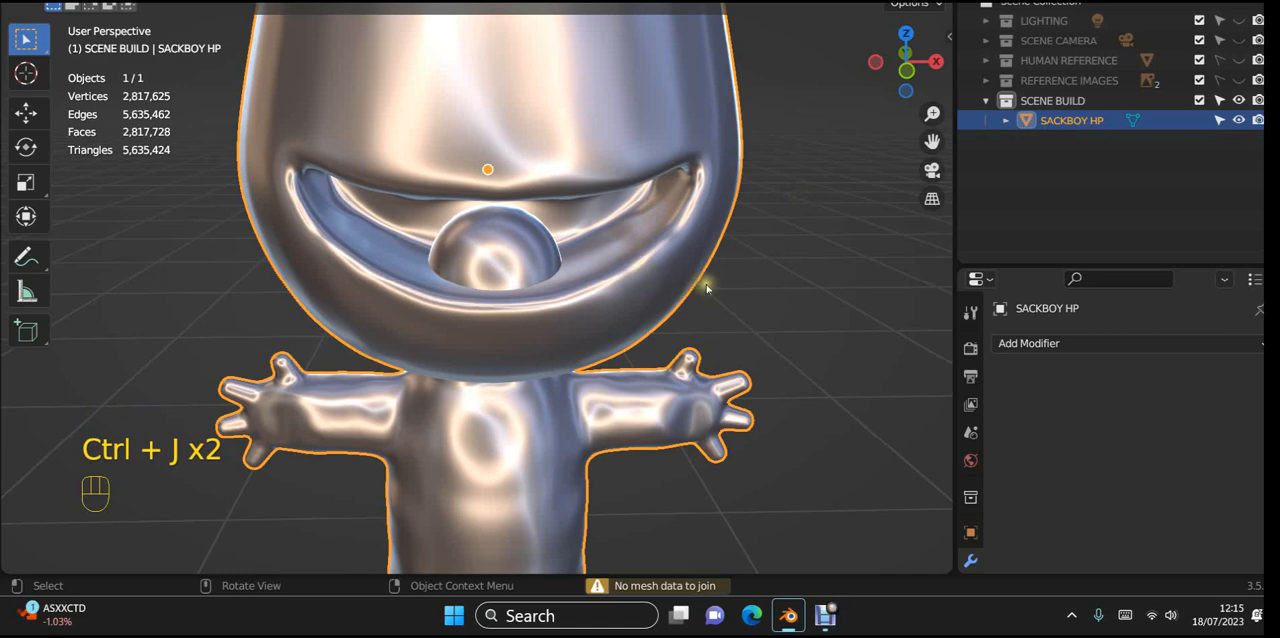
# Step: Switch the joined mesh to Sculpt Mode and try a voxel remesh with a 0.004 m voxel size
pyautogui.moveTo(700, 285); pyautogui.dragTo(602, 280, button='middle')
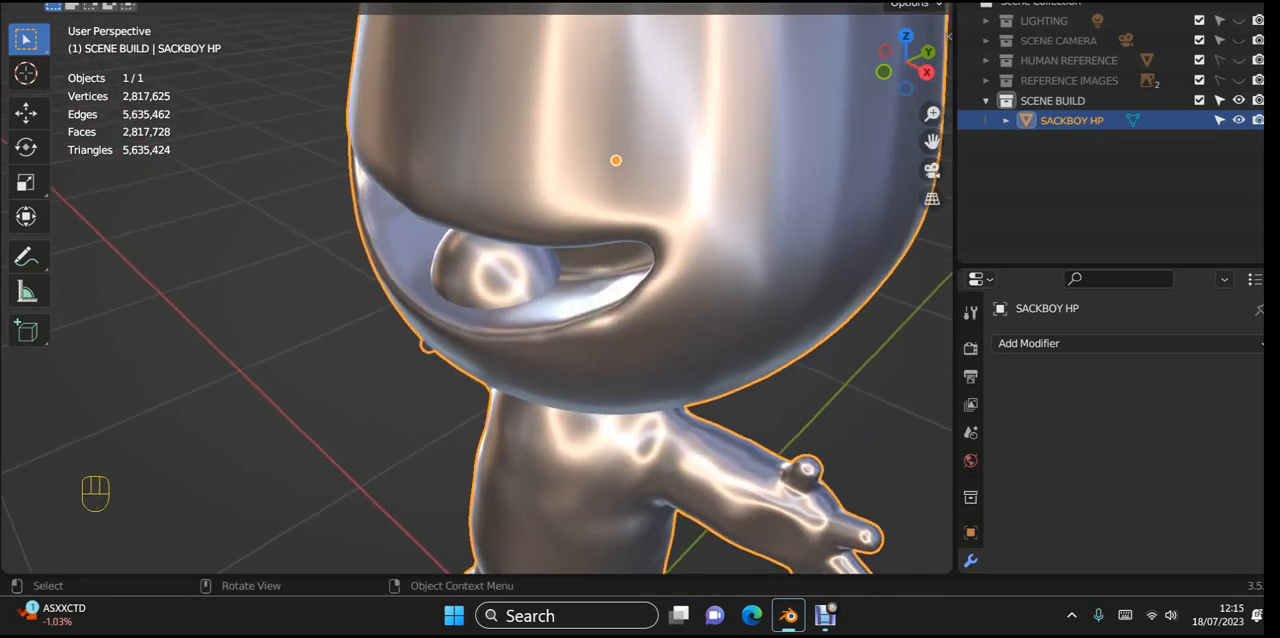
pyautogui.click(100, 3)
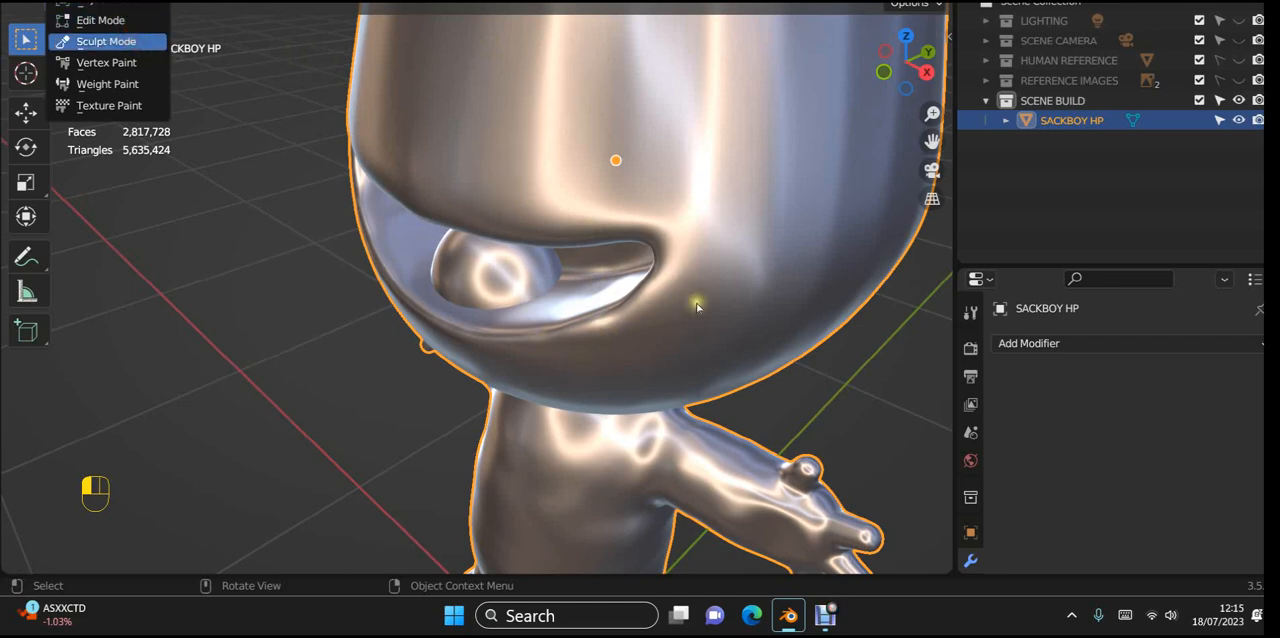
pyautogui.moveTo(764, 273); pyautogui.dragTo(824, 233, button='middle')
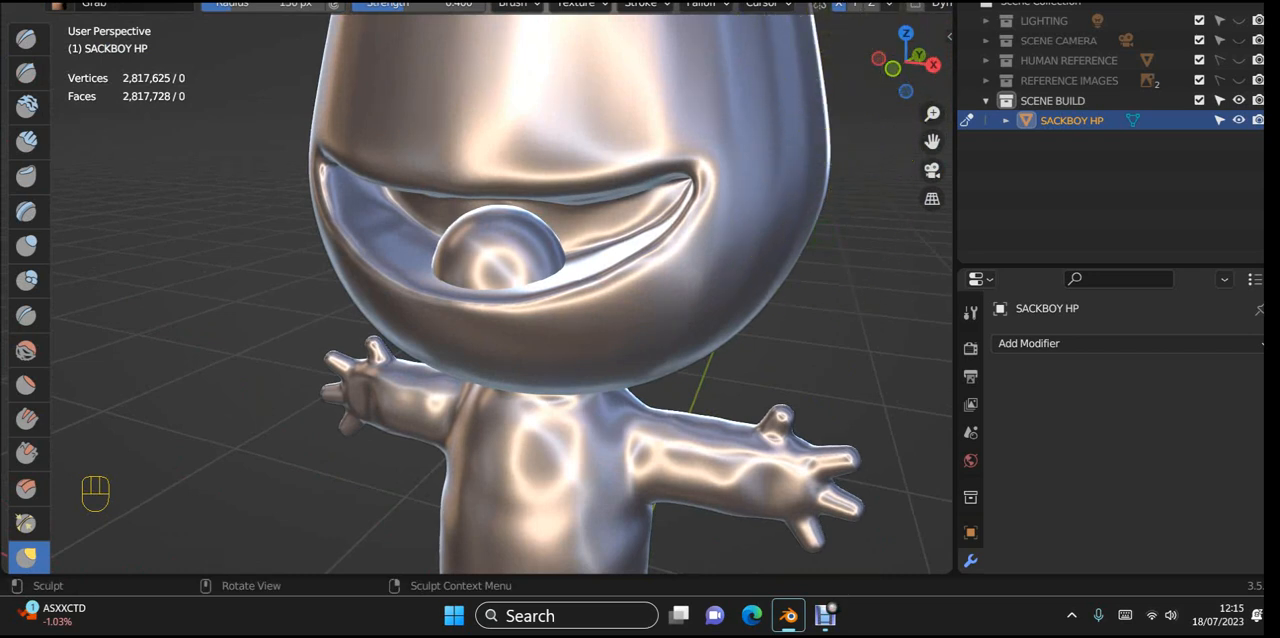
pyautogui.scroll(-3, 910, 5)
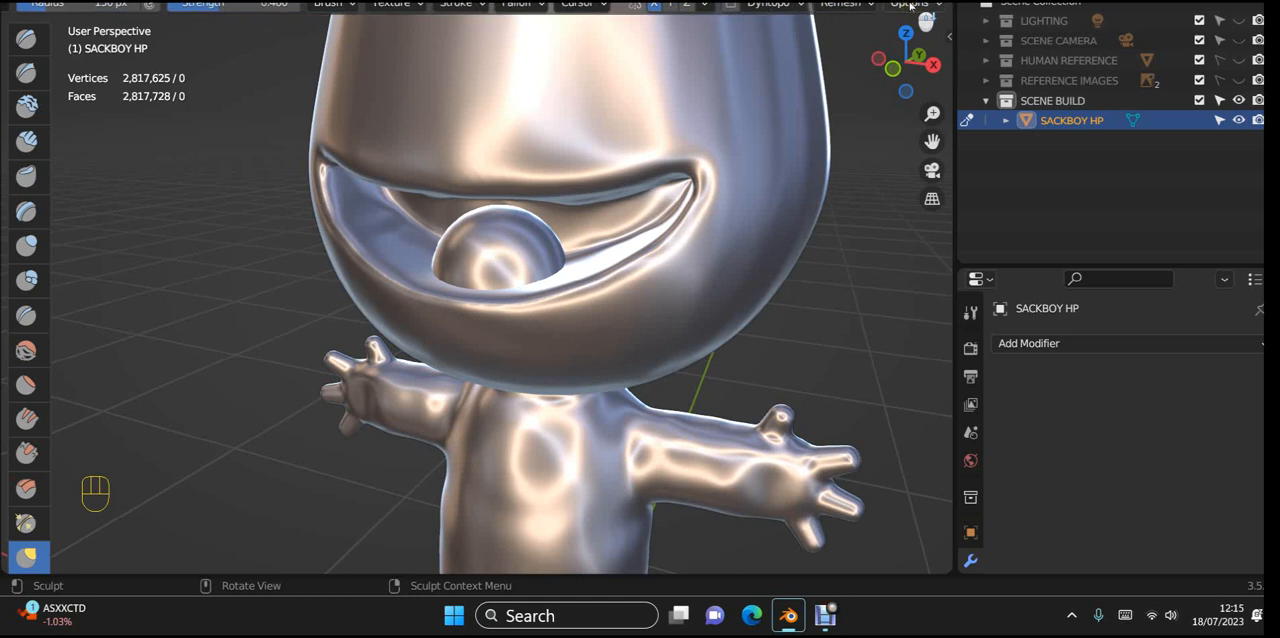
pyautogui.click(872, 6)
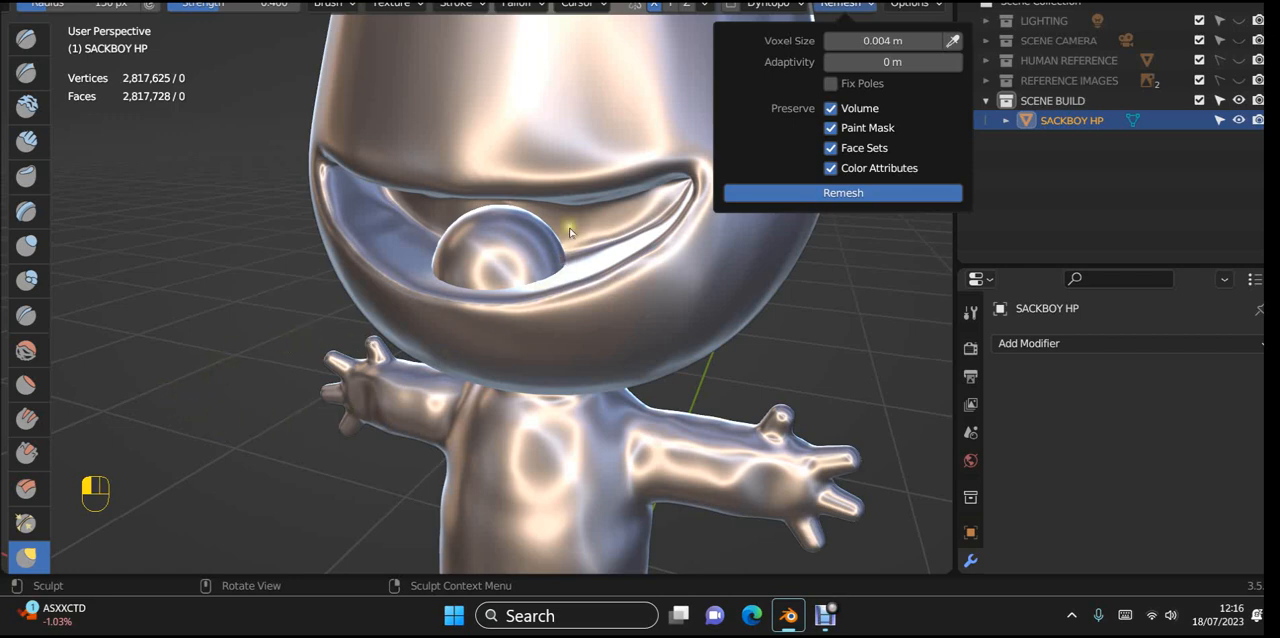
# Step: Try smoothing the remeshed tongue surface and inspect it from both sides of the mouth
pyautogui.scroll(4, 530, 242)
pyautogui.keyDown('shift'); pyautogui.moveTo(592, 240); pyautogui.dragTo(560, 314, button='middle'); pyautogui.keyUp('shift')
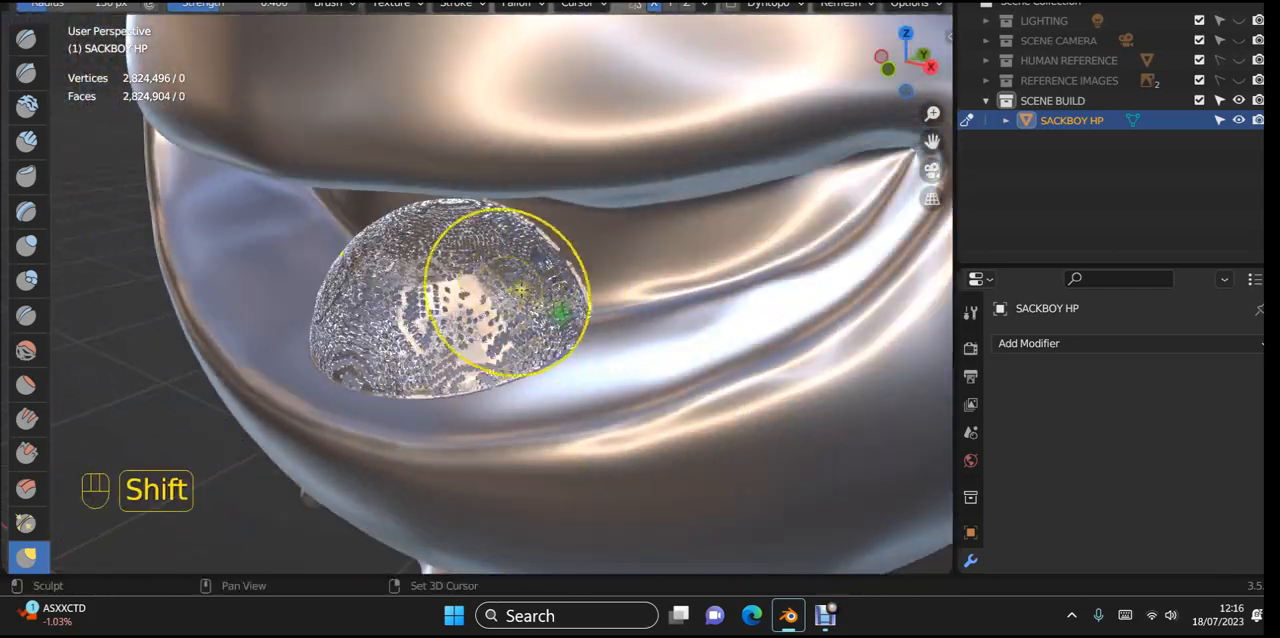
pyautogui.moveTo(476, 270)
pyautogui.keyDown('shift'); pyautogui.mouseDown()
pyautogui.moveTo(414, 329)
pyautogui.moveTo(509, 343)
pyautogui.moveTo(591, 300)
pyautogui.mouseUp(); pyautogui.keyUp('shift')
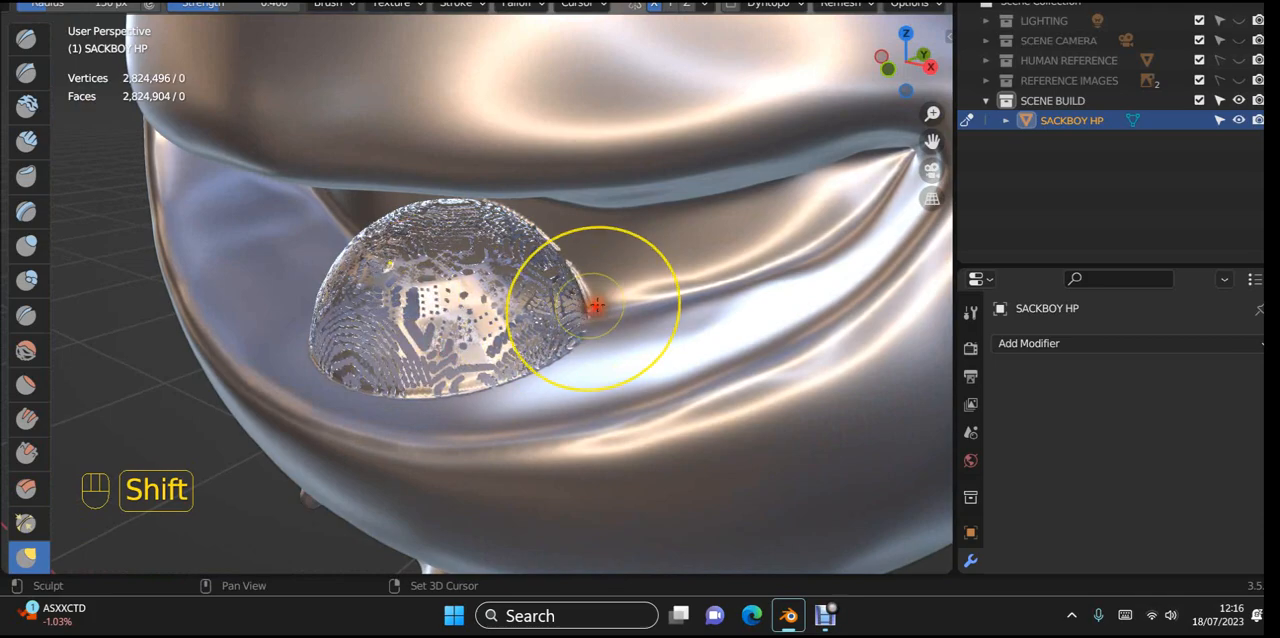
pyautogui.moveTo(620, 305)
pyautogui.mouseDown(button='middle')
pyautogui.moveTo(669, 316)
pyautogui.moveTo(766, 274)
pyautogui.moveTo(814, 271)
pyautogui.moveTo(814, 286)
pyautogui.moveTo(762, 313)
pyautogui.moveTo(666, 266)
pyautogui.moveTo(666, 249)
pyautogui.moveTo(717, 289)
pyautogui.moveTo(798, 279)
pyautogui.mouseUp(button='middle')
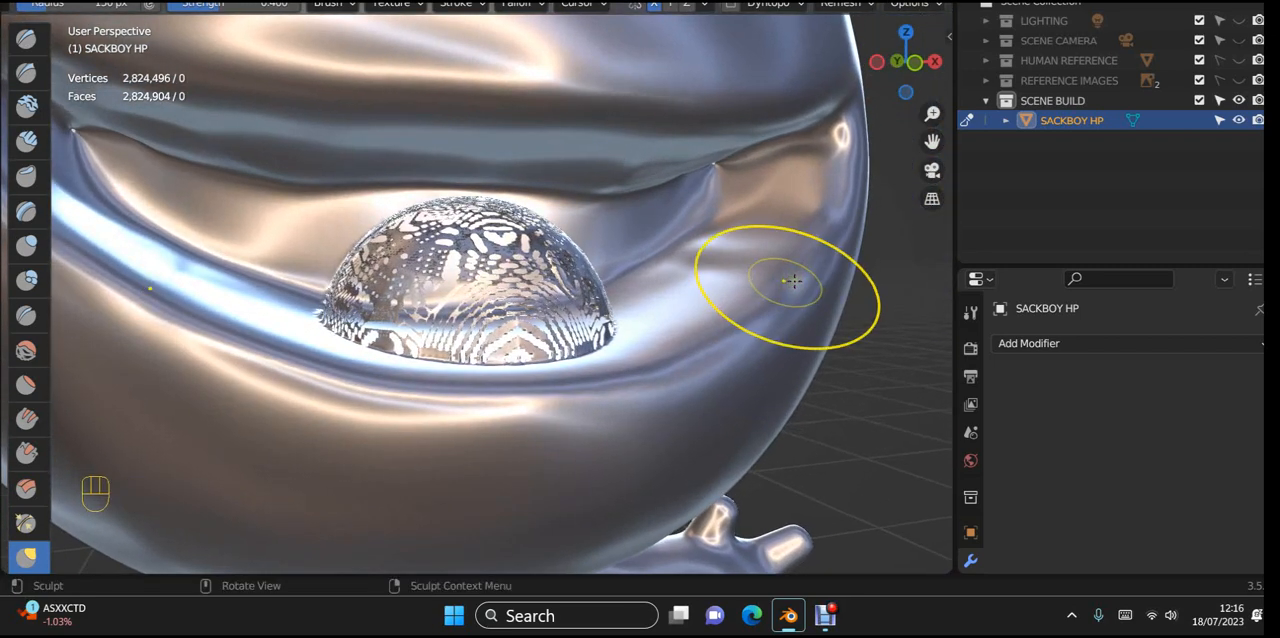
# Step: Undo the sculpting, remesh and join until the tongue dome is a separate object again
pyautogui.hotkey('ctrl', 'z')
pyautogui.hotkey('ctrl', 'z')
pyautogui.hotkey('ctrl', 'z')
pyautogui.hotkey('ctrl', 'z')
pyautogui.hotkey('ctrl', 'z')
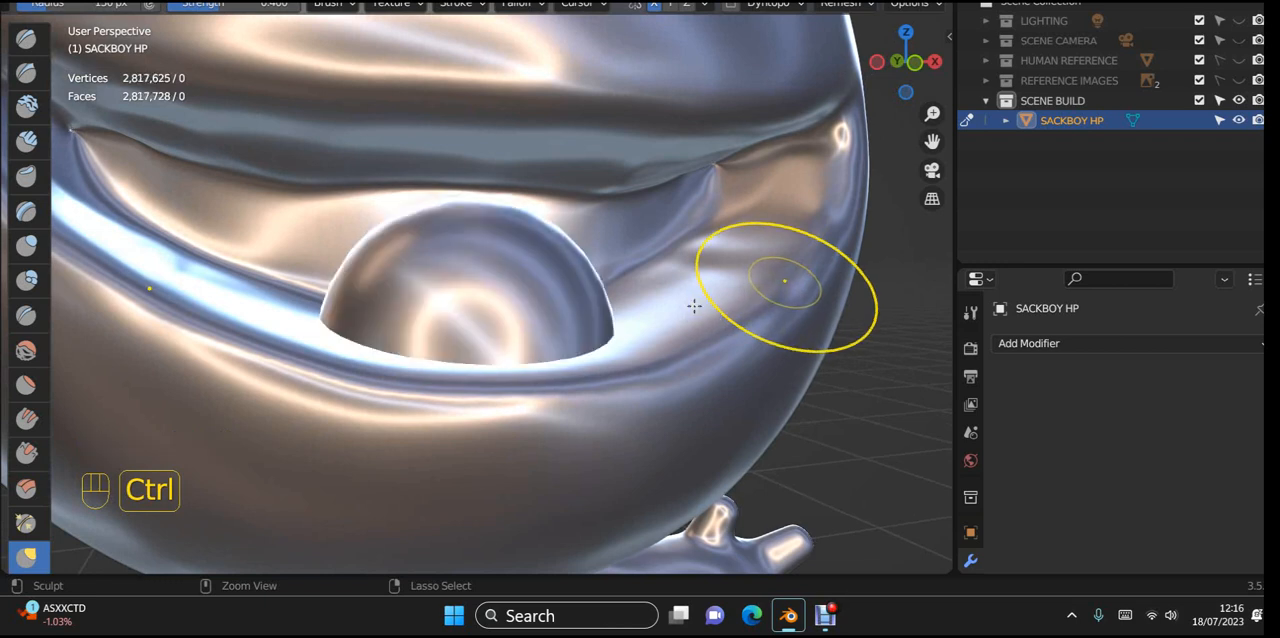
pyautogui.hotkey('ctrl', 'z')
pyautogui.hotkey('ctrl', 'z')
pyautogui.hotkey('ctrl', 'z')
pyautogui.hotkey('ctrl', 'z')
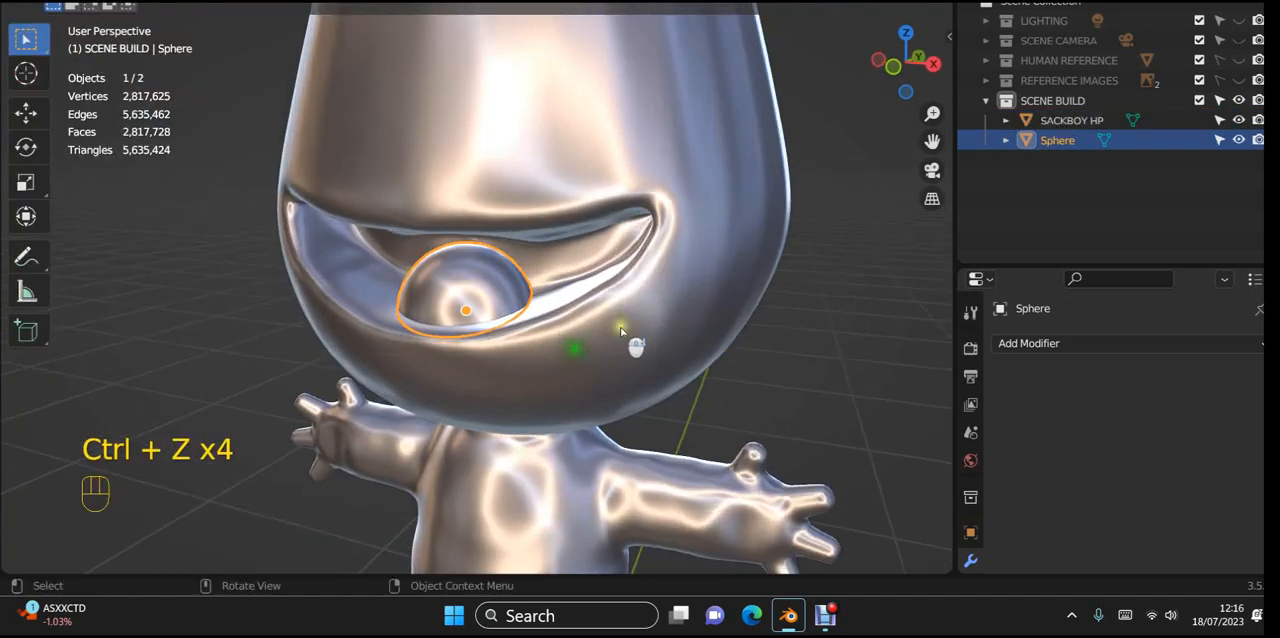
# Step: Examine the tongue dome's open rear side and its gaps from inside the head
pyautogui.moveTo(634, 346)
pyautogui.mouseDown(button='middle')
pyautogui.moveTo(586, 360)
pyautogui.moveTo(567, 343)
pyautogui.mouseUp(button='middle')
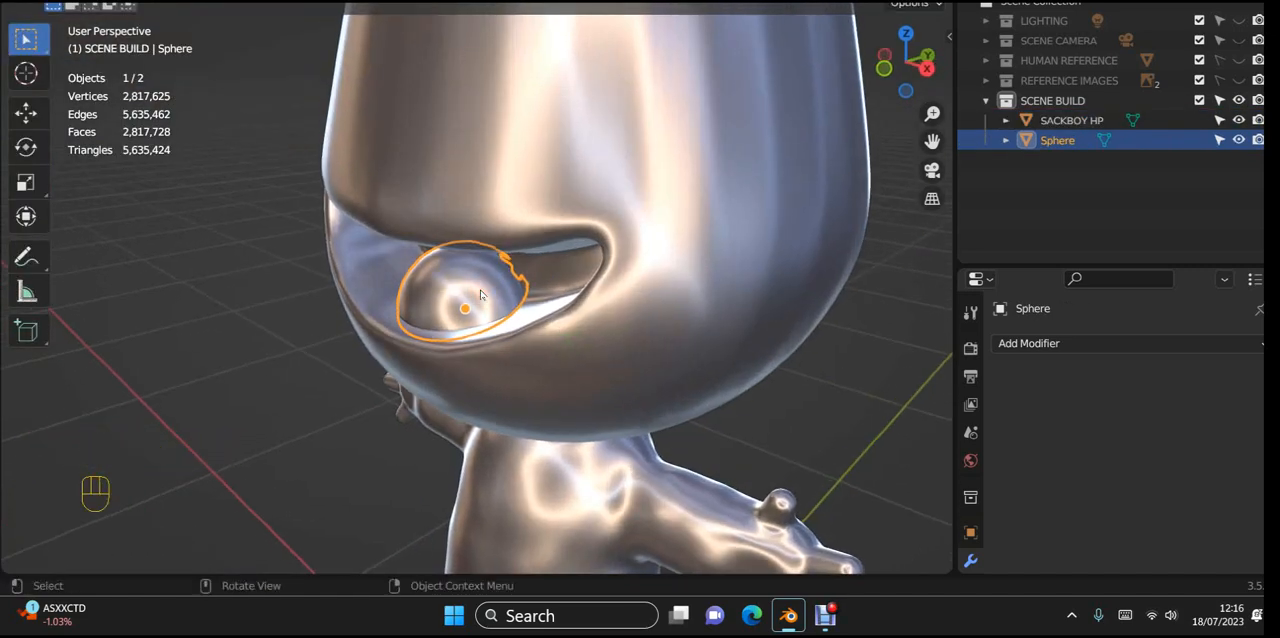
pyautogui.hotkey('ctrl', 'a')
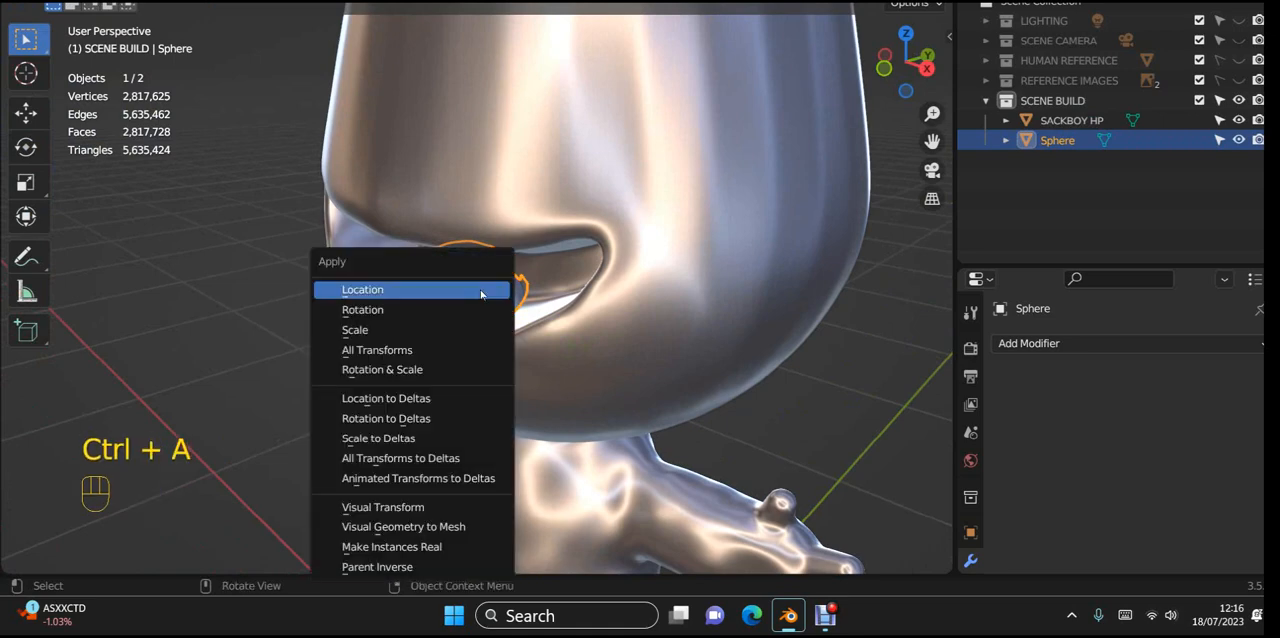
pyautogui.click(186, 280)
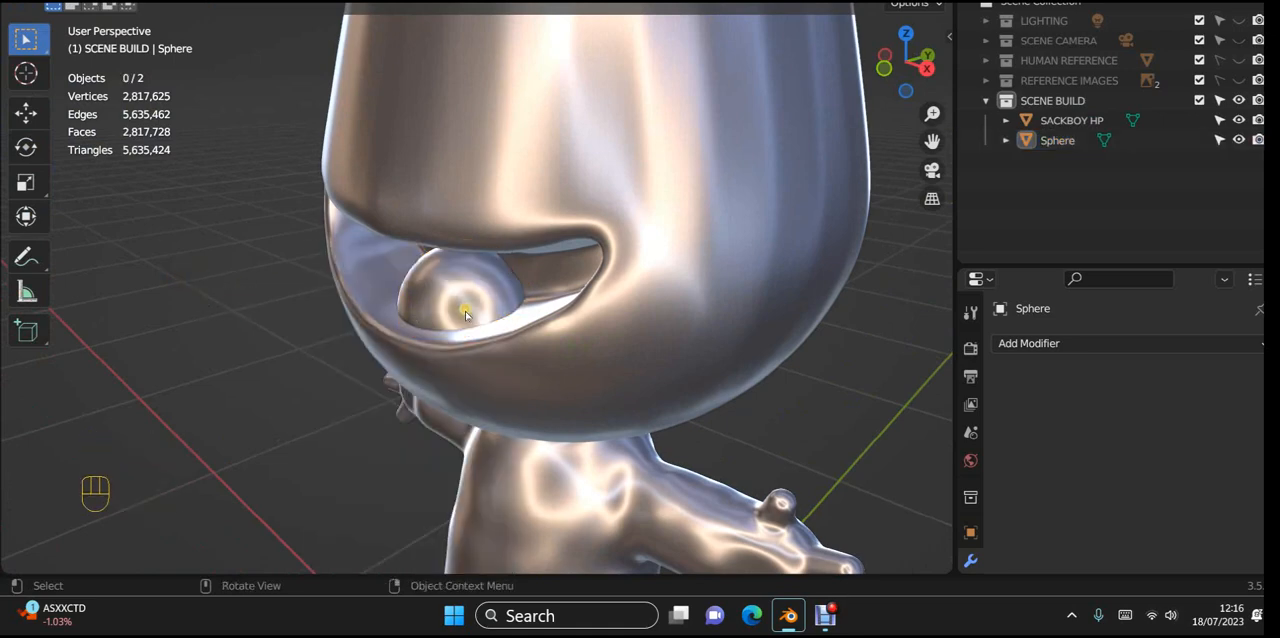
pyautogui.moveTo(463, 306); pyautogui.dragTo(360, 353, button='middle')
pyautogui.scroll(5, 686, 331)
pyautogui.scroll(4, 800, 331)
pyautogui.moveTo(800, 331); pyautogui.dragTo(683, 320, button='middle')
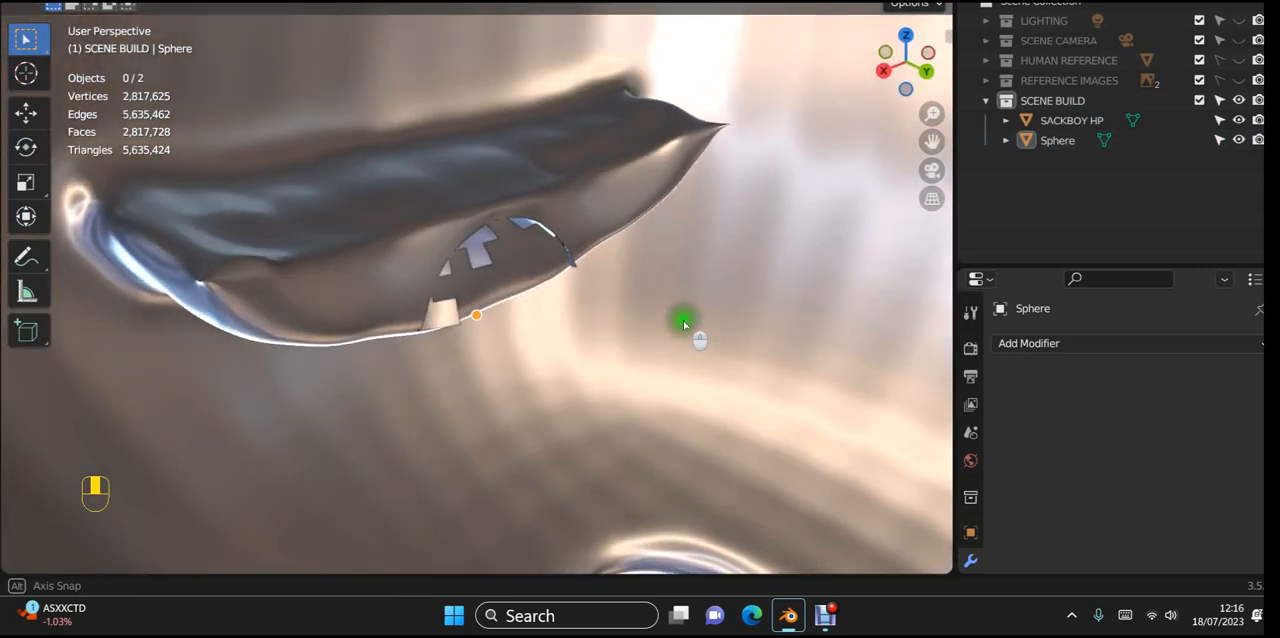
# Step: Undo the deletion of the dome's rear faces and return to Object Mode
pyautogui.hotkey('ctrl', 'z')
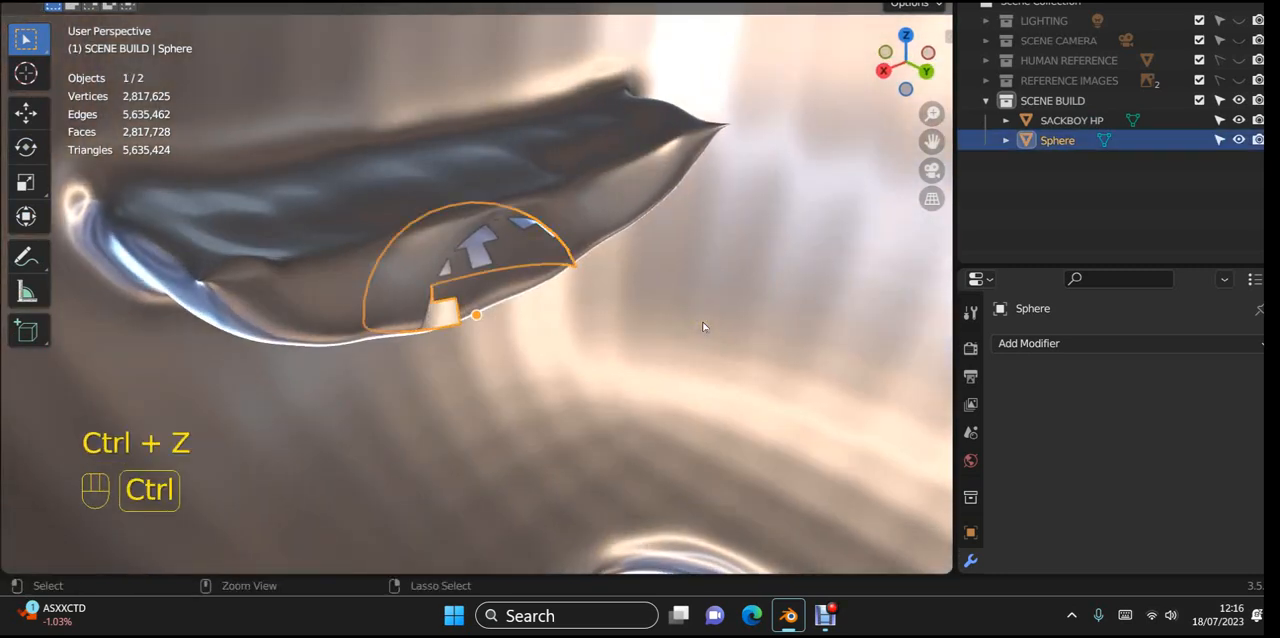
pyautogui.hotkey('ctrl', 'z')
pyautogui.hotkey('ctrl', 'z')
pyautogui.hotkey('ctrl', 'z')
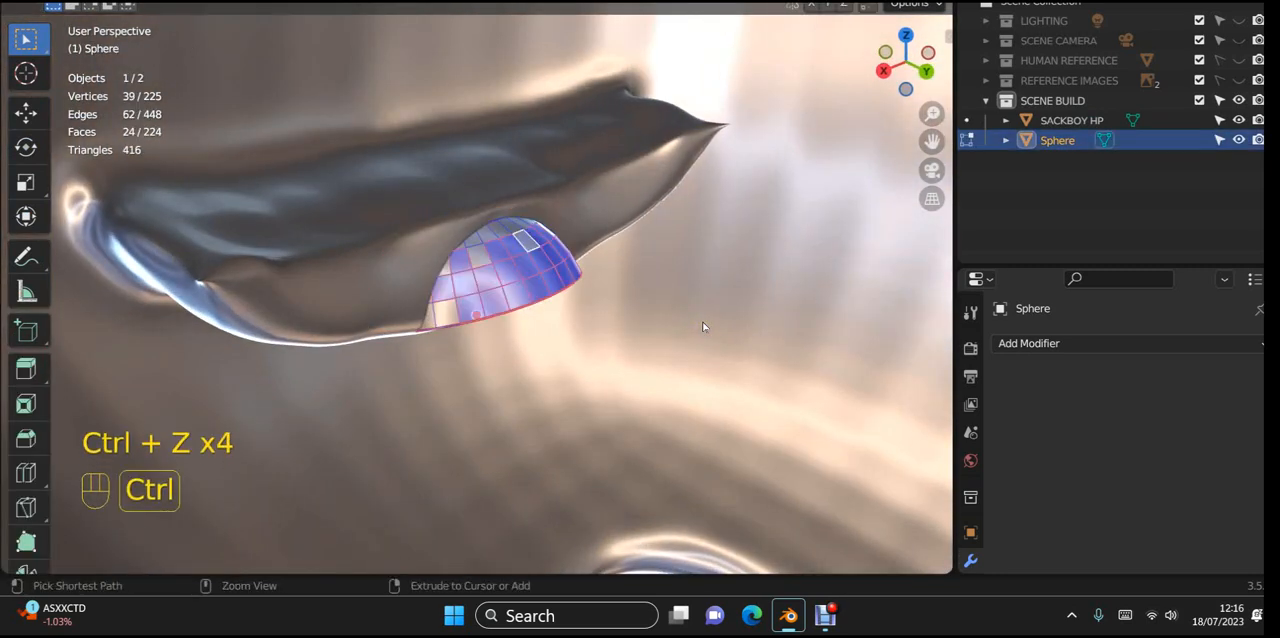
pyautogui.click(692, 315)
pyautogui.moveTo(563, 334); pyautogui.dragTo(813, 287, button='middle')
pyautogui.press('Tab')
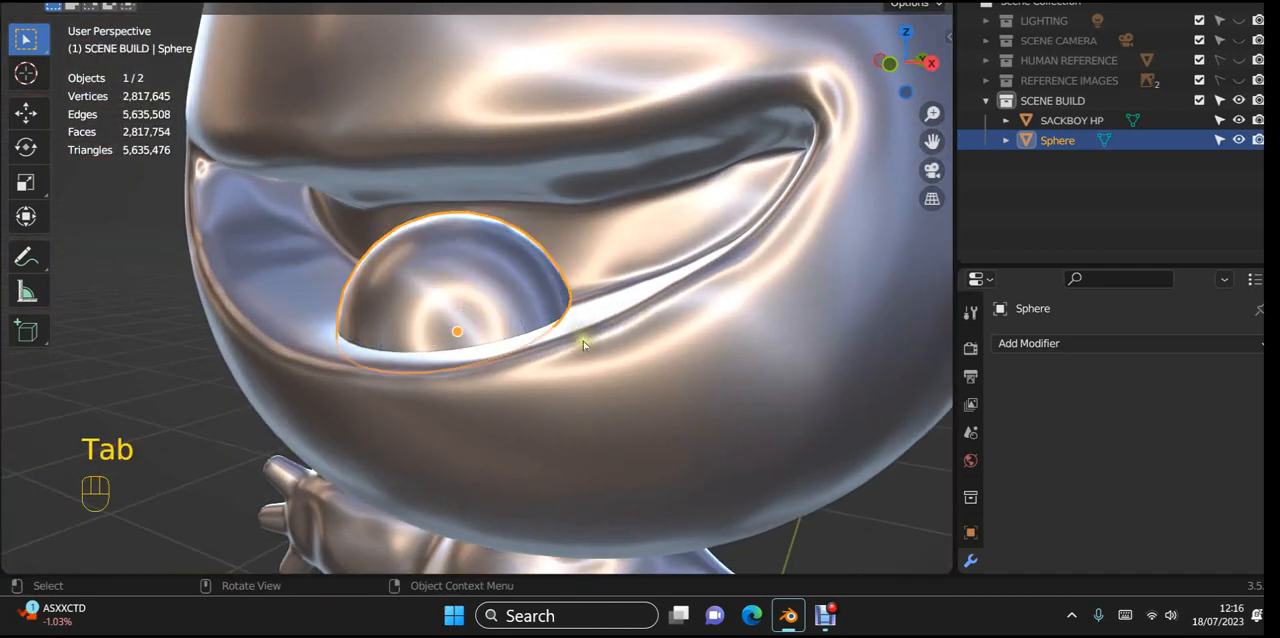
# Step: Apply all transforms to the tongue dome and set its origin to its geometry
pyautogui.click(579, 335)
pyautogui.click(528, 288)
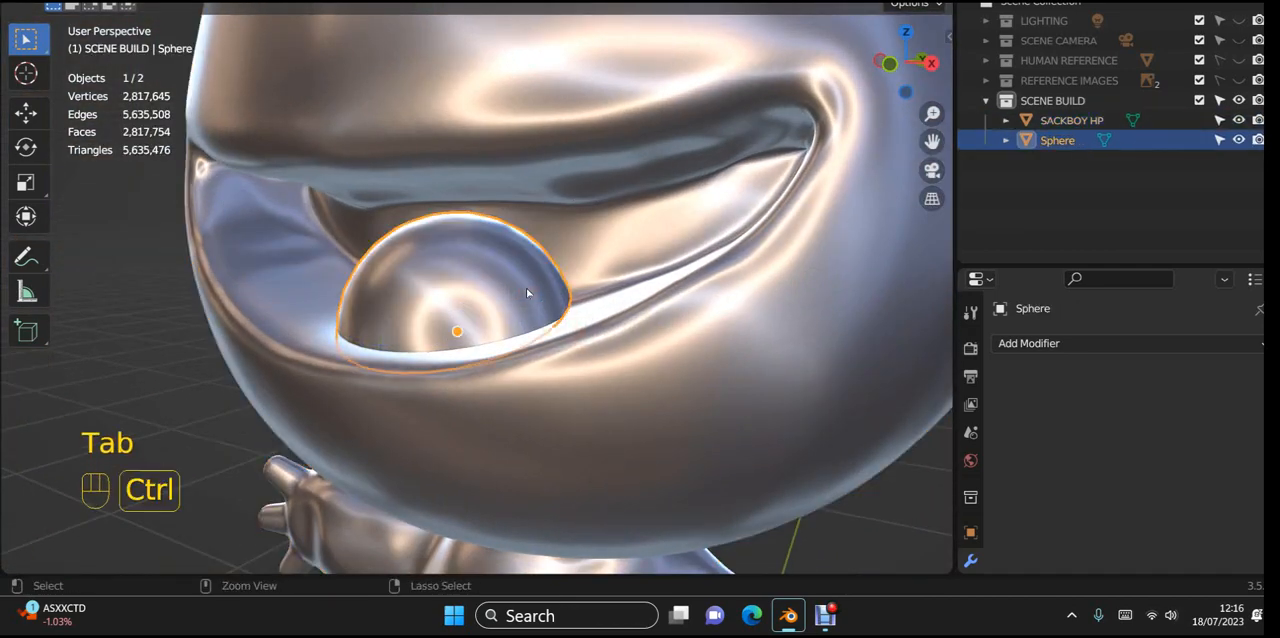
pyautogui.hotkey('ctrl', 'a')
pyautogui.click(475, 349)
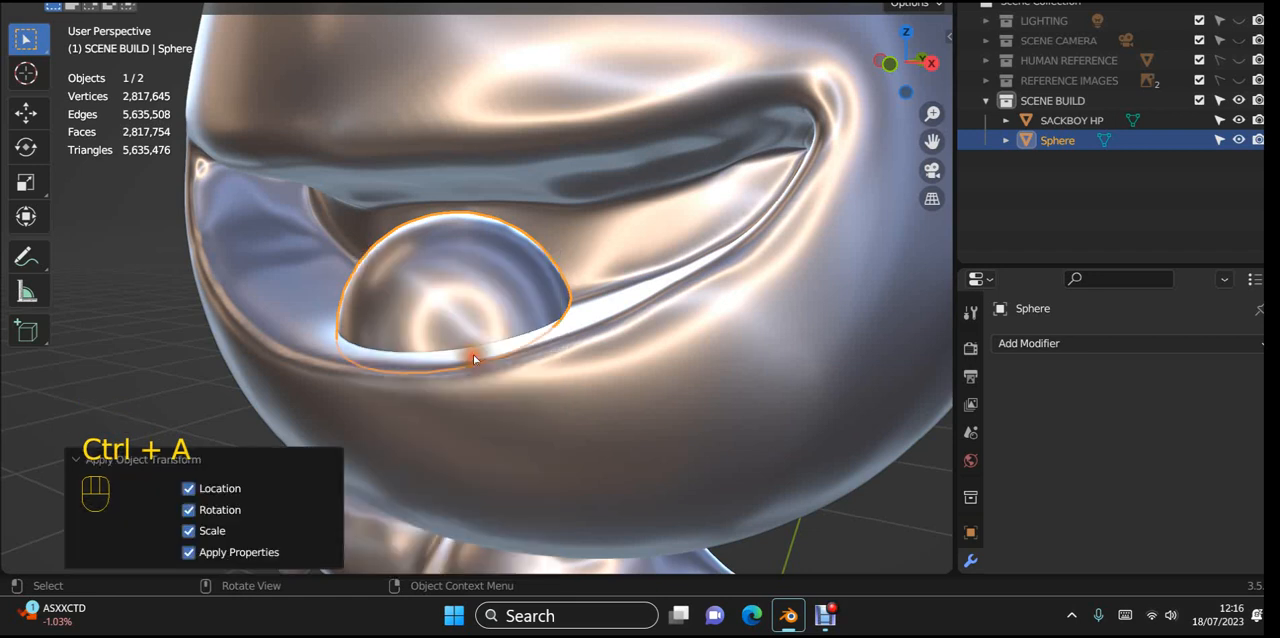
pyautogui.rightClick(492, 300)
pyautogui.moveTo(494, 314)
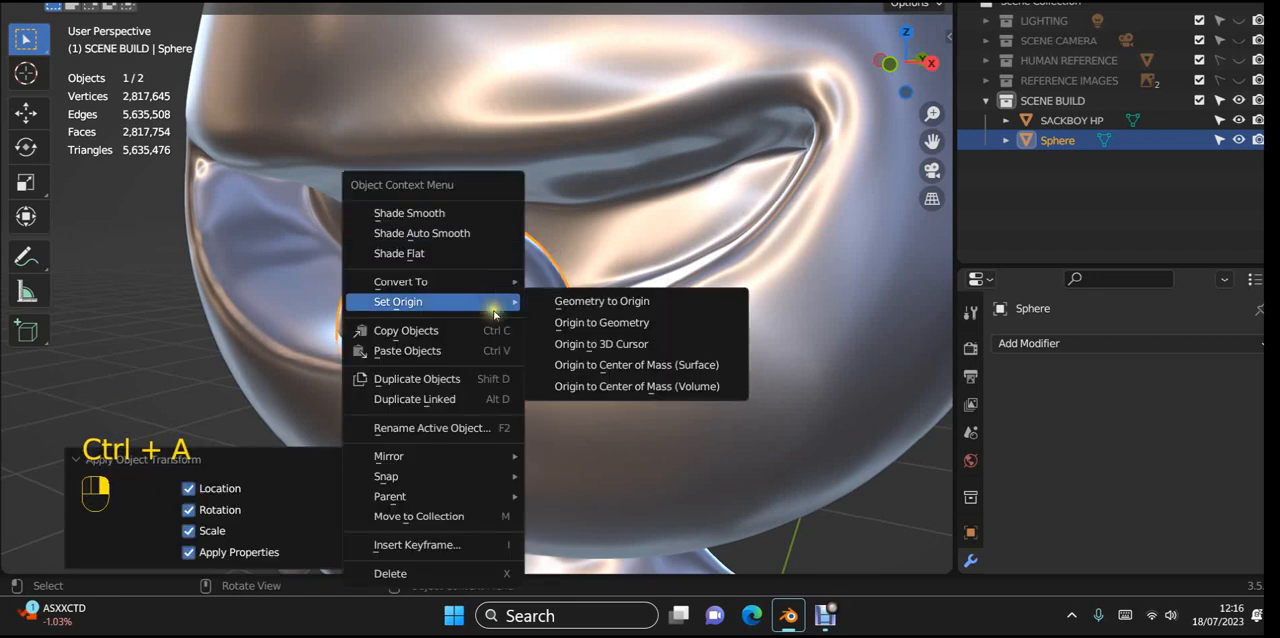
pyautogui.click(603, 325)
pyautogui.moveTo(587, 316); pyautogui.dragTo(634, 336, button='middle')
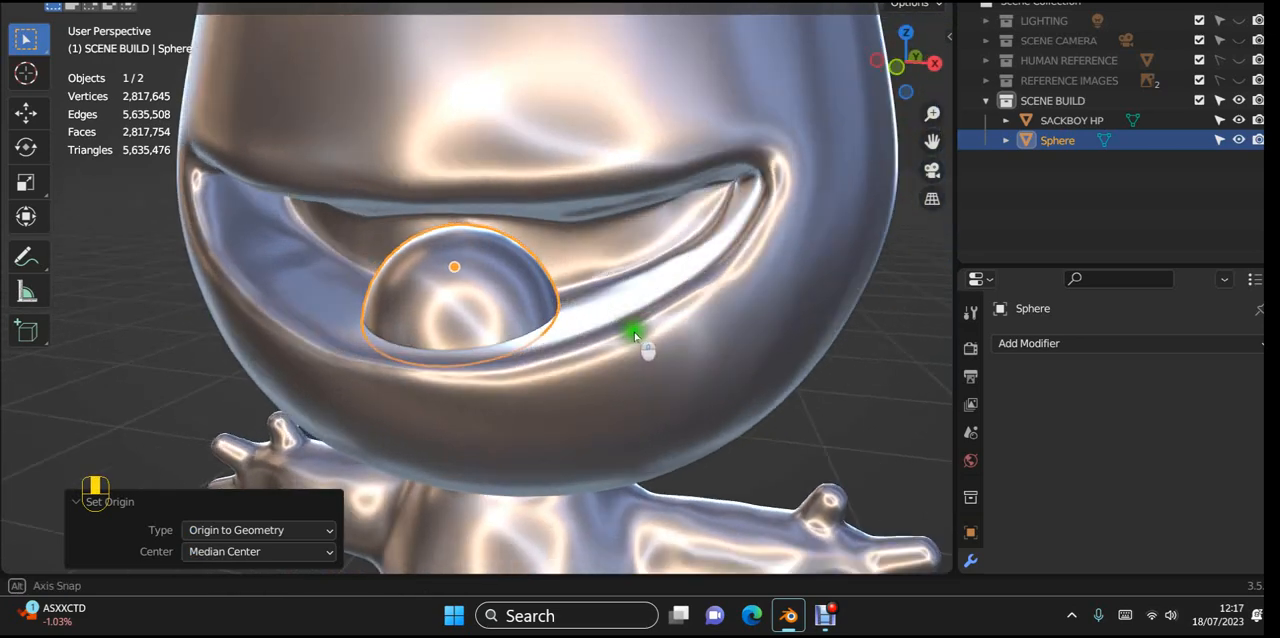
# Step: Add SACKBOY HP to the selection as the active object and join the closed tongue dome into it
pyautogui.click(463, 293)
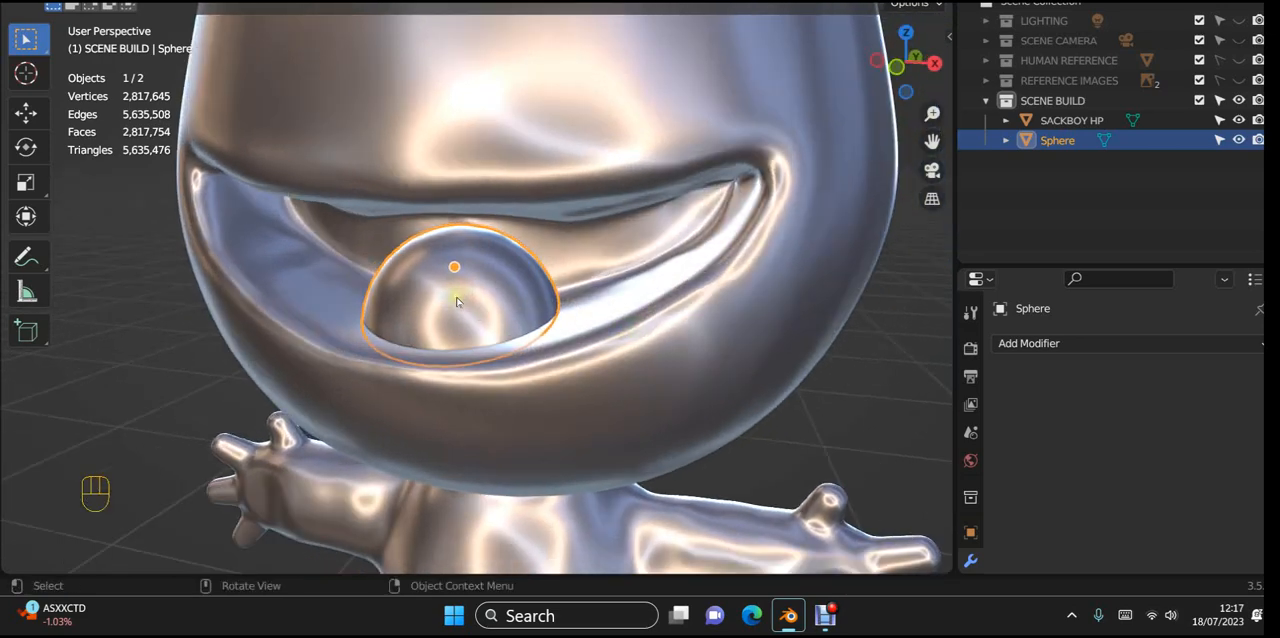
pyautogui.press('shift')
pyautogui.keyDown('shift'); pyautogui.click(687, 325); pyautogui.keyUp('shift')
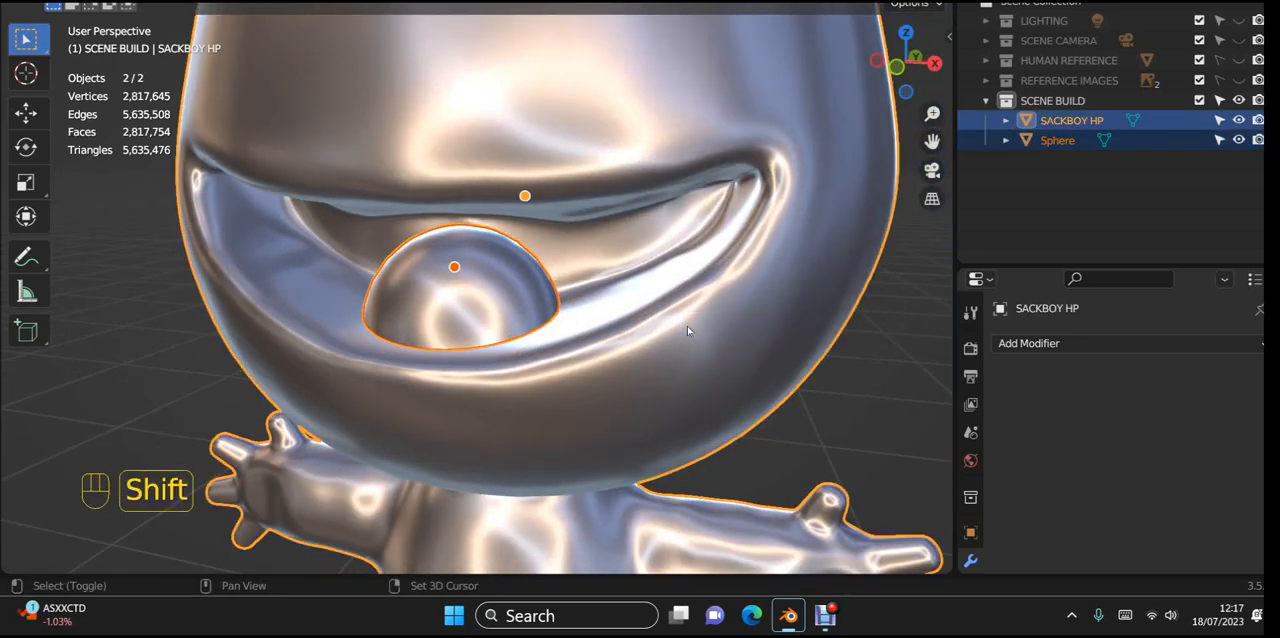
pyautogui.press('ctrl')
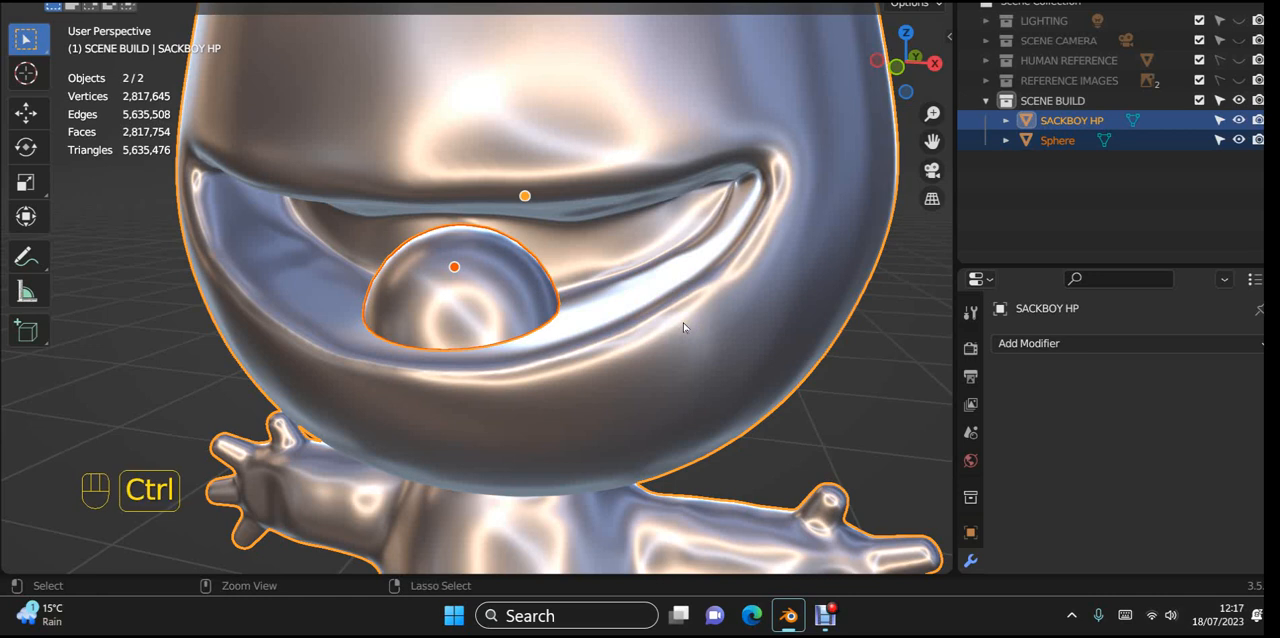
pyautogui.hotkey('ctrl', 'j')
pyautogui.scroll(-2, 493, 348)
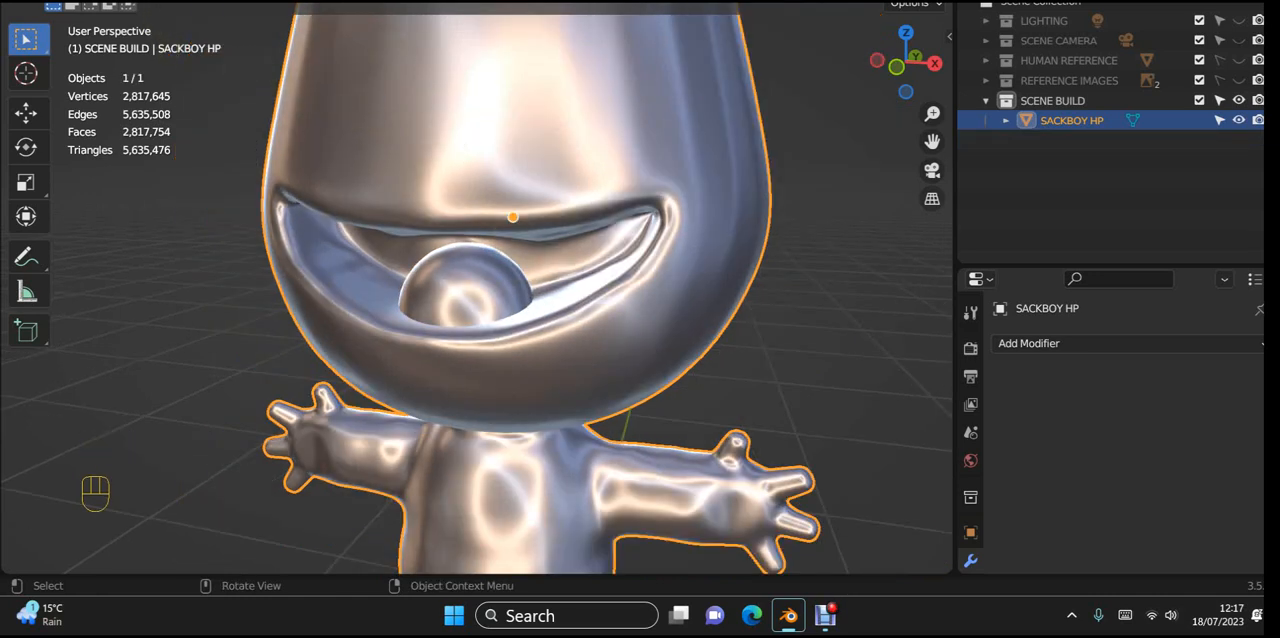
# Step: Switch the joined Sackboy mesh to Sculpt Mode and voxel-remesh it to fuse the tongue with the mouth
pyautogui.click(100, 3)
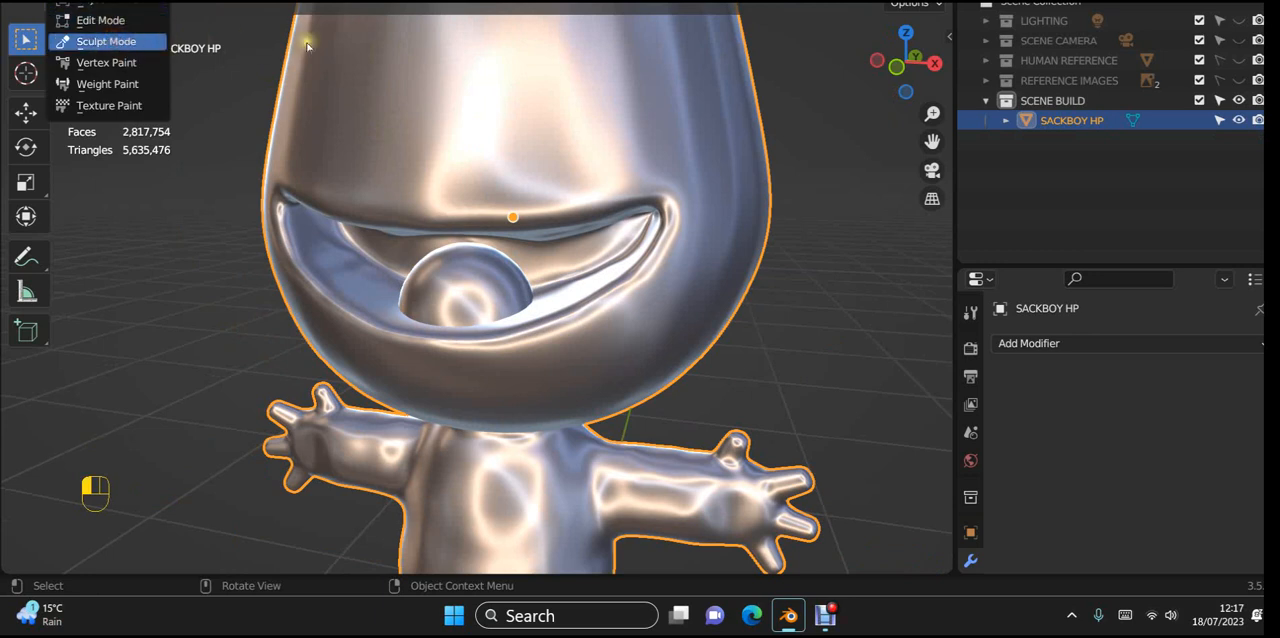
pyautogui.click(106, 41)
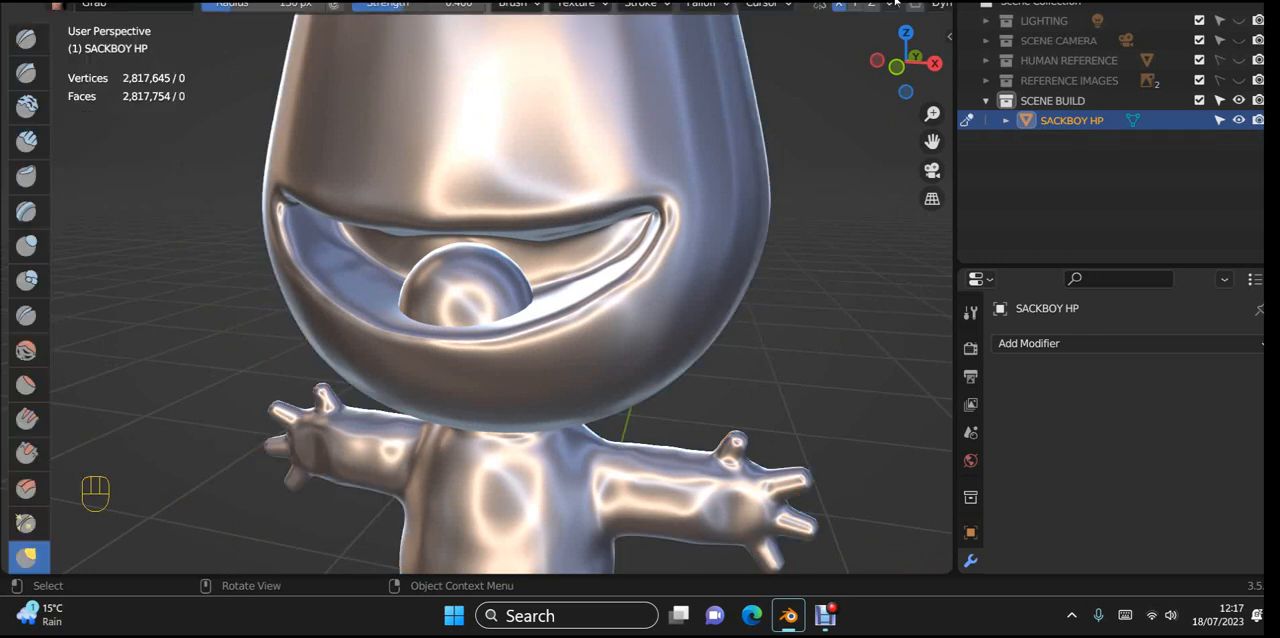
pyautogui.scroll(-3, 890, 3)
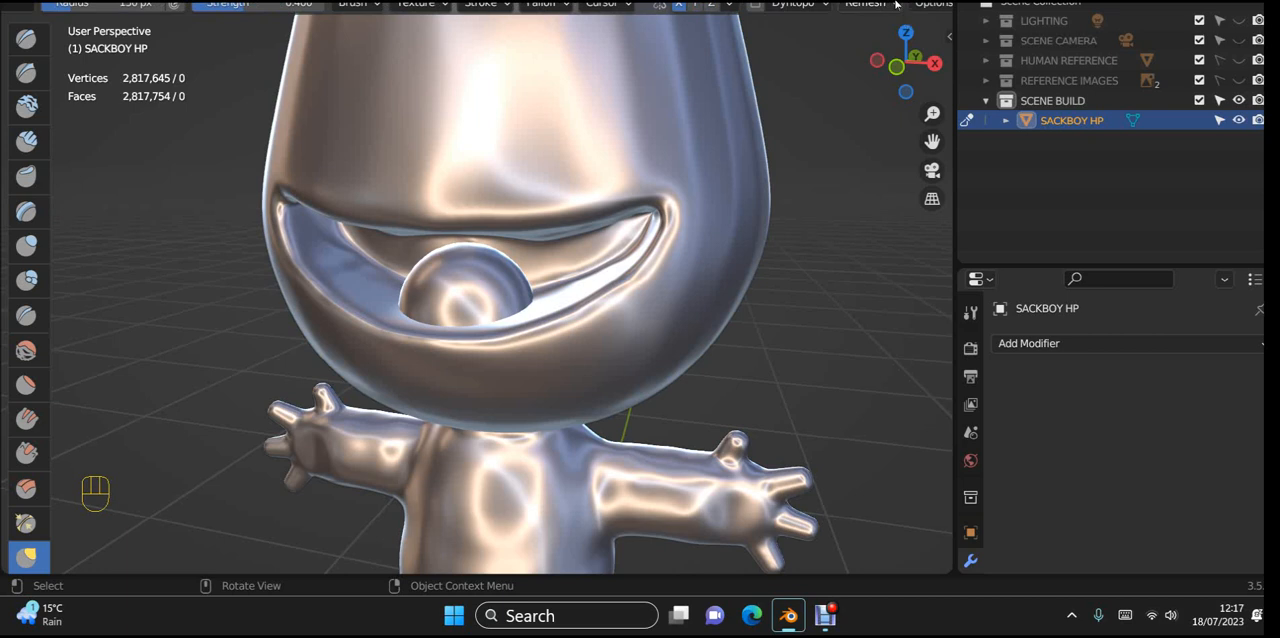
pyautogui.click(893, 4)
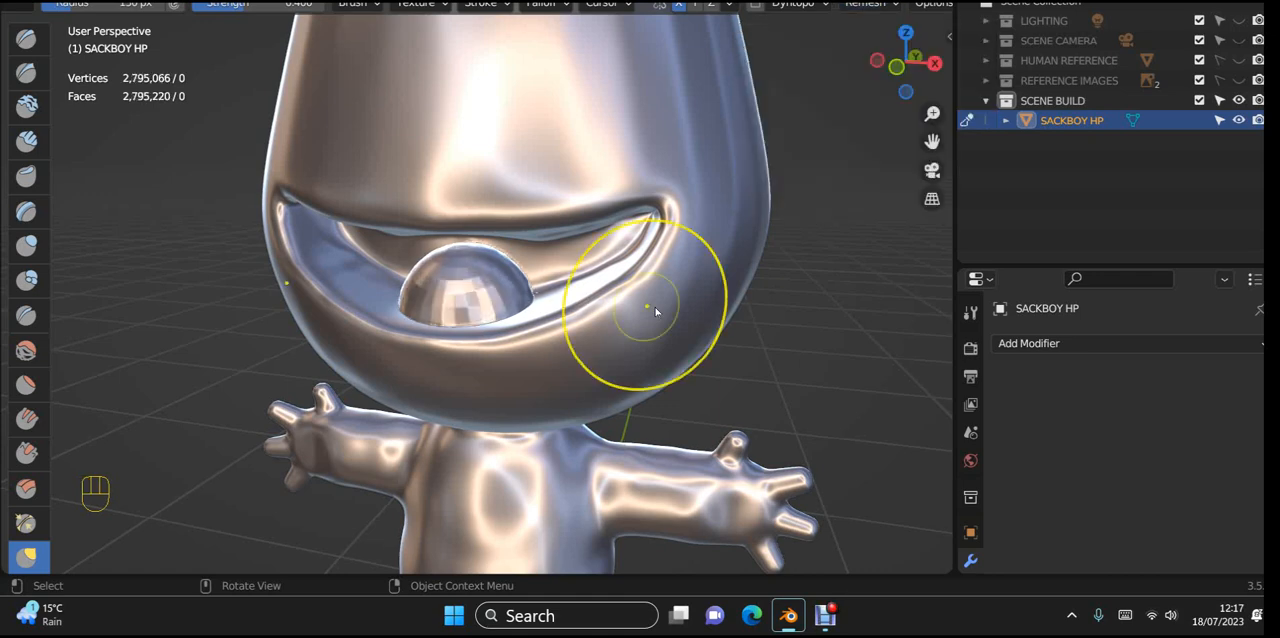
# Step: Smooth the faceted surface of the remeshed tongue and its seam with the mouth
pyautogui.scroll(4, 660, 320)
pyautogui.moveTo(666, 320)
pyautogui.mouseDown(button='middle')
pyautogui.moveTo(633, 347)
pyautogui.moveTo(609, 323)
pyautogui.mouseUp(button='middle')
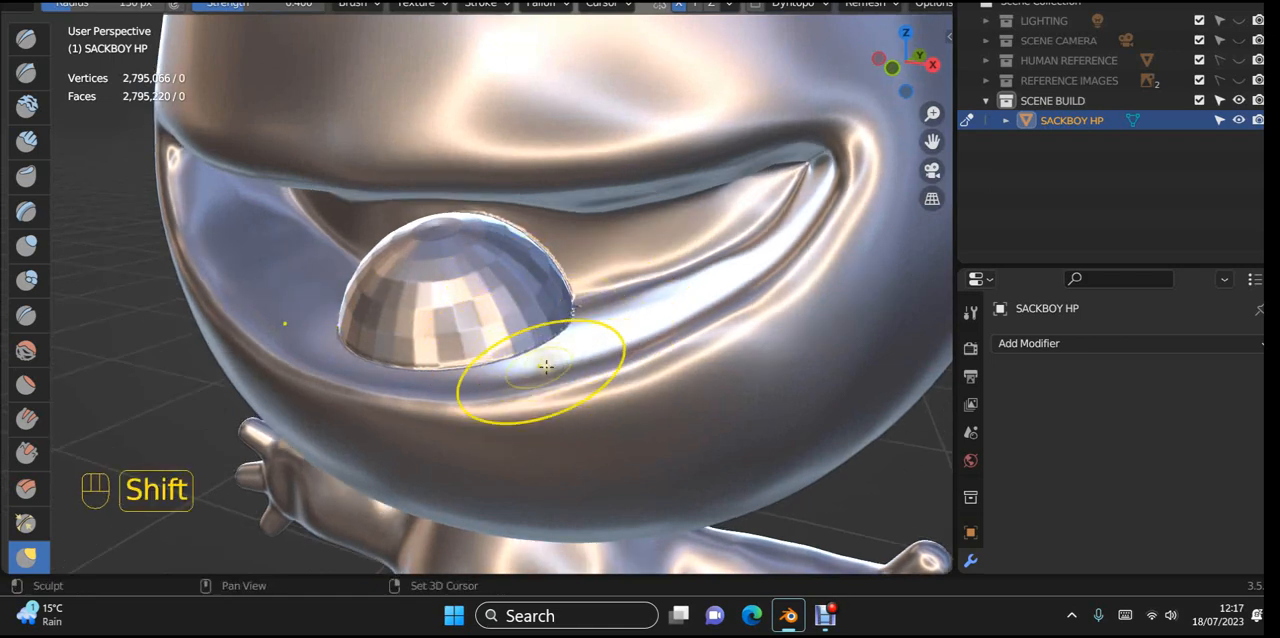
pyautogui.moveTo(543, 363)
pyautogui.keyDown('shift'); pyautogui.mouseDown(button='middle')
pyautogui.moveTo(603, 354)
pyautogui.moveTo(543, 329)
pyautogui.mouseUp(button='middle'); pyautogui.keyUp('shift')
pyautogui.moveTo(530, 277)
pyautogui.keyDown('shift'); pyautogui.mouseDown()
pyautogui.moveTo(537, 252)
pyautogui.moveTo(608, 286)
pyautogui.moveTo(565, 325)
pyautogui.moveTo(451, 323)
pyautogui.moveTo(580, 331)
pyautogui.moveTo(646, 280)
pyautogui.moveTo(524, 221)
pyautogui.moveTo(394, 286)
pyautogui.moveTo(572, 300)
pyautogui.mouseUp(); pyautogui.keyUp('shift')
pyautogui.keyDown('shift'); pyautogui.moveTo(556, 341); pyautogui.dragTo(558, 340); pyautogui.keyUp('shift')
pyautogui.moveTo(558, 340); pyautogui.dragTo(802, 344, button='middle')
pyautogui.moveTo(590, 316)
pyautogui.keyDown('shift'); pyautogui.mouseDown()
pyautogui.moveTo(471, 277)
pyautogui.moveTo(400, 294)
pyautogui.moveTo(523, 323)
pyautogui.moveTo(636, 283)
pyautogui.mouseUp(); pyautogui.keyUp('shift')
pyautogui.moveTo(636, 283)
pyautogui.mouseDown(button='middle')
pyautogui.moveTo(491, 286)
pyautogui.moveTo(563, 240)
pyautogui.mouseUp(button='middle')
pyautogui.scroll(3, 578, 236)
pyautogui.moveTo(578, 236)
pyautogui.keyDown('shift'); pyautogui.mouseDown()
pyautogui.moveTo(571, 160)
pyautogui.moveTo(703, 243)
pyautogui.moveTo(717, 354)
pyautogui.moveTo(474, 374)
pyautogui.mouseUp(); pyautogui.keyUp('shift')
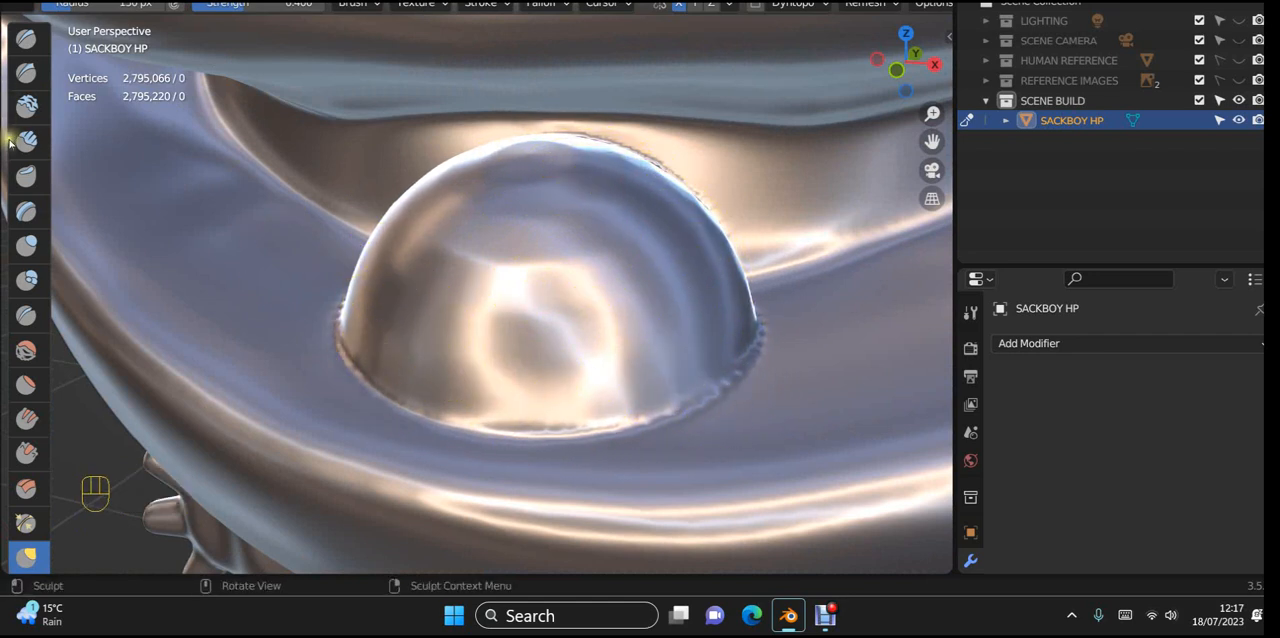
pyautogui.scroll(-4, 26, 160)
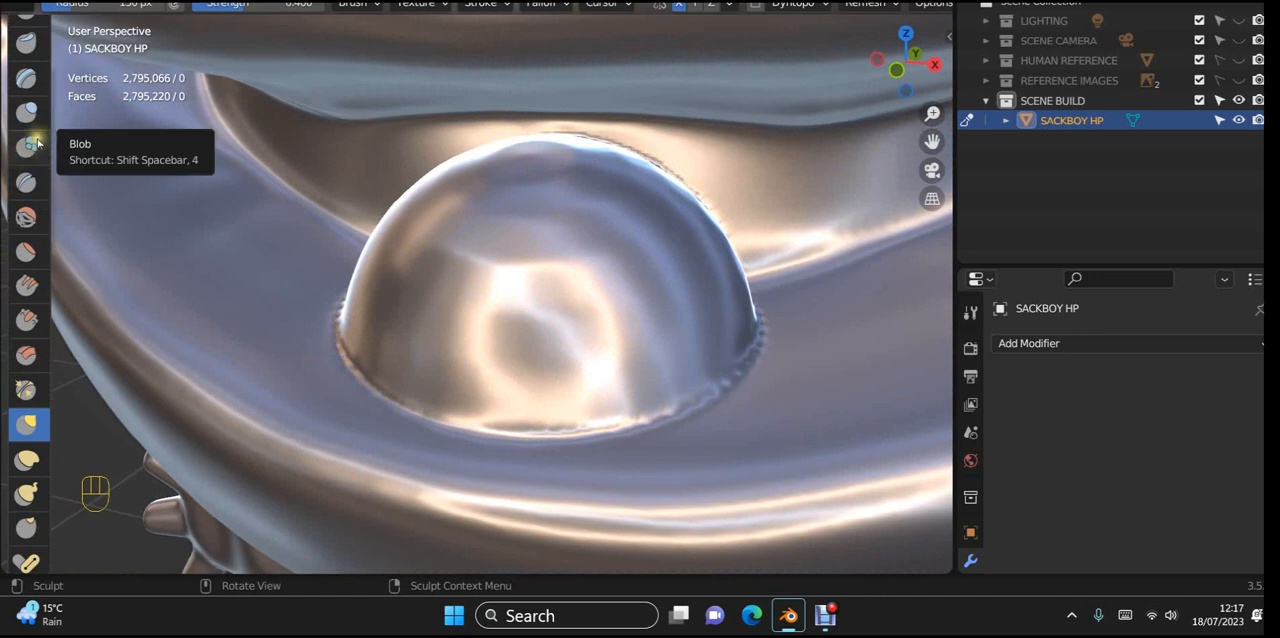
# Step: Carve a shallow groove down the tongue's centre with inverted Inflate brush strokes at a radius of 72 px
pyautogui.click(26, 111)
pyautogui.moveTo(407, 161)
pyautogui.mouseDown(button='middle')
pyautogui.moveTo(505, 168)
pyautogui.moveTo(530, 183)
pyautogui.mouseUp(button='middle')
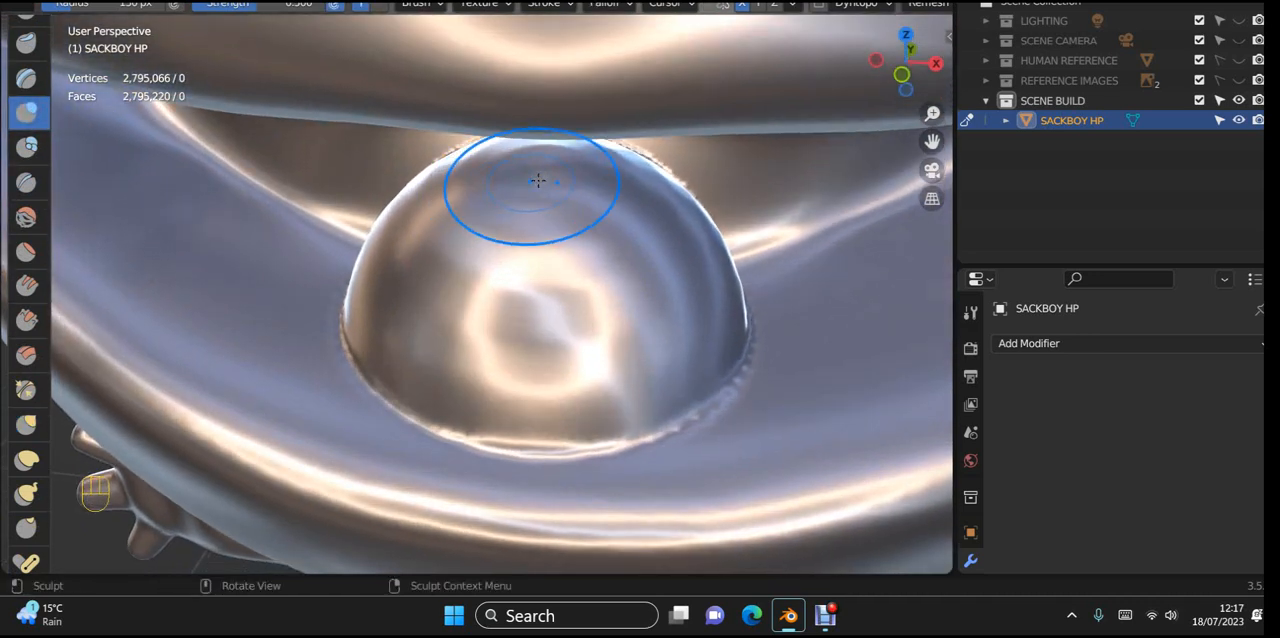
pyautogui.click(498, 187)
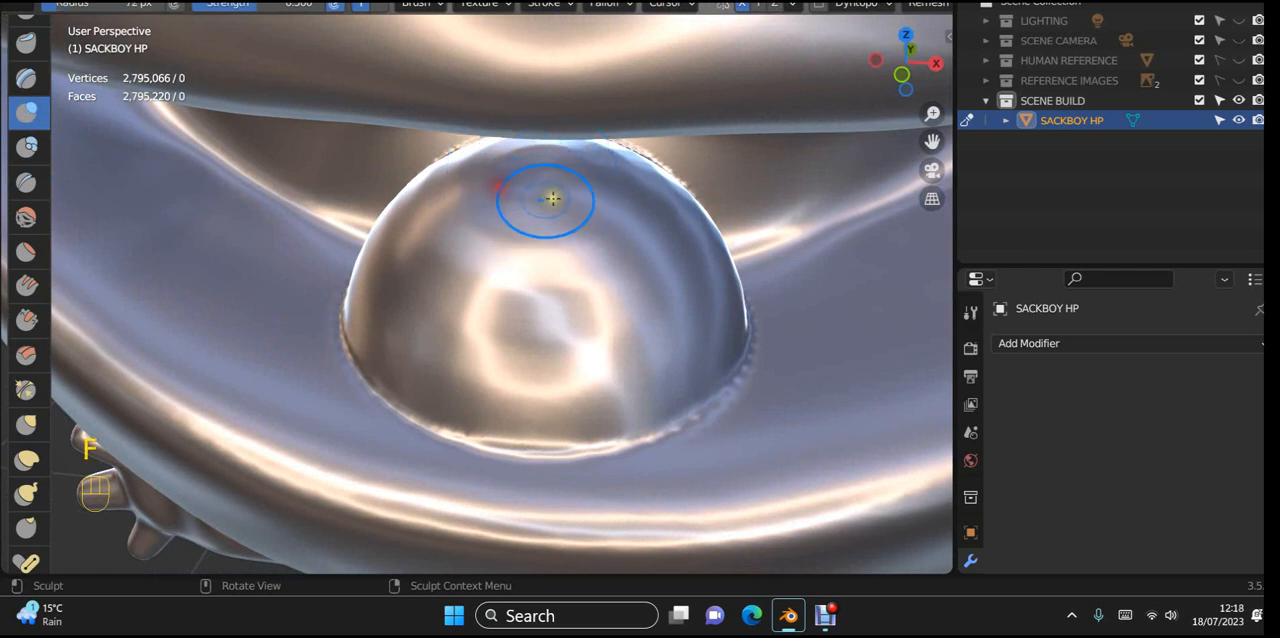
pyautogui.moveTo(549, 200); pyautogui.dragTo(554, 175, button='middle')
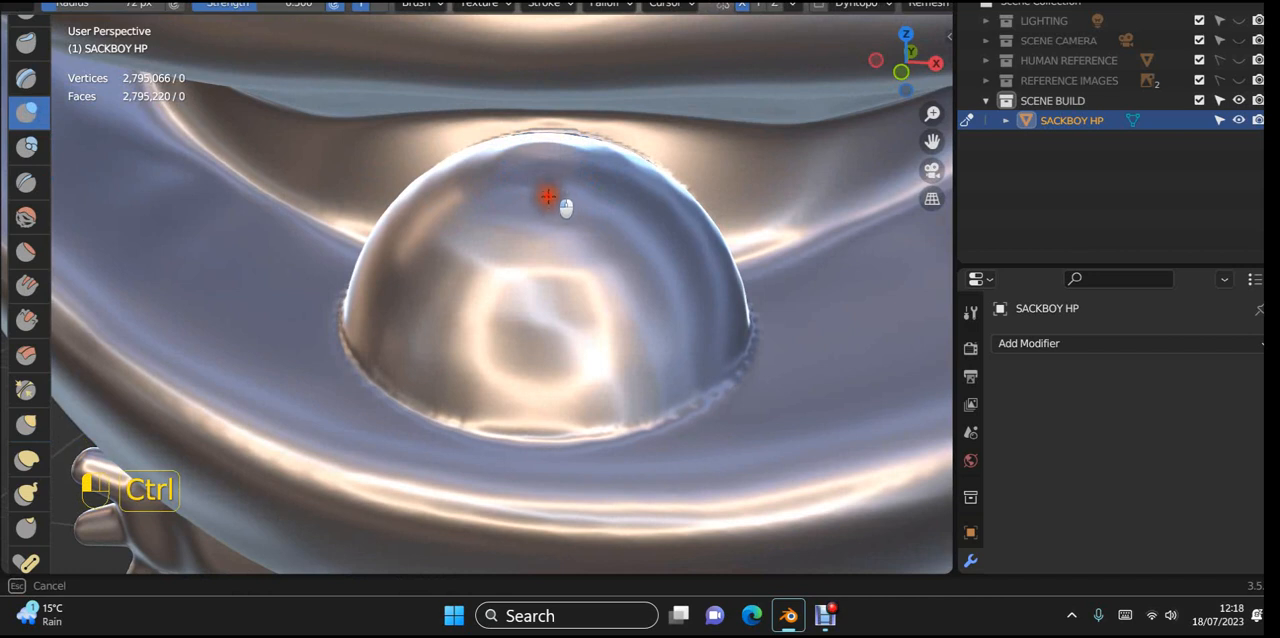
pyautogui.moveTo(547, 254)
pyautogui.keyDown('ctrl'); pyautogui.mouseDown()
pyautogui.moveTo(540, 374)
pyautogui.moveTo(557, 143)
pyautogui.mouseUp(); pyautogui.keyUp('ctrl')
pyautogui.moveTo(536, 231)
pyautogui.keyDown('ctrl'); pyautogui.mouseDown()
pyautogui.moveTo(529, 294)
pyautogui.moveTo(527, 166)
pyautogui.moveTo(531, 323)
pyautogui.mouseUp(); pyautogui.keyUp('ctrl')
pyautogui.moveTo(531, 323)
pyautogui.mouseDown(button='middle')
pyautogui.moveTo(654, 315)
pyautogui.moveTo(571, 291)
pyautogui.moveTo(645, 310)
pyautogui.mouseUp(button='middle')
pyautogui.moveTo(609, 261); pyautogui.dragTo(566, 194, button='middle')
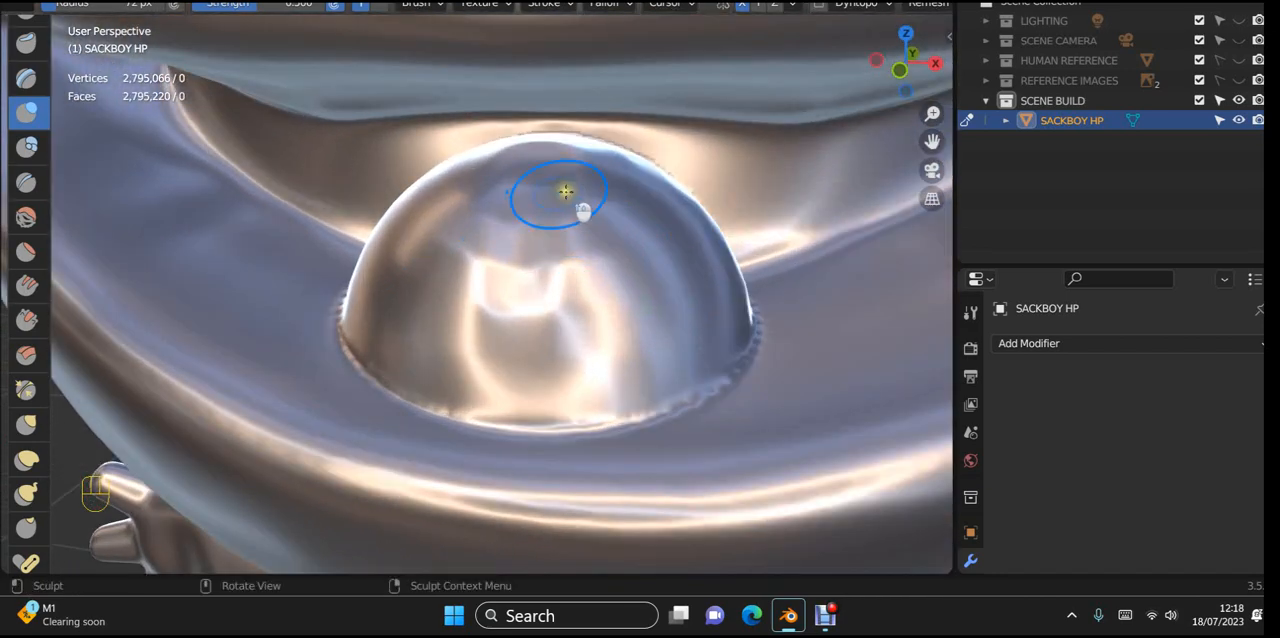
pyautogui.moveTo(535, 229)
pyautogui.keyDown('ctrl'); pyautogui.mouseDown()
pyautogui.moveTo(523, 429)
pyautogui.moveTo(520, 315)
pyautogui.mouseUp(); pyautogui.keyUp('ctrl')
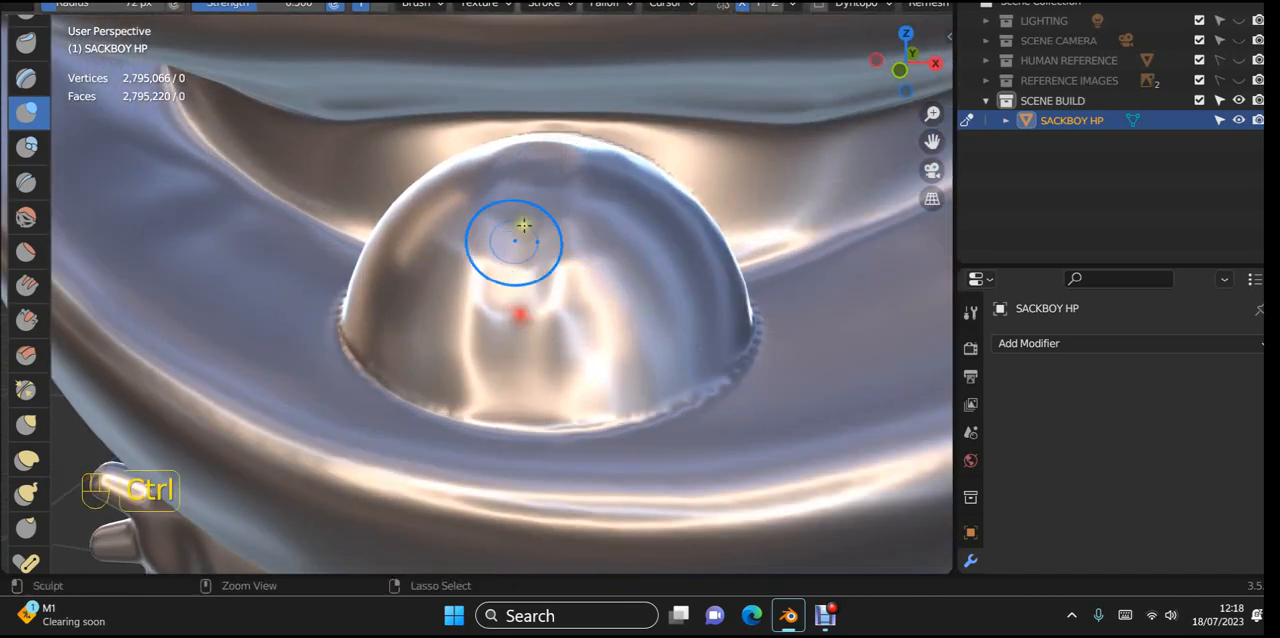
pyautogui.keyDown('ctrl'); pyautogui.moveTo(540, 121); pyautogui.dragTo(509, 329); pyautogui.keyUp('ctrl')
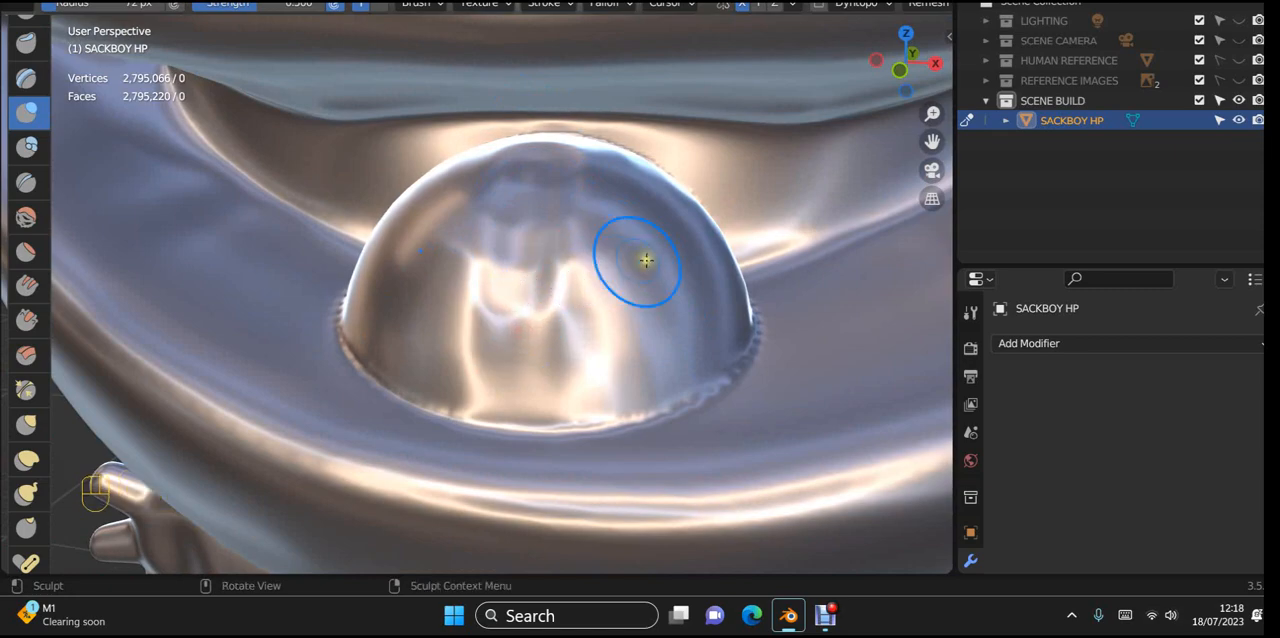
pyautogui.moveTo(640, 257)
pyautogui.mouseDown(button='middle')
pyautogui.moveTo(722, 246)
pyautogui.moveTo(740, 266)
pyautogui.moveTo(586, 291)
pyautogui.moveTo(636, 293)
pyautogui.mouseUp(button='middle')
# Step: Deepen the tongue's central groove from its tip down the front with further inverted Inflate strokes
pyautogui.scroll(5, 636, 293)
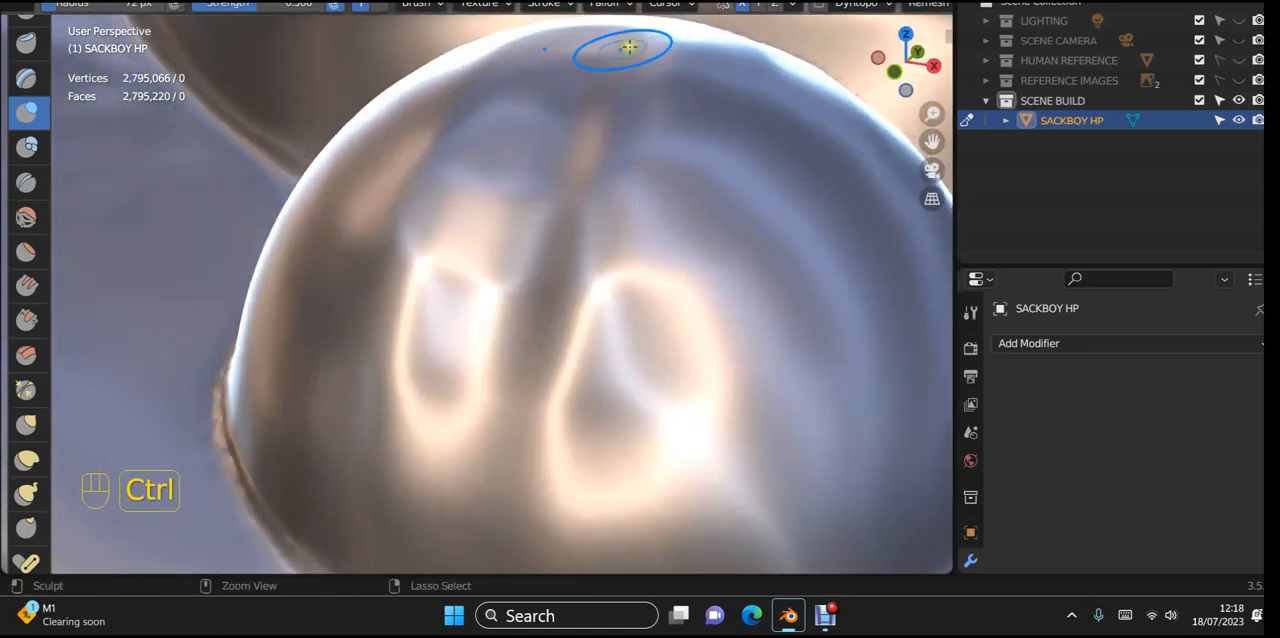
pyautogui.keyDown('ctrl'); pyautogui.moveTo(623, 49); pyautogui.dragTo(570, 118); pyautogui.keyUp('ctrl')
pyautogui.keyDown('ctrl'); pyautogui.moveTo(506, 148); pyautogui.dragTo(503, 156); pyautogui.keyUp('ctrl')
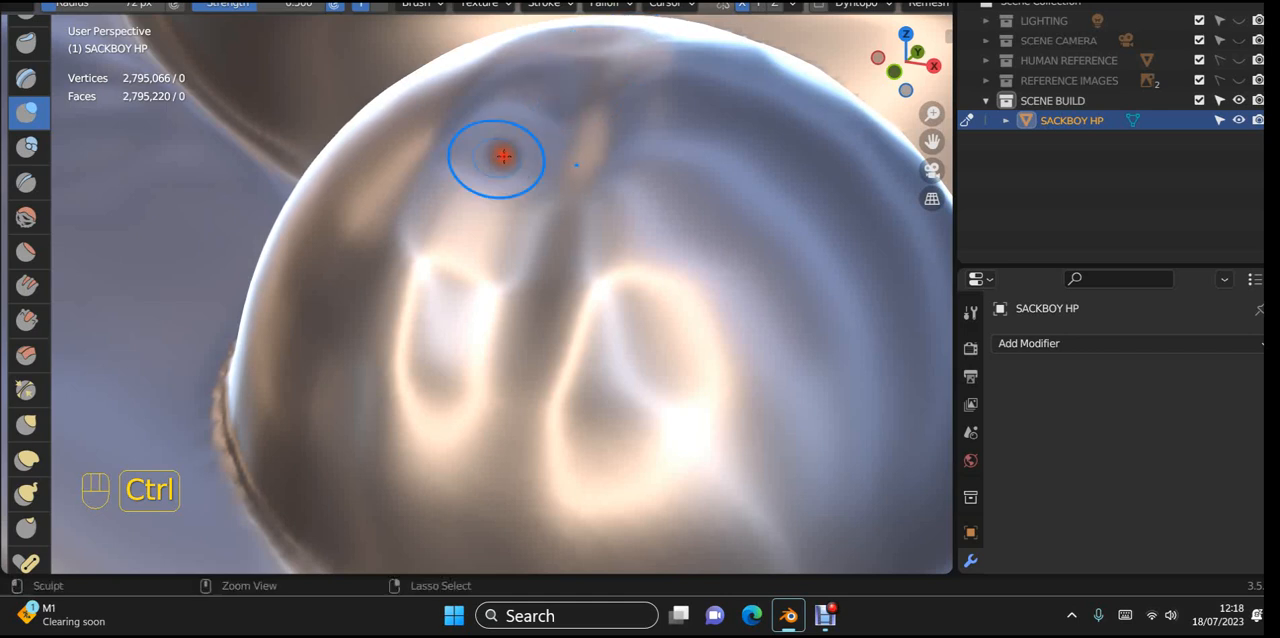
pyautogui.keyDown('ctrl'); pyautogui.moveTo(385, 240); pyautogui.dragTo(370, 293); pyautogui.keyUp('ctrl')
pyautogui.keyDown('ctrl'); pyautogui.moveTo(450, 190); pyautogui.dragTo(397, 393); pyautogui.keyUp('ctrl')
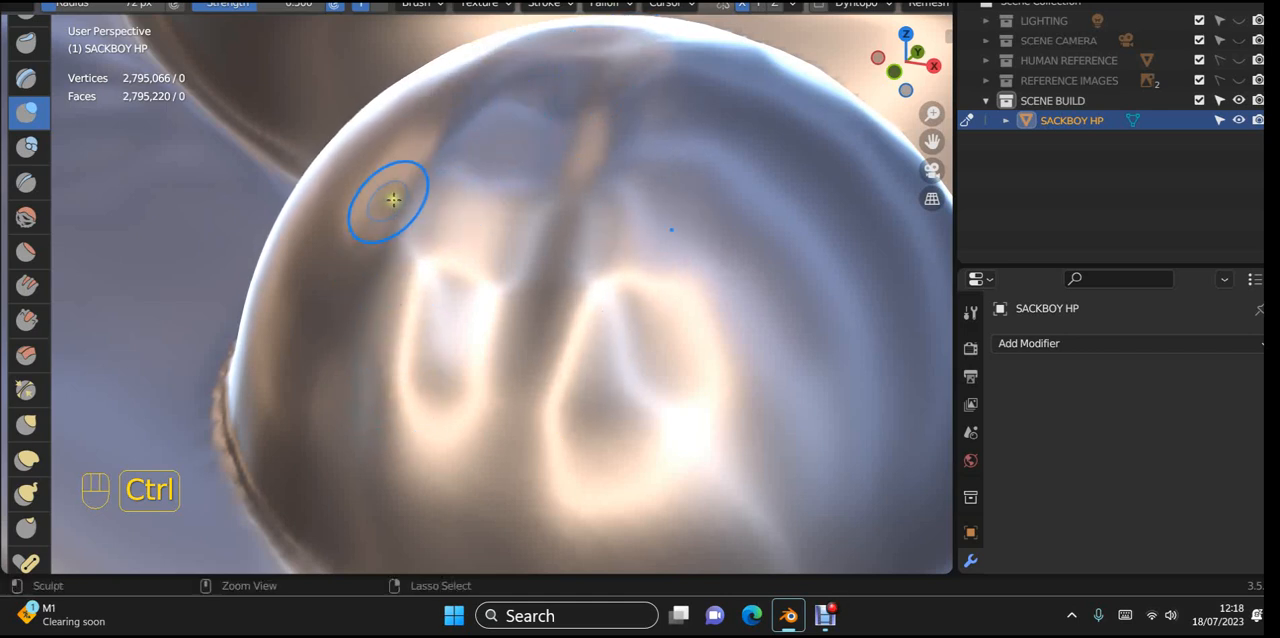
pyautogui.keyDown('ctrl'); pyautogui.moveTo(392, 200); pyautogui.dragTo(367, 493); pyautogui.keyUp('ctrl')
pyautogui.keyDown('ctrl'); pyautogui.moveTo(650, 145); pyautogui.dragTo(543, 440); pyautogui.keyUp('ctrl')
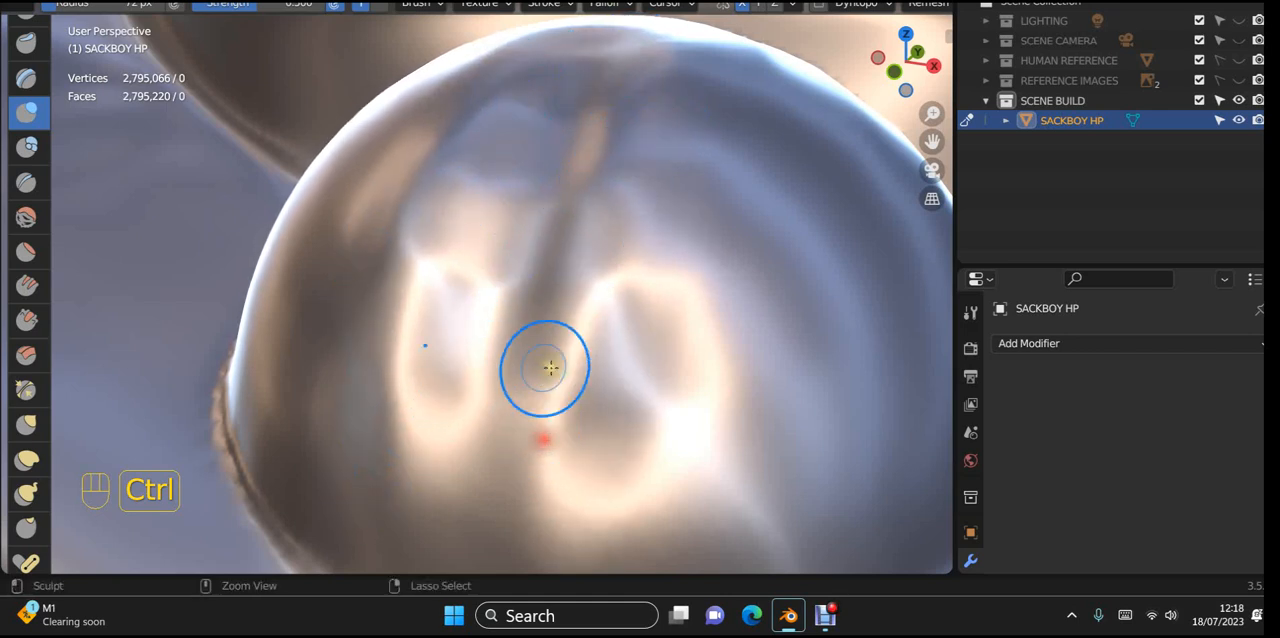
pyautogui.keyDown('ctrl'); pyautogui.moveTo(543, 311); pyautogui.dragTo(523, 589); pyautogui.keyUp('ctrl')
pyautogui.keyDown('ctrl'); pyautogui.moveTo(557, 439); pyautogui.dragTo(553, 558); pyautogui.keyUp('ctrl')
pyautogui.keyDown('ctrl'); pyautogui.moveTo(586, 366); pyautogui.dragTo(586, 590); pyautogui.keyUp('ctrl')
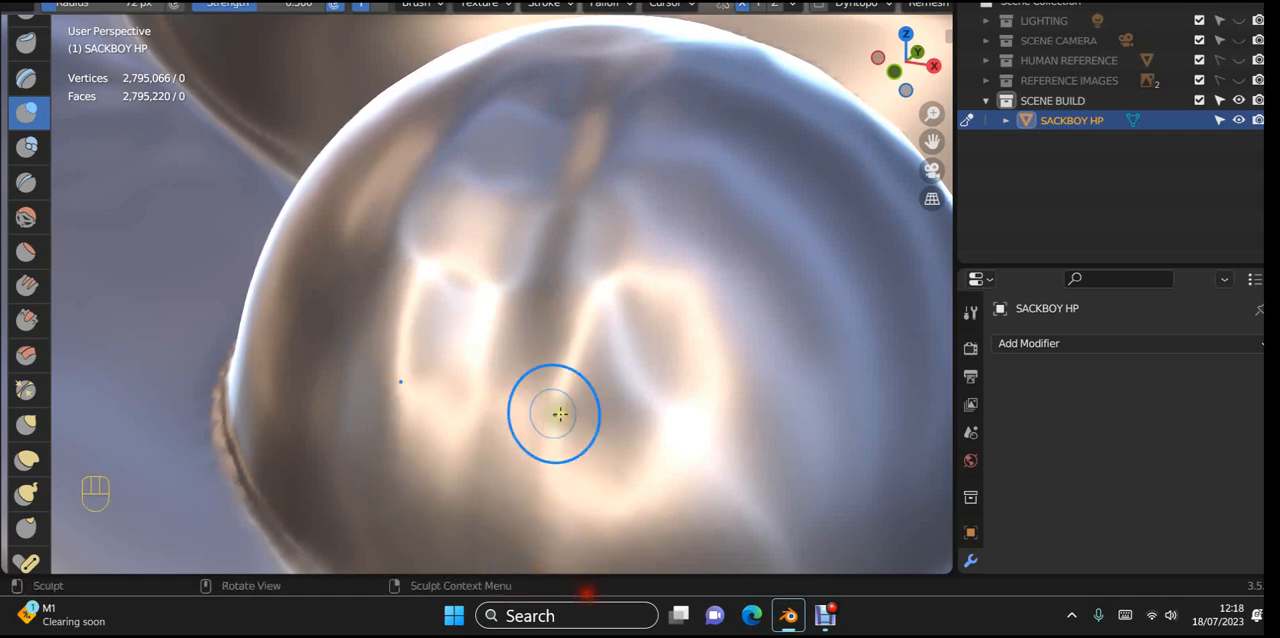
# Step: Enlarge the brush radius to 141 px and smooth the tongue's front surface and lower seam
pyautogui.scroll(-4, 80, 479)
pyautogui.moveTo(289, 568); pyautogui.dragTo(337, 514, button='middle')
pyautogui.scroll(2, 461, 459)
pyautogui.moveTo(462, 459); pyautogui.dragTo(461, 502, button='middle')
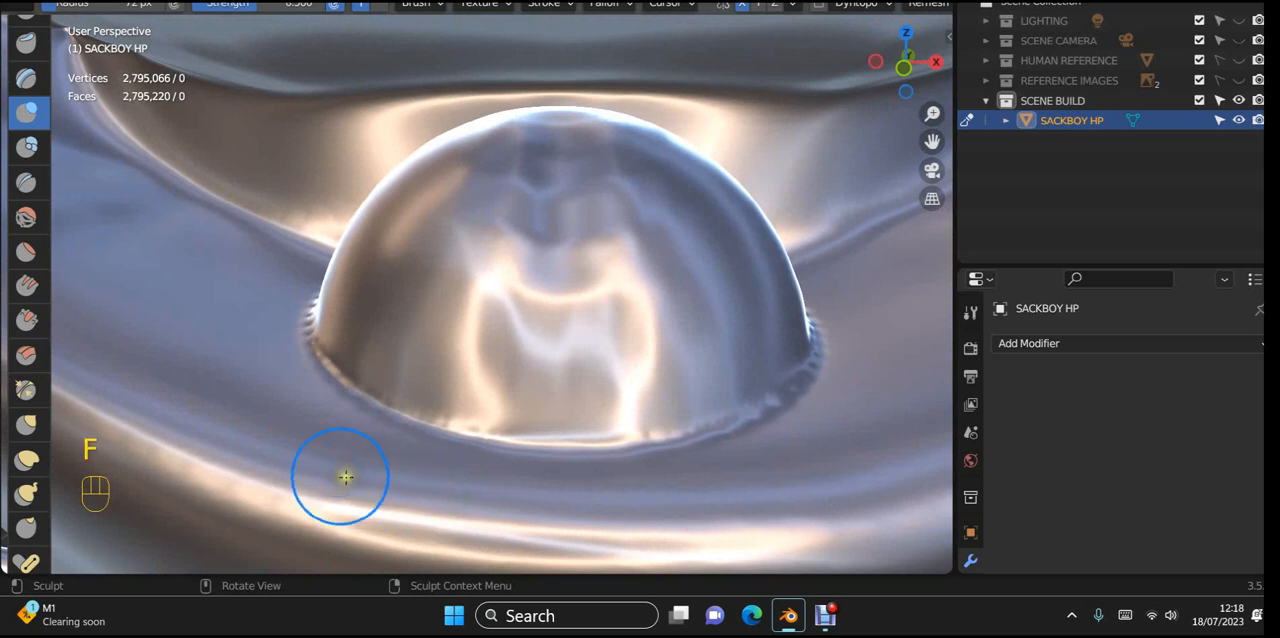
pyautogui.click(366, 475)
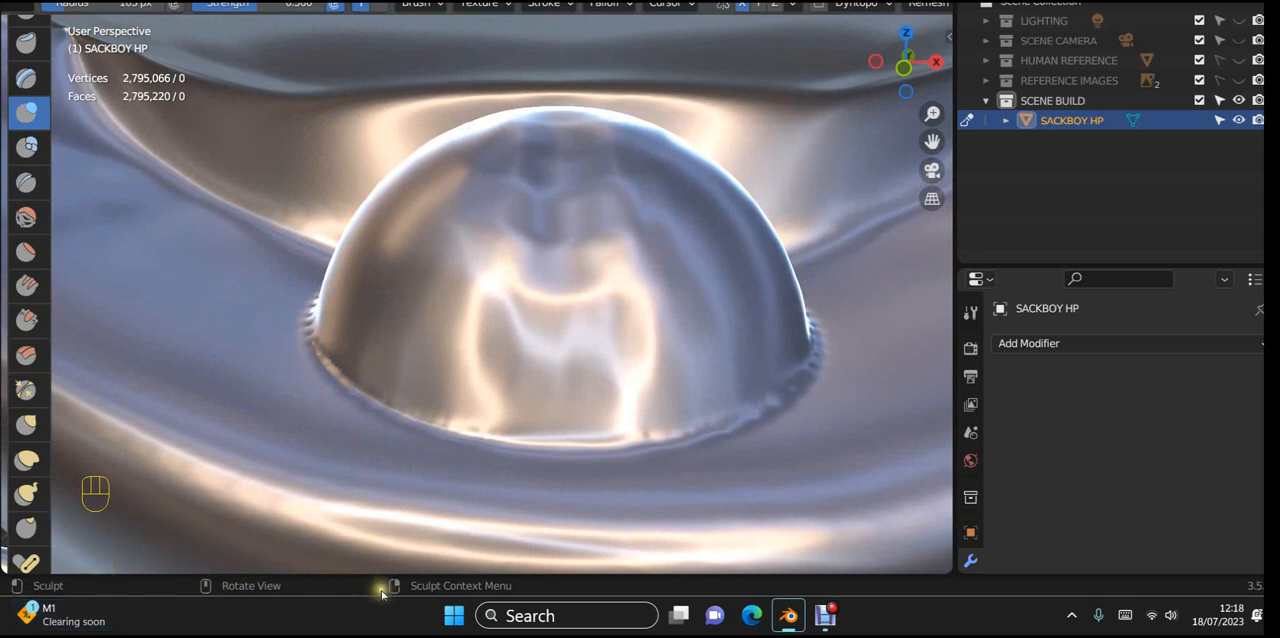
pyautogui.press('f')
pyautogui.click(574, 311)
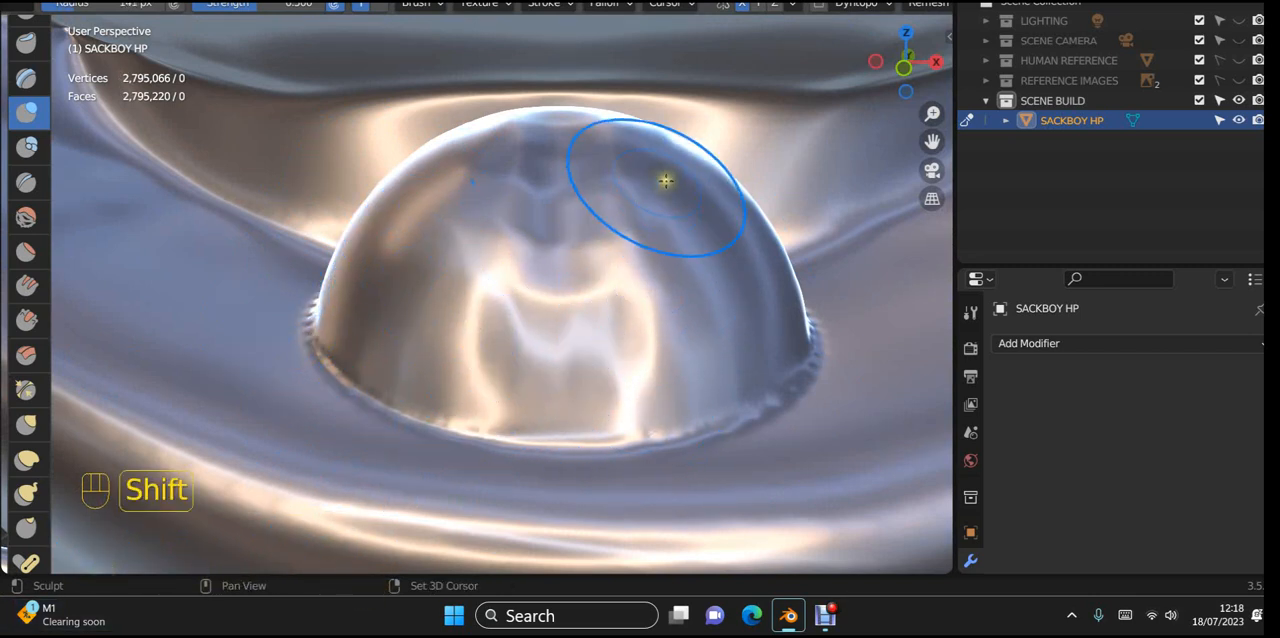
pyautogui.moveTo(663, 180)
pyautogui.keyDown('shift'); pyautogui.mouseDown()
pyautogui.moveTo(770, 228)
pyautogui.moveTo(634, 200)
pyautogui.mouseUp(); pyautogui.keyUp('shift')
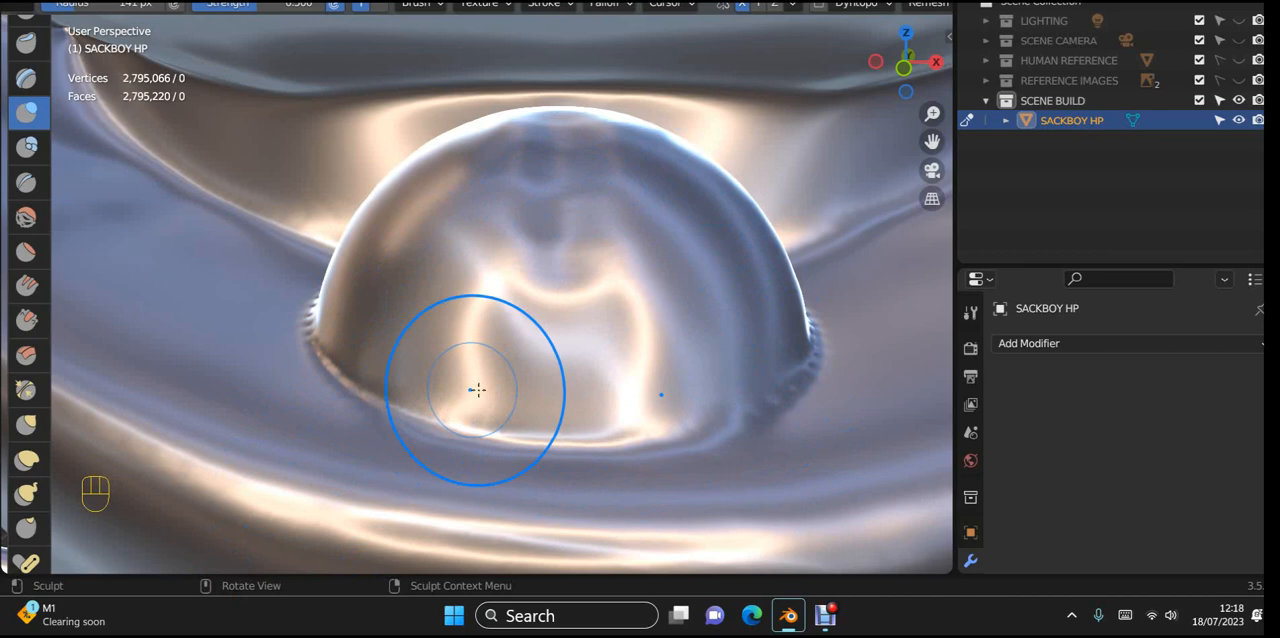
# Step: Smooth the side of the tongue and soften its edge against the mouth
pyautogui.scroll(-3, 480, 378)
pyautogui.moveTo(458, 440)
pyautogui.mouseDown(button='middle')
pyautogui.moveTo(672, 486)
pyautogui.moveTo(509, 491)
pyautogui.mouseUp(button='middle')
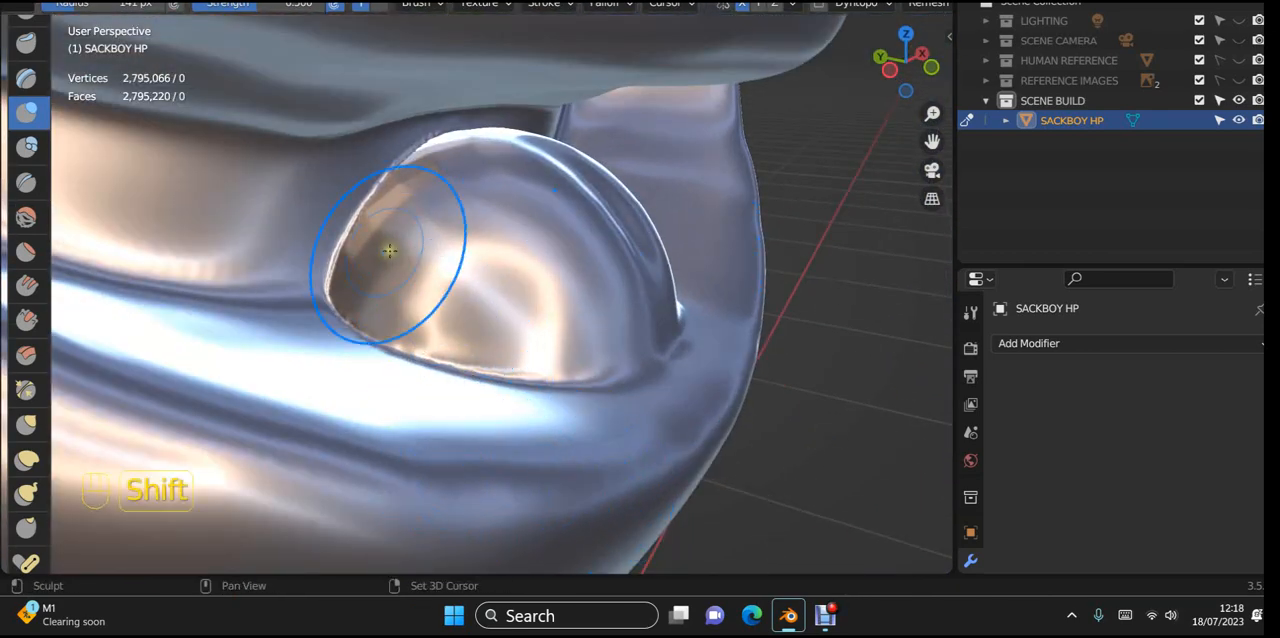
pyautogui.moveTo(389, 250)
pyautogui.keyDown('shift'); pyautogui.mouseDown()
pyautogui.moveTo(317, 263)
pyautogui.moveTo(366, 274)
pyautogui.moveTo(374, 246)
pyautogui.moveTo(564, 291)
pyautogui.mouseUp(); pyautogui.keyUp('shift')
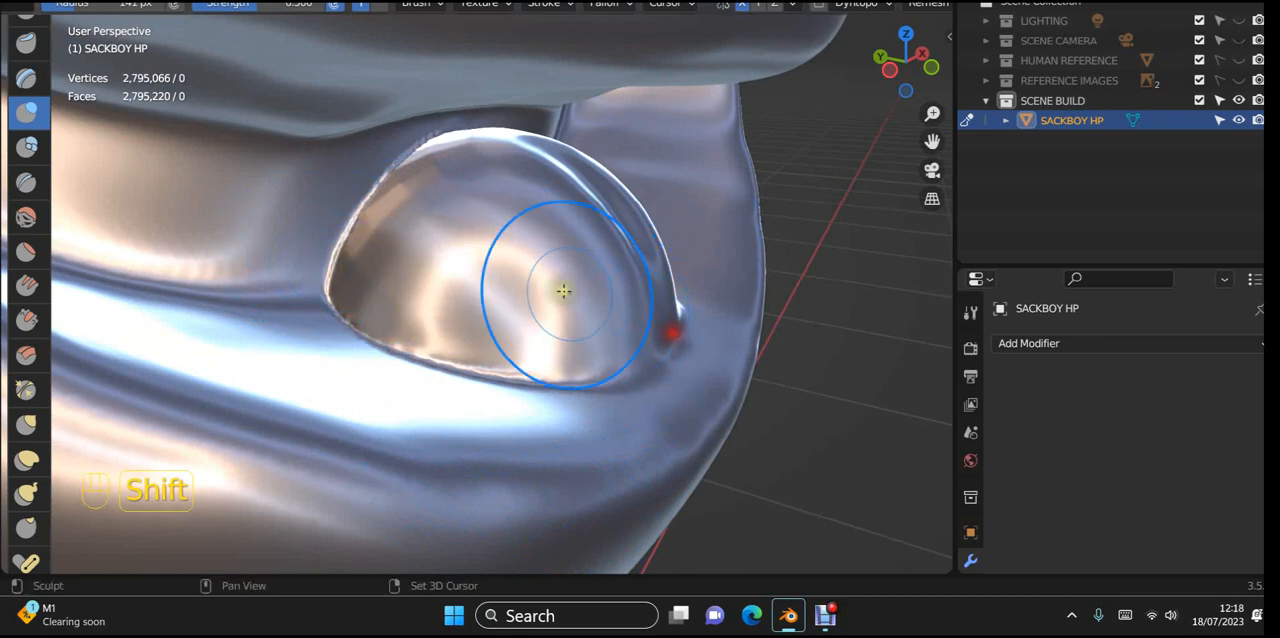
pyautogui.moveTo(334, 257)
pyautogui.keyDown('shift'); pyautogui.mouseDown()
pyautogui.moveTo(371, 220)
pyautogui.moveTo(391, 250)
pyautogui.mouseUp(); pyautogui.keyUp('shift')
pyautogui.moveTo(391, 254)
pyautogui.mouseDown(button='middle')
pyautogui.moveTo(375, 241)
pyautogui.moveTo(194, 254)
pyautogui.mouseUp(button='middle')
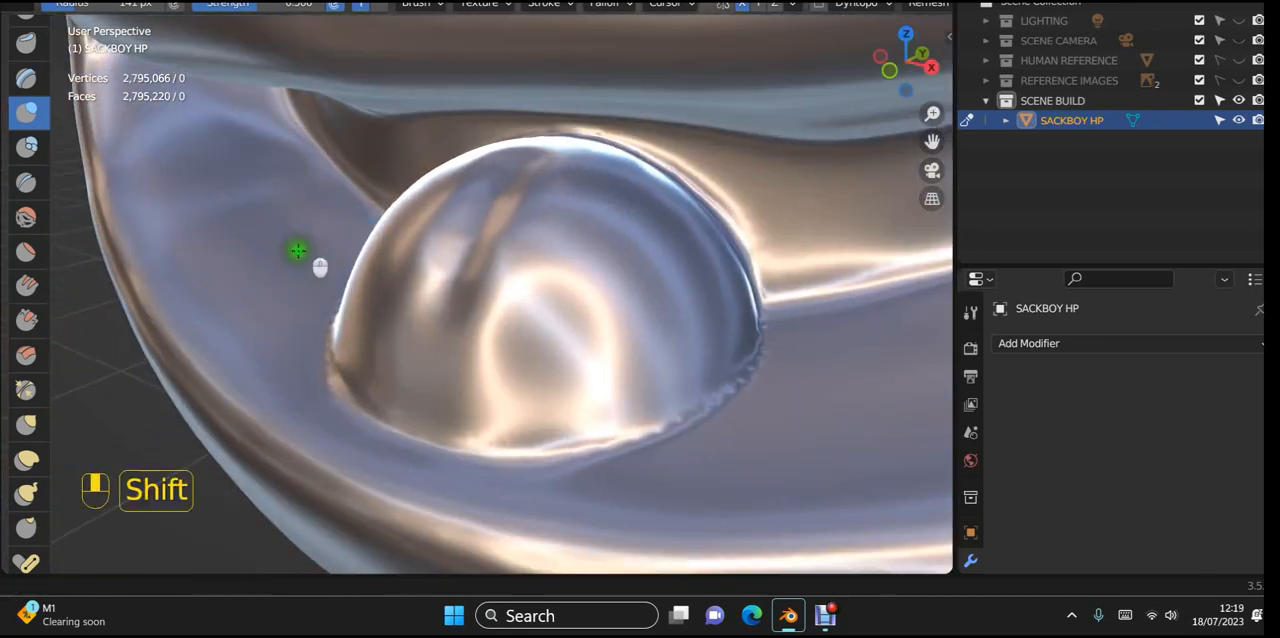
# Step: Smooth the jagged seam around the tongue's base and blend the central groove into the surface
pyautogui.keyDown('shift'); pyautogui.moveTo(297, 249); pyautogui.dragTo(106, 243, button='middle'); pyautogui.keyUp('shift')
pyautogui.scroll(1, 160, 244)
pyautogui.moveTo(503, 160)
pyautogui.keyDown('shift'); pyautogui.mouseDown()
pyautogui.moveTo(637, 214)
pyautogui.moveTo(651, 269)
pyautogui.moveTo(637, 350)
pyautogui.mouseUp(); pyautogui.keyUp('shift')
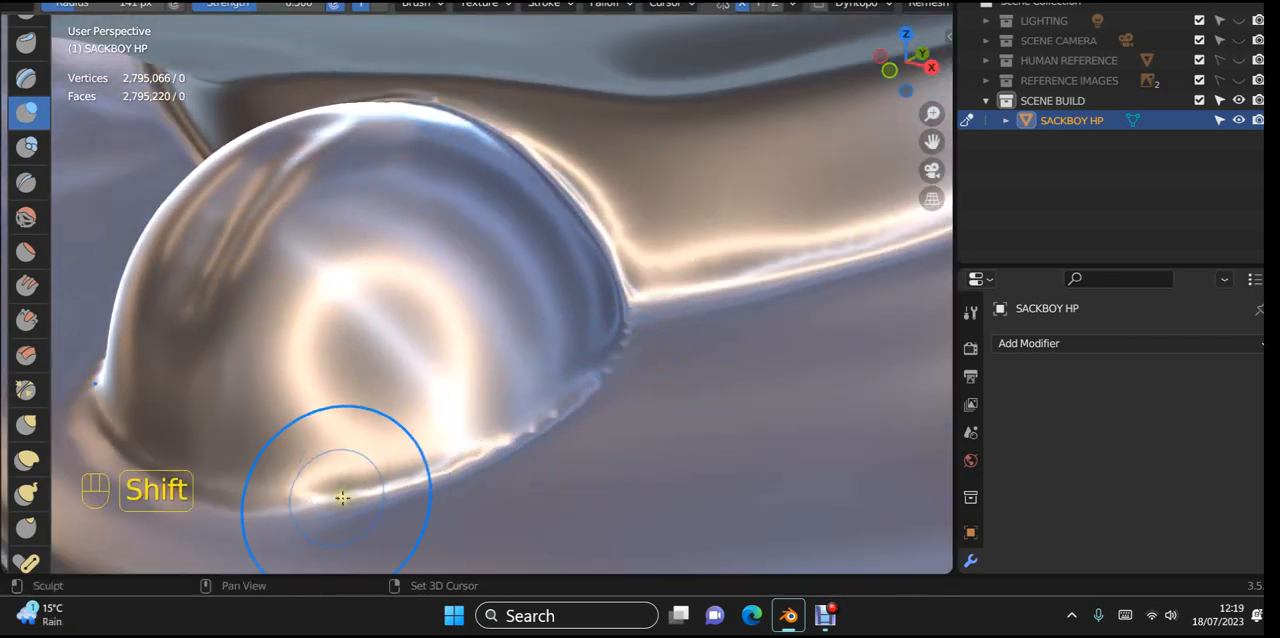
pyautogui.keyDown('shift'); pyautogui.moveTo(342, 497); pyautogui.dragTo(229, 530); pyautogui.keyUp('shift')
pyautogui.moveTo(229, 530); pyautogui.dragTo(400, 462, button='middle')
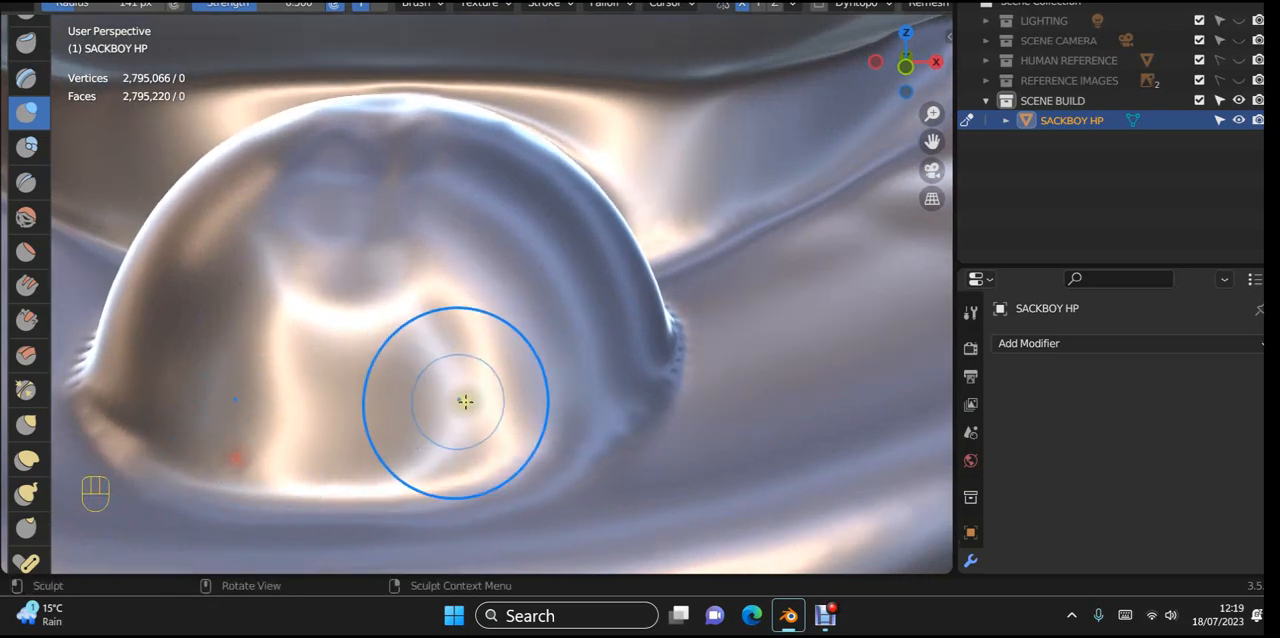
pyautogui.moveTo(466, 400)
pyautogui.mouseDown(button='middle')
pyautogui.moveTo(477, 428)
pyautogui.moveTo(357, 428)
pyautogui.moveTo(350, 451)
pyautogui.moveTo(551, 431)
pyautogui.moveTo(490, 410)
pyautogui.mouseUp(button='middle')
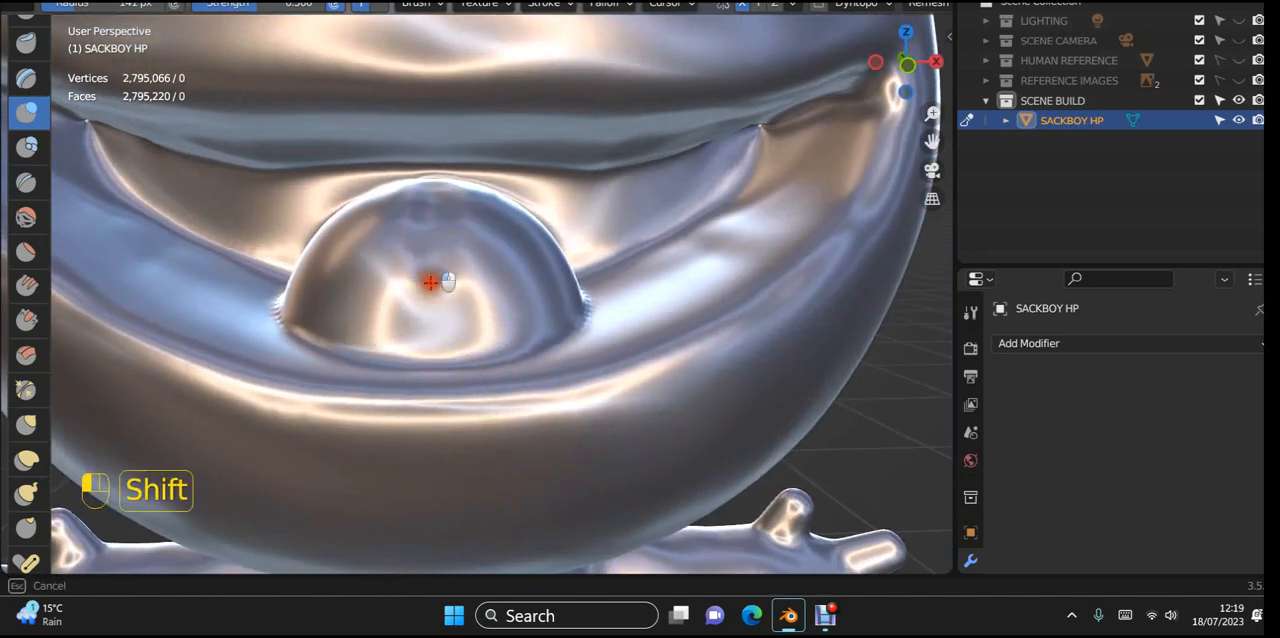
pyautogui.keyDown('shift'); pyautogui.moveTo(512, 296); pyautogui.dragTo(518, 312); pyautogui.keyUp('shift')
# Step: Examine the whole Sackboy figure from the front and side, including the flat discs behind the feet
pyautogui.scroll(-12, 540, 366)
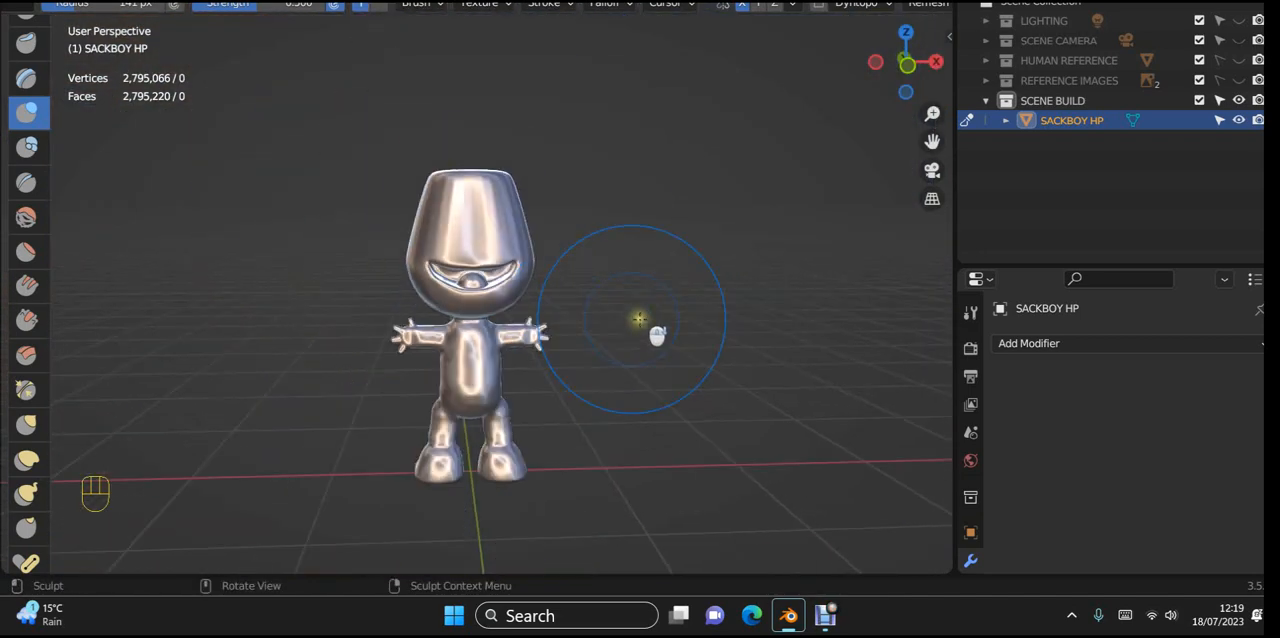
pyautogui.moveTo(652, 322); pyautogui.dragTo(497, 391, button='middle')
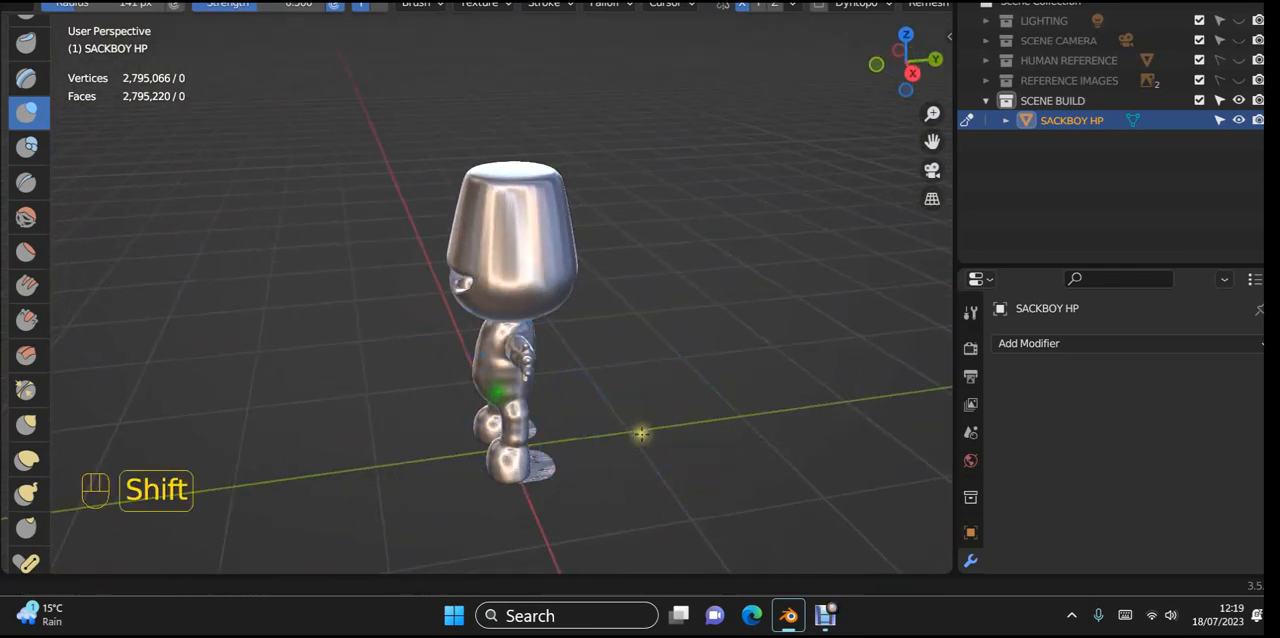
pyautogui.keyDown('shift'); pyautogui.moveTo(640, 434); pyautogui.dragTo(620, 246, button='middle'); pyautogui.keyUp('shift')
pyautogui.scroll(4, 574, 374)
pyautogui.scroll(3, 574, 384)
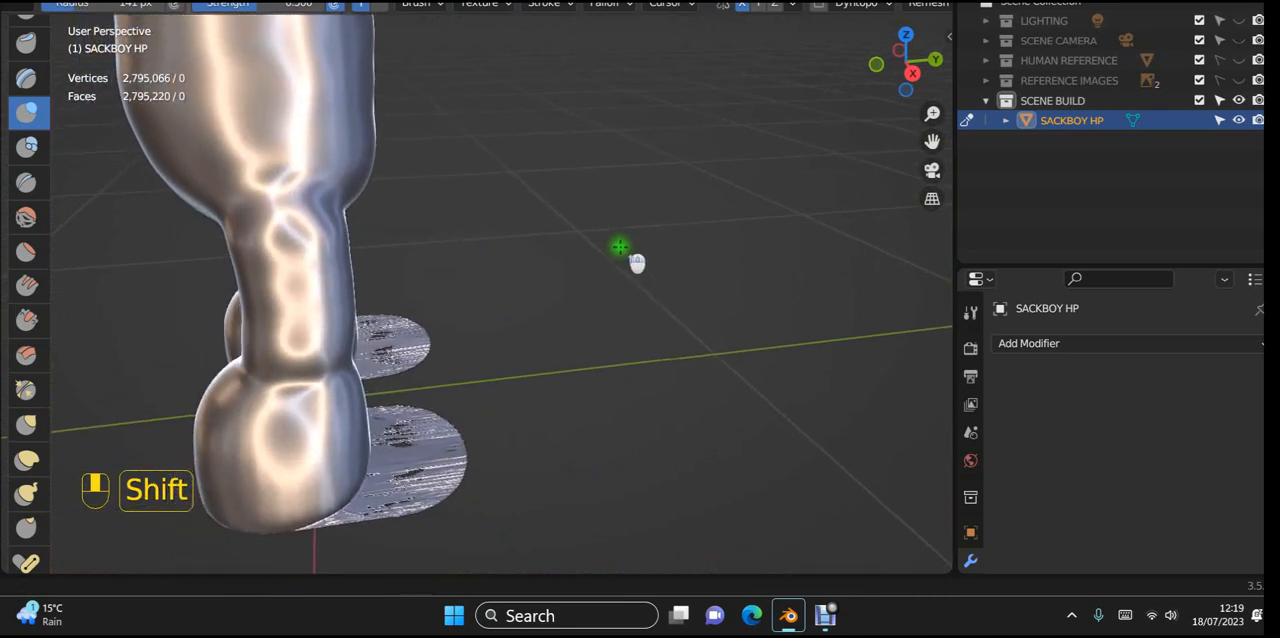
pyautogui.keyDown('shift'); pyautogui.moveTo(568, 345); pyautogui.dragTo(704, 232, button='middle'); pyautogui.keyUp('shift')
pyautogui.moveTo(669, 380); pyautogui.dragTo(634, 420, button='middle')
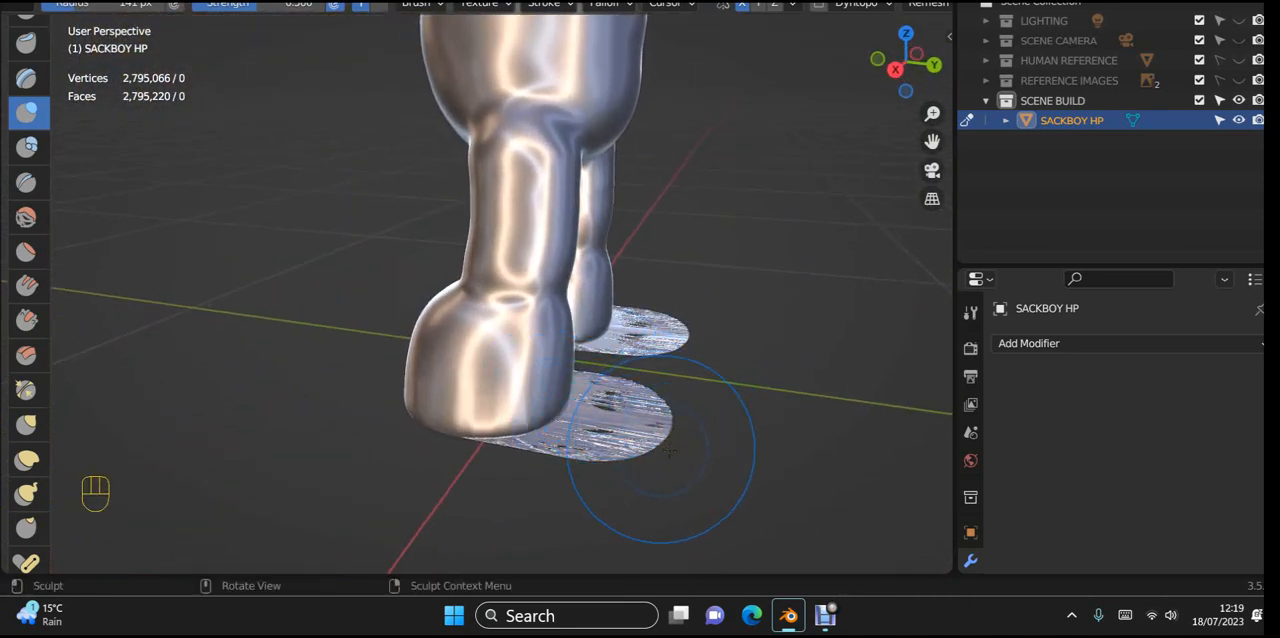
pyautogui.scroll(-4, 670, 440)
pyautogui.moveTo(686, 451)
pyautogui.mouseDown(button='middle')
pyautogui.moveTo(657, 486)
pyautogui.moveTo(609, 374)
pyautogui.moveTo(697, 338)
pyautogui.moveTo(660, 475)
pyautogui.moveTo(706, 373)
pyautogui.moveTo(660, 206)
pyautogui.moveTo(673, 135)
pyautogui.moveTo(634, 217)
pyautogui.moveTo(626, 303)
pyautogui.moveTo(603, 343)
pyautogui.moveTo(609, 383)
pyautogui.moveTo(613, 307)
pyautogui.moveTo(586, 334)
pyautogui.moveTo(601, 293)
pyautogui.mouseUp(button='middle')
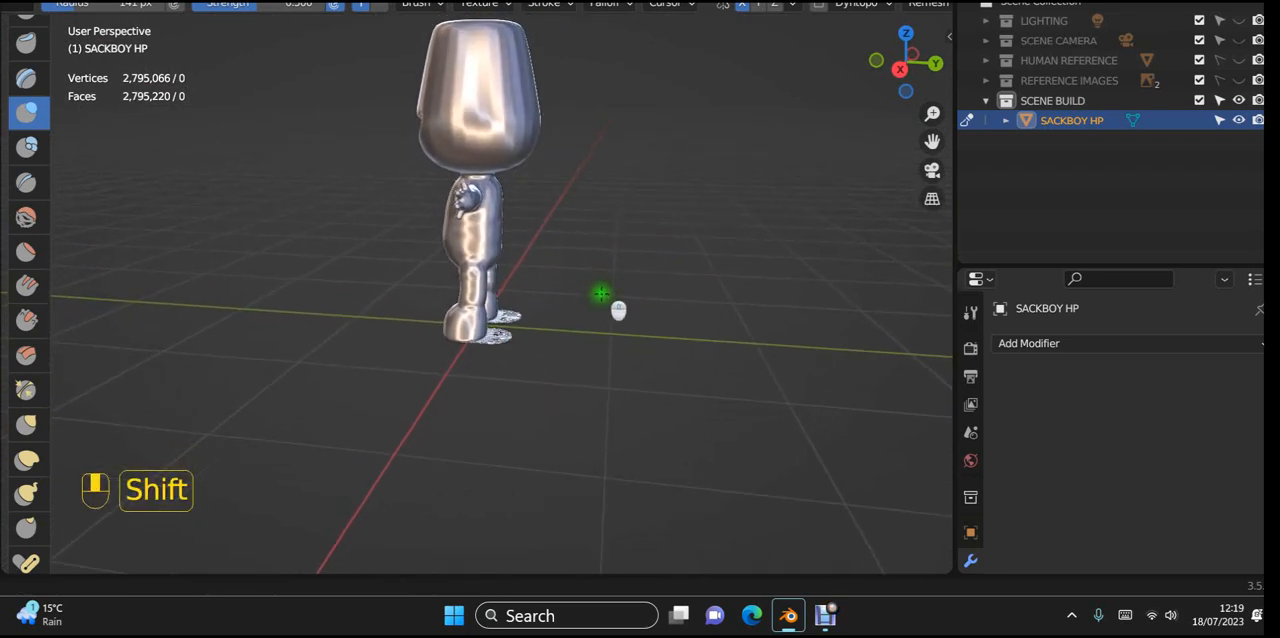